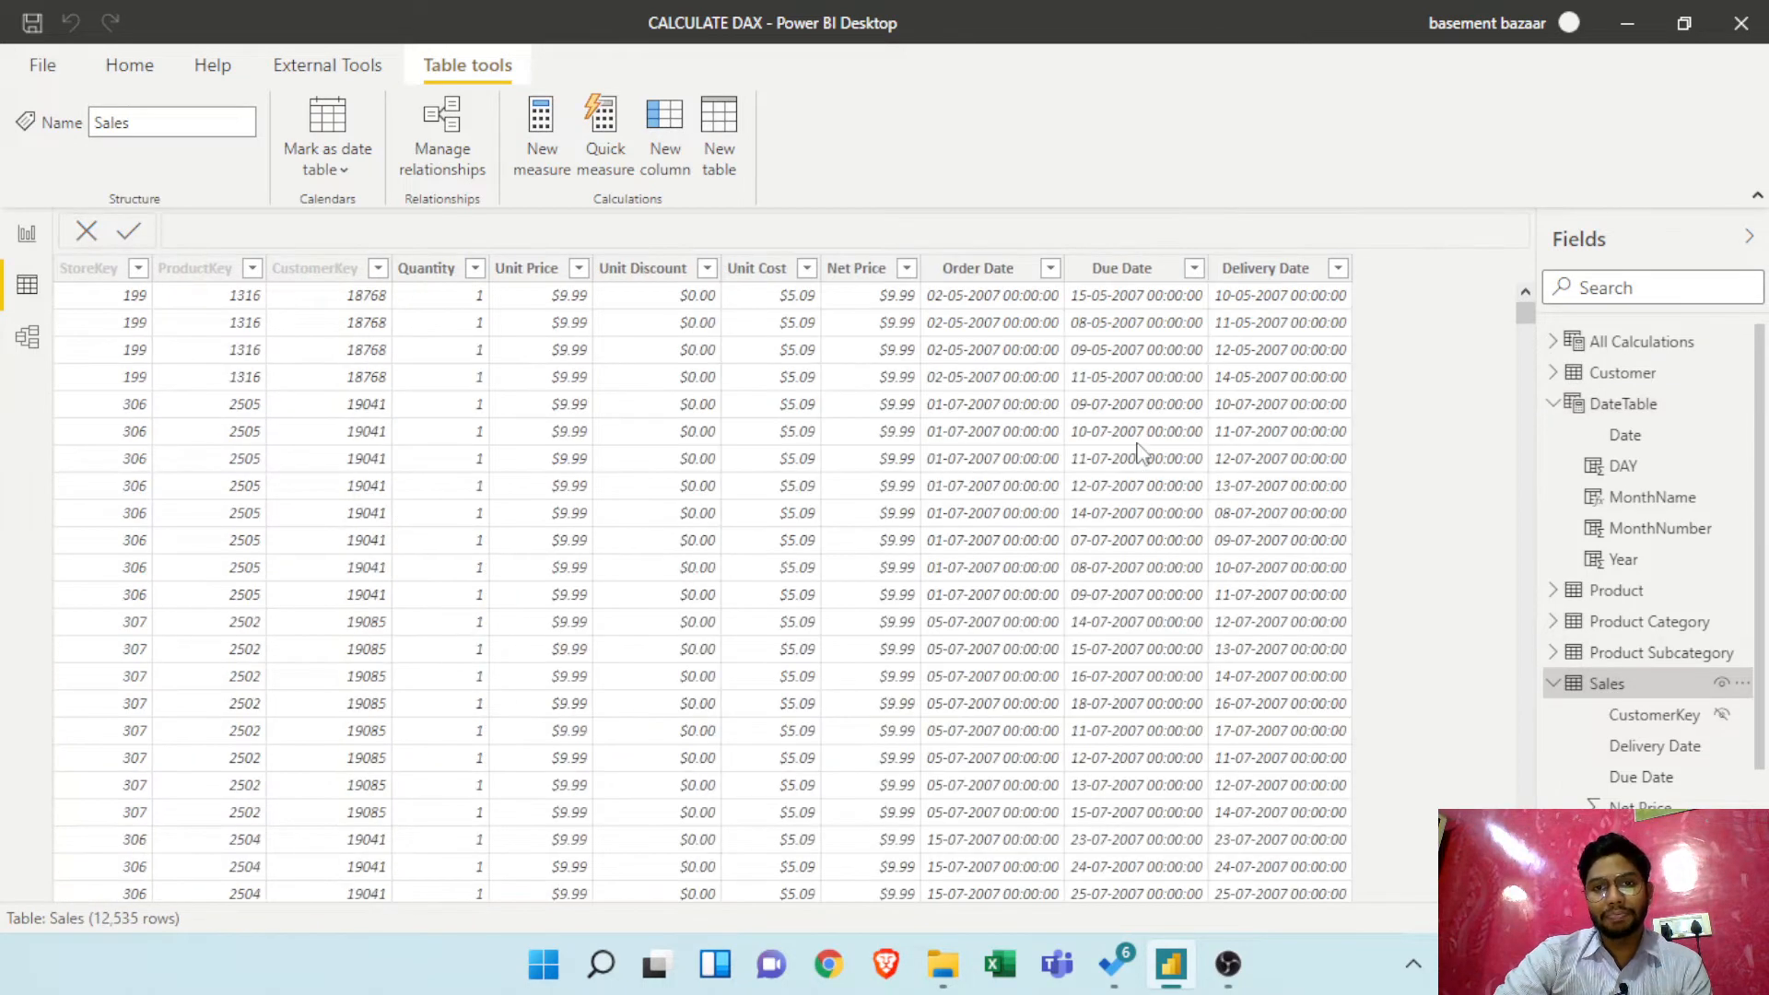
Examine the Order Date and Delivery Date columns of the Sales table and DateTable's relationship to Sales in the model
click(991, 276)
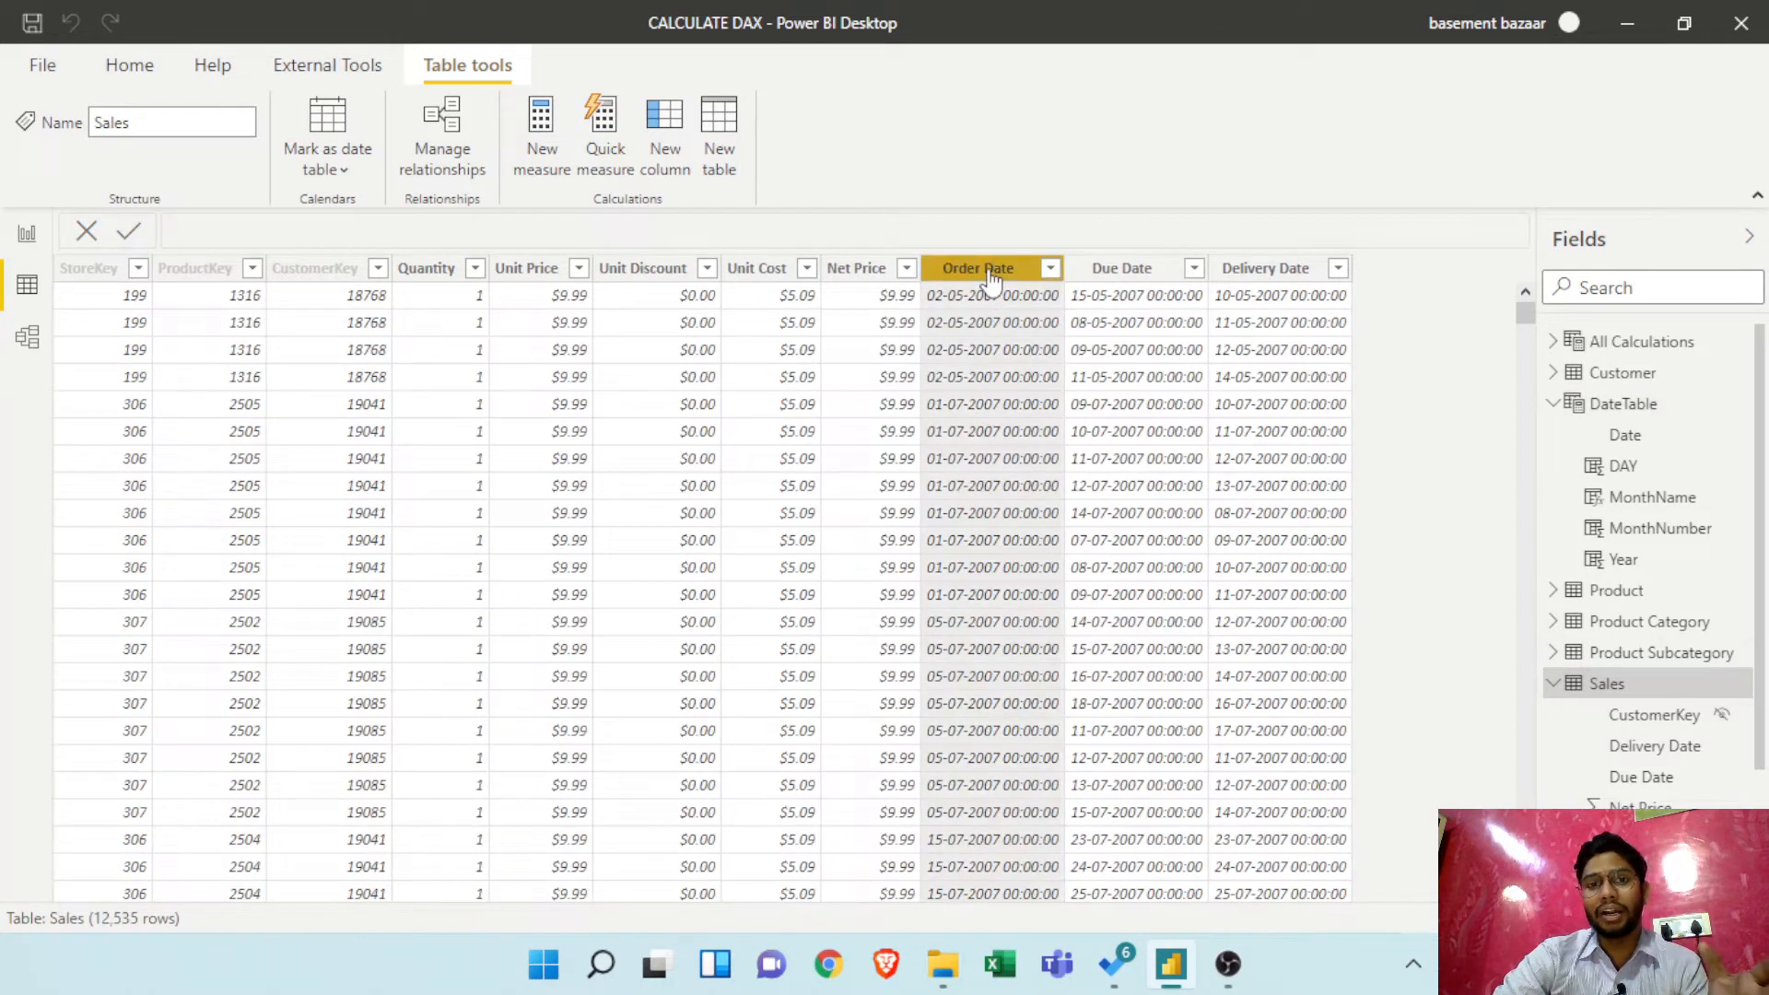
click(1255, 272)
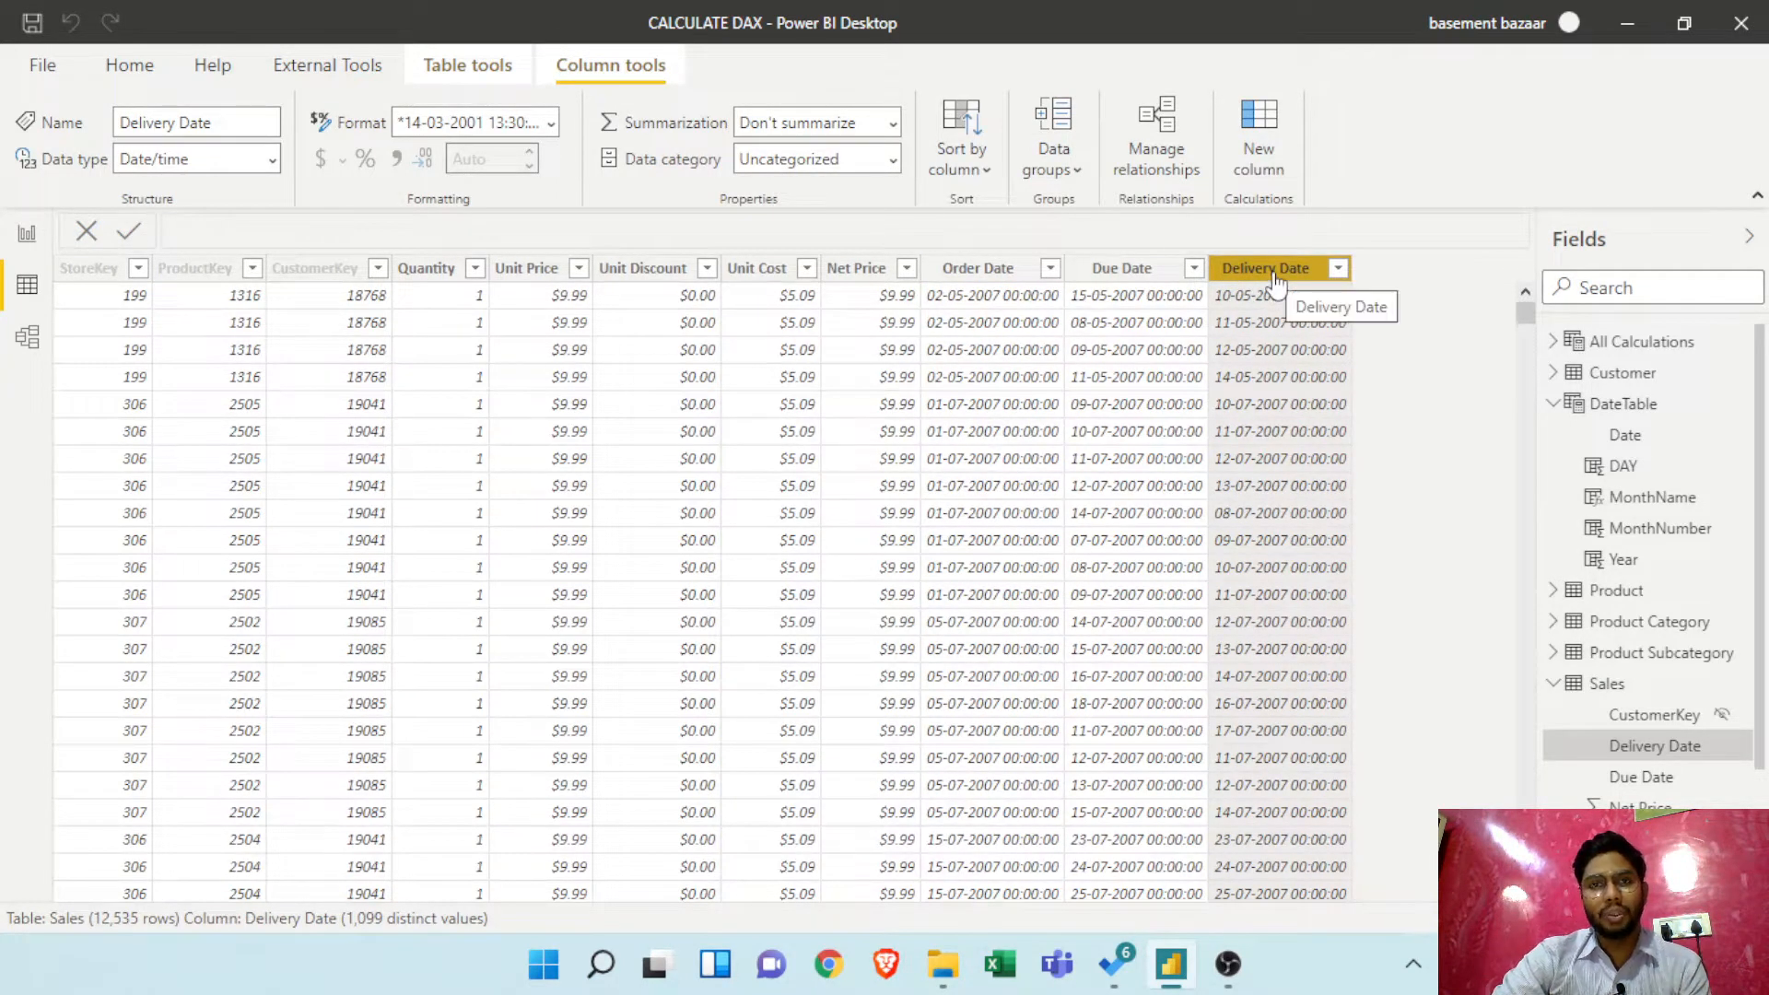
click(989, 272)
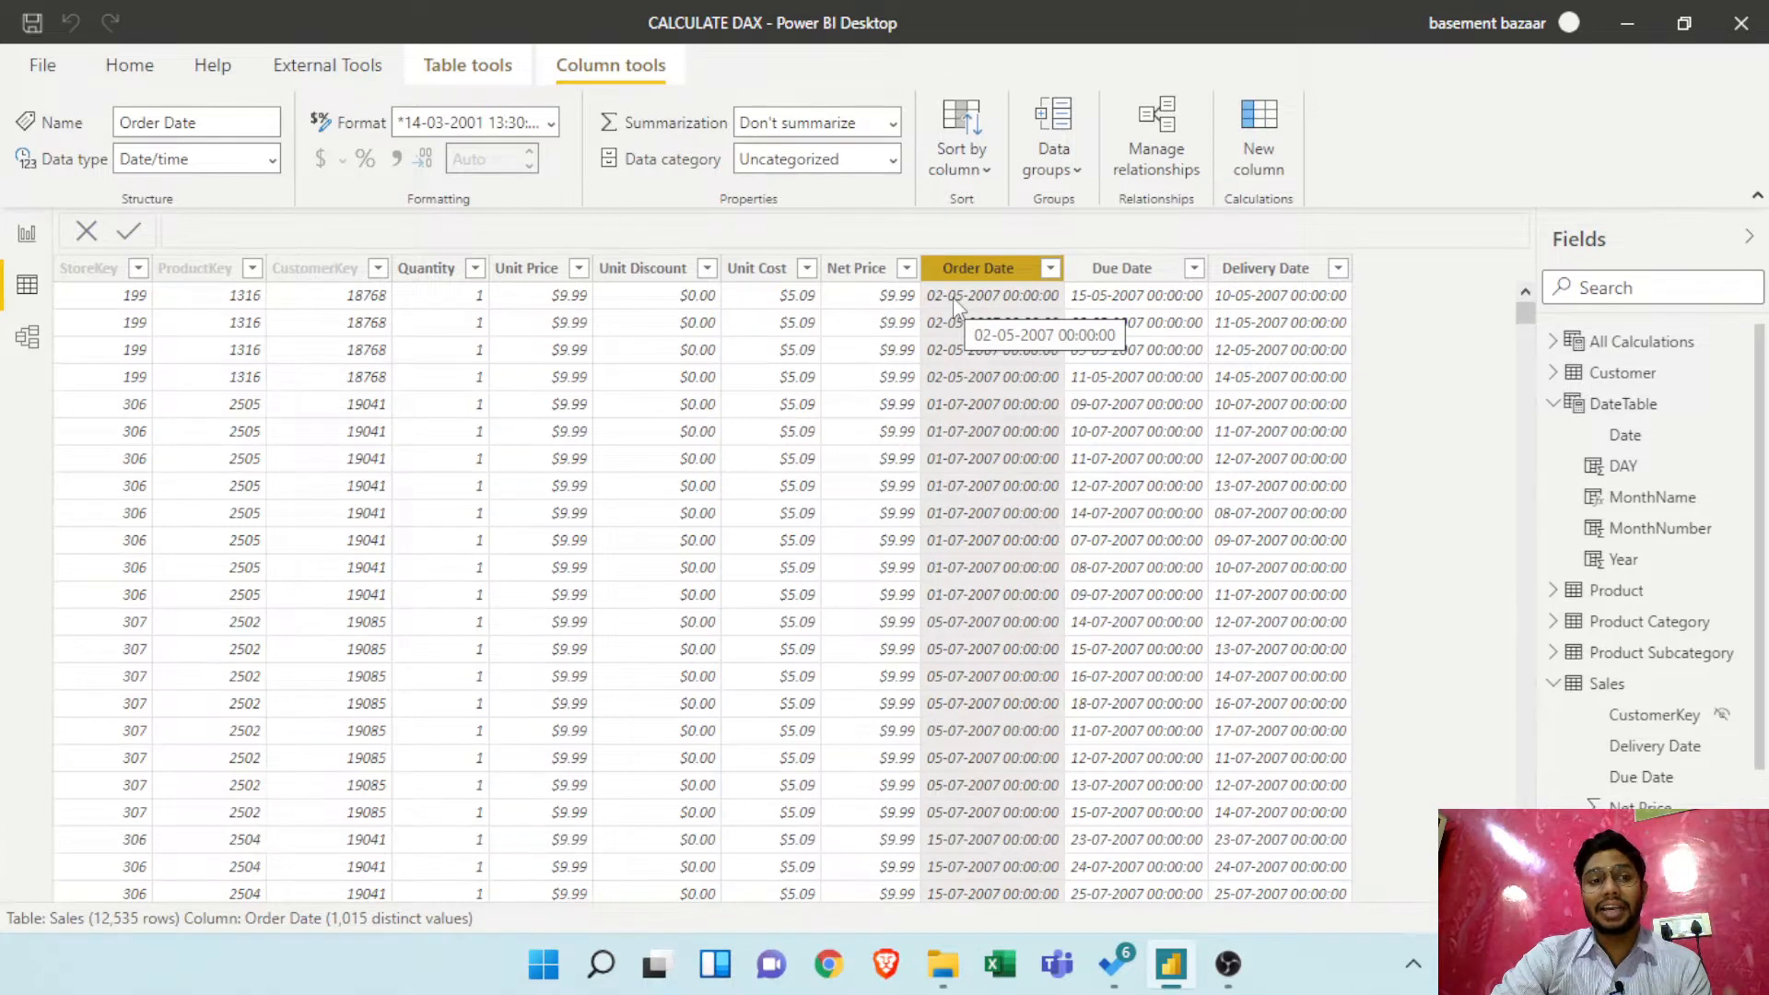
click(28, 339)
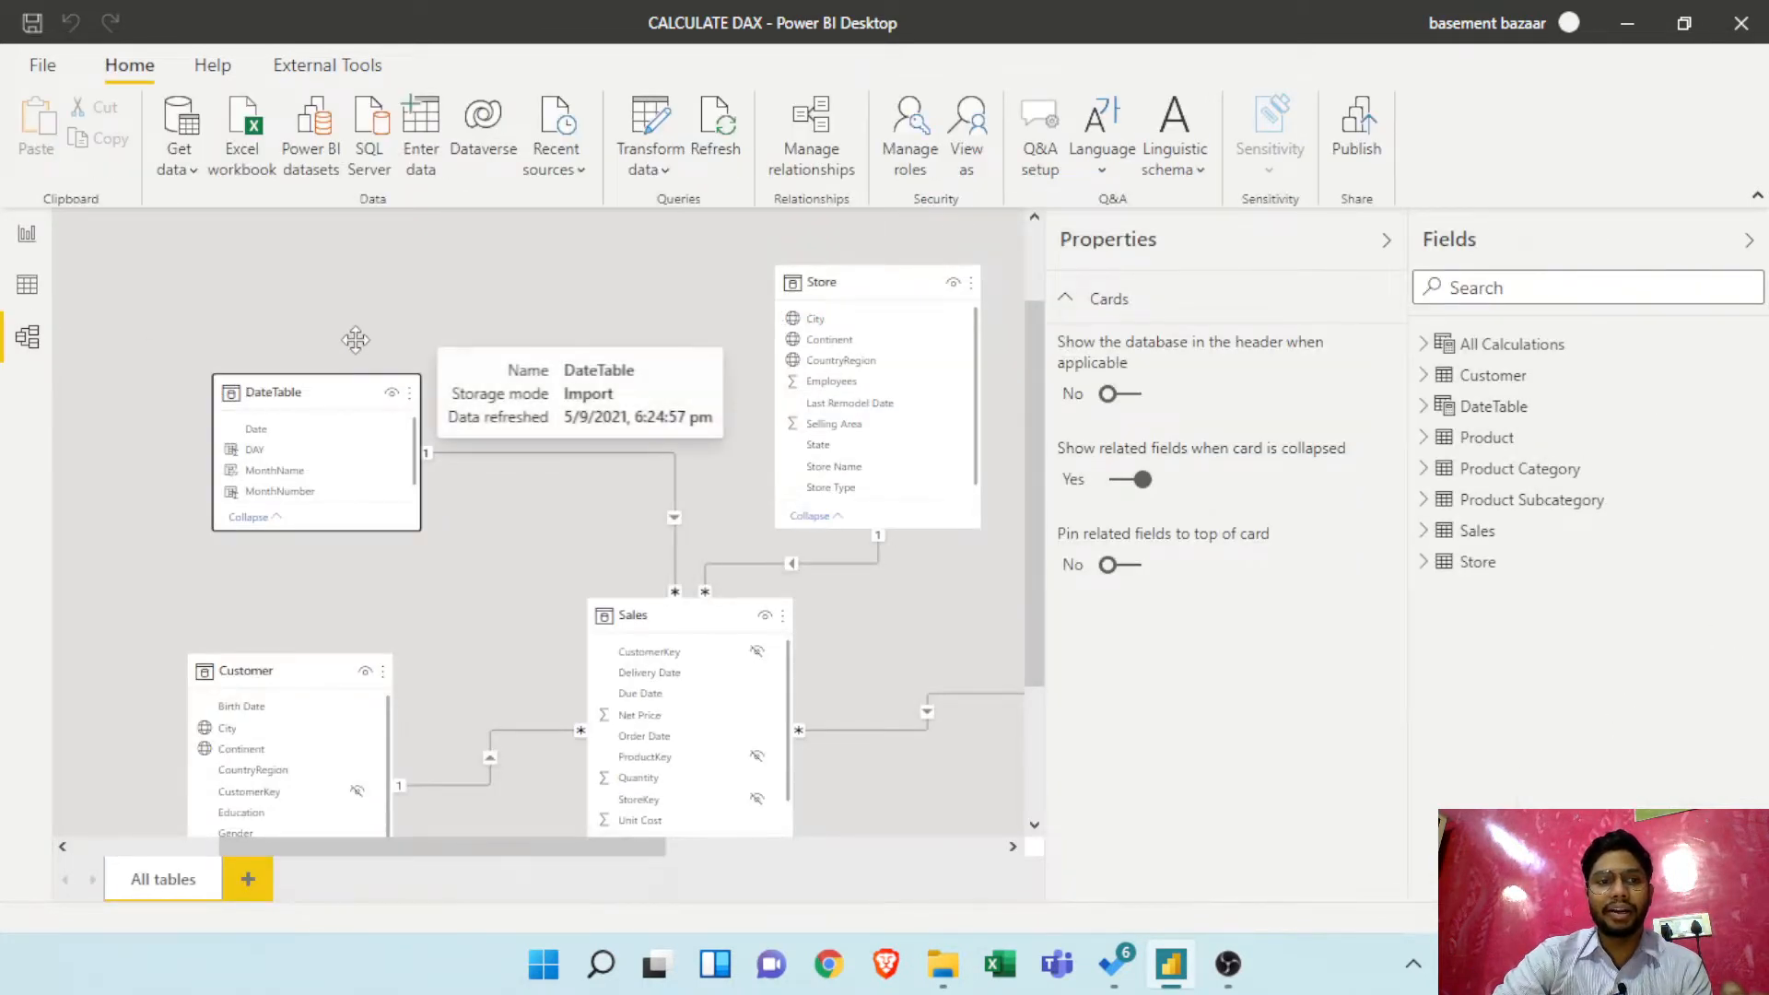
click(223, 386)
click(28, 285)
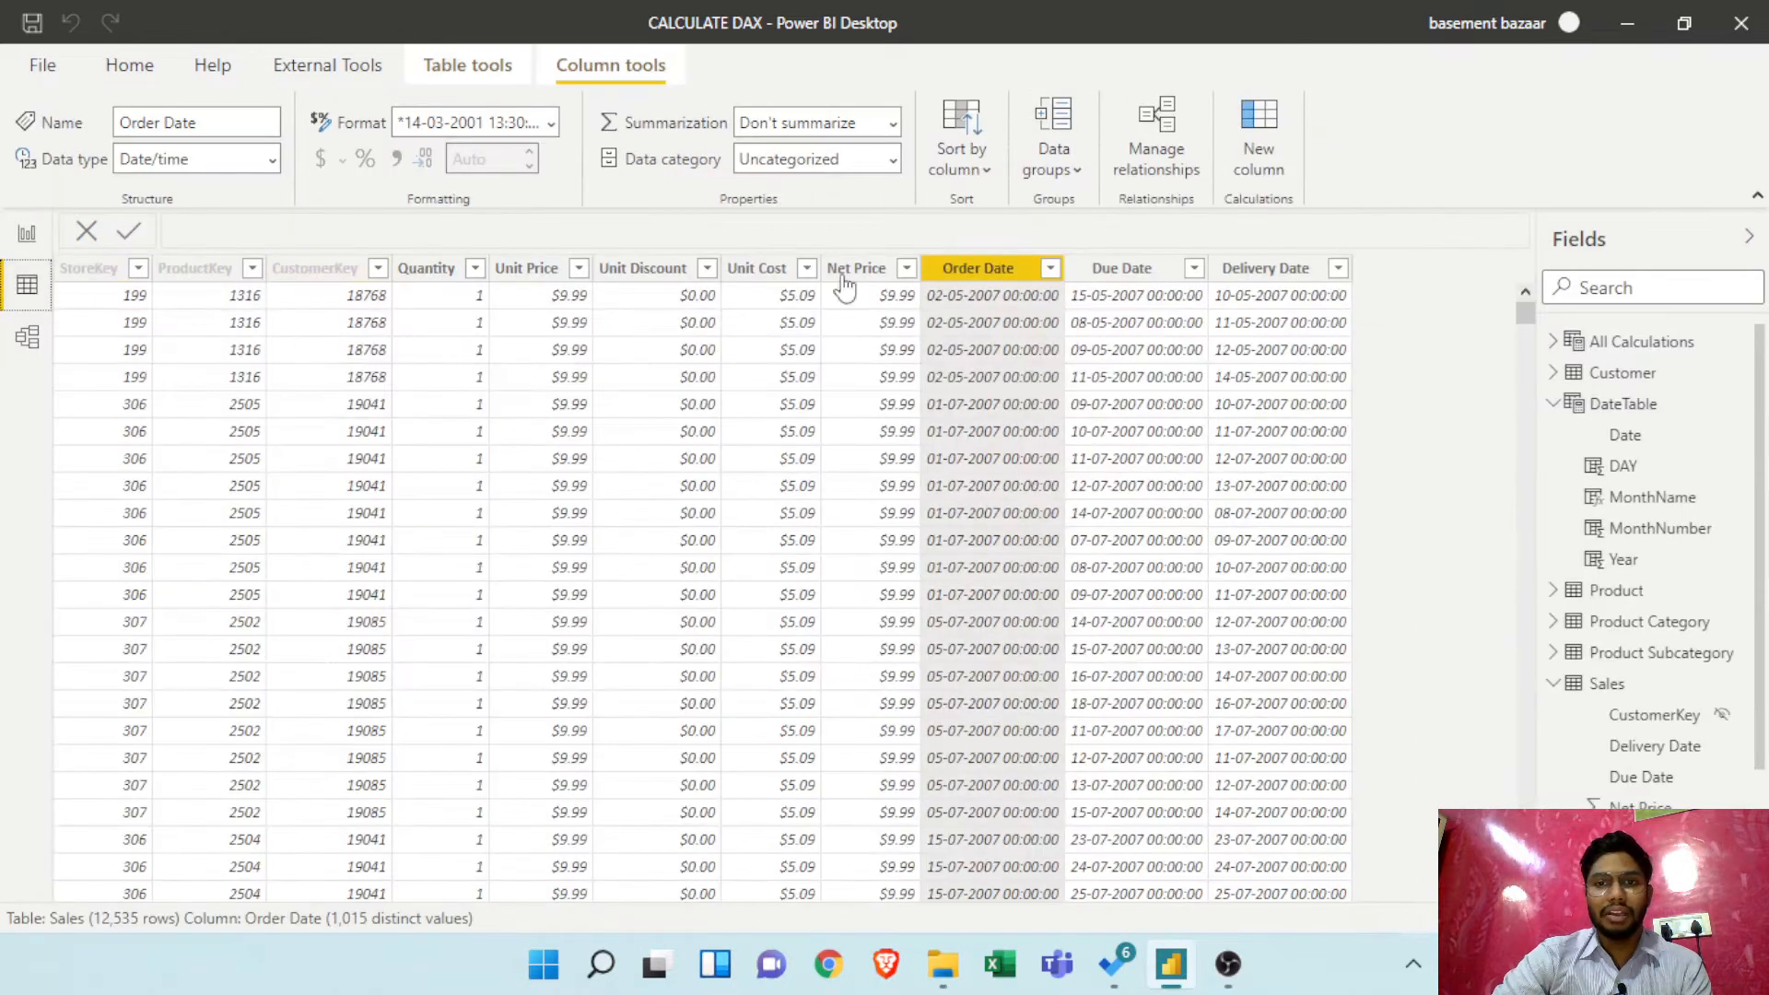
Add a new calculated column named Working Days to the DateTable table
click(1606, 408)
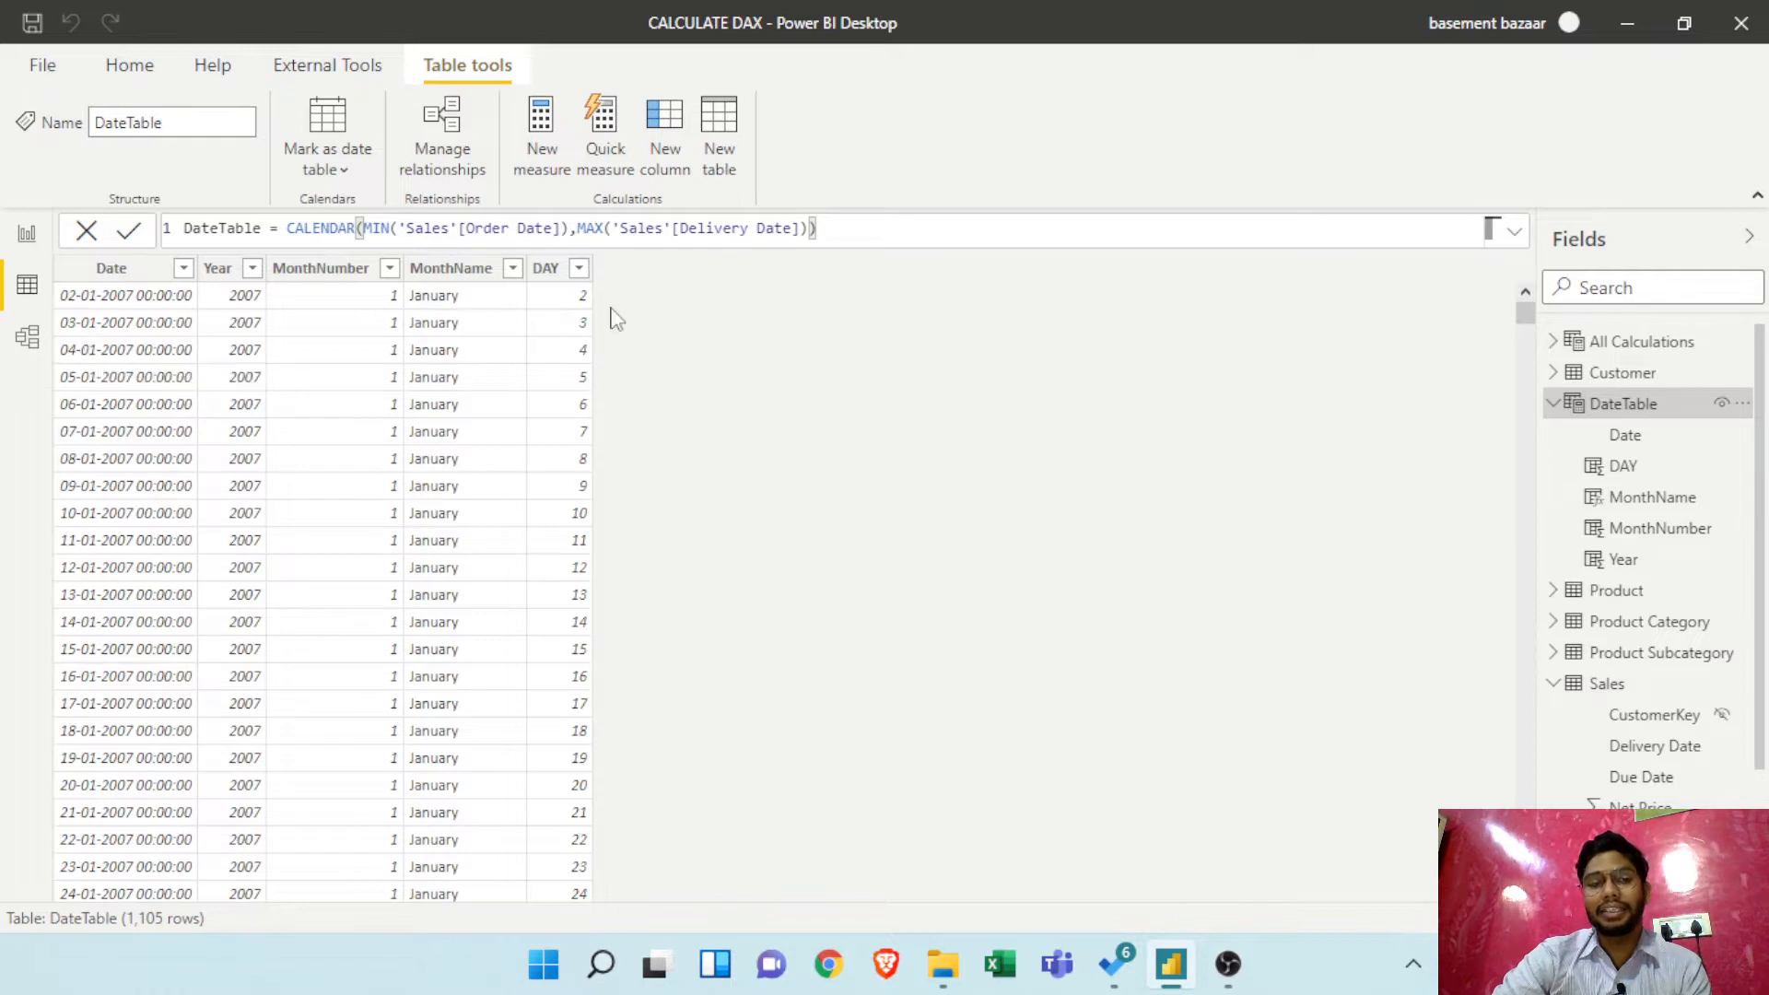
click(668, 134)
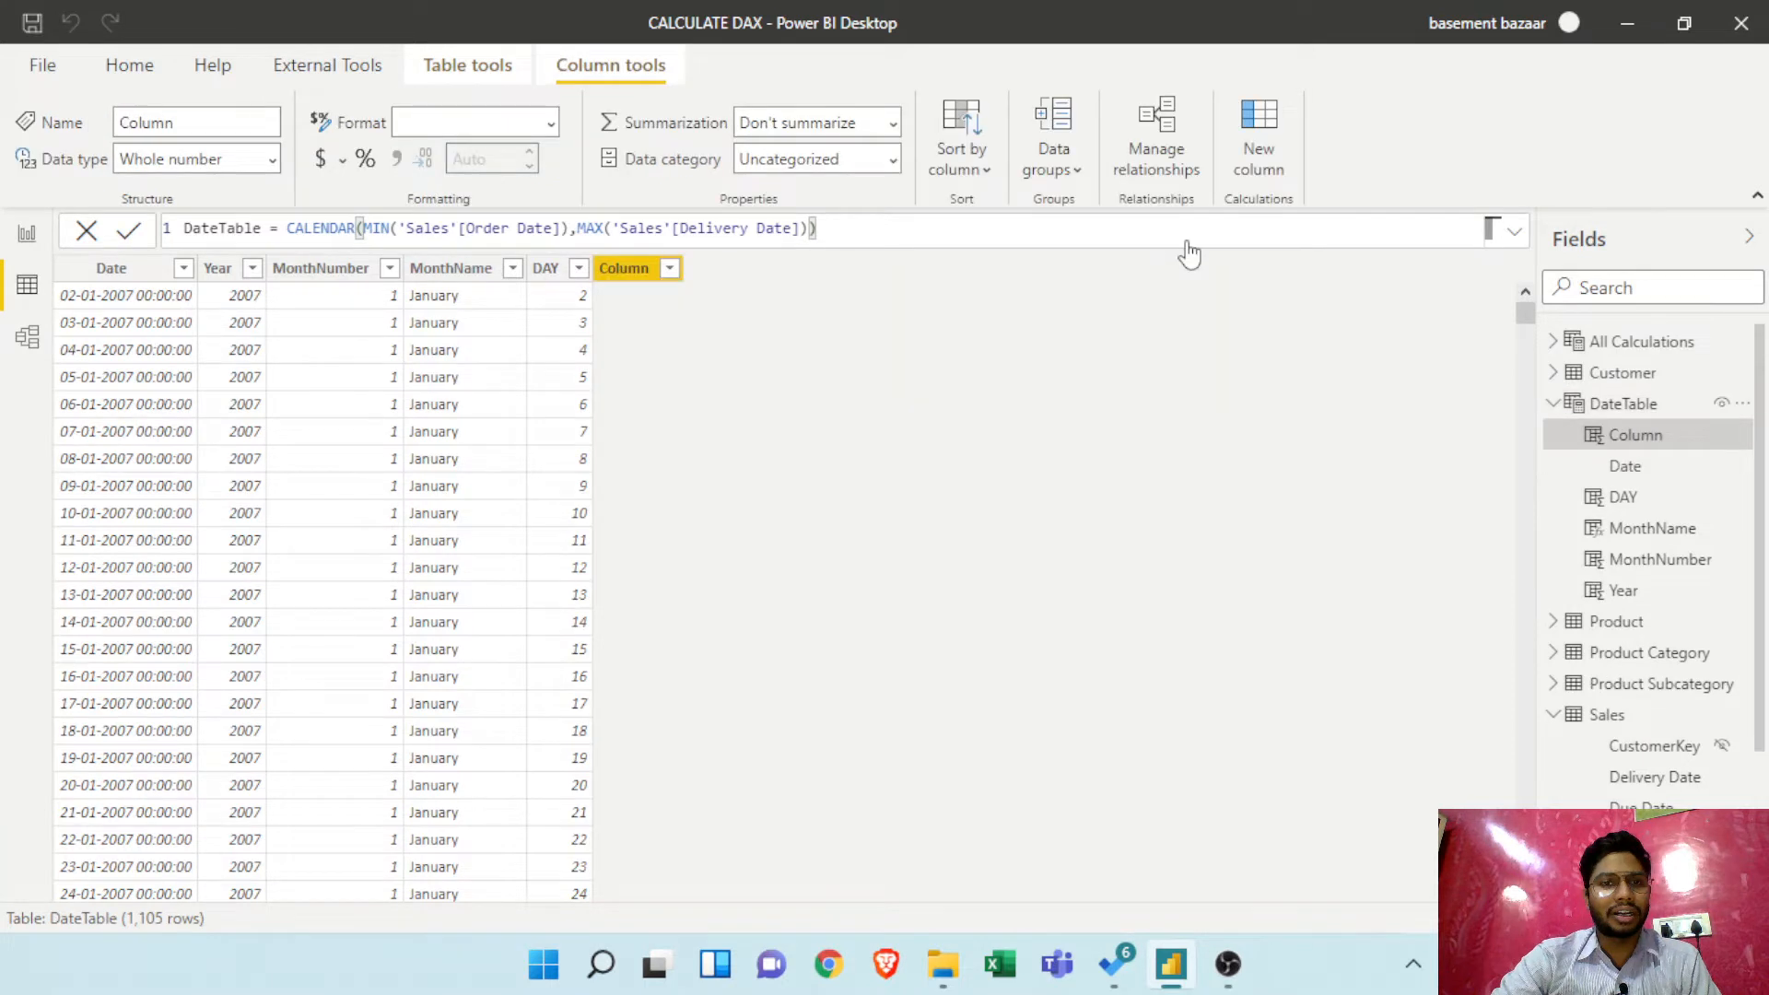
click(213, 238)
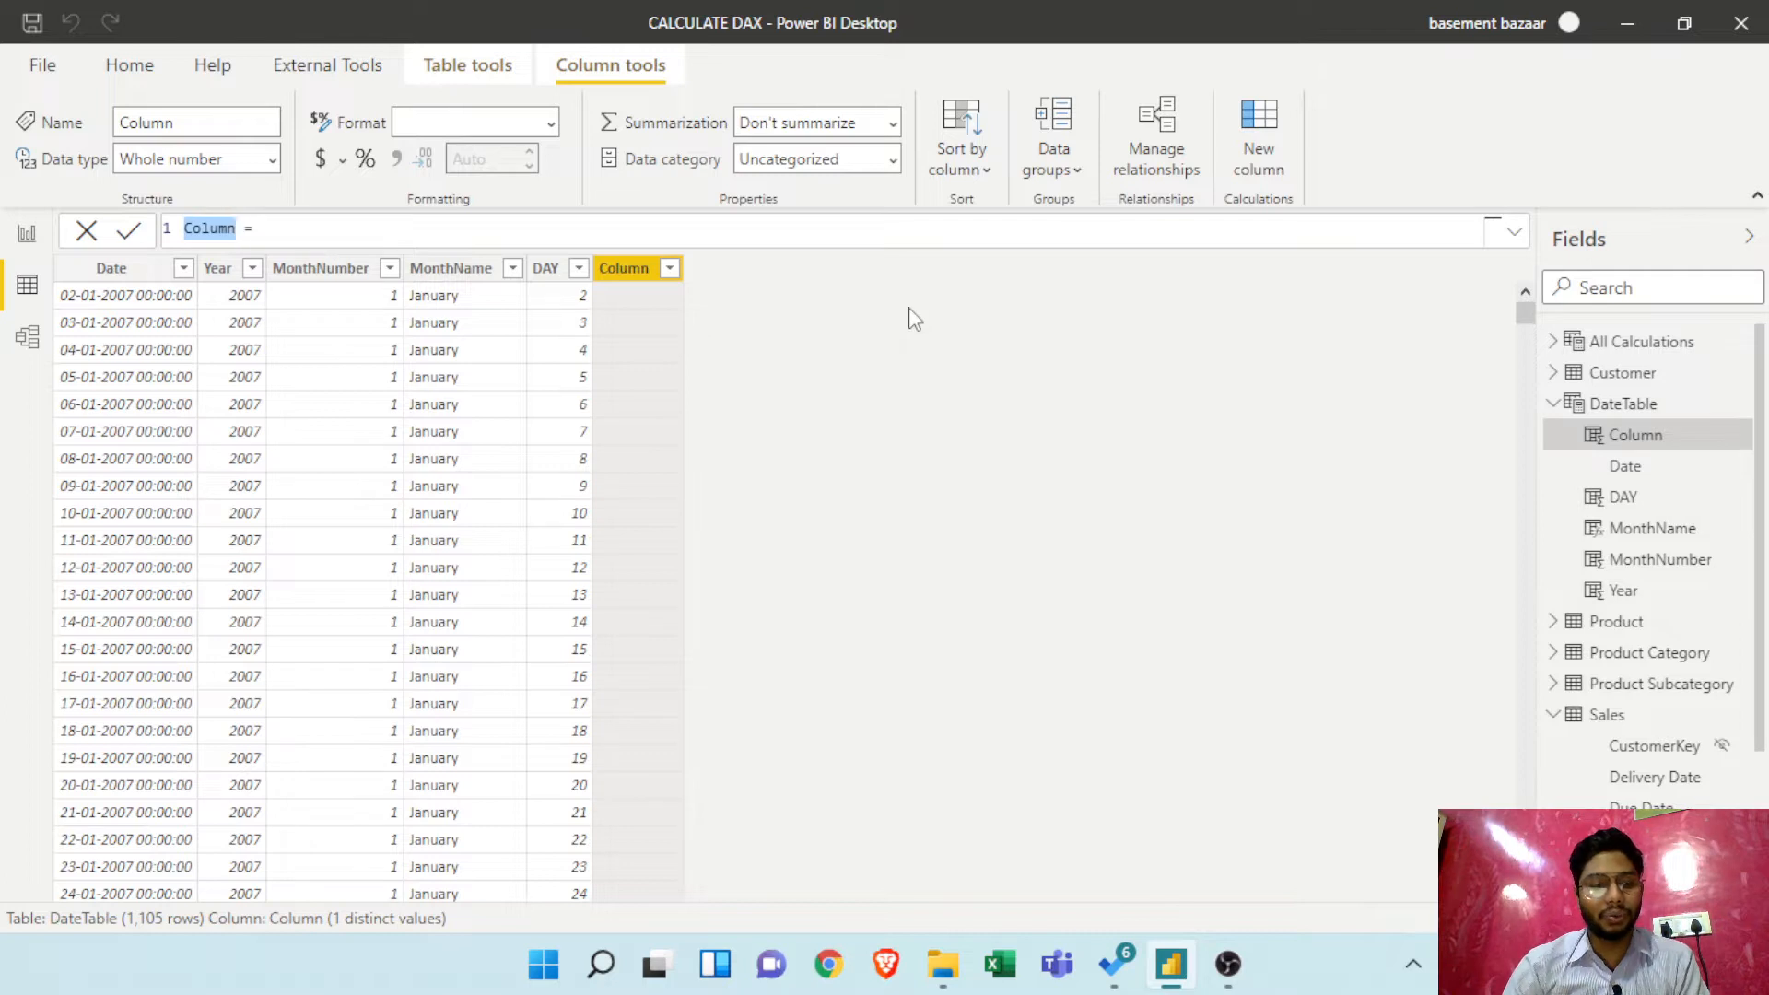
text(Working )
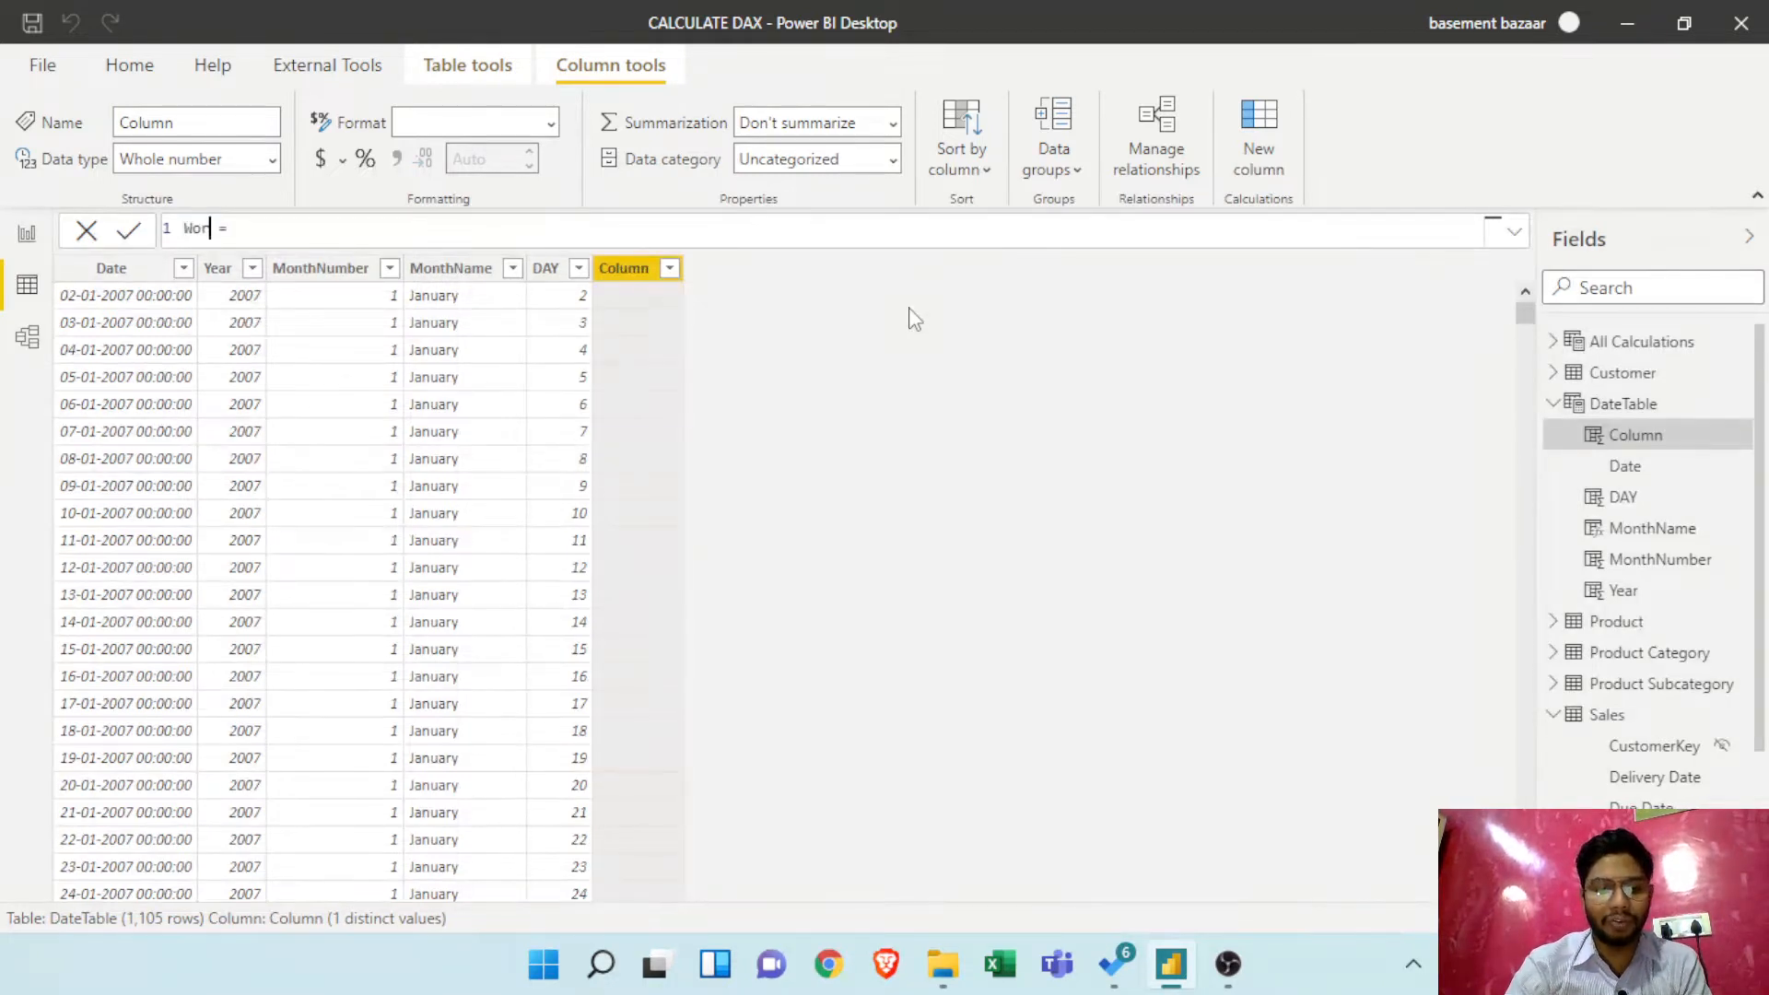
text(Days)
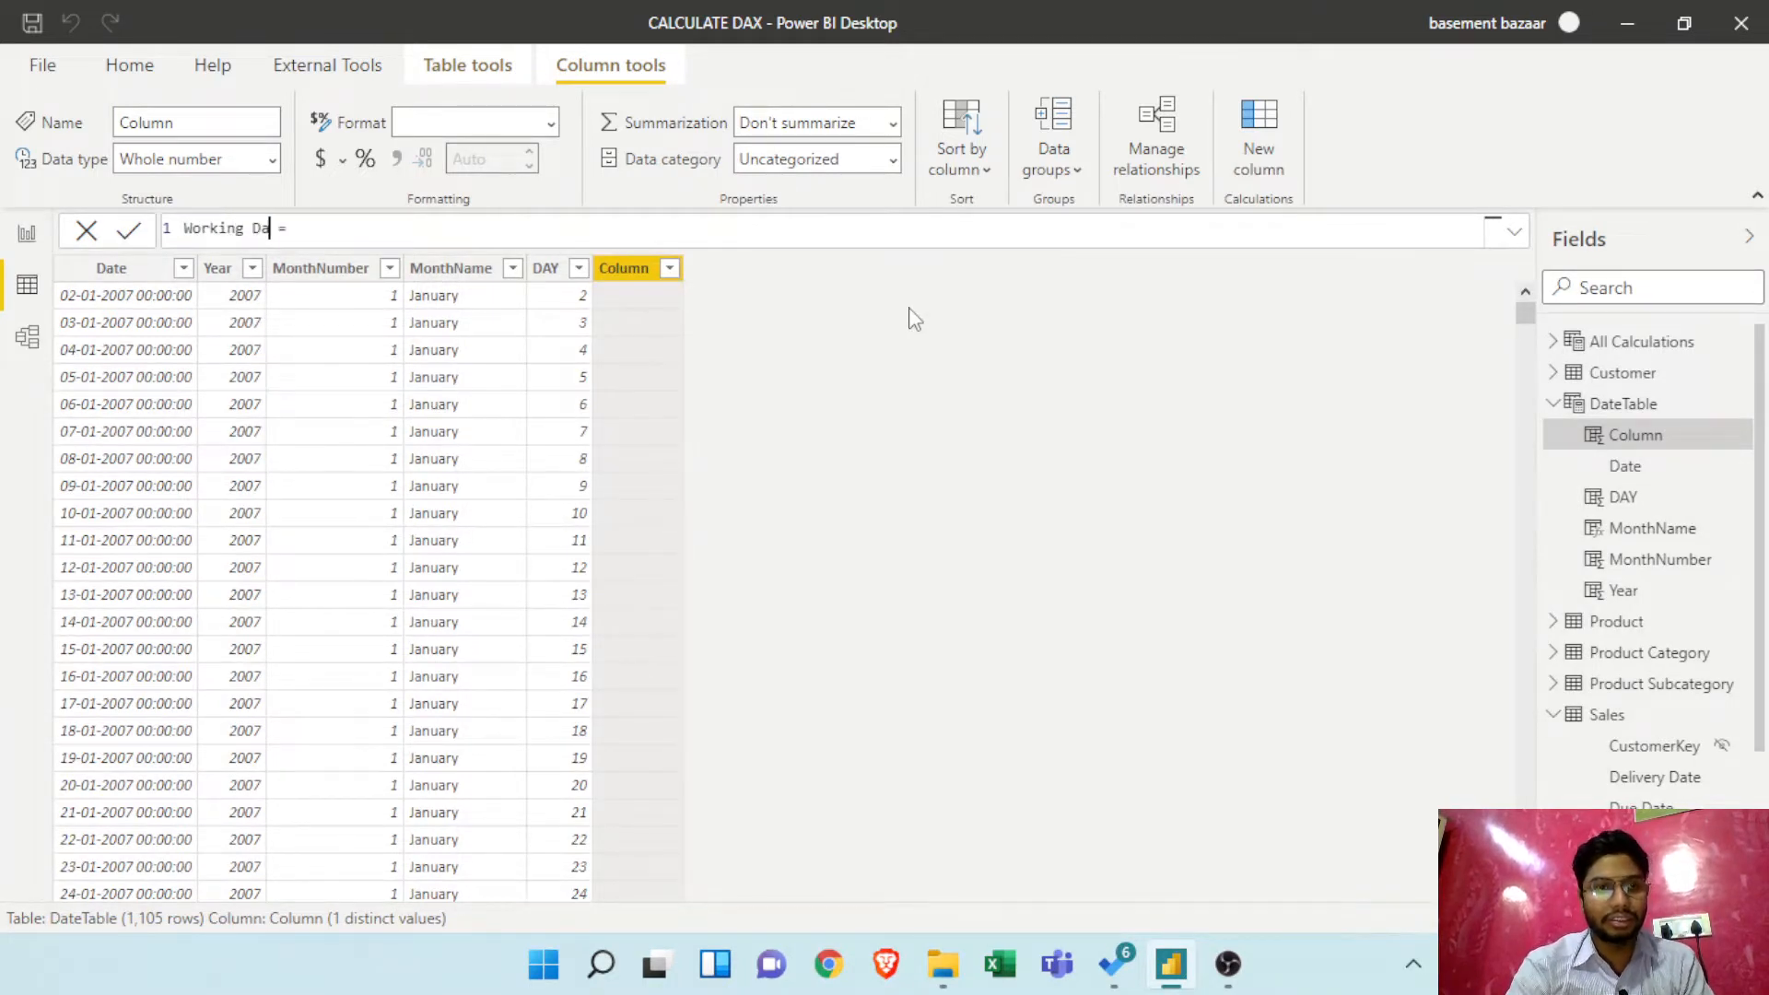
scroll(802, 221, up, 4)
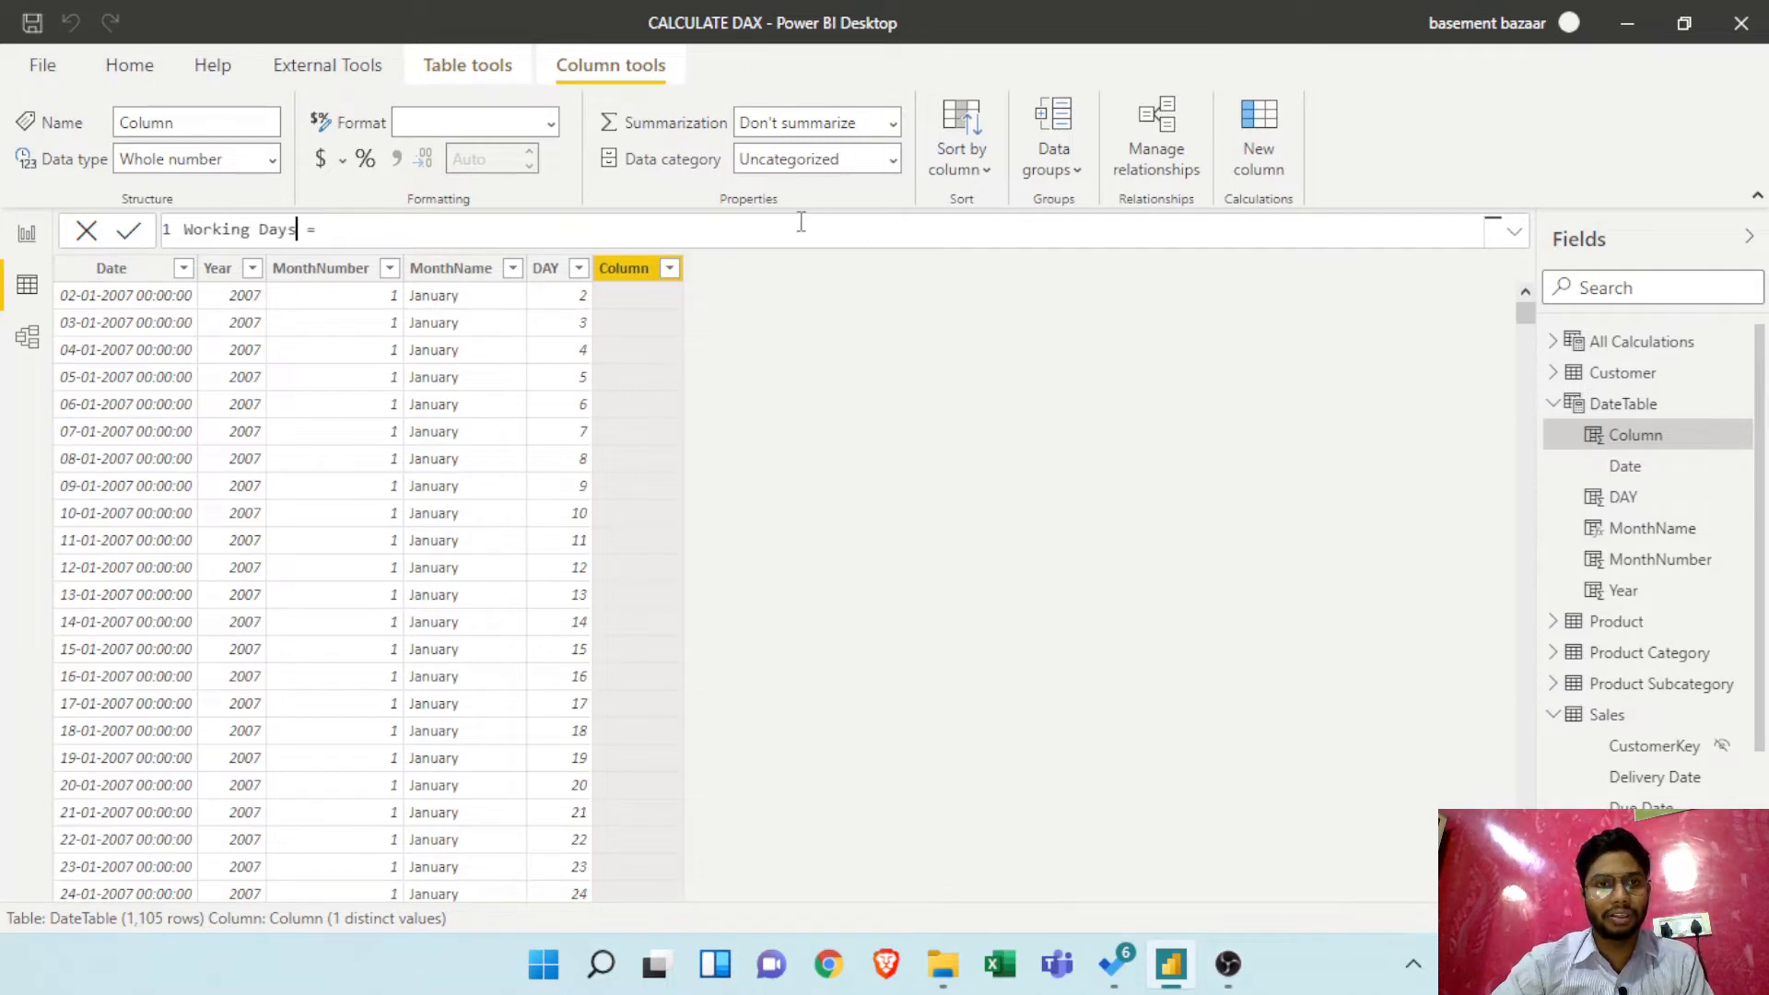
Define the Working Days column as FORMAT('DateTable'[Date], "DDDD"), commit it and review the resulting column
click(1516, 238)
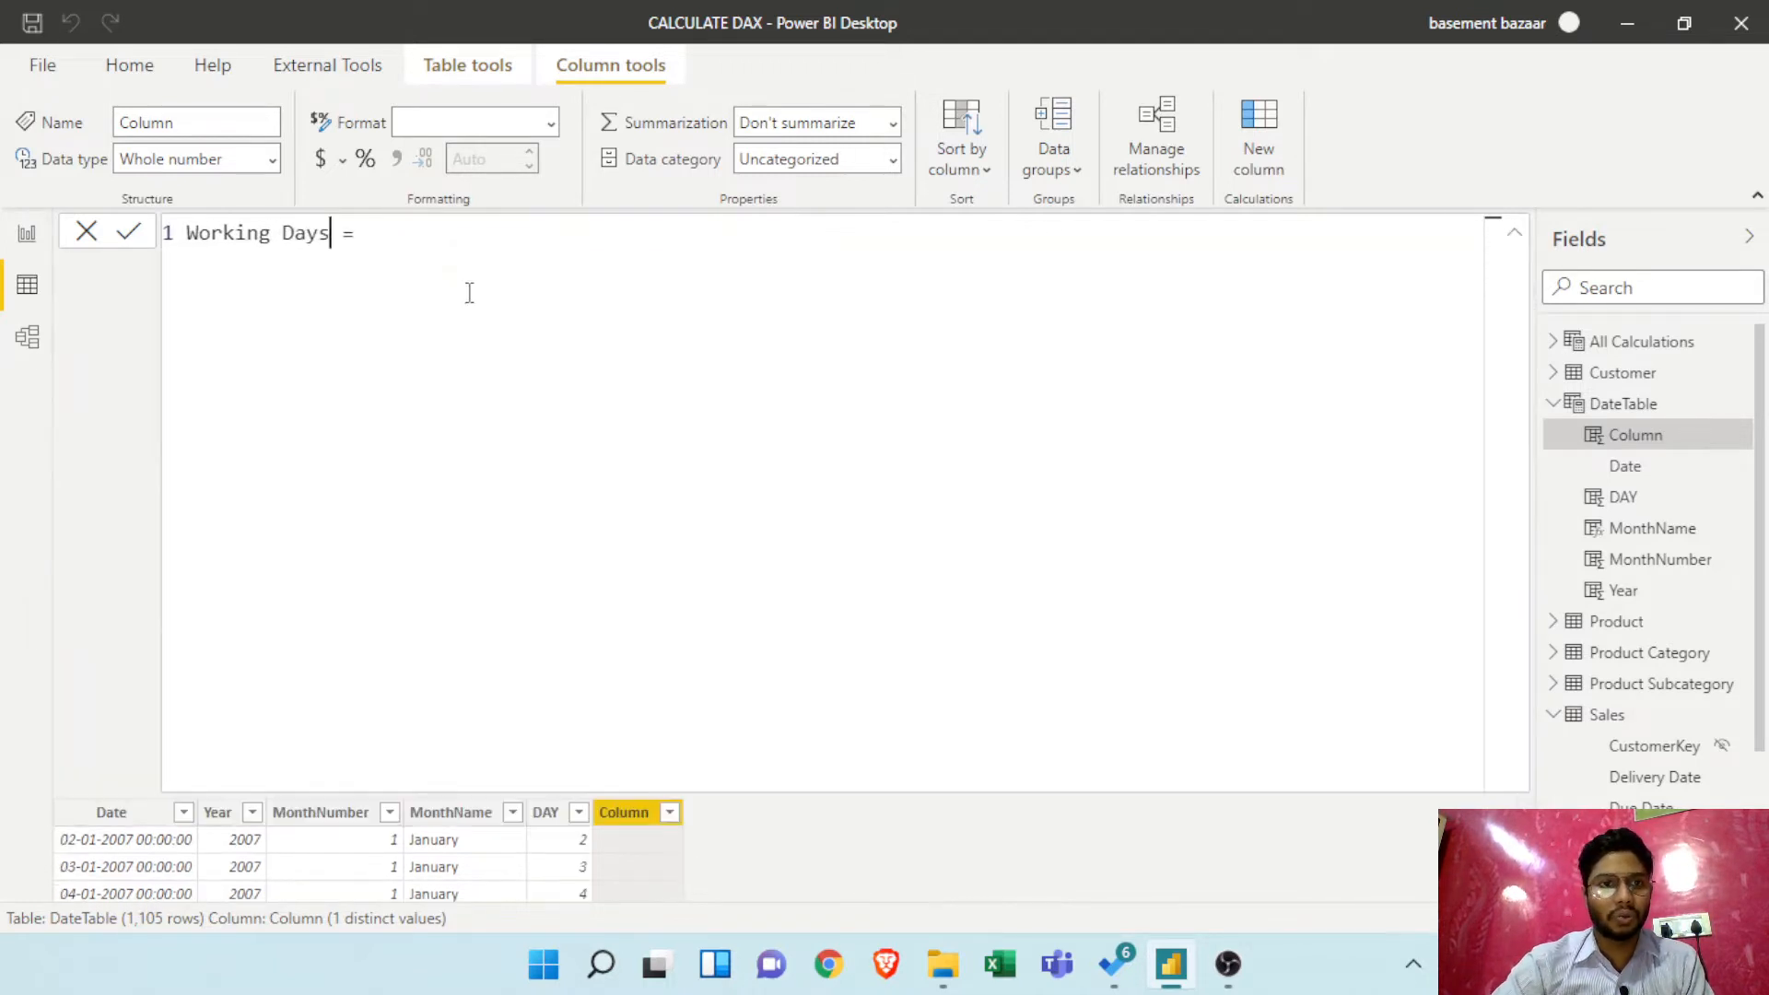
click(454, 246)
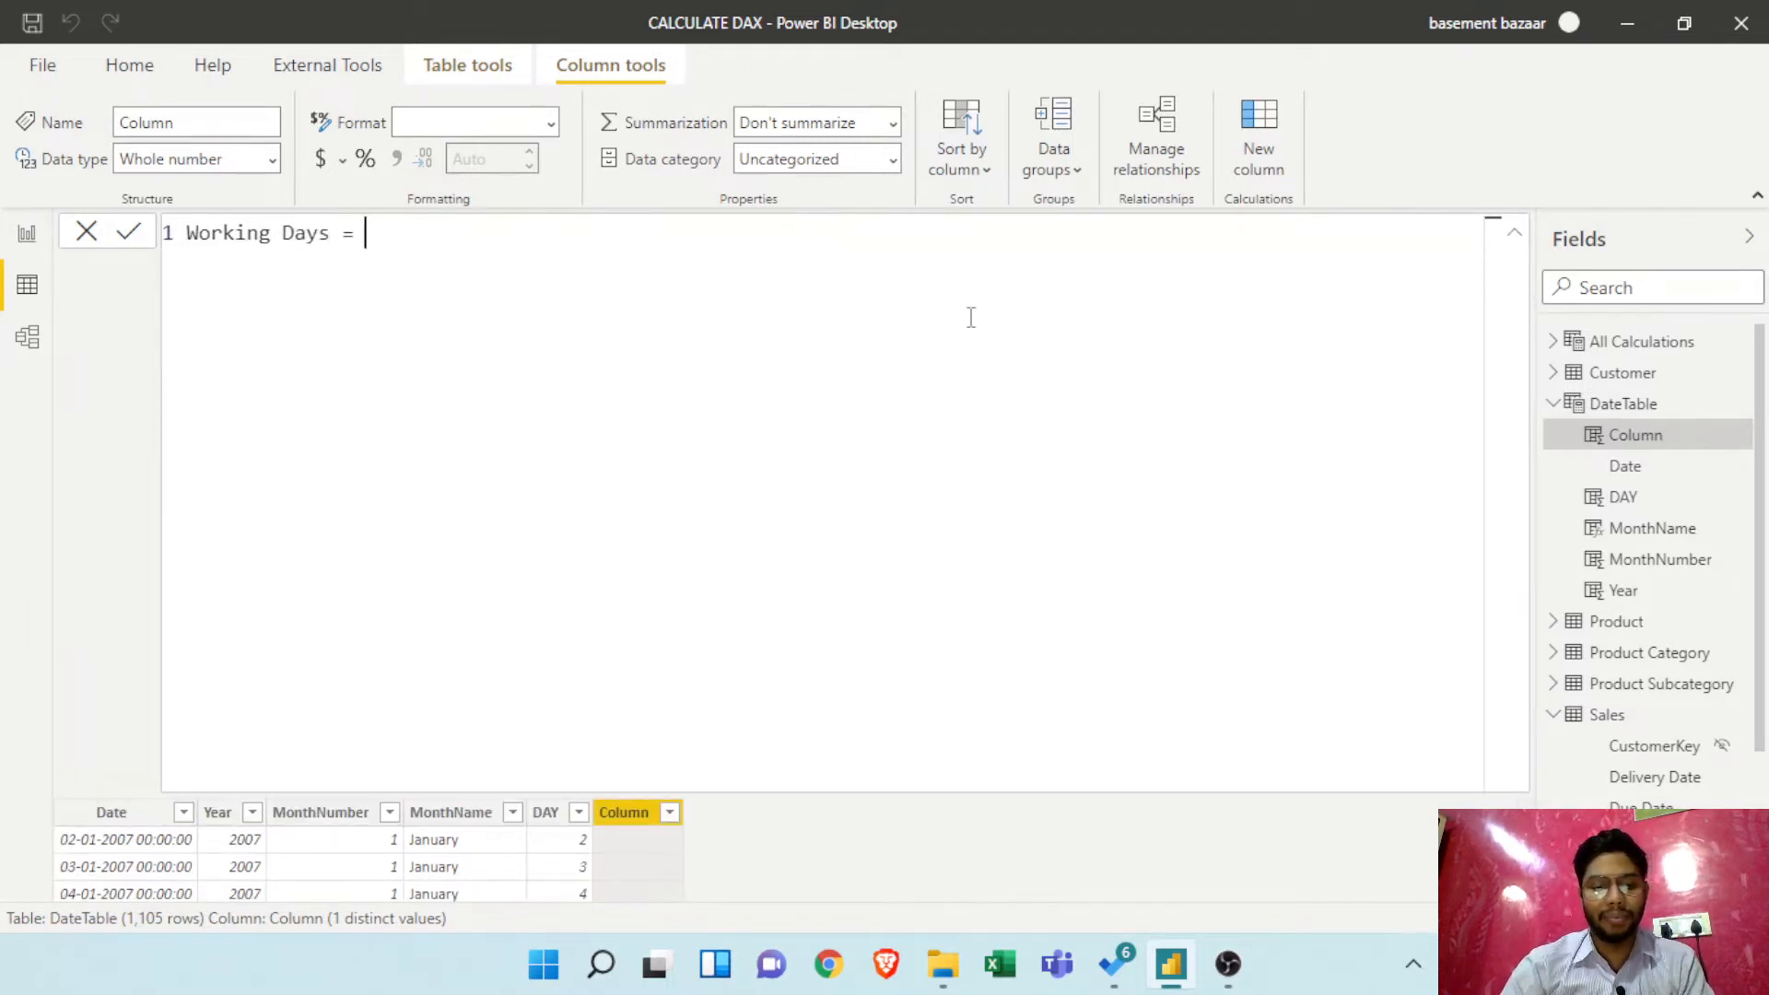
text(form)
key(Tab)
text(()
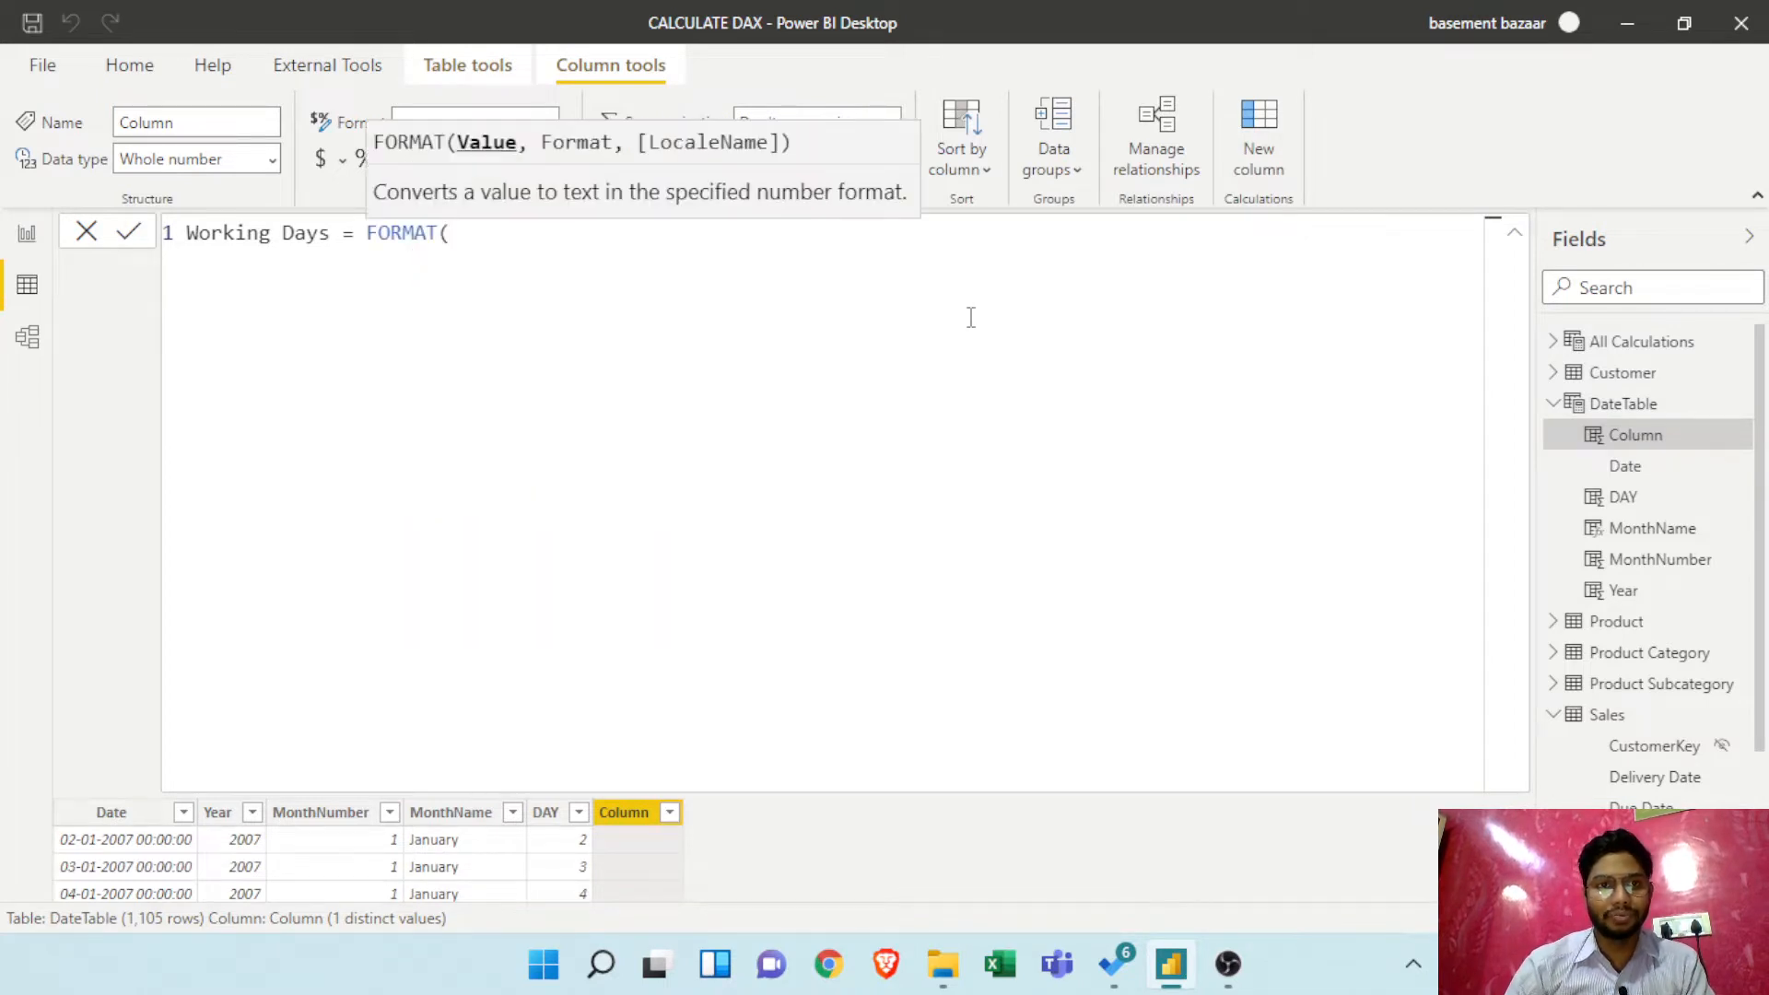
text('dat)
key(Down)
key(Down)
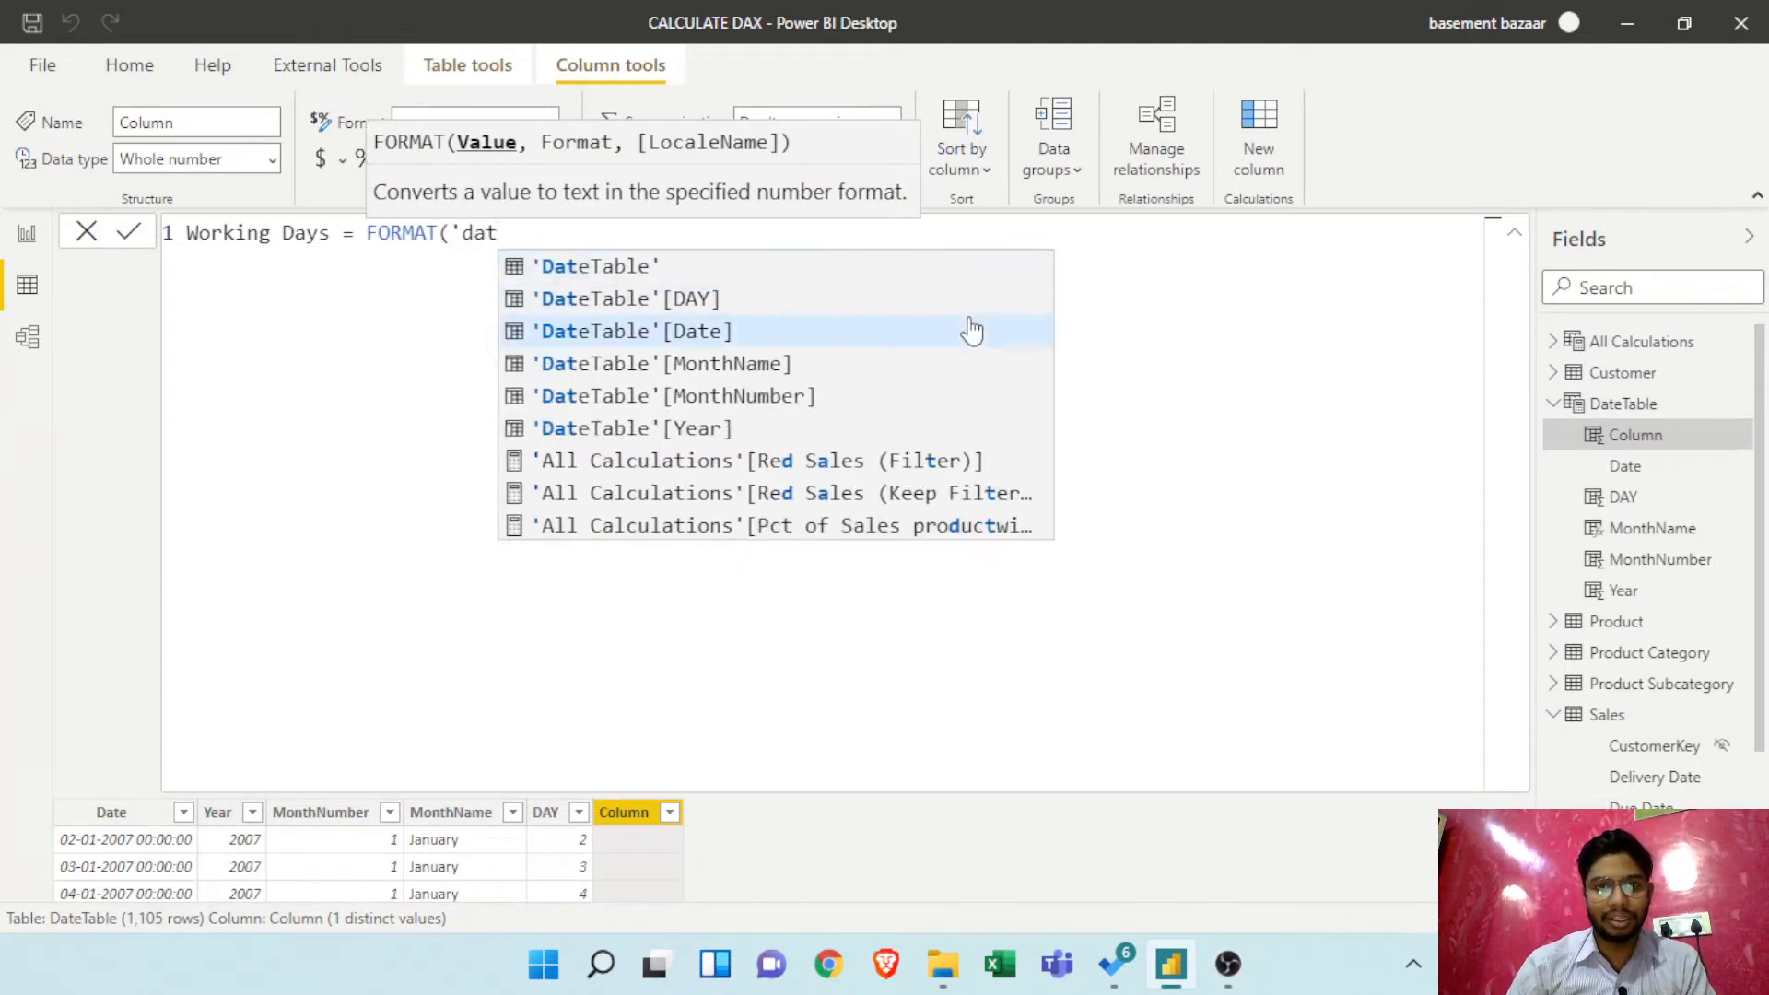
key(Tab)
text(, ")
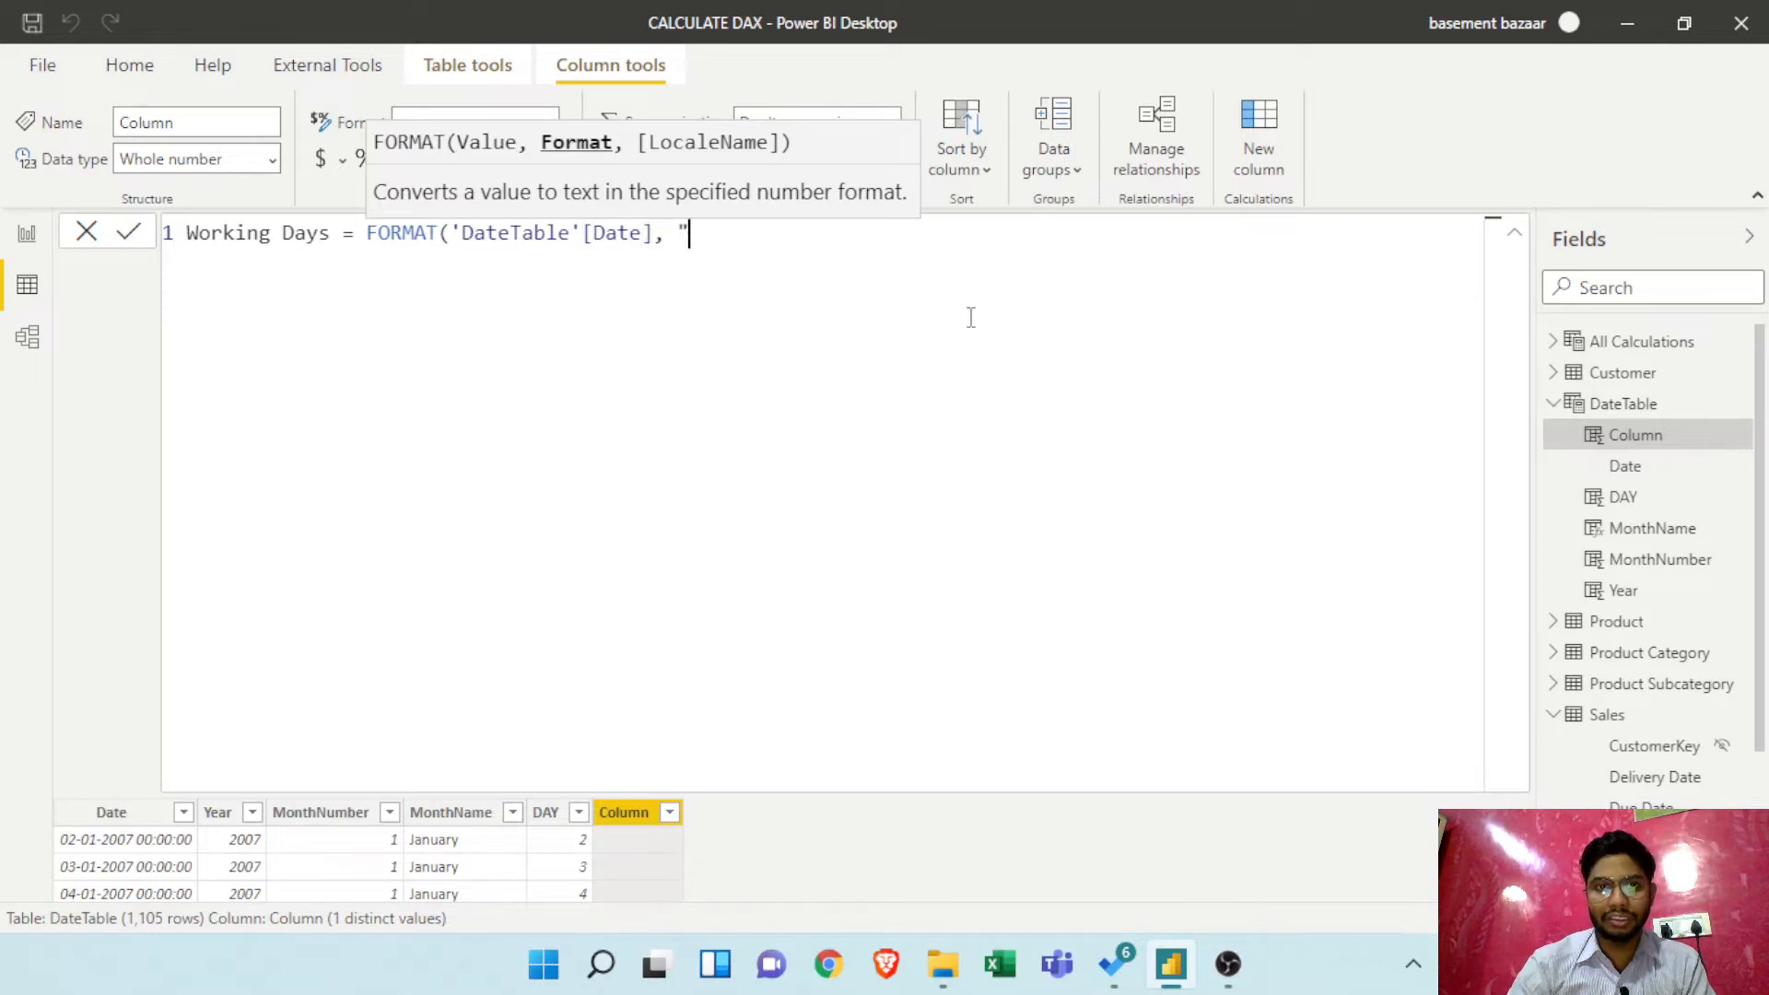
text(DDDD")
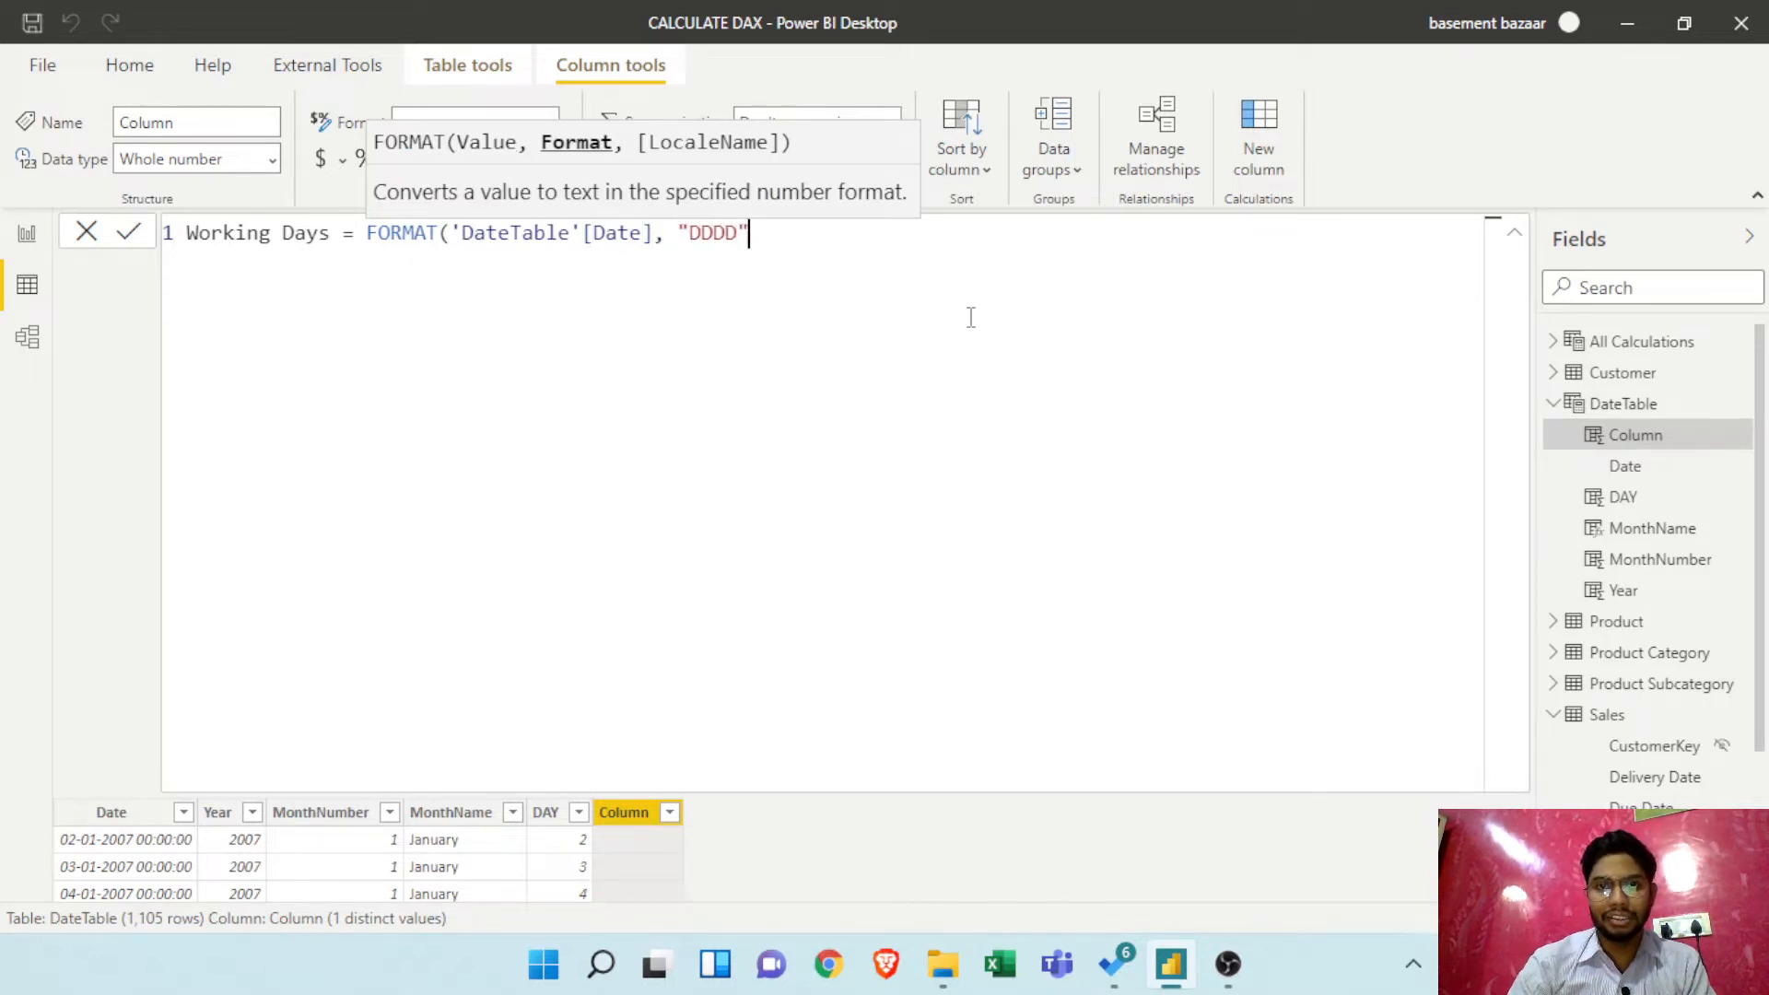
text())
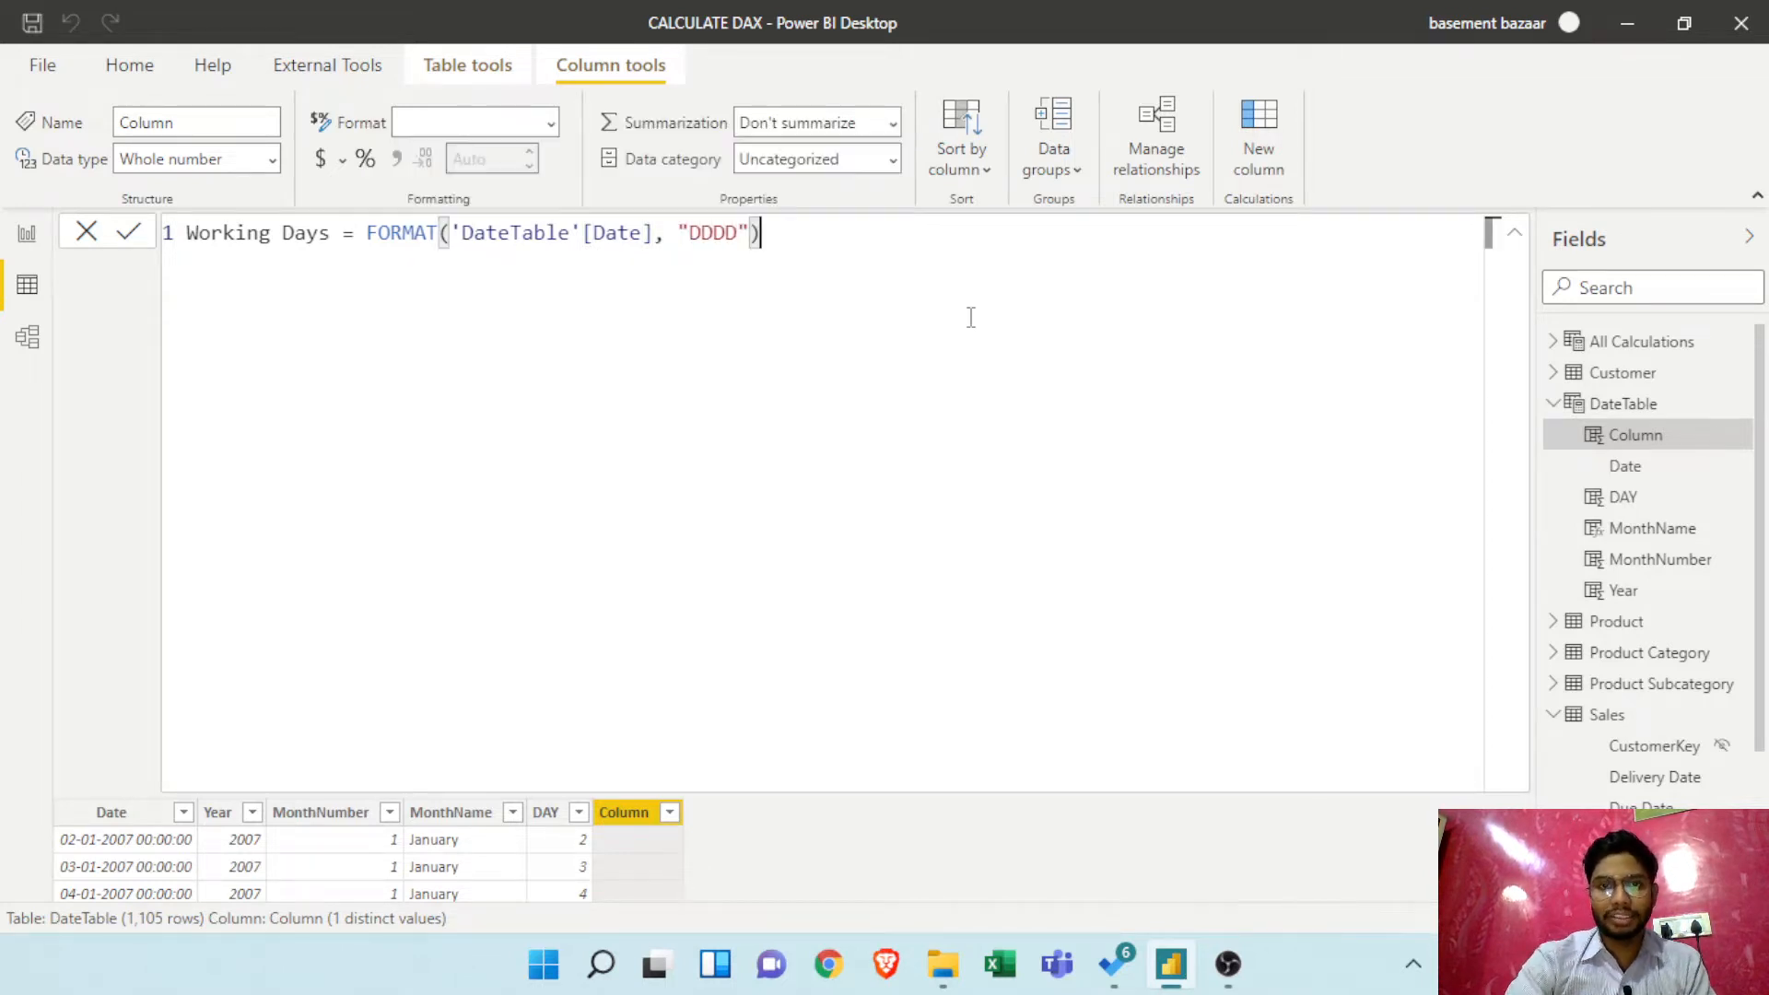
click(129, 232)
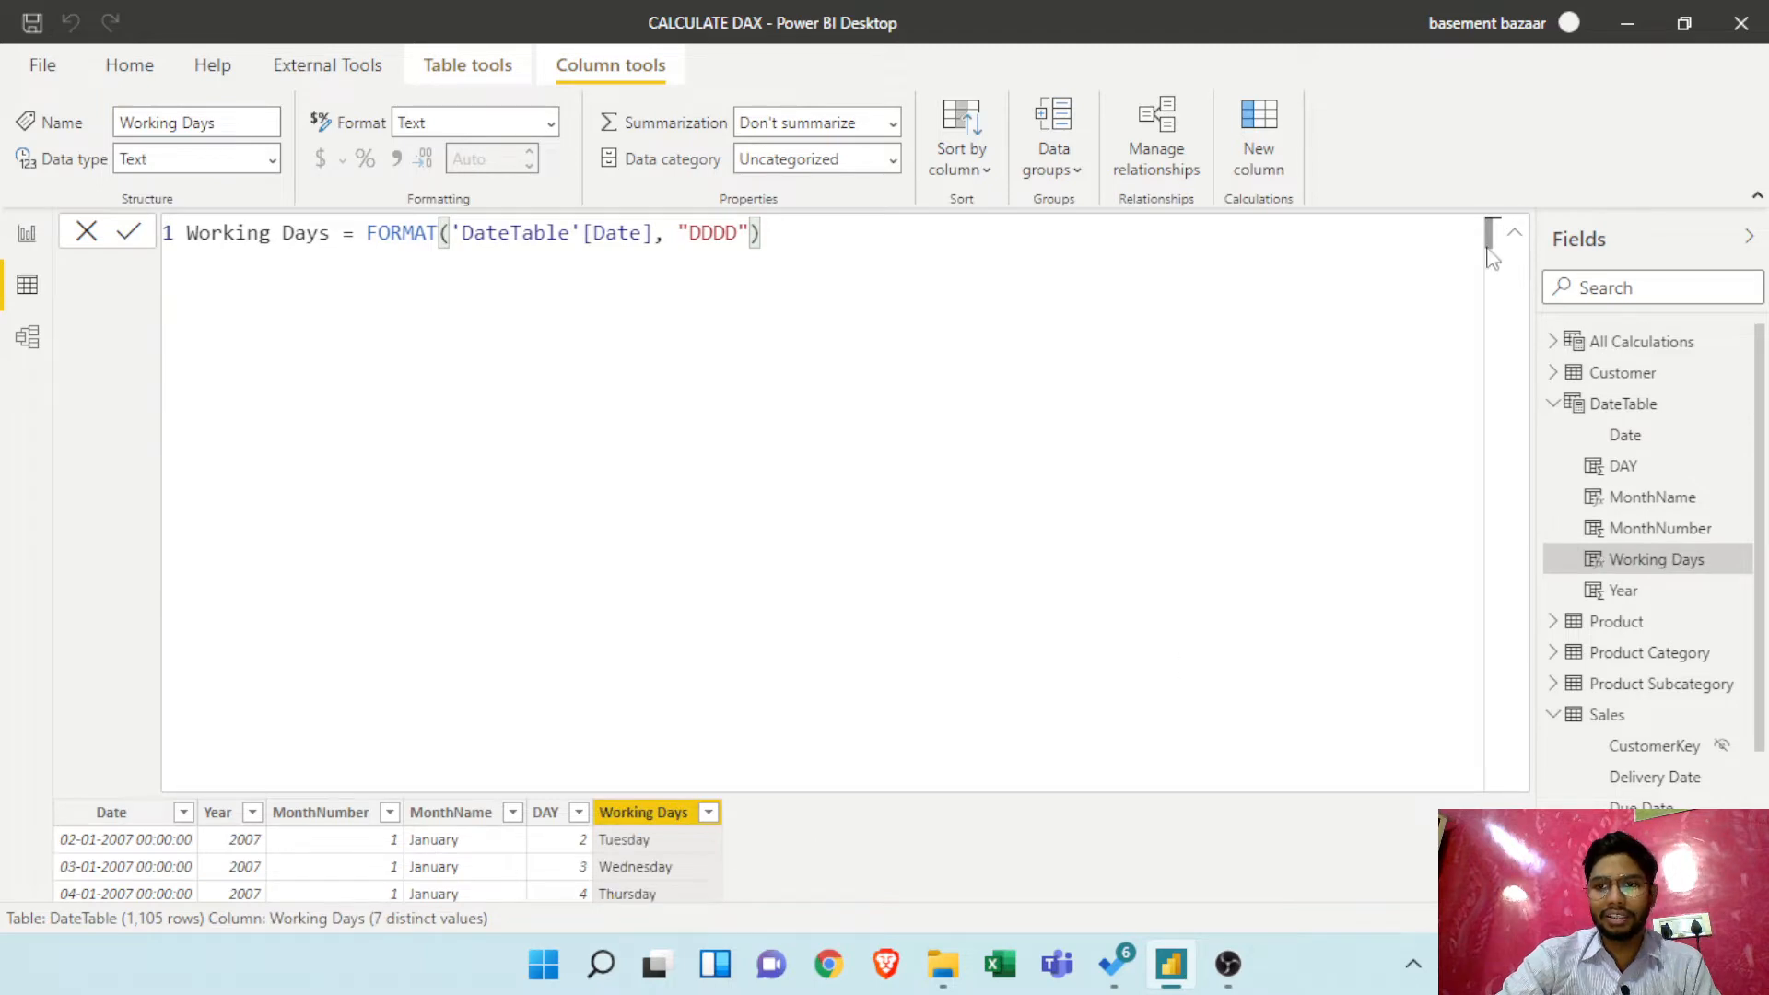
click(1515, 236)
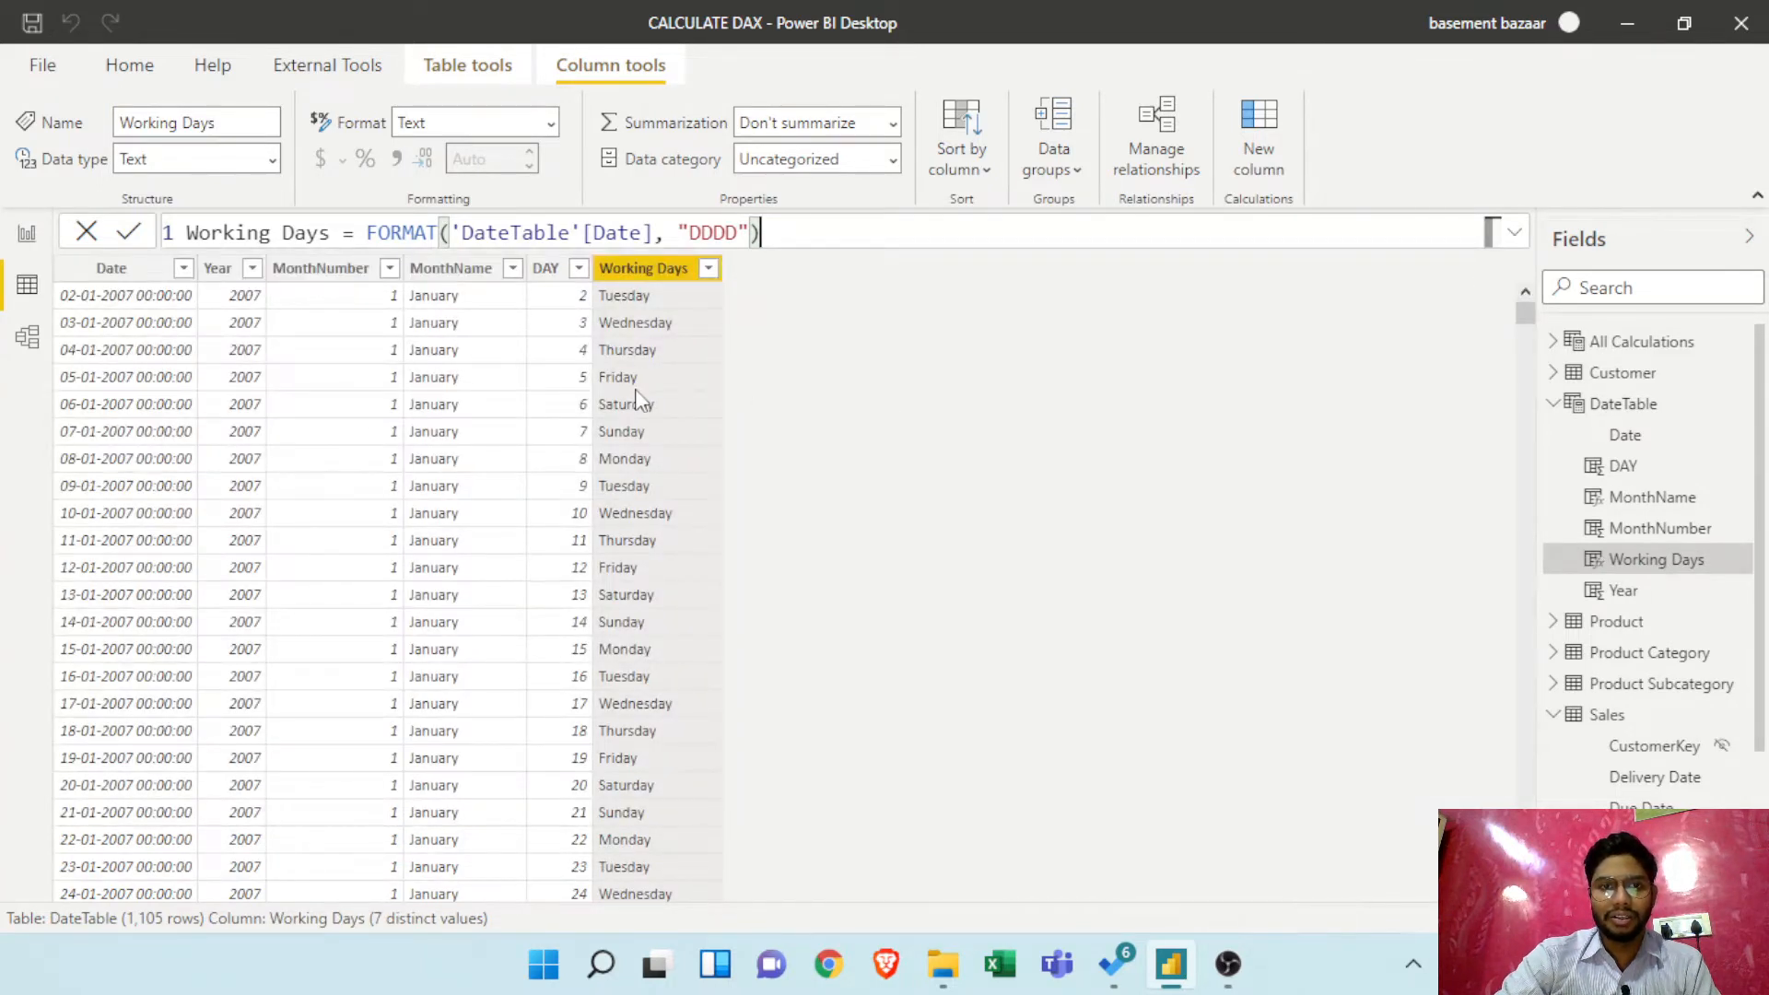
scroll(666, 534, down, 10)
scroll(670, 544, up, 10)
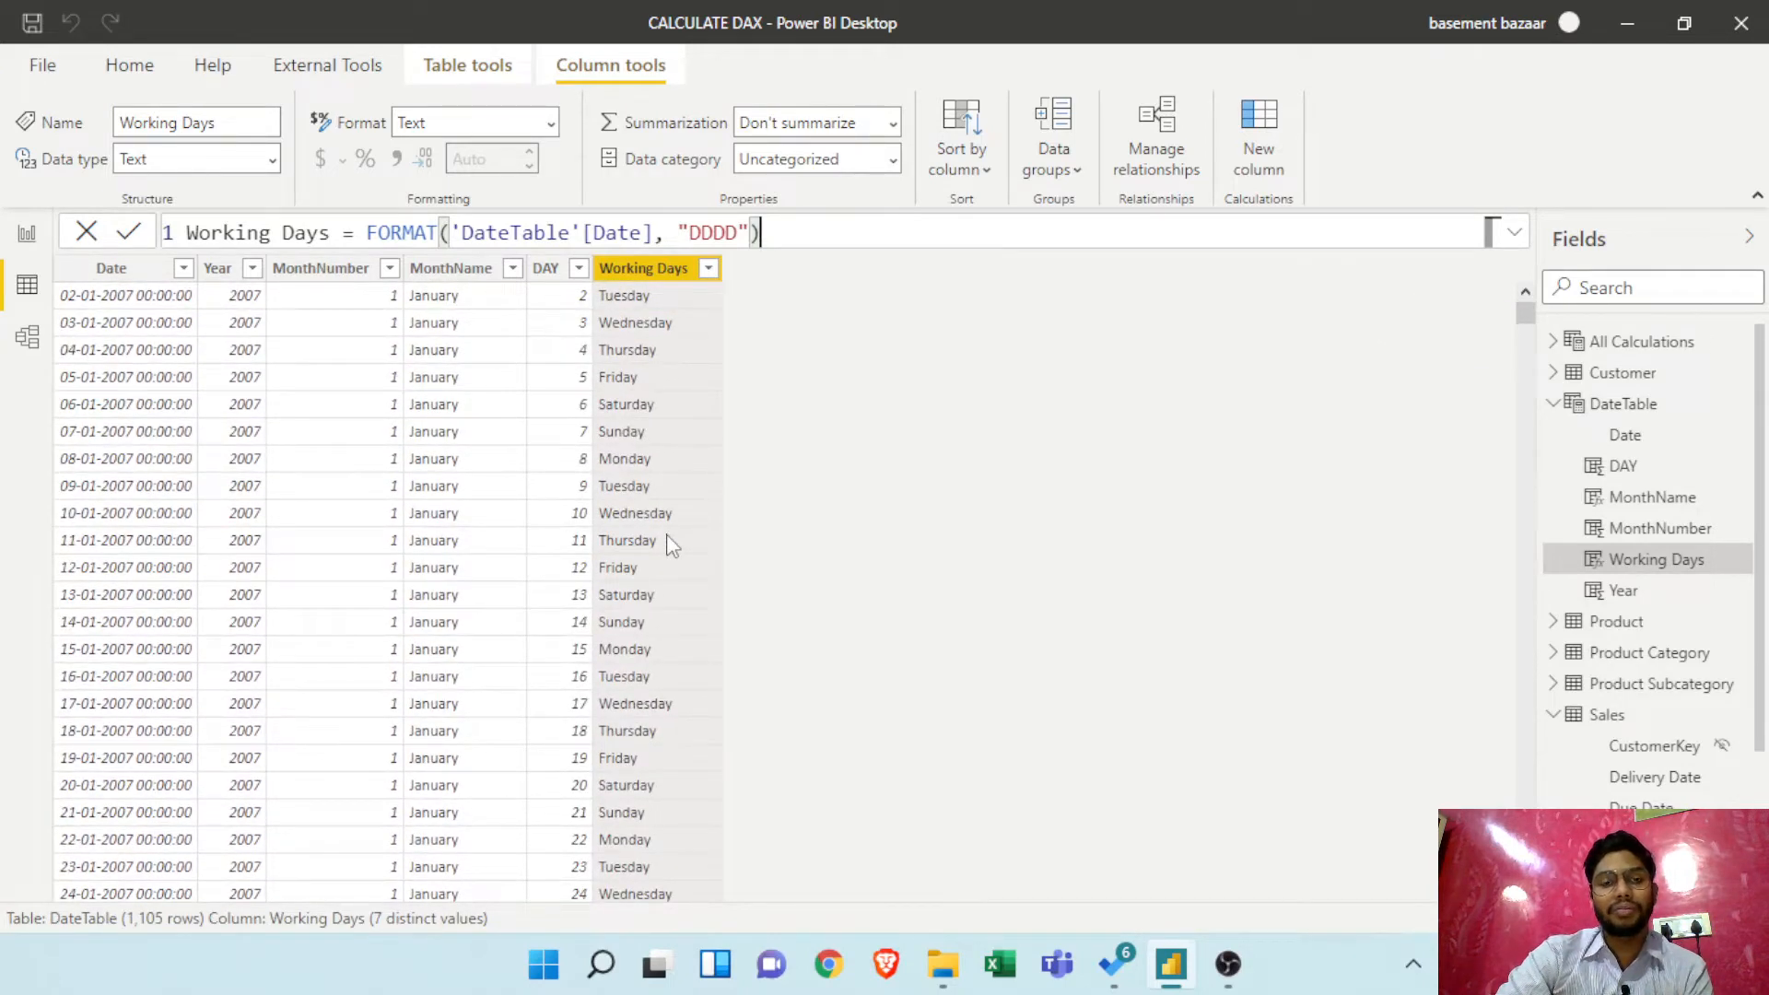
Move the FORMAT expression of Working Days onto its own line and assign it to a variable named Days
click(1523, 236)
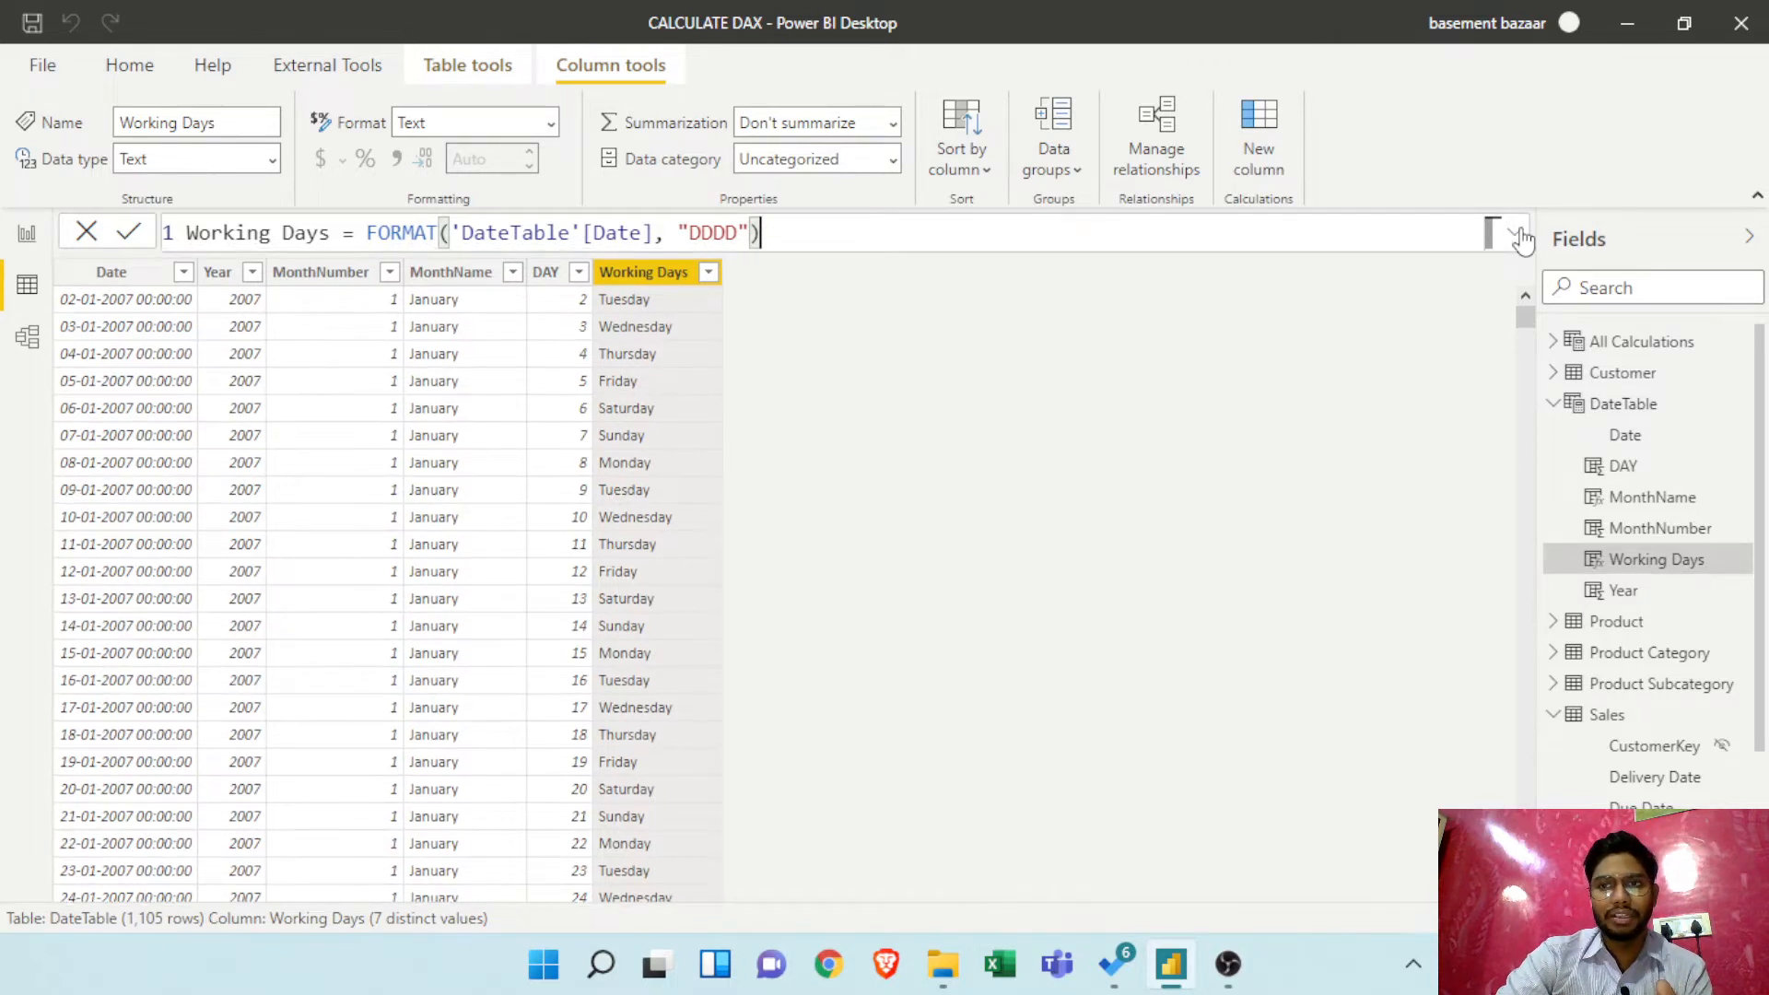
click(1516, 238)
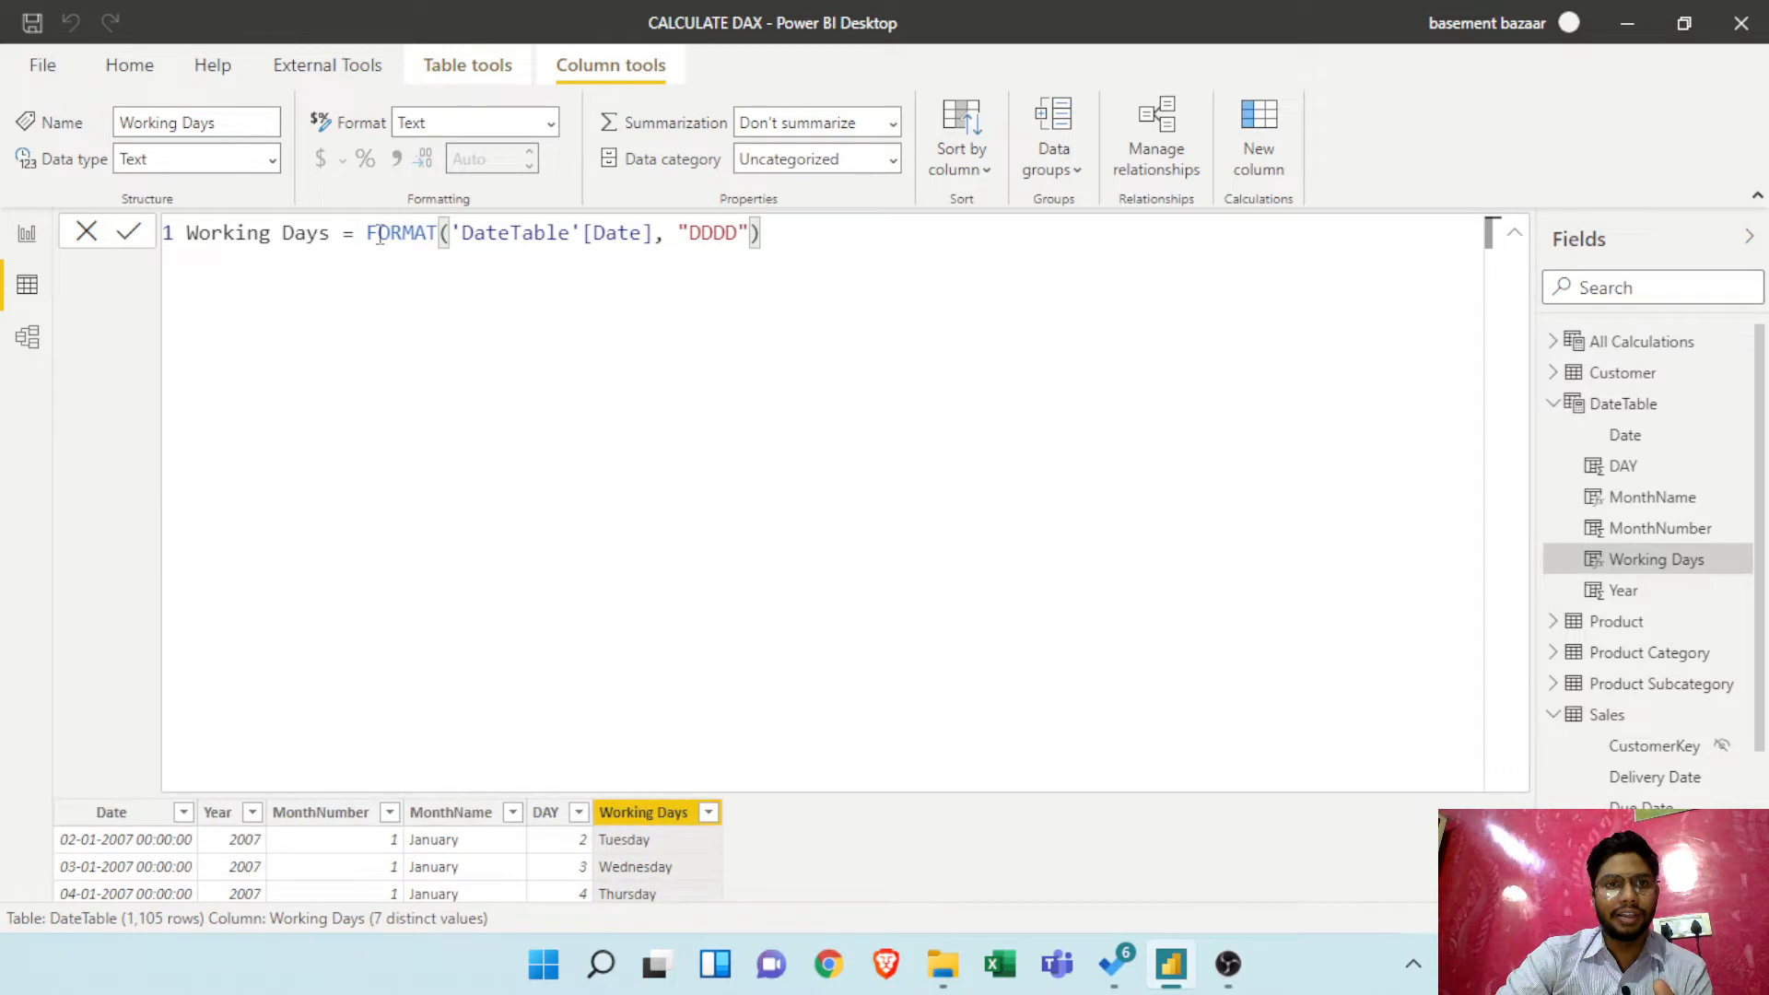
click(379, 237)
key(shift+Return)
key(shift+Return)
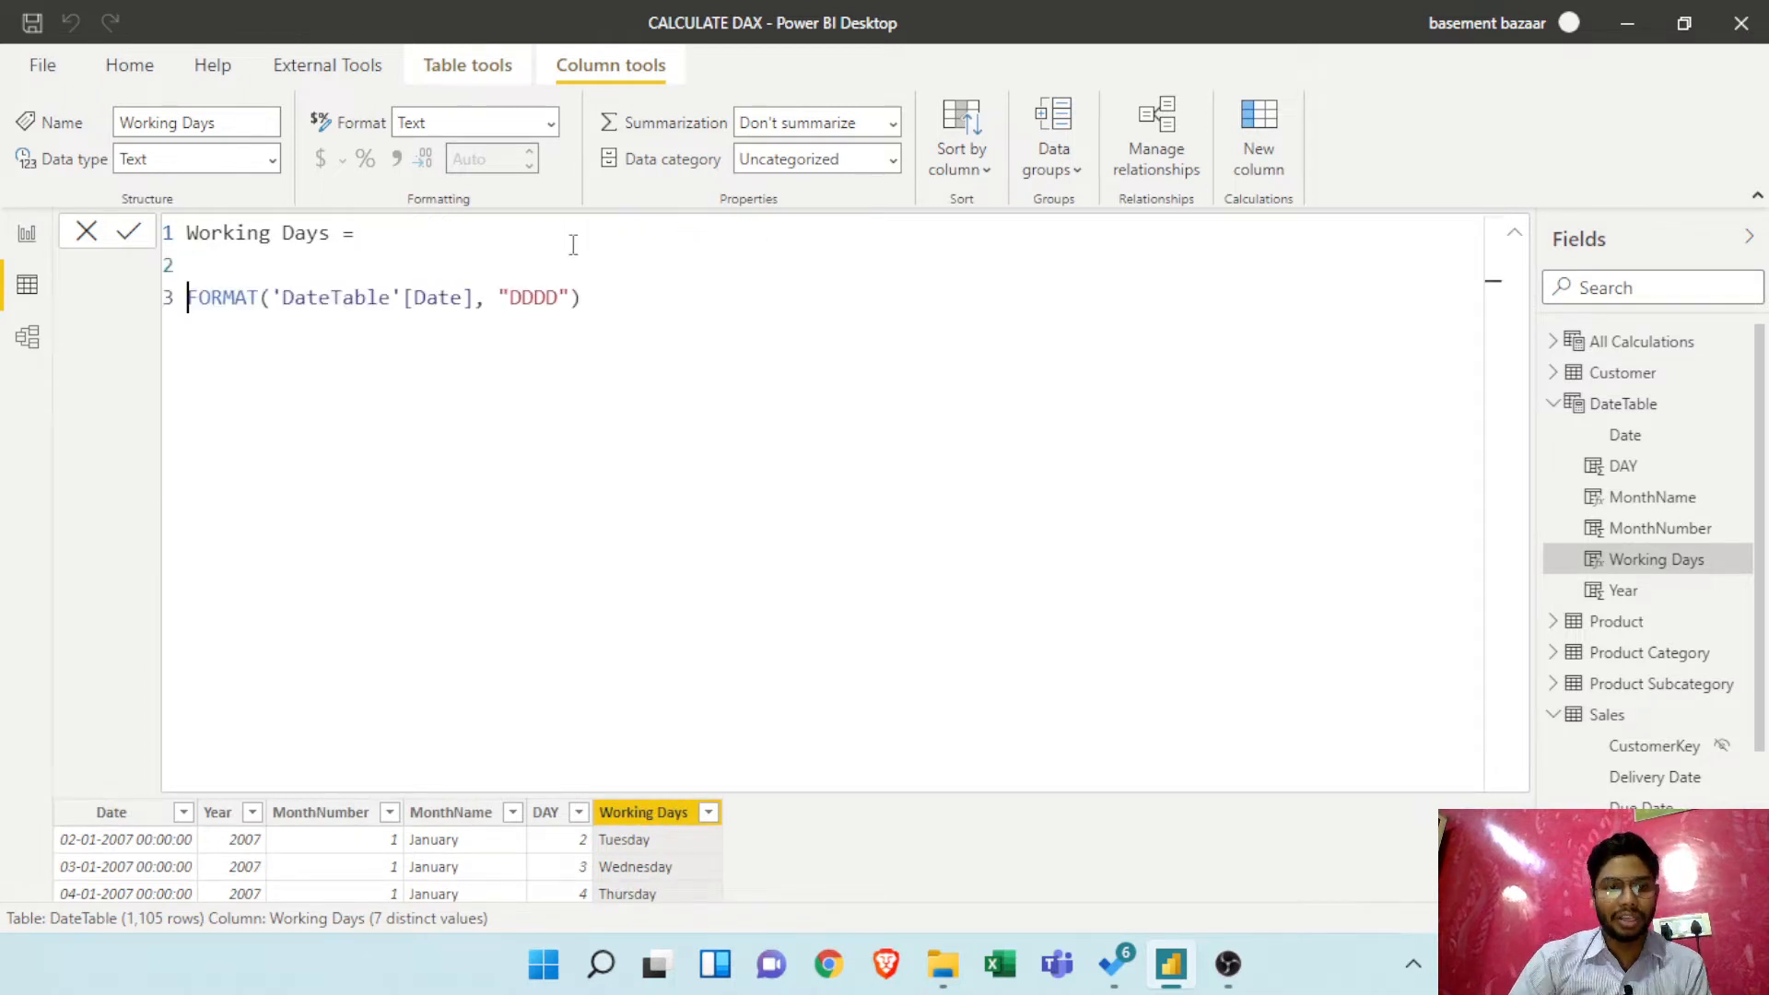
text(VAR )
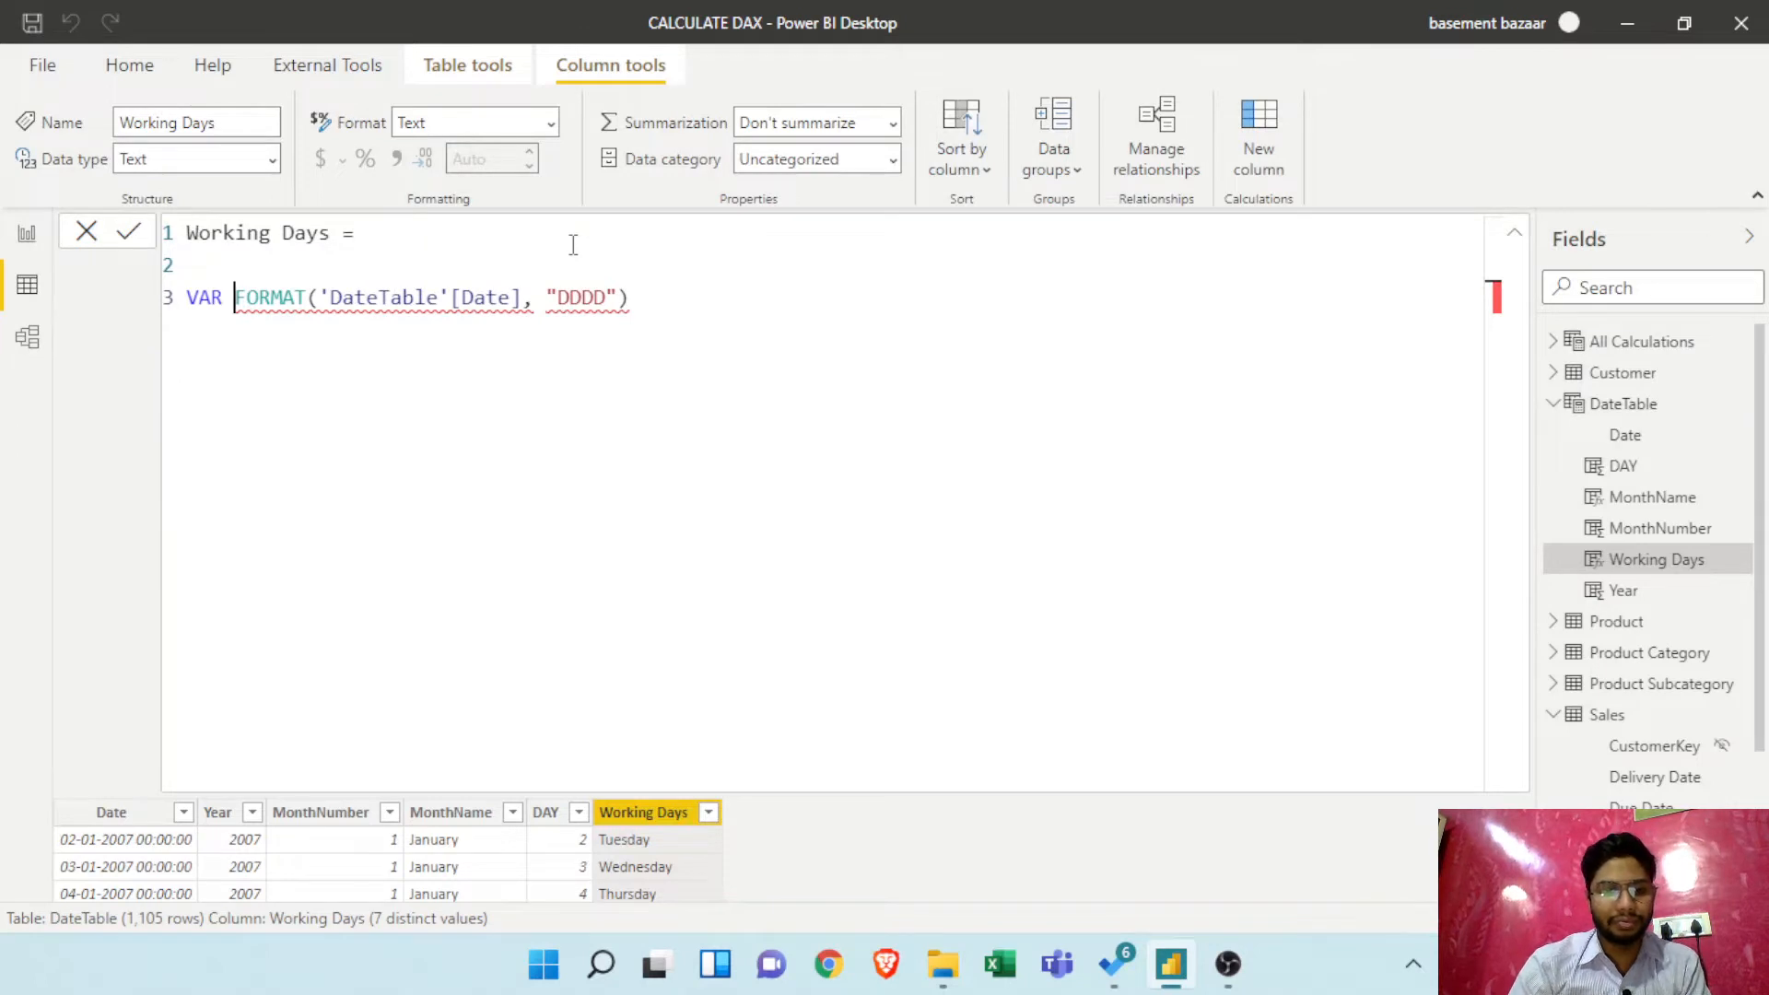
text(Days  =)
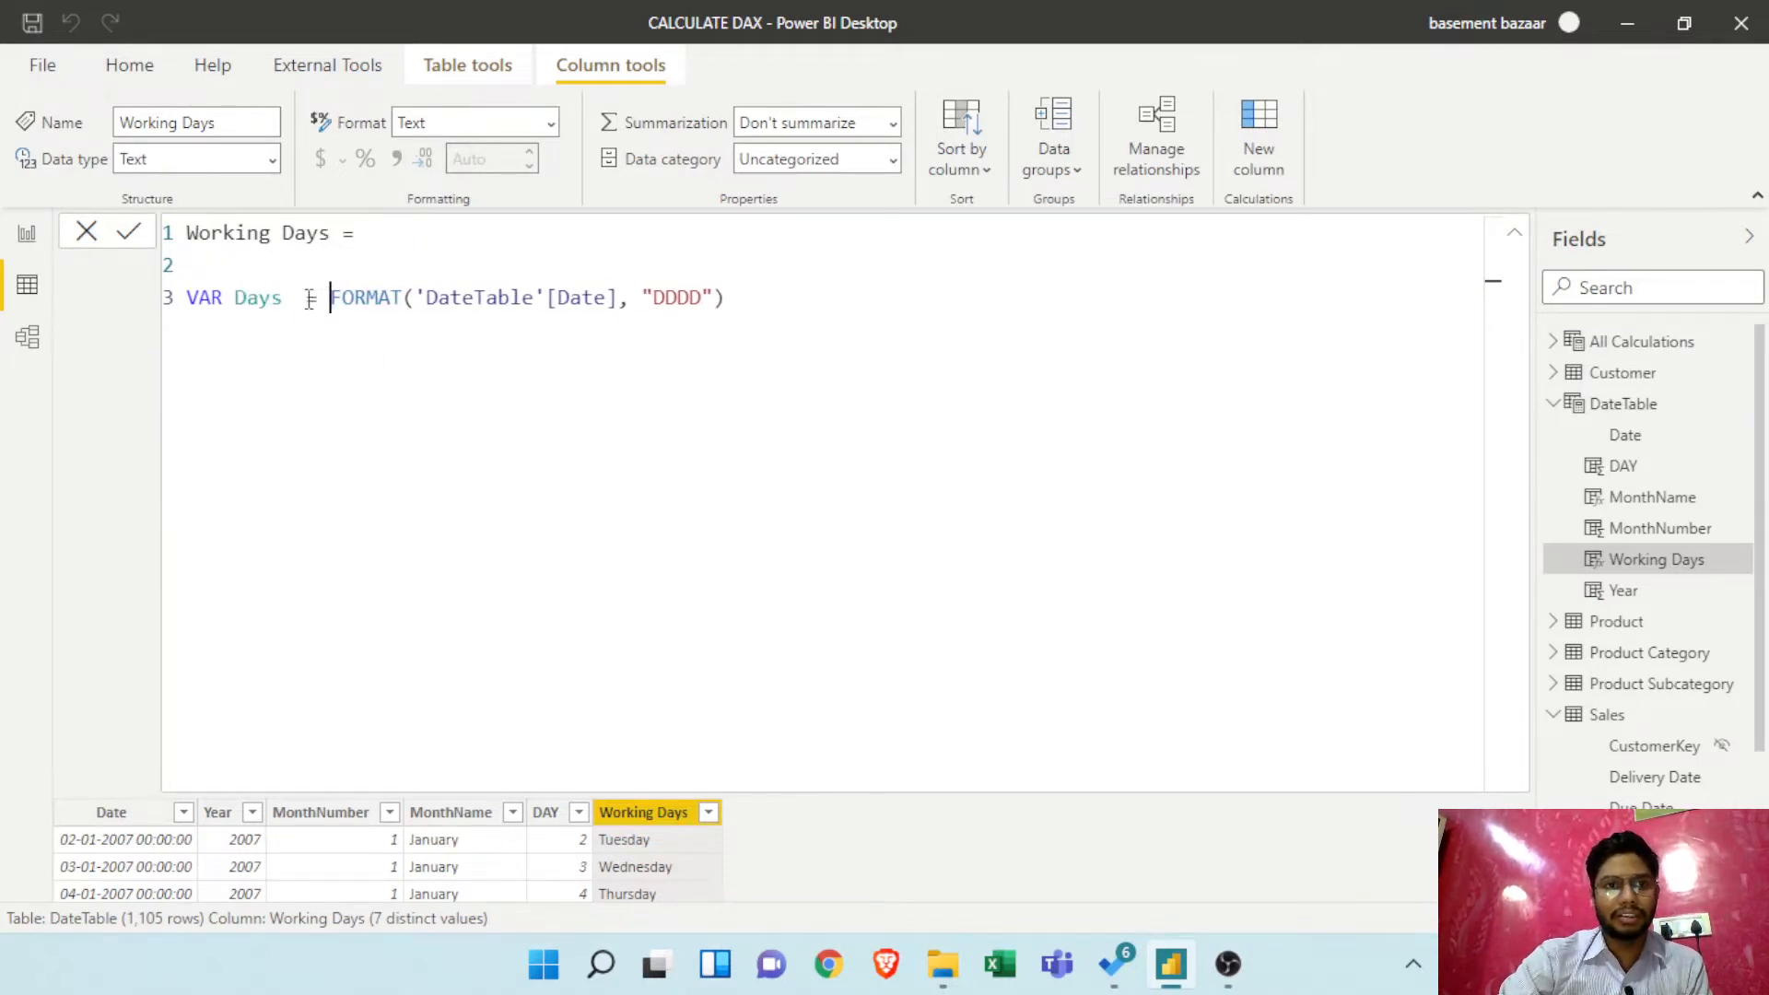
click(901, 297)
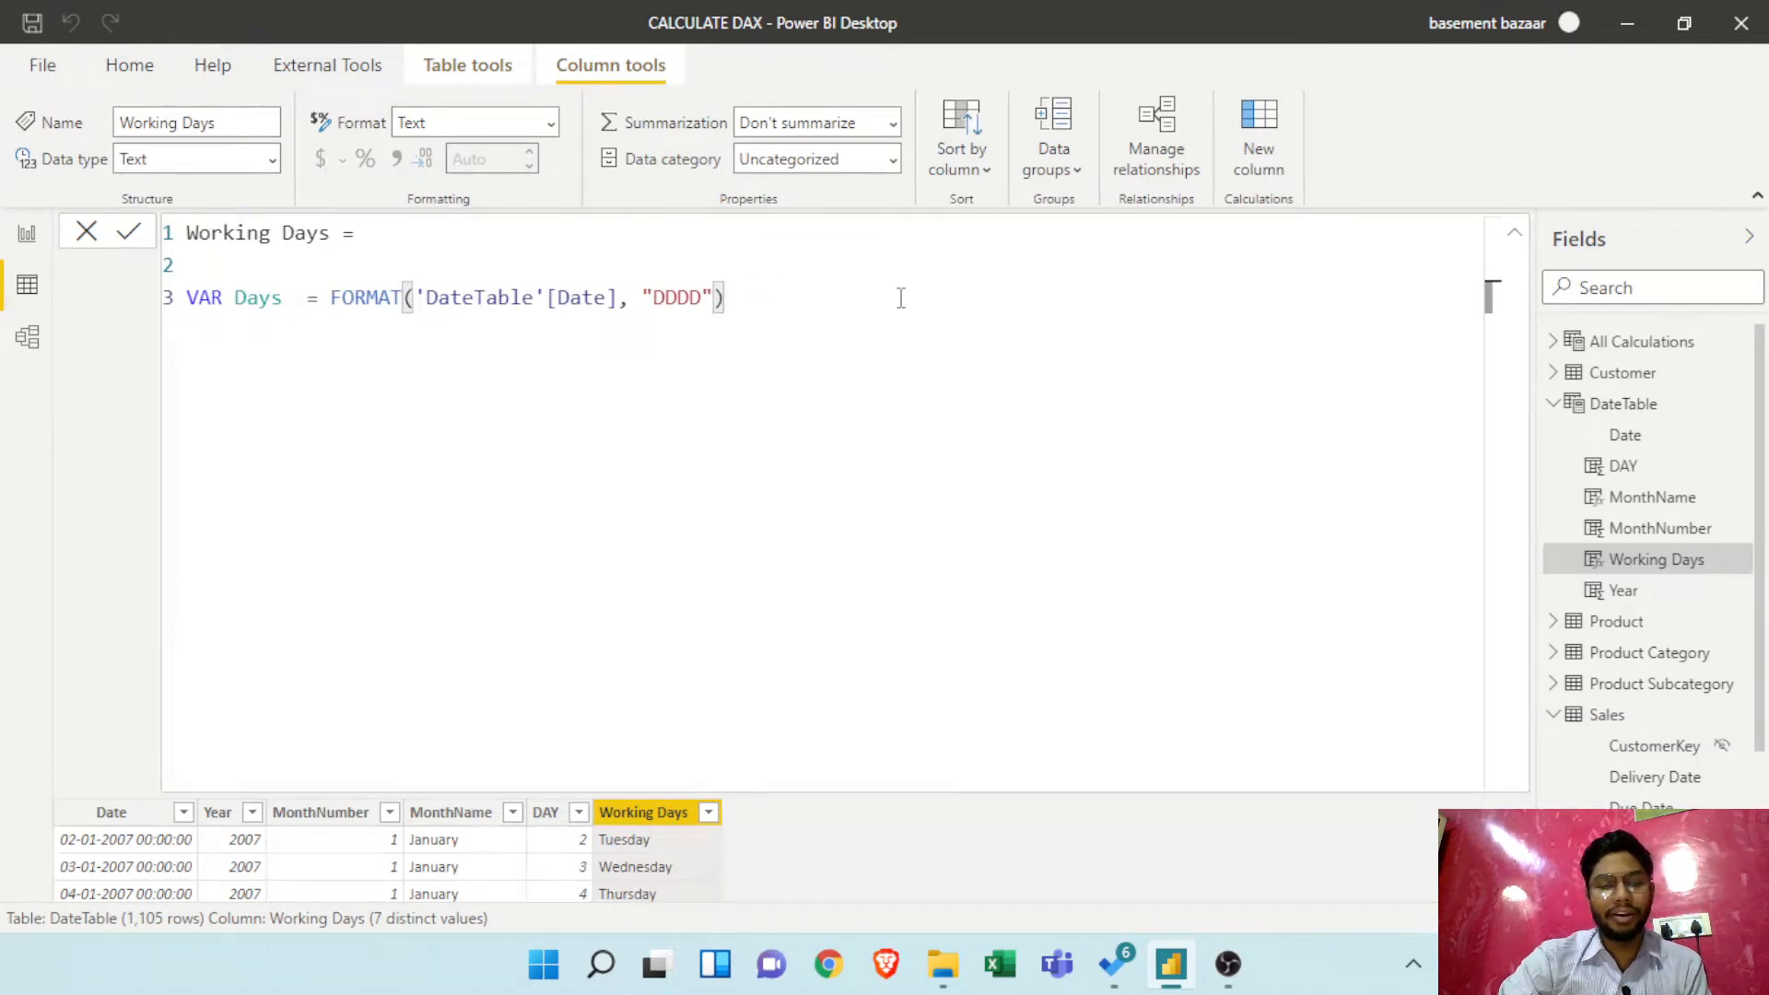
key(Return)
key(Return)
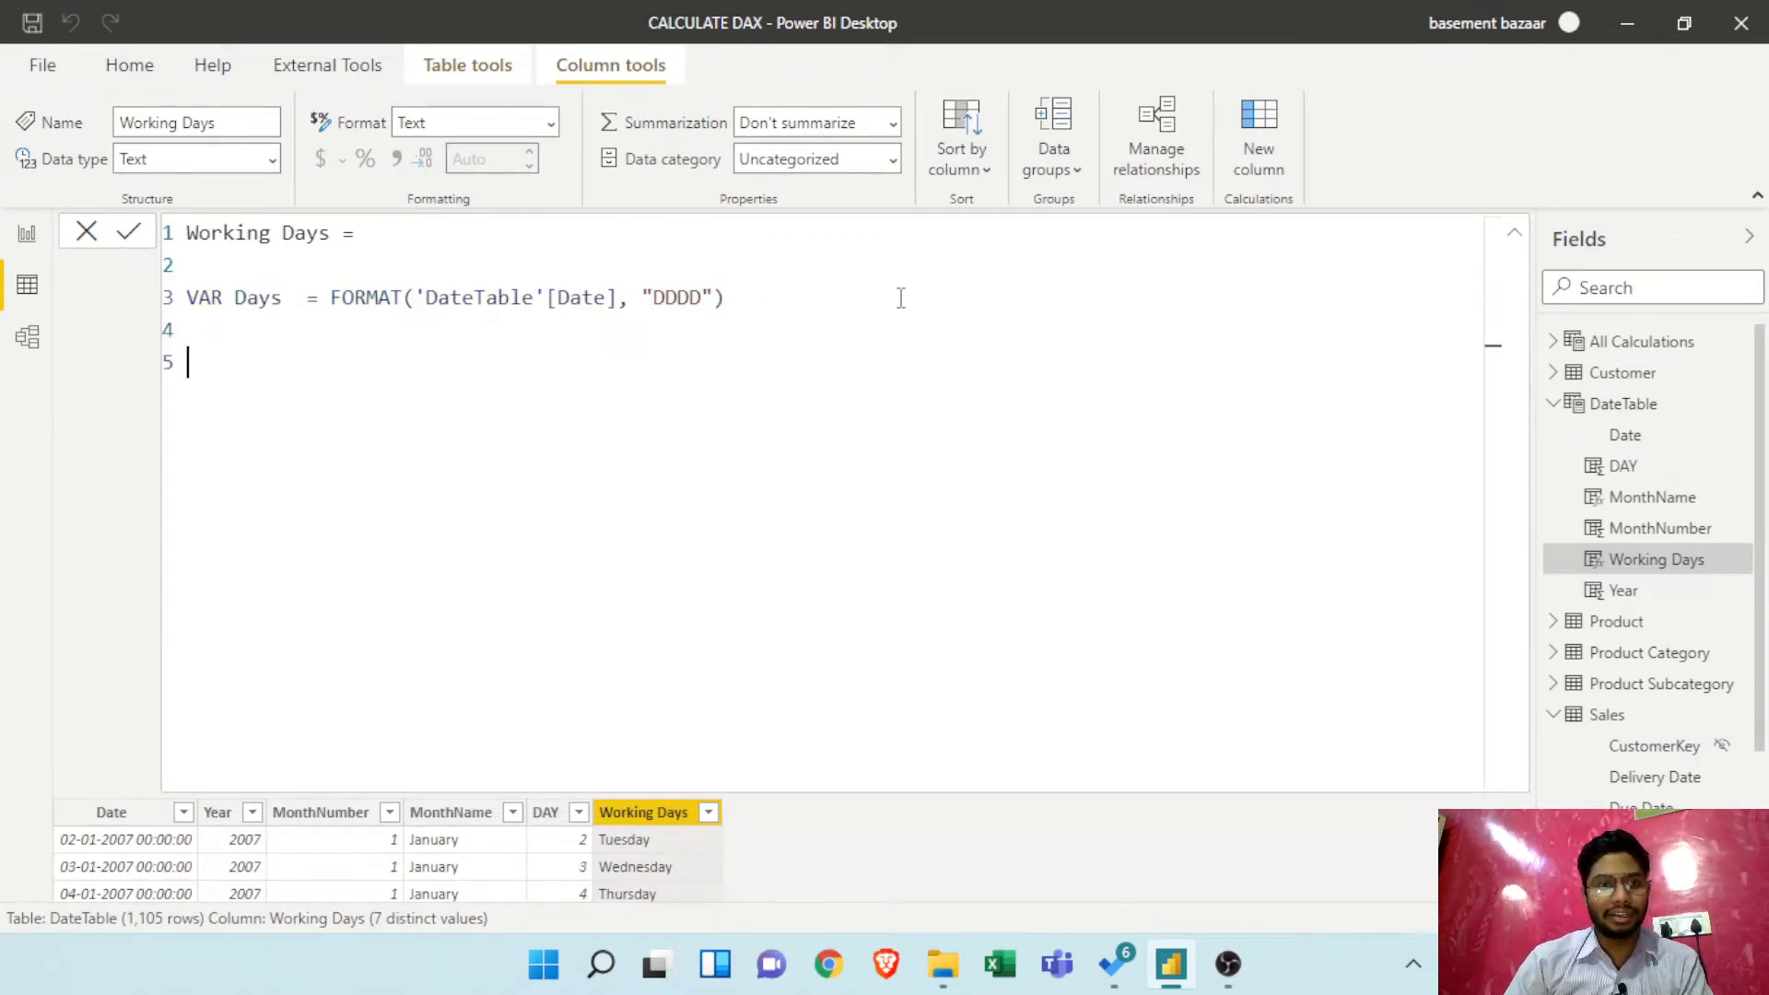
text(Return)
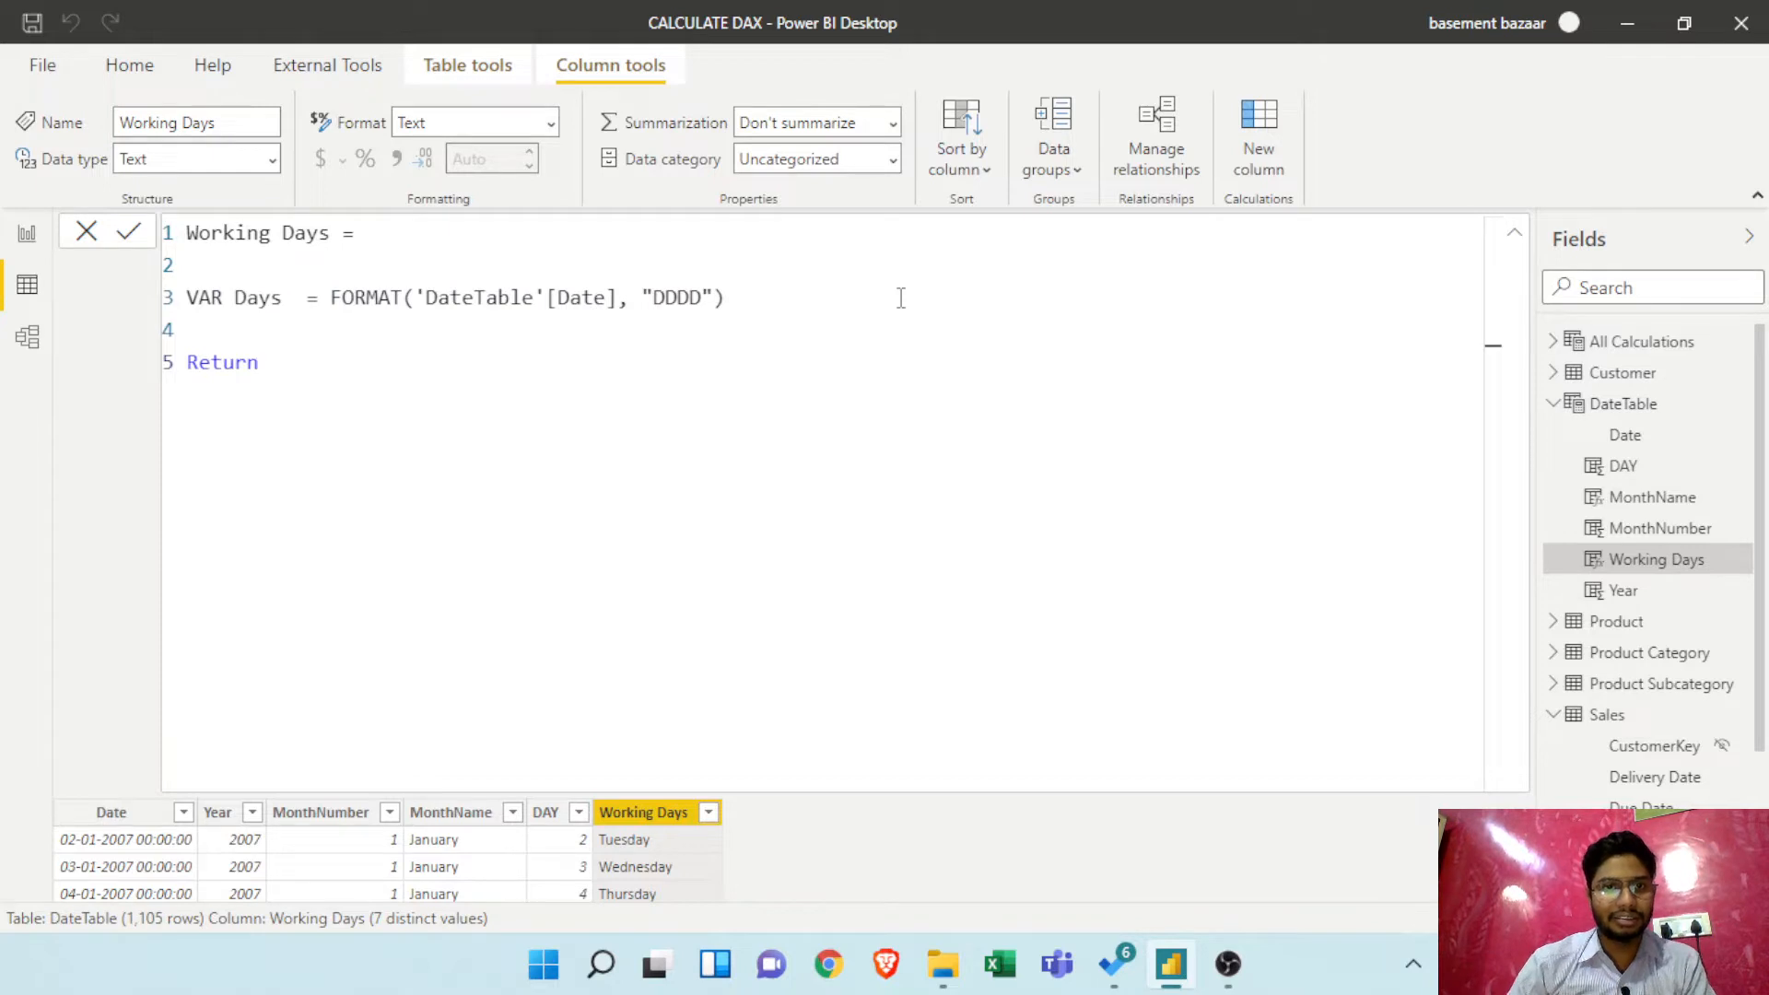
key(Return)
key(Return)
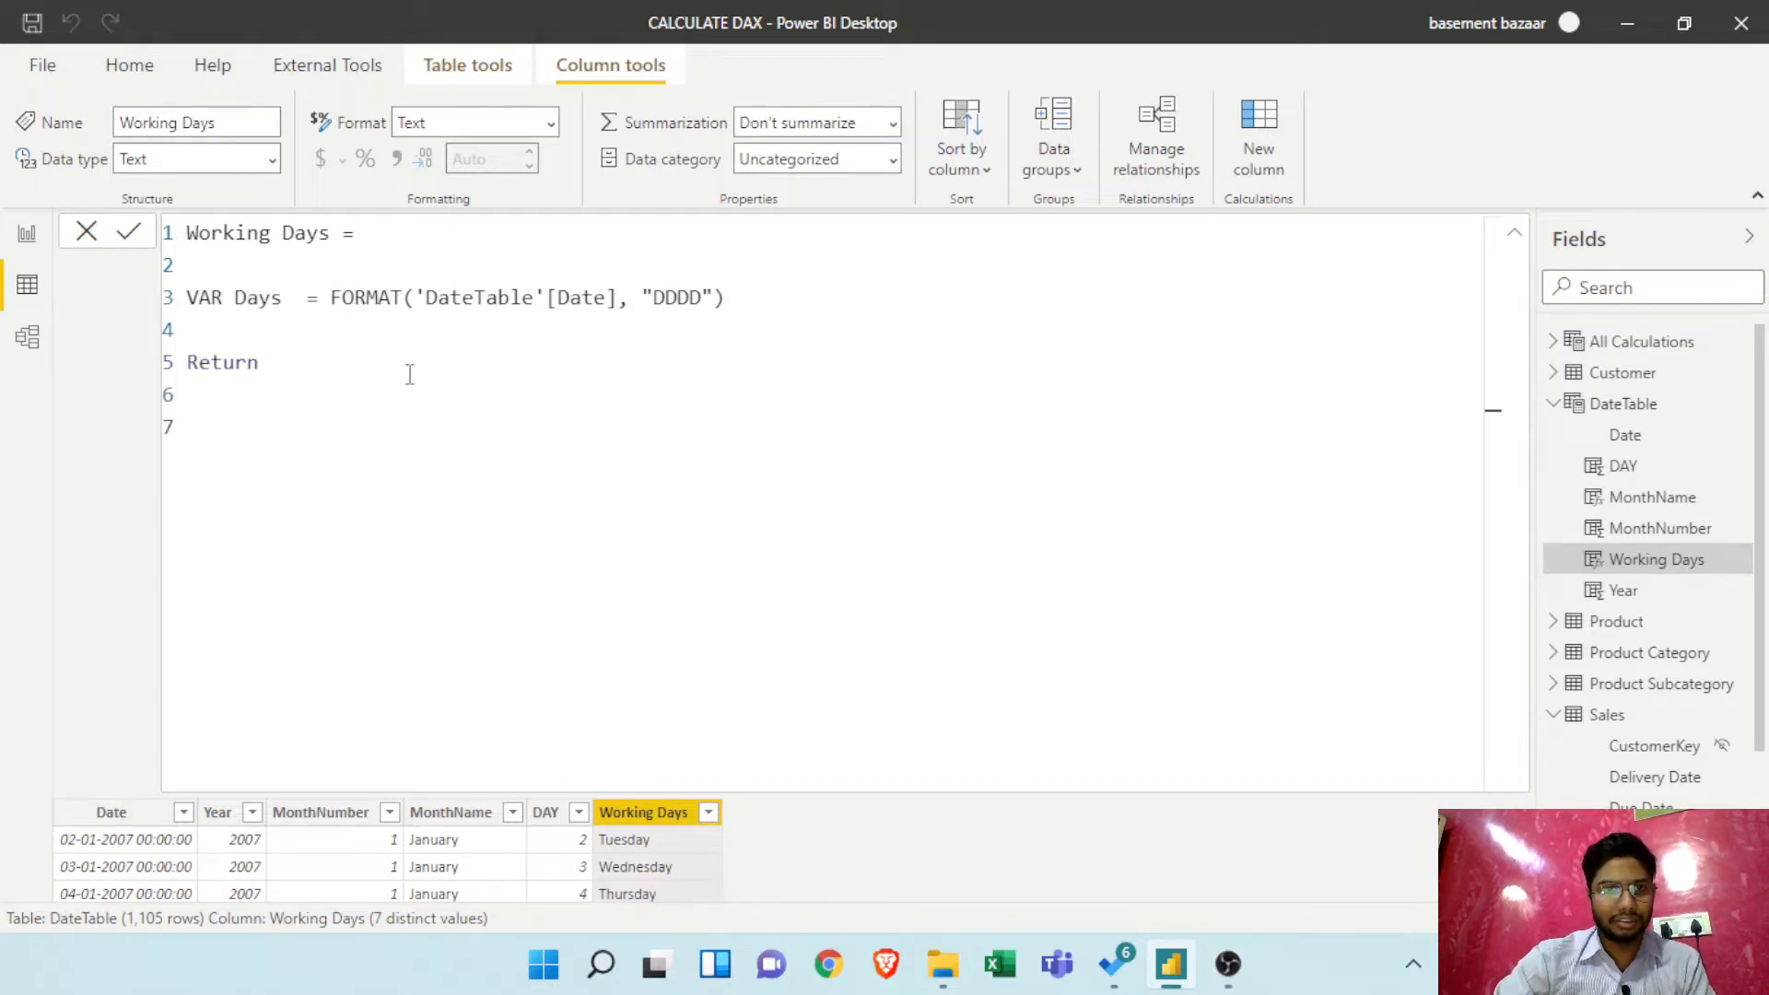
click(308, 369)
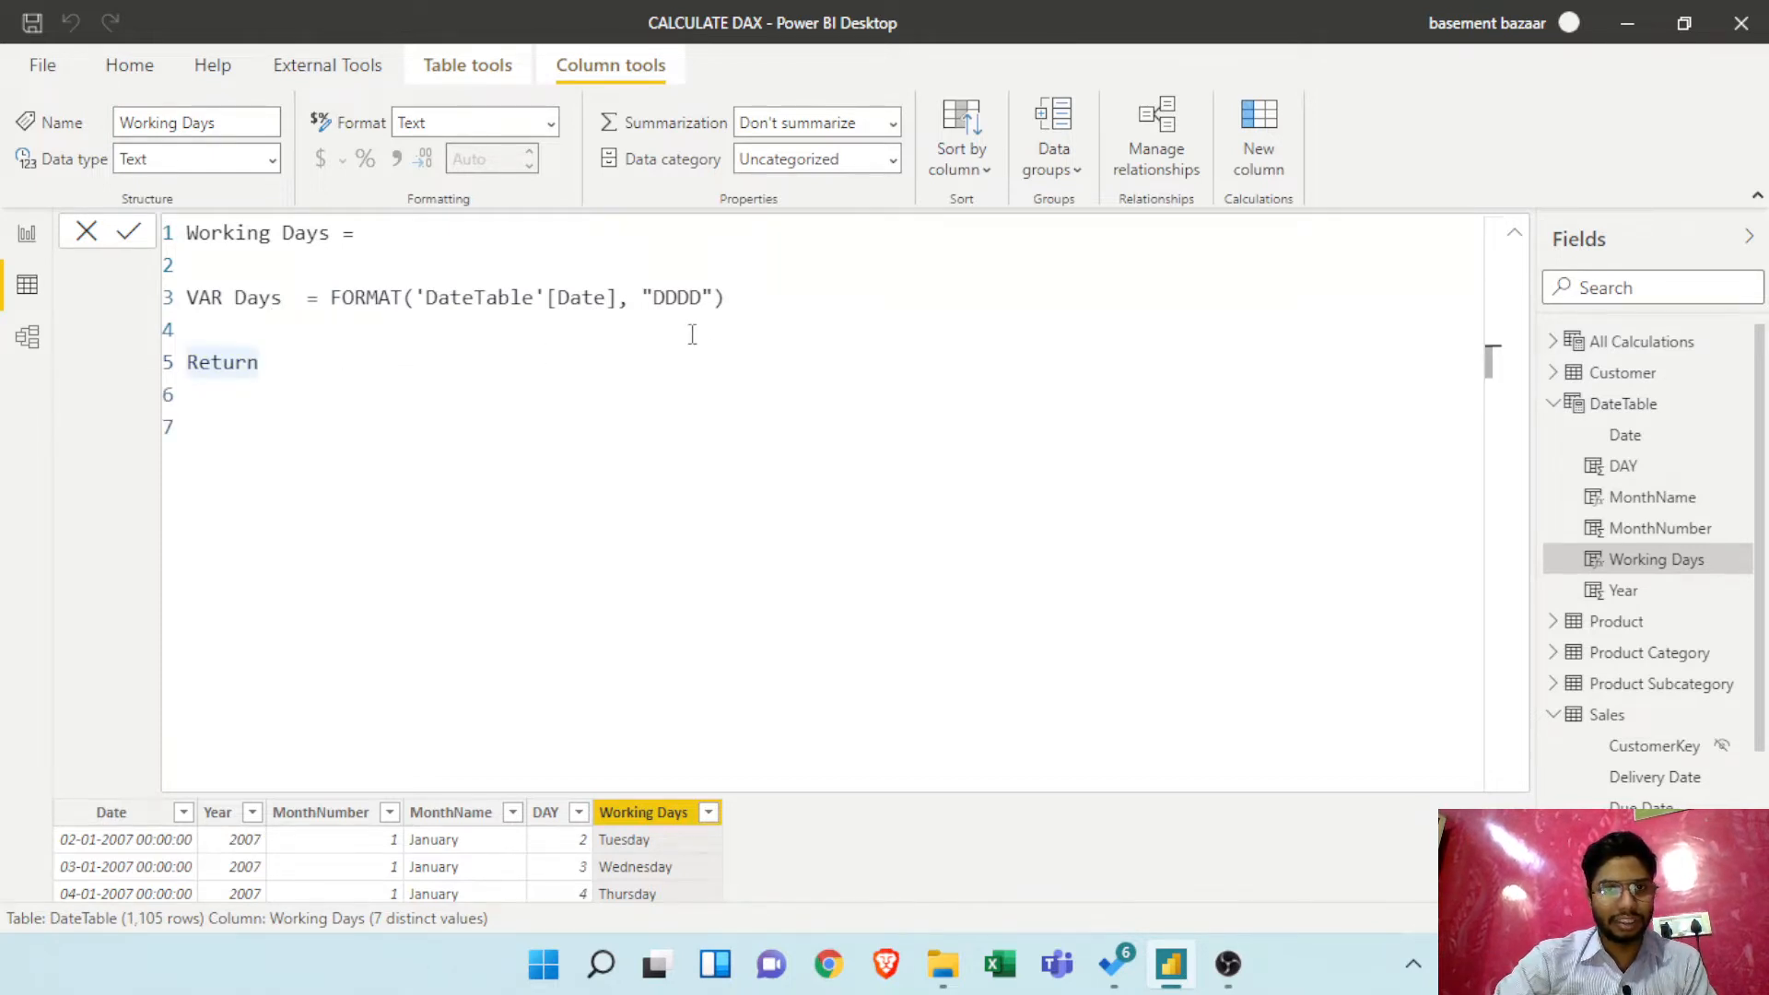
click(761, 303)
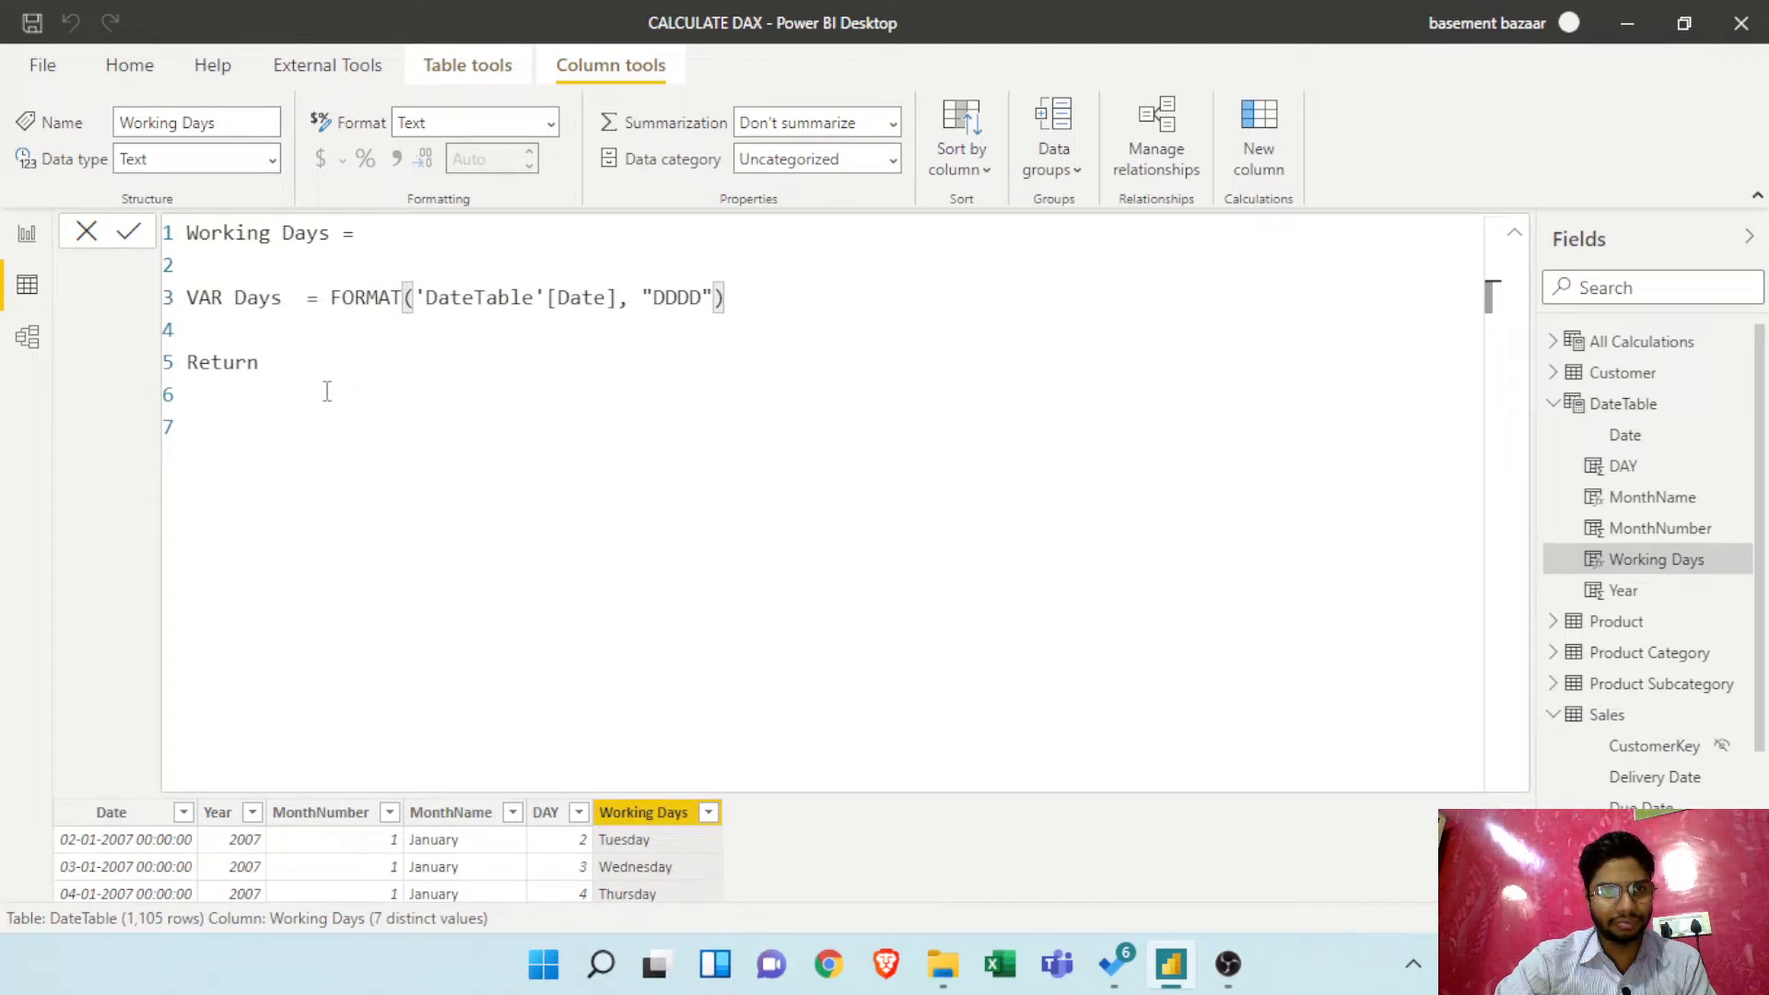
click(310, 363)
drag(315, 371, 151, 375)
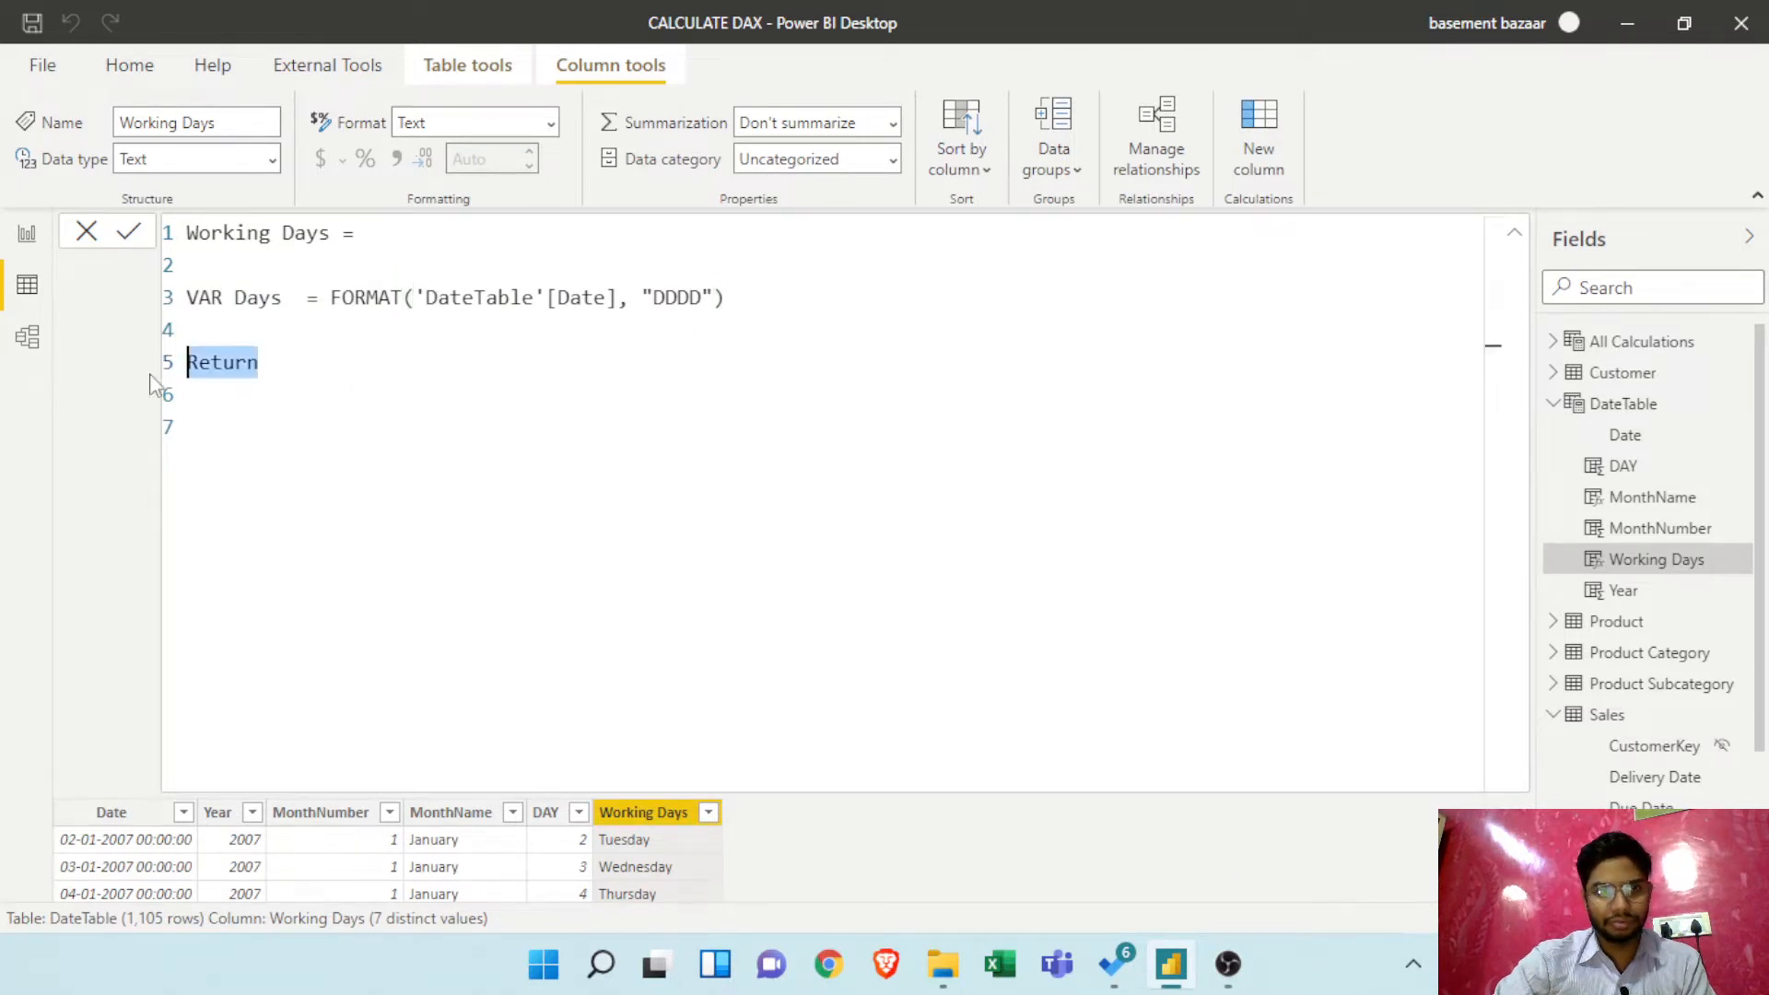
key(BackSpace)
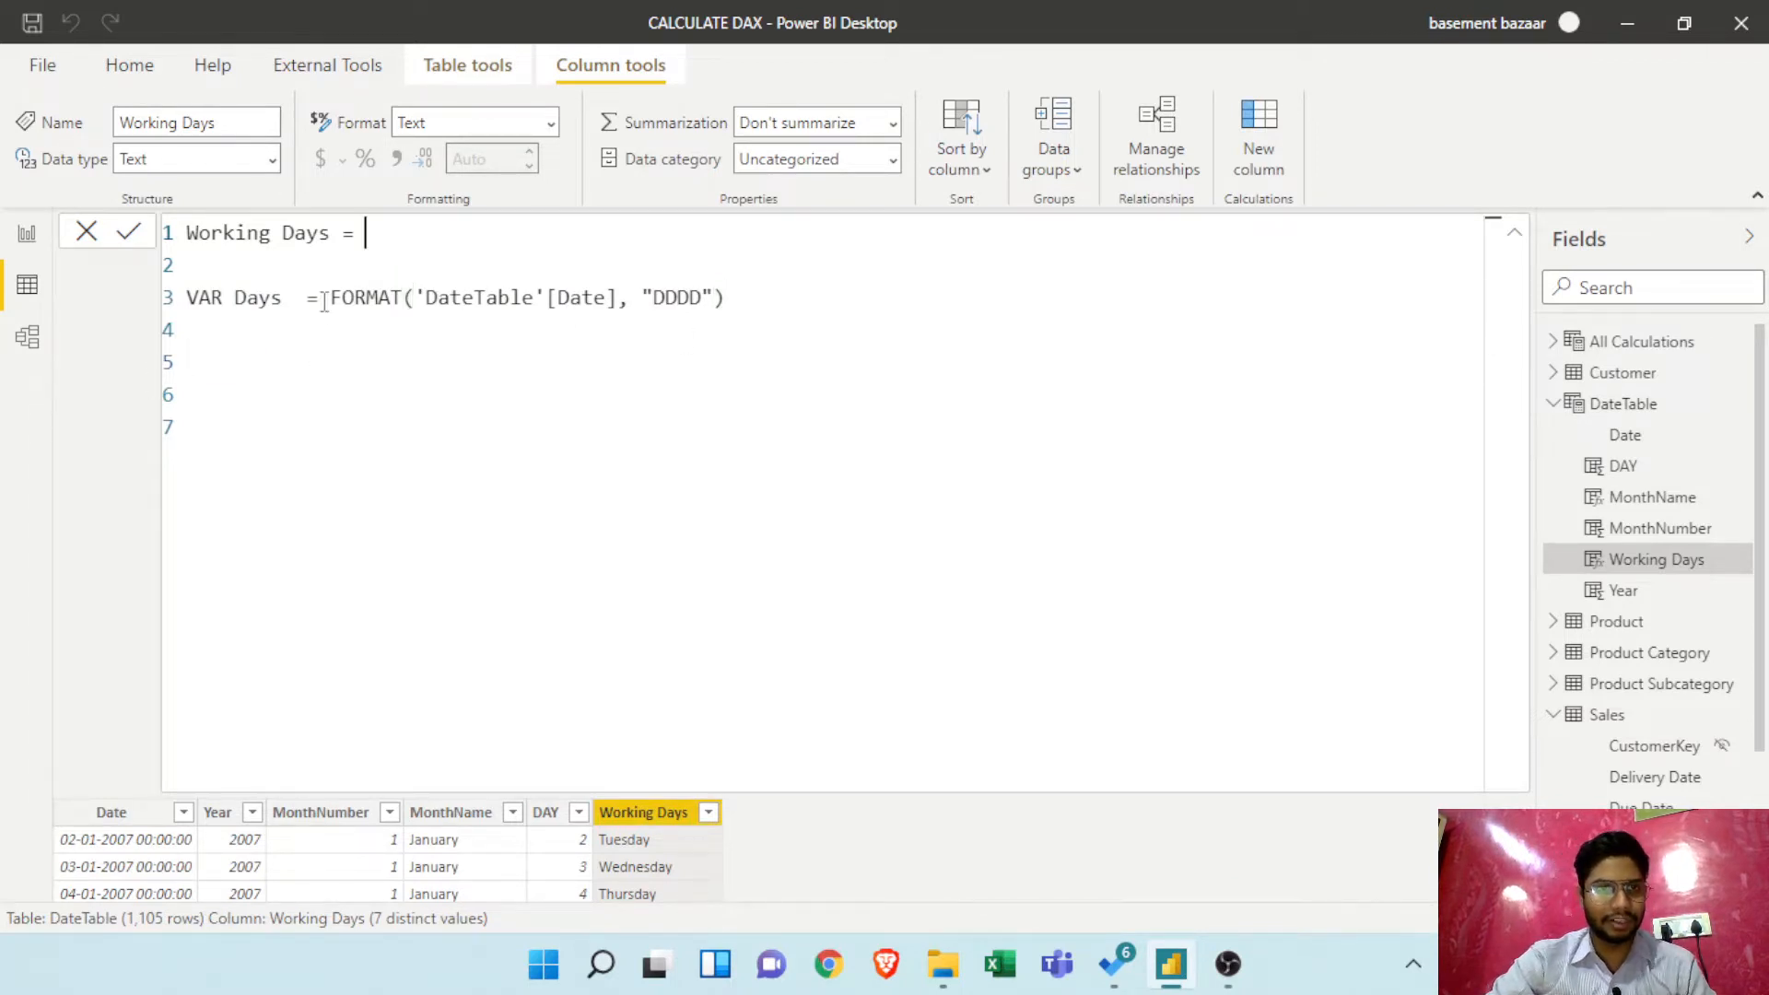
Remove the blank line between the Working Days name and the Days variable declaration
click(197, 309)
key(BackSpace)
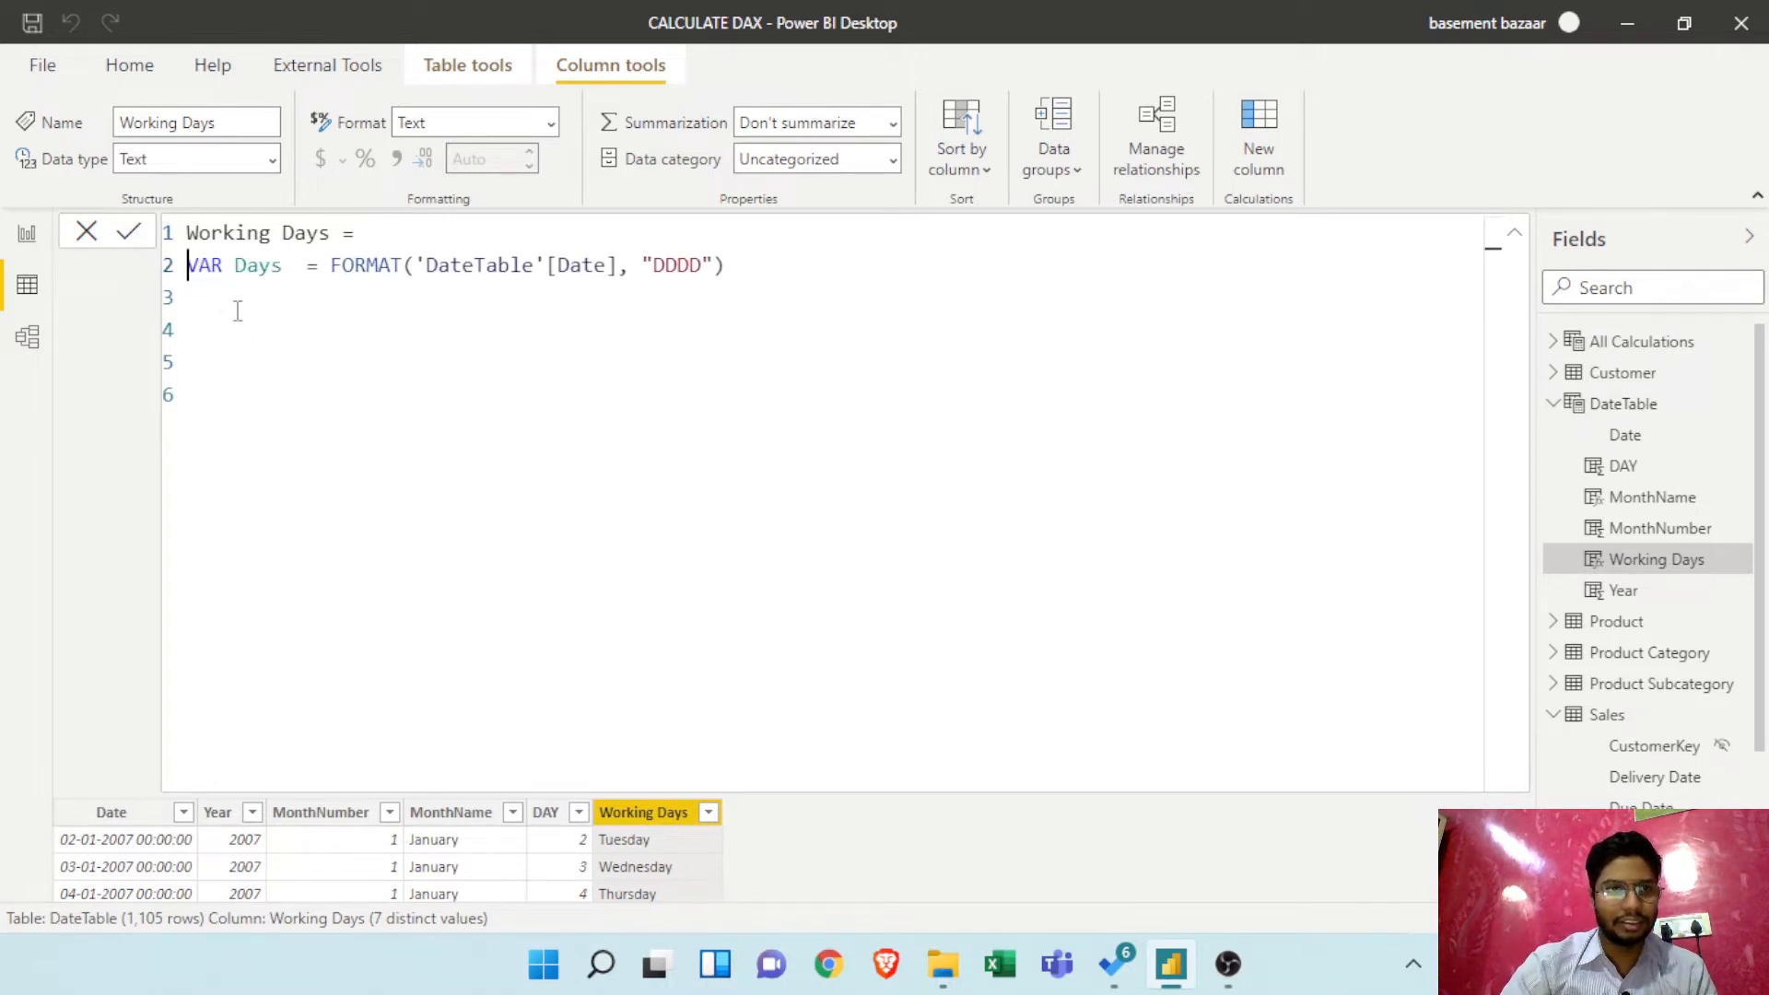
Add a Return statement on the line below the Days variable, leaving blank lines for the result expression
click(782, 268)
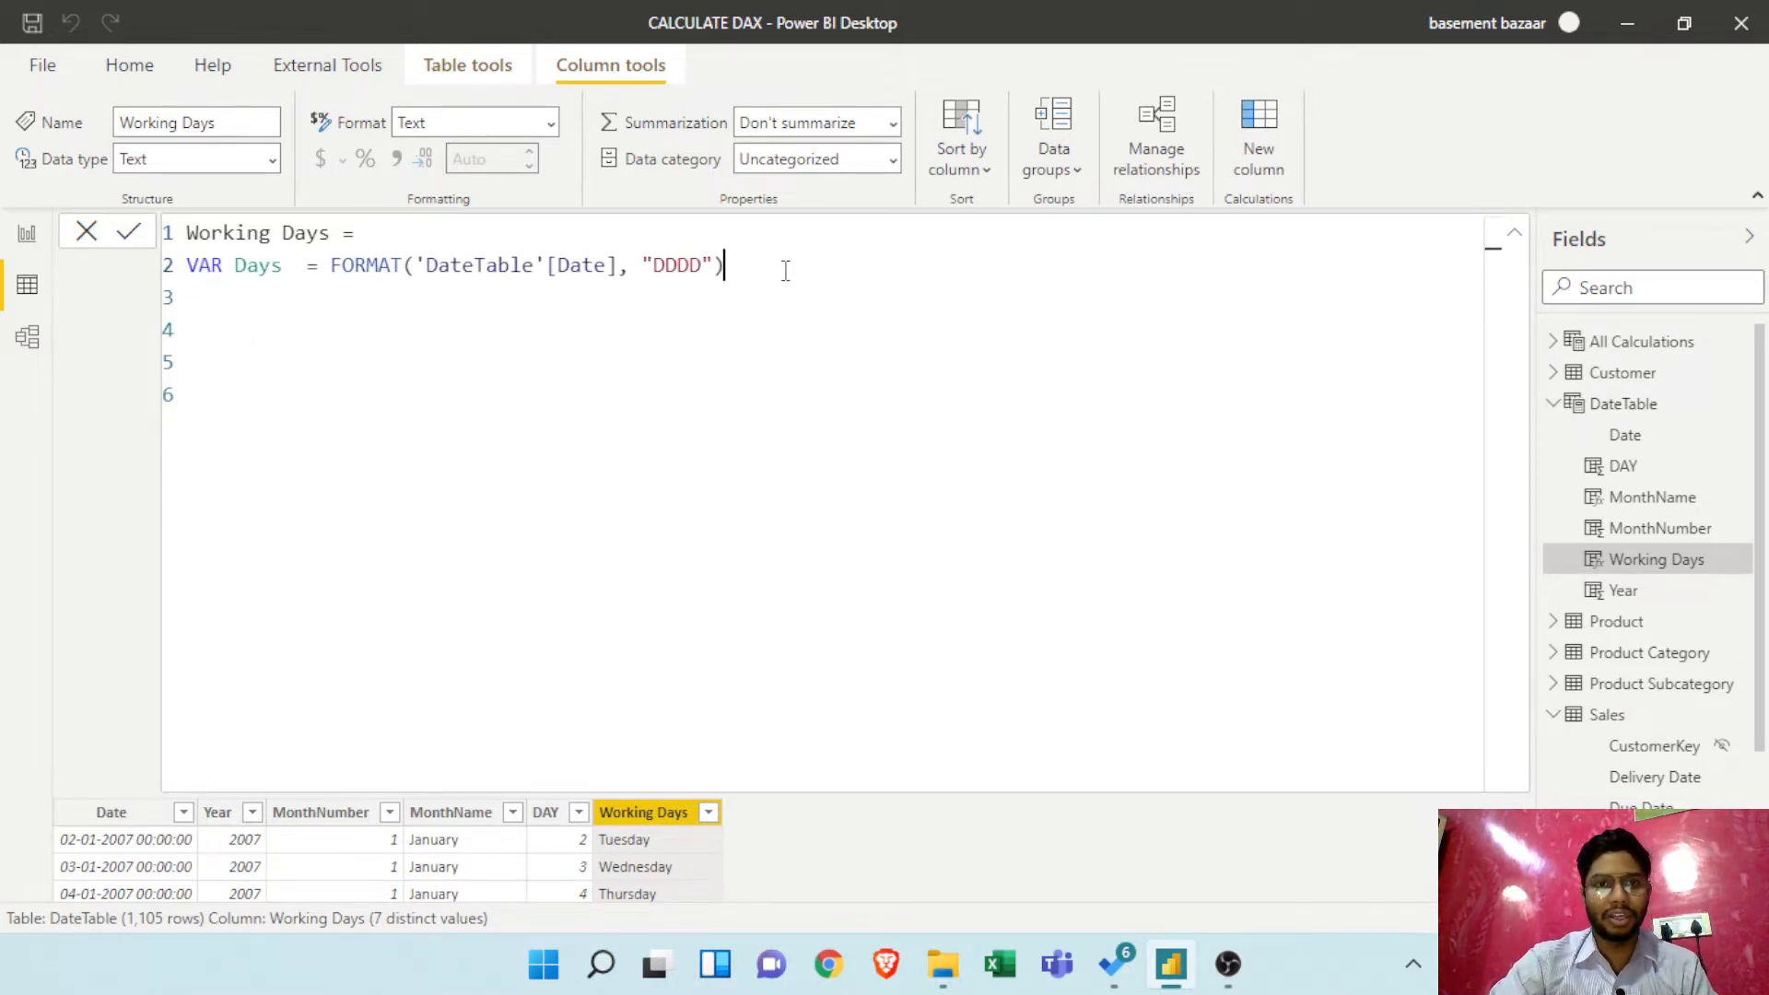
key(Return)
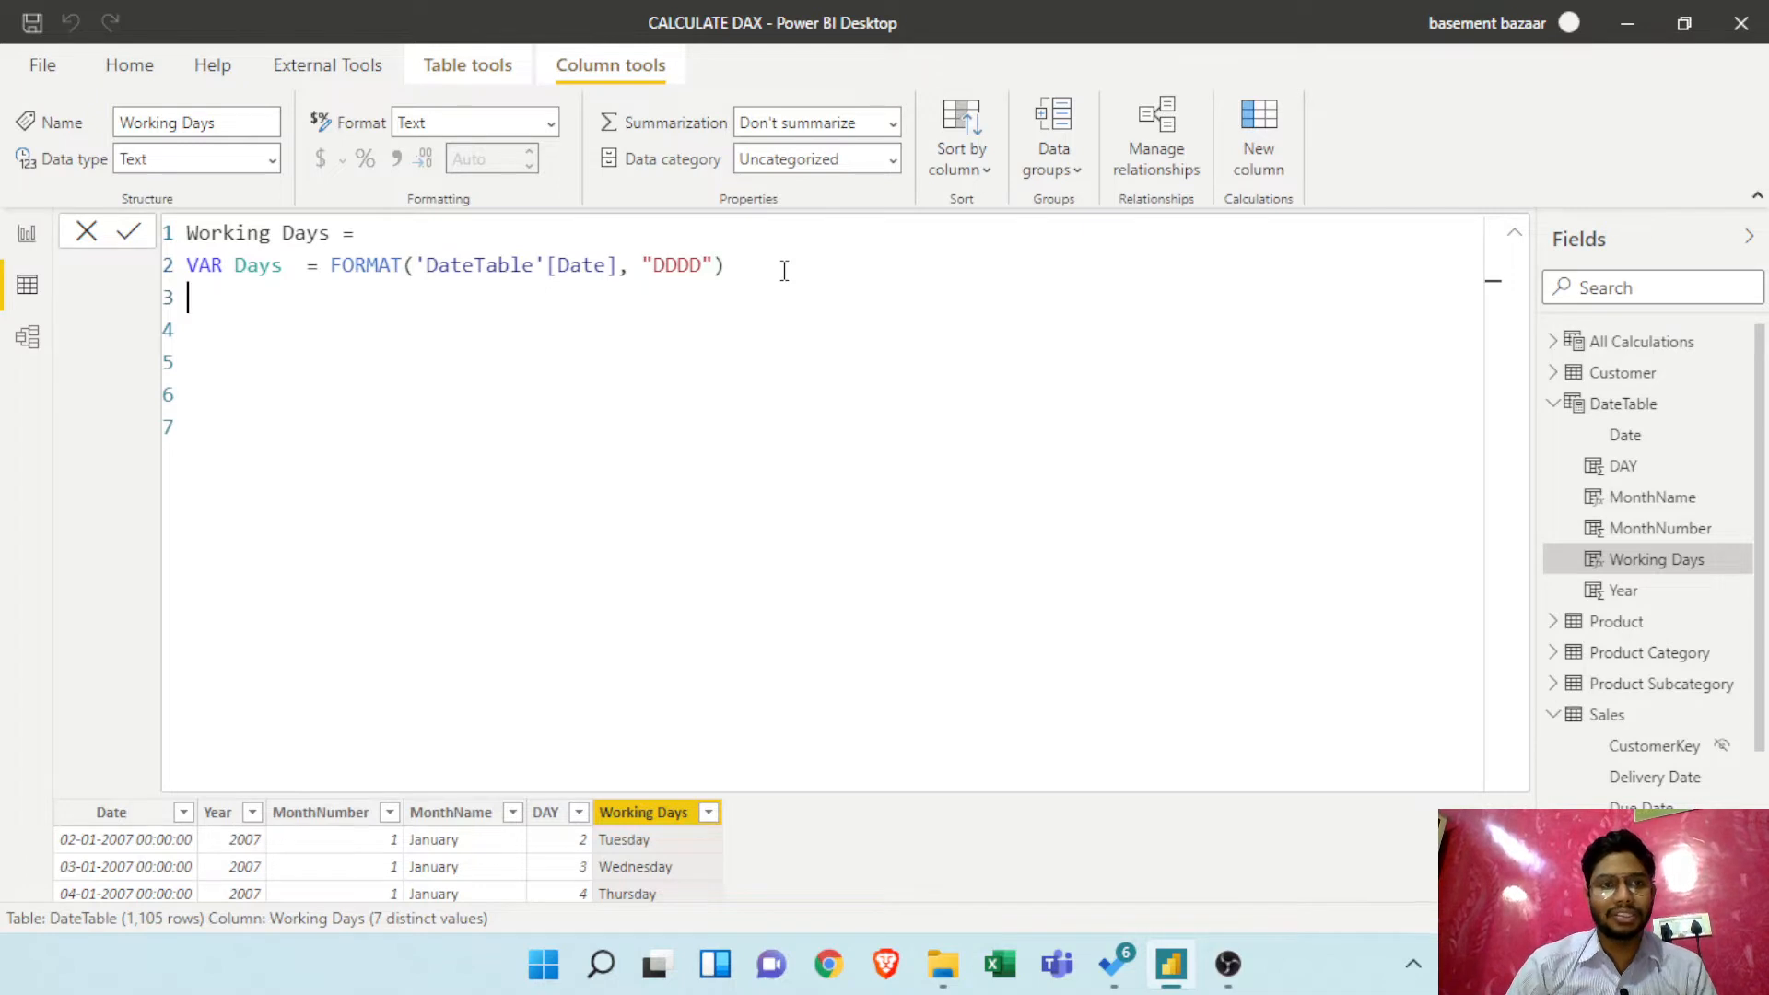
text(Retun)
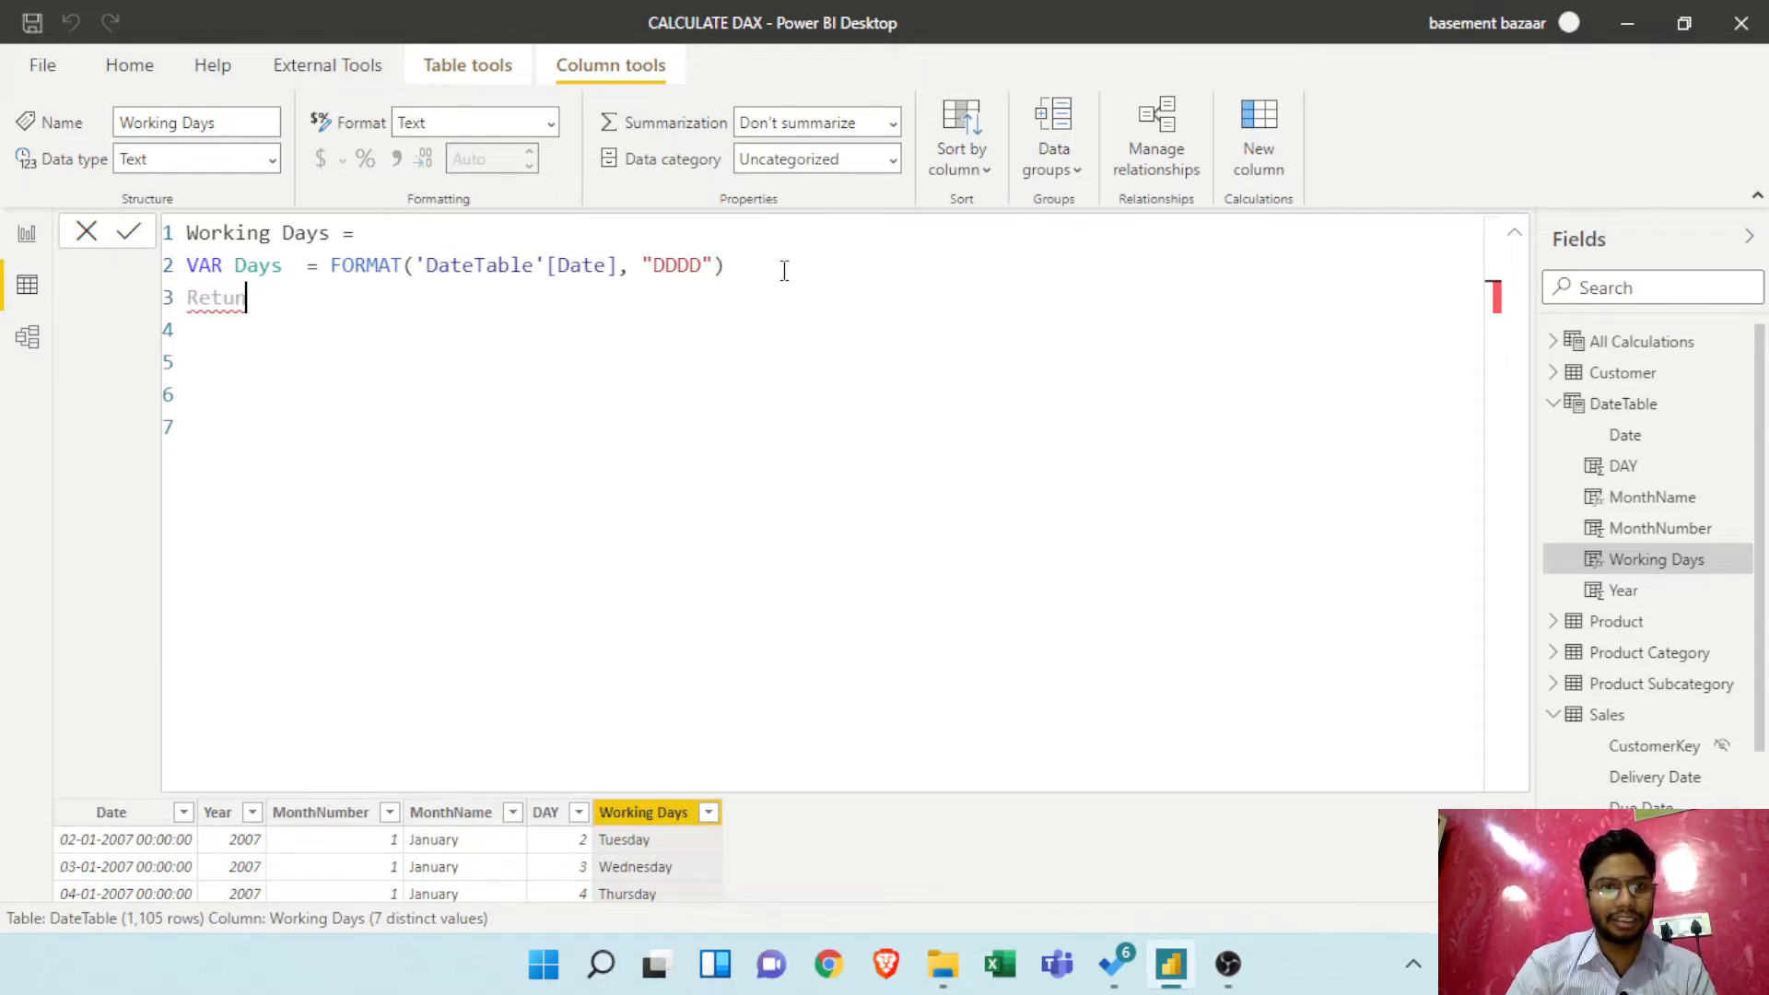
key(BackSpace)
key(BackSpace)
text(urn)
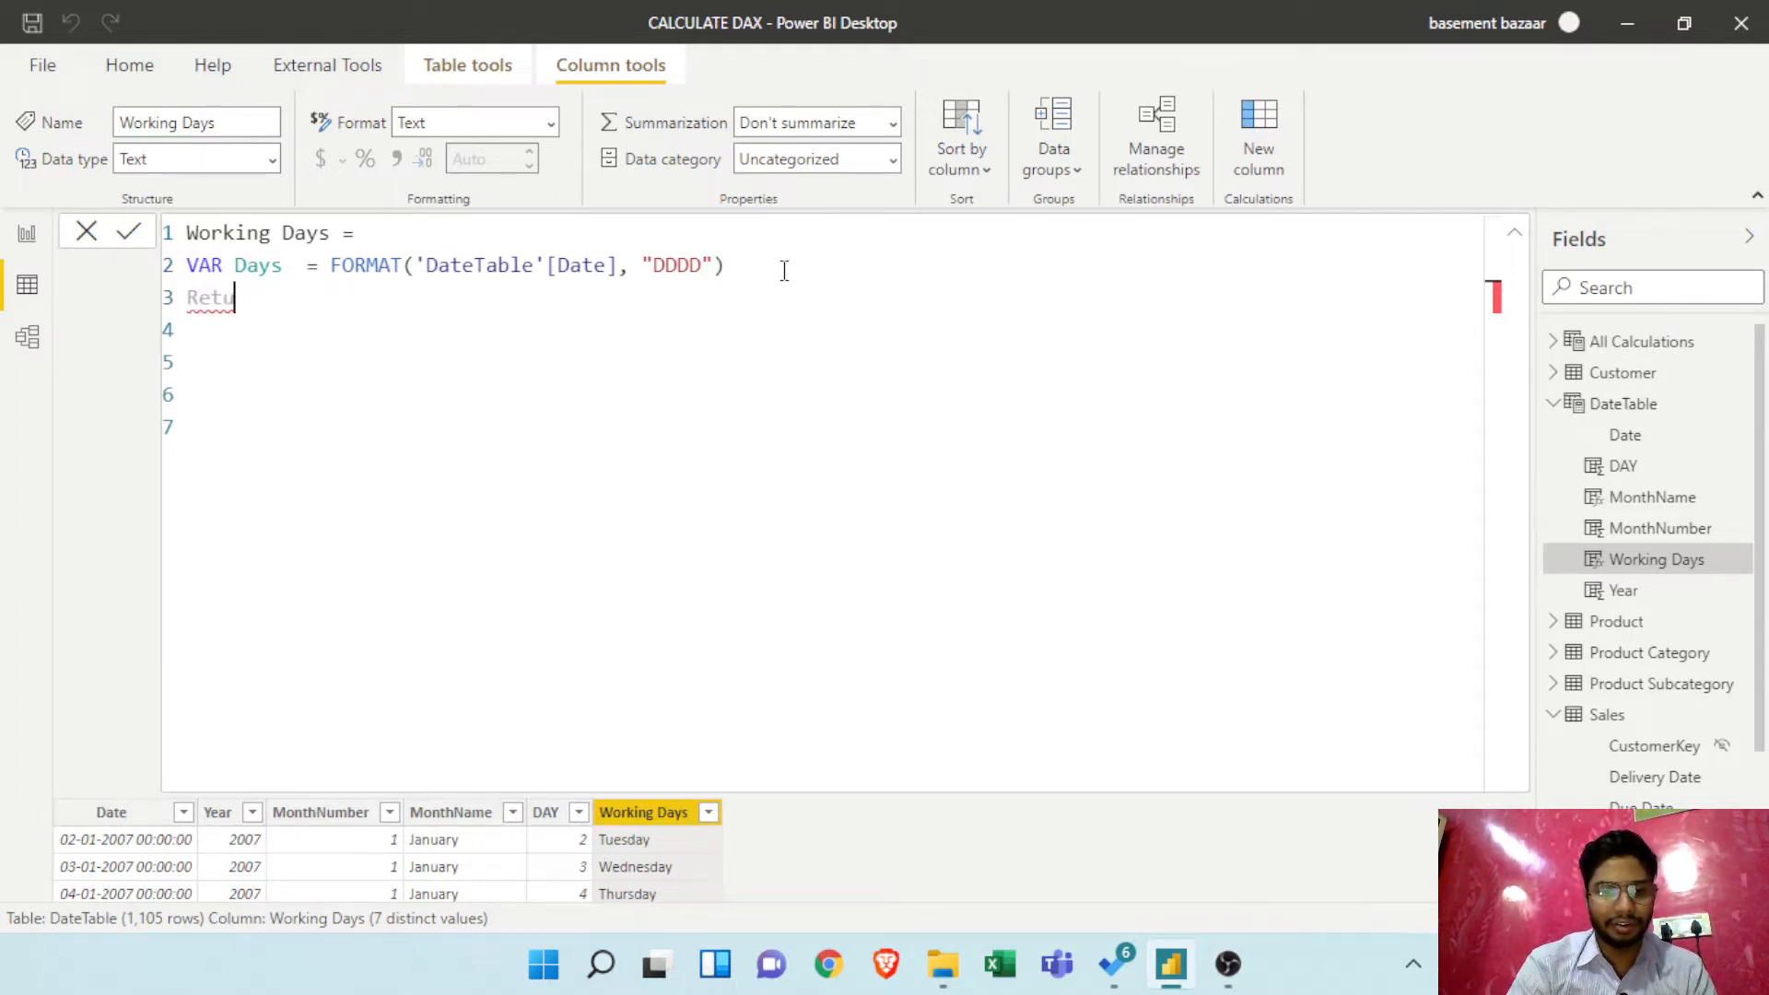
key(Return)
key(Return)
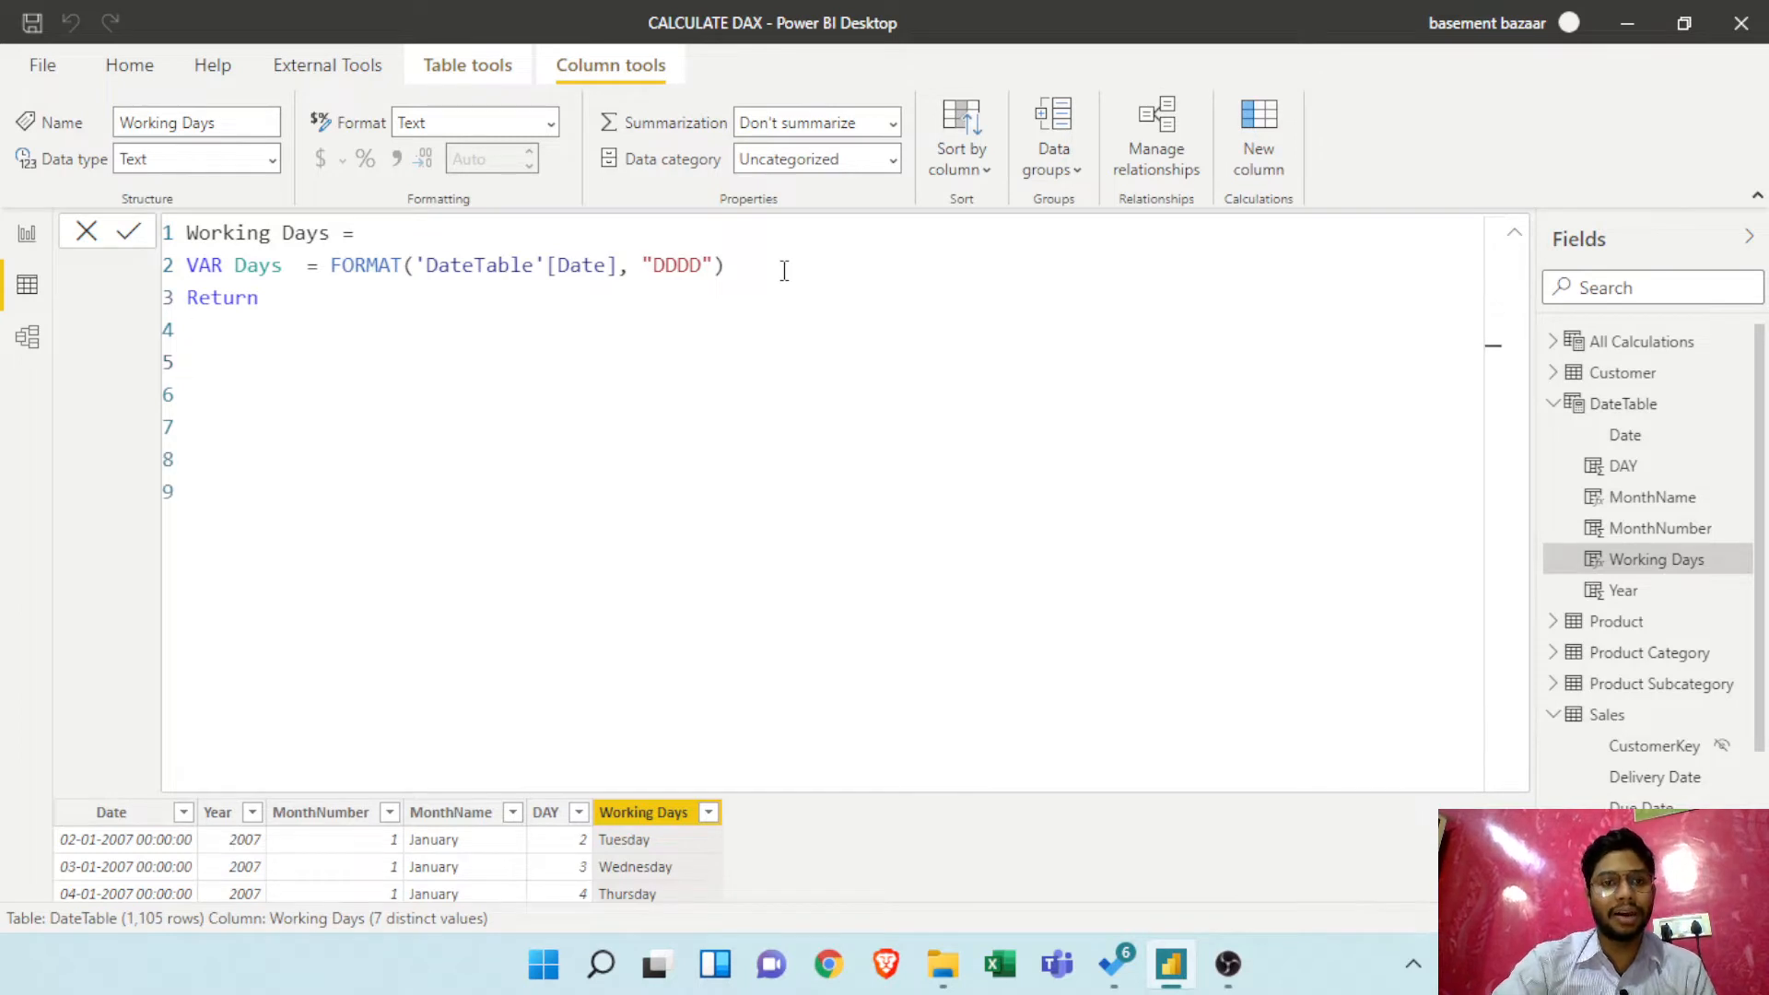
Begin an IF function below Return with the logical test Days = "Sunday"
text(IF ()
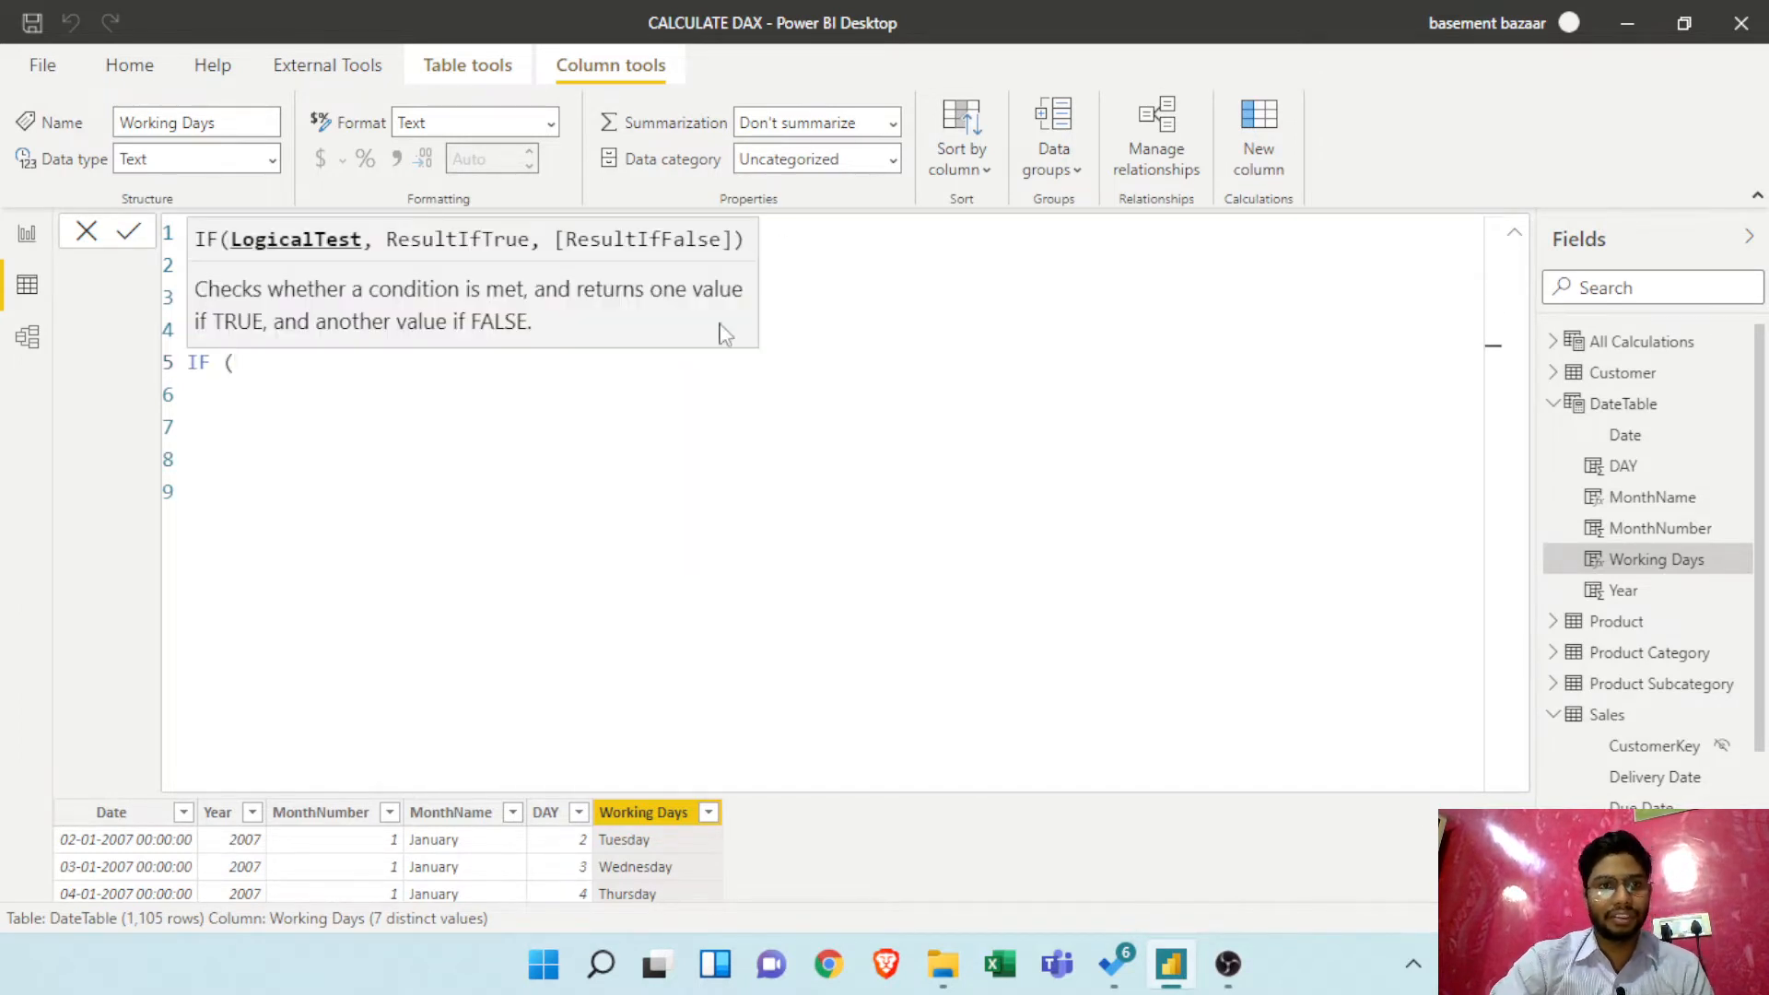
click(550, 460)
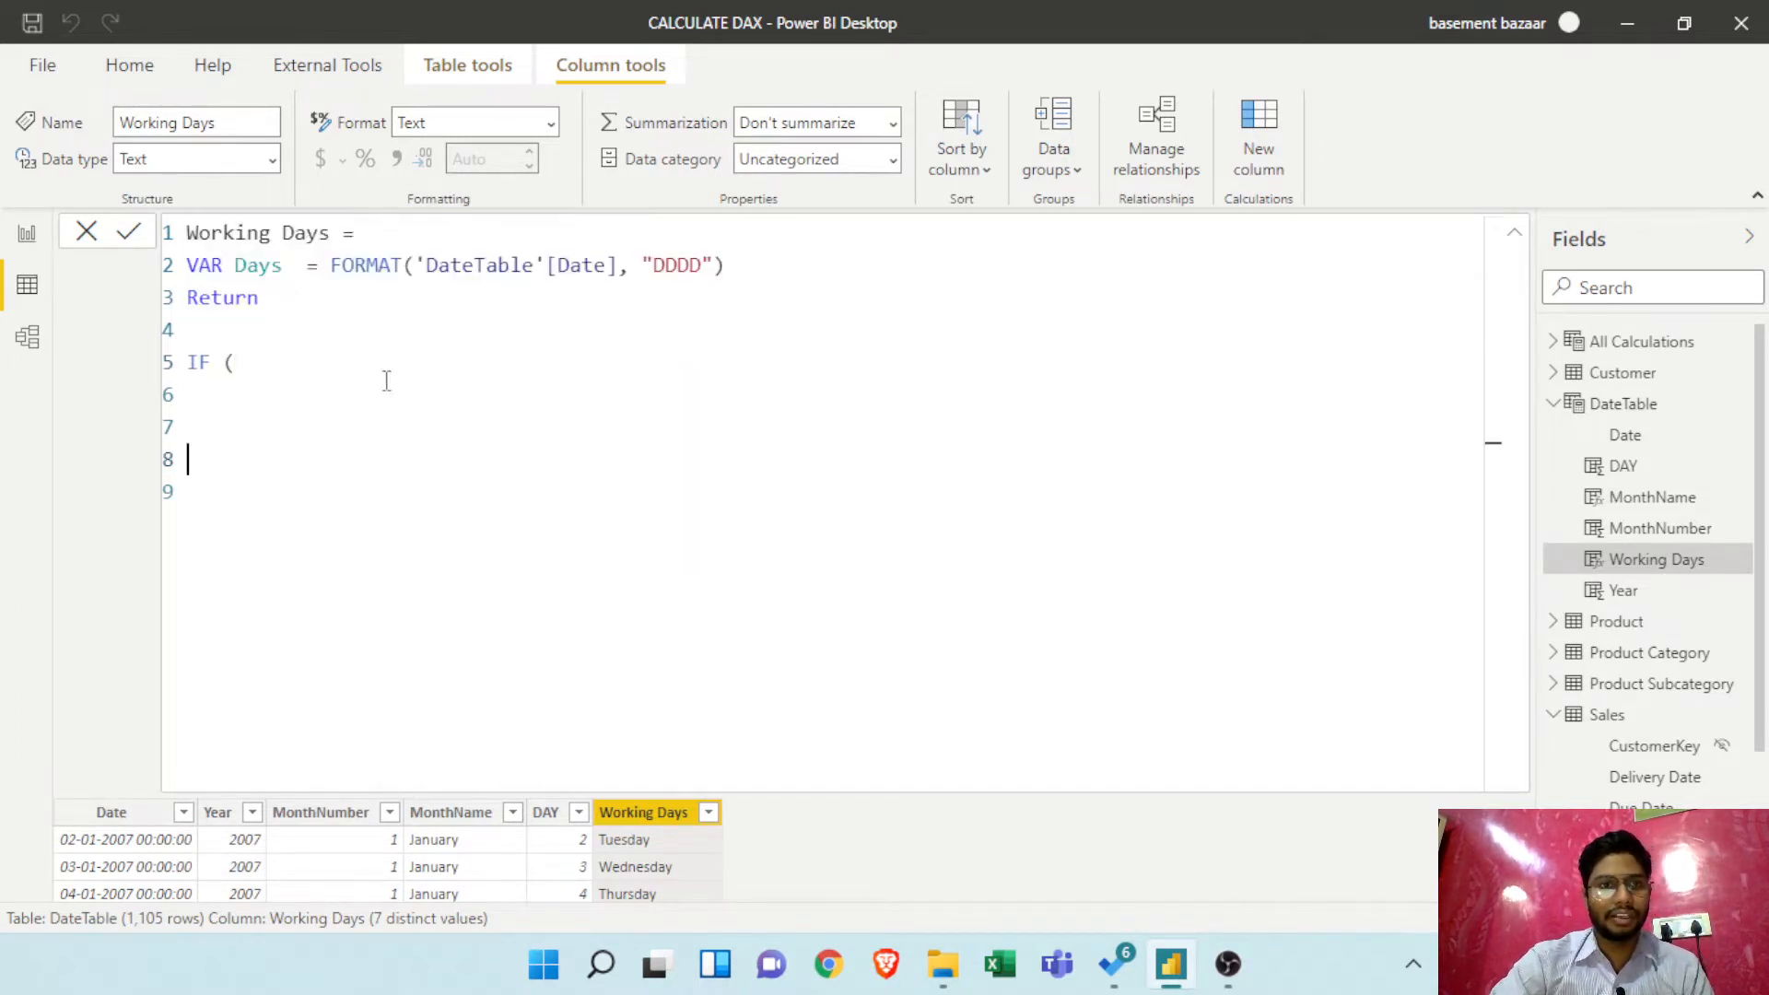
double_click(268, 272)
key(ctrl+c)
click(242, 362)
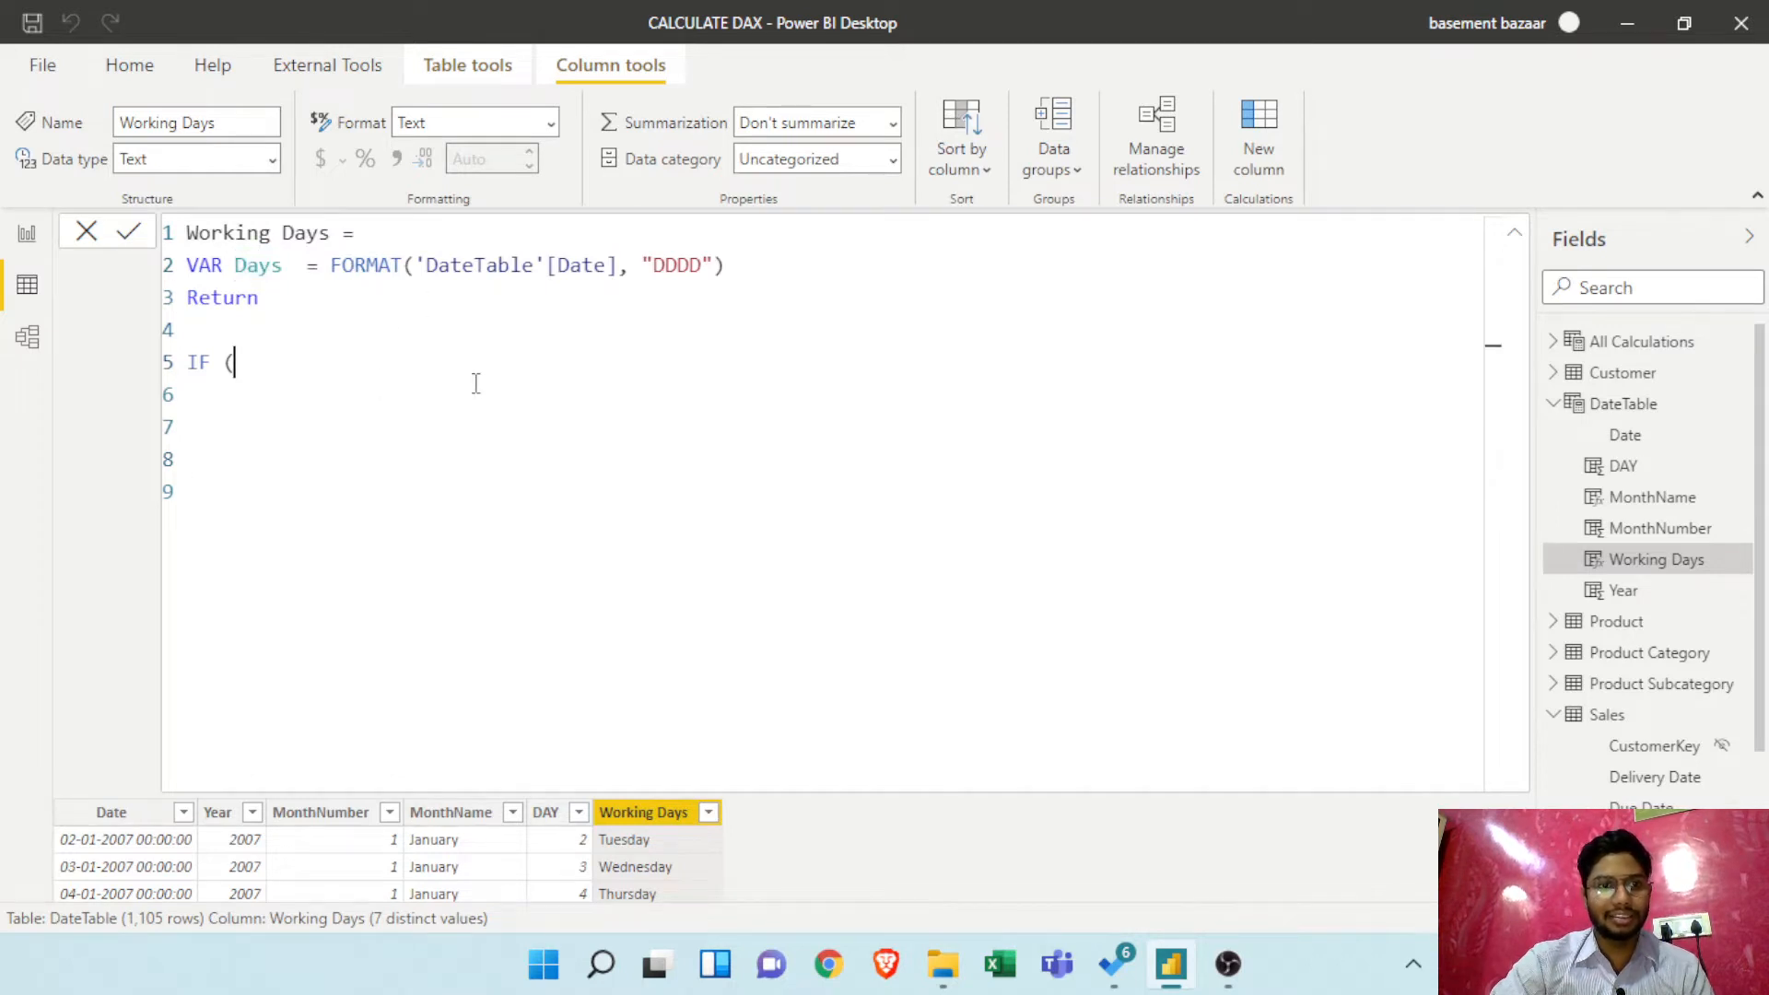
key(ctrl+v)
text(= )
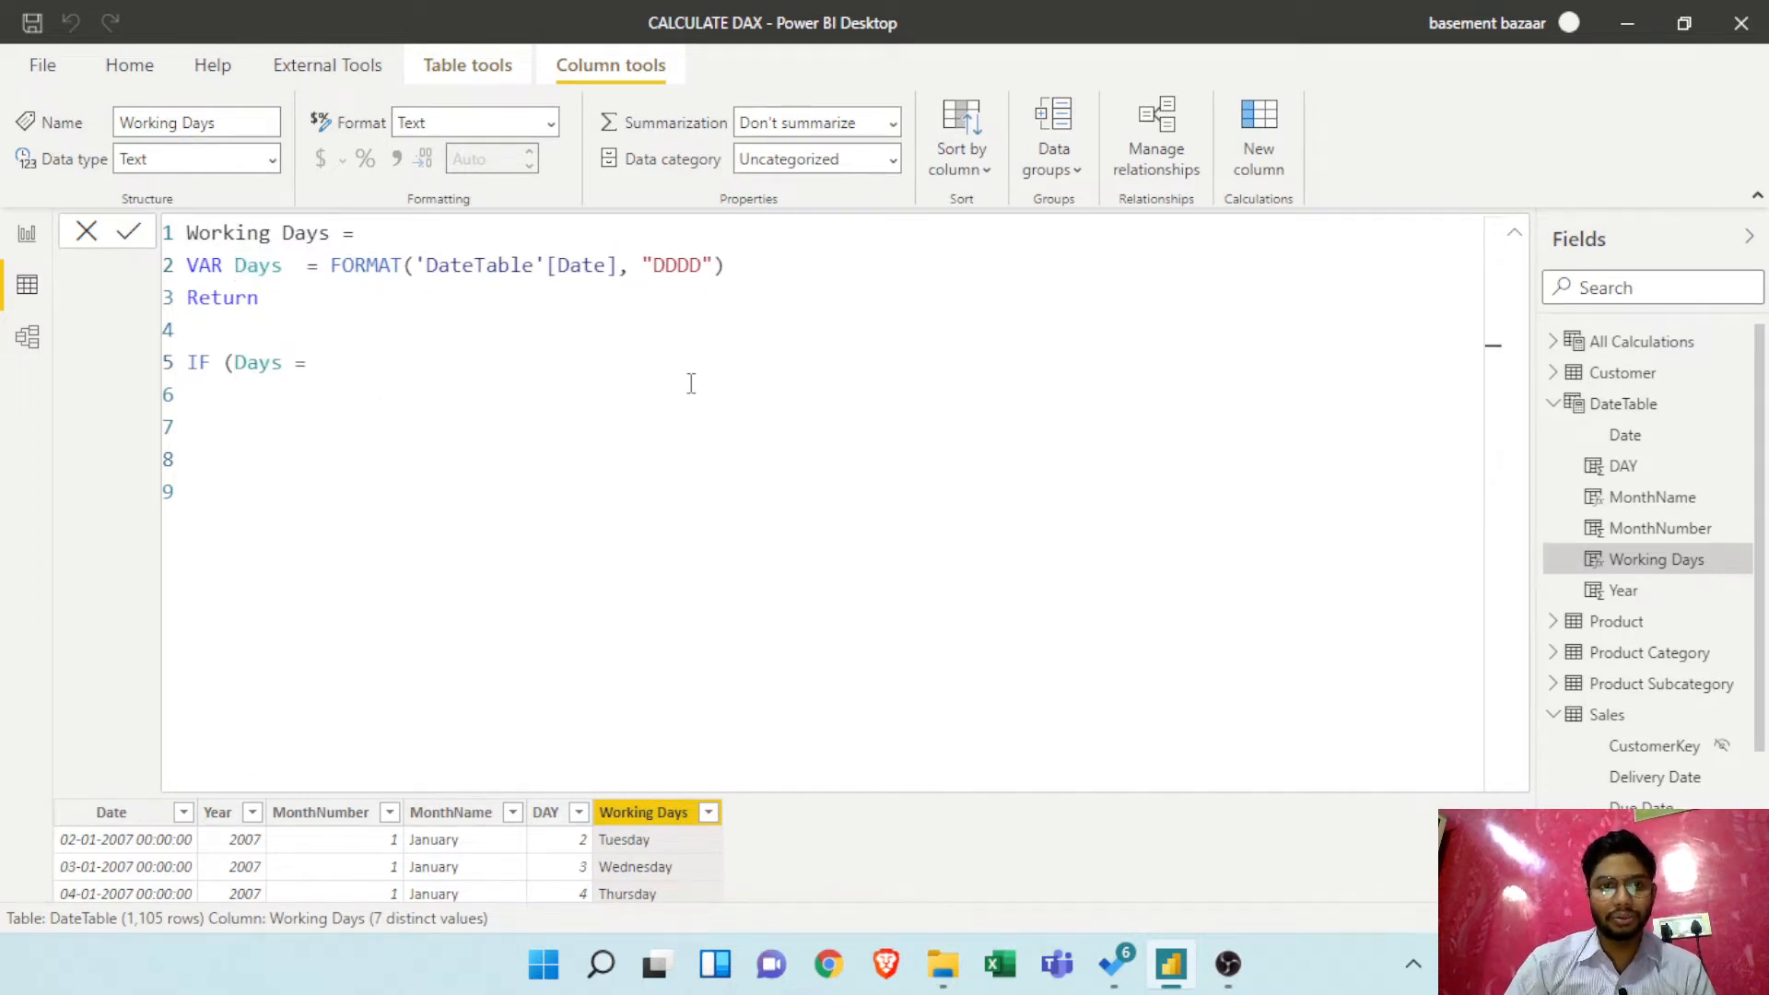
text("Su)
key(BackSpace)
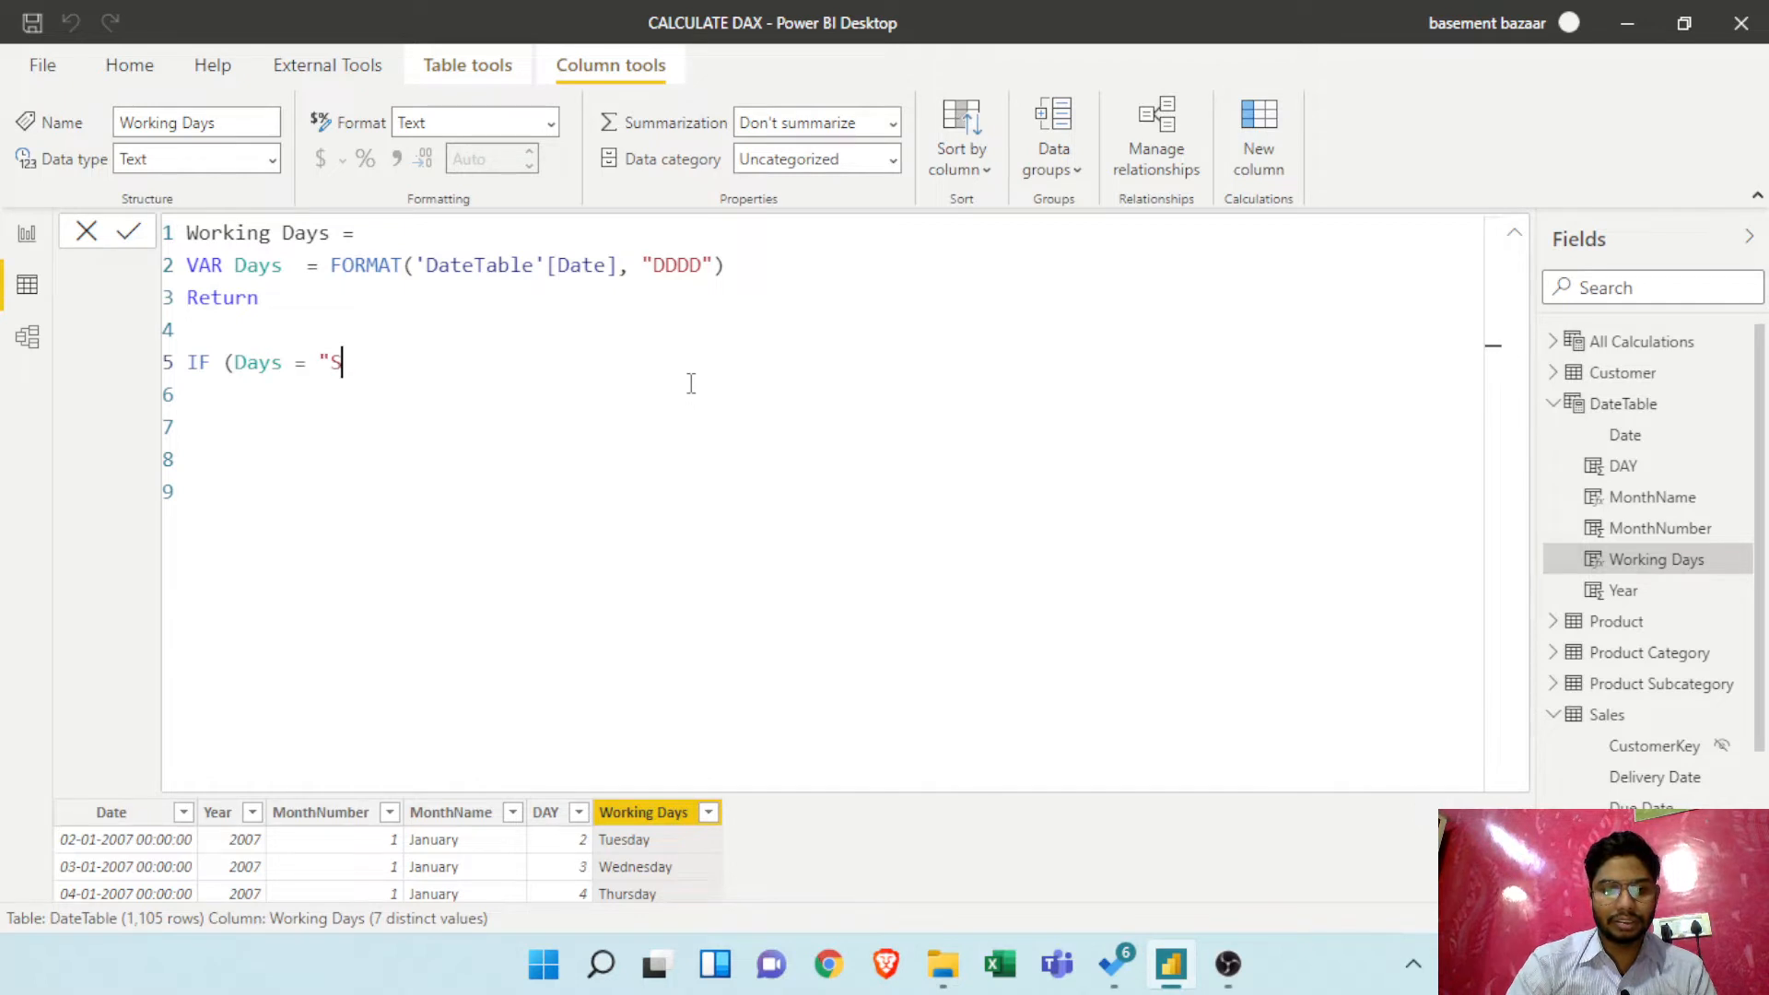
text(unday")
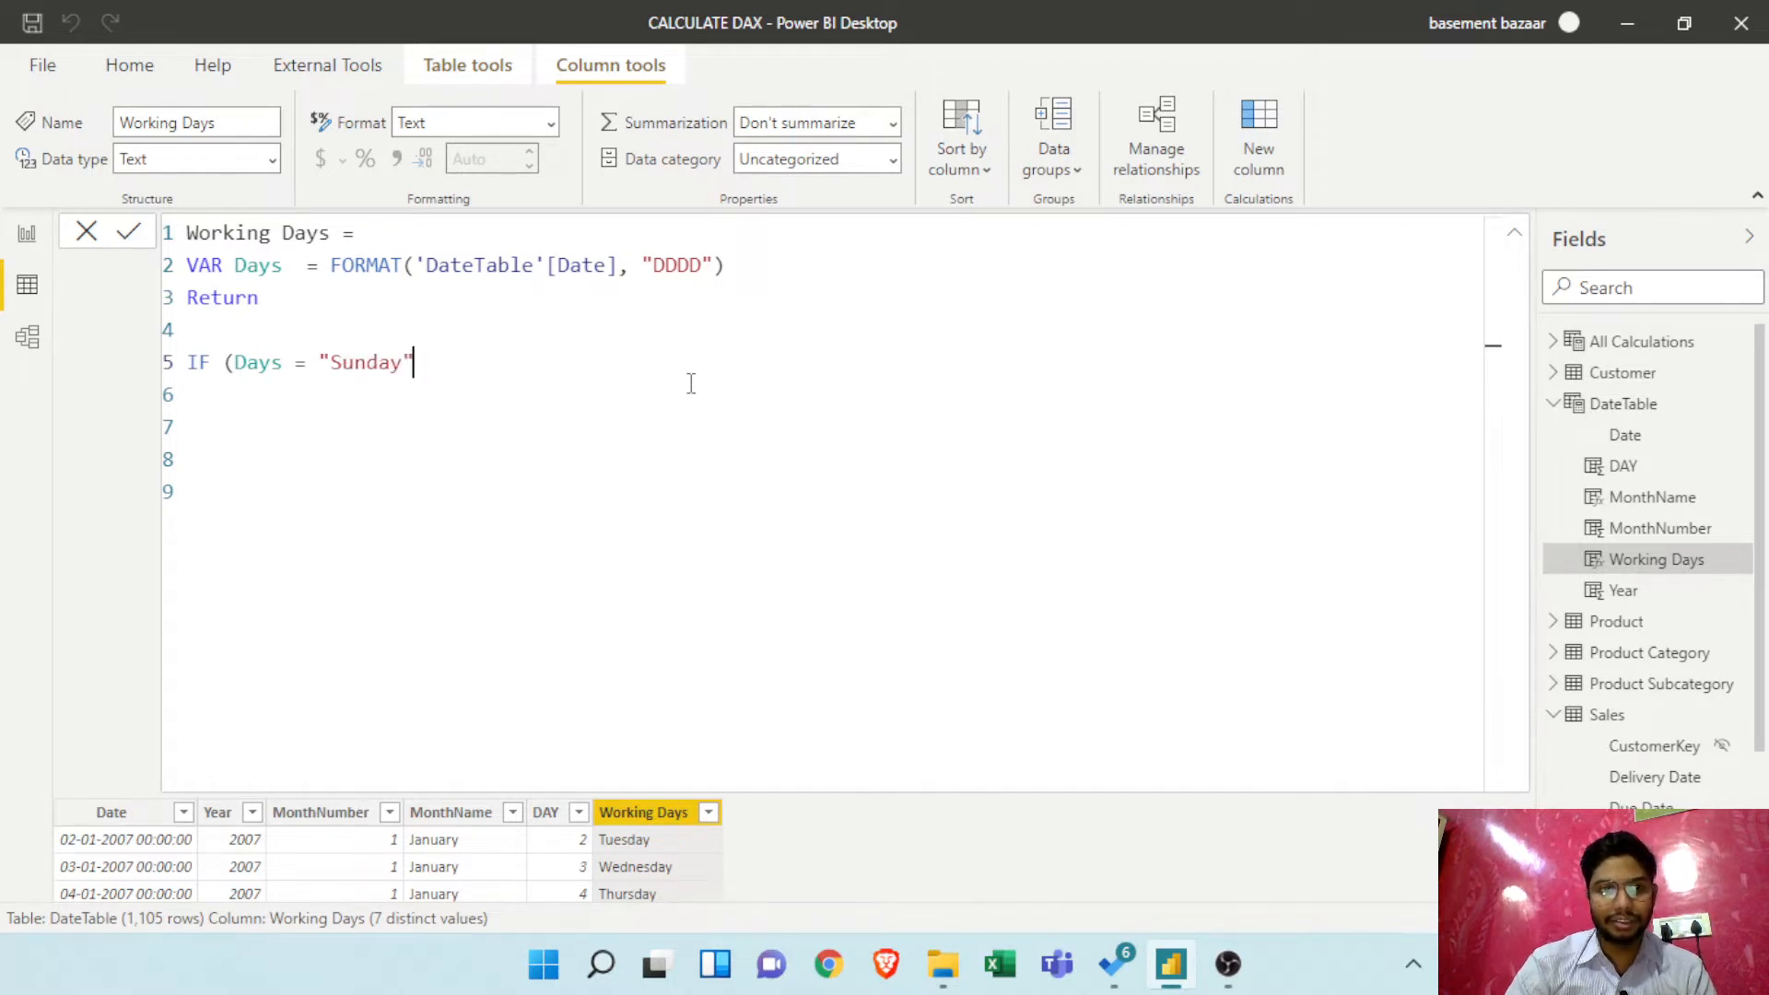
Complete the IF function with "Weekend" as the true result and "WeekDay" as the false result
text(,)
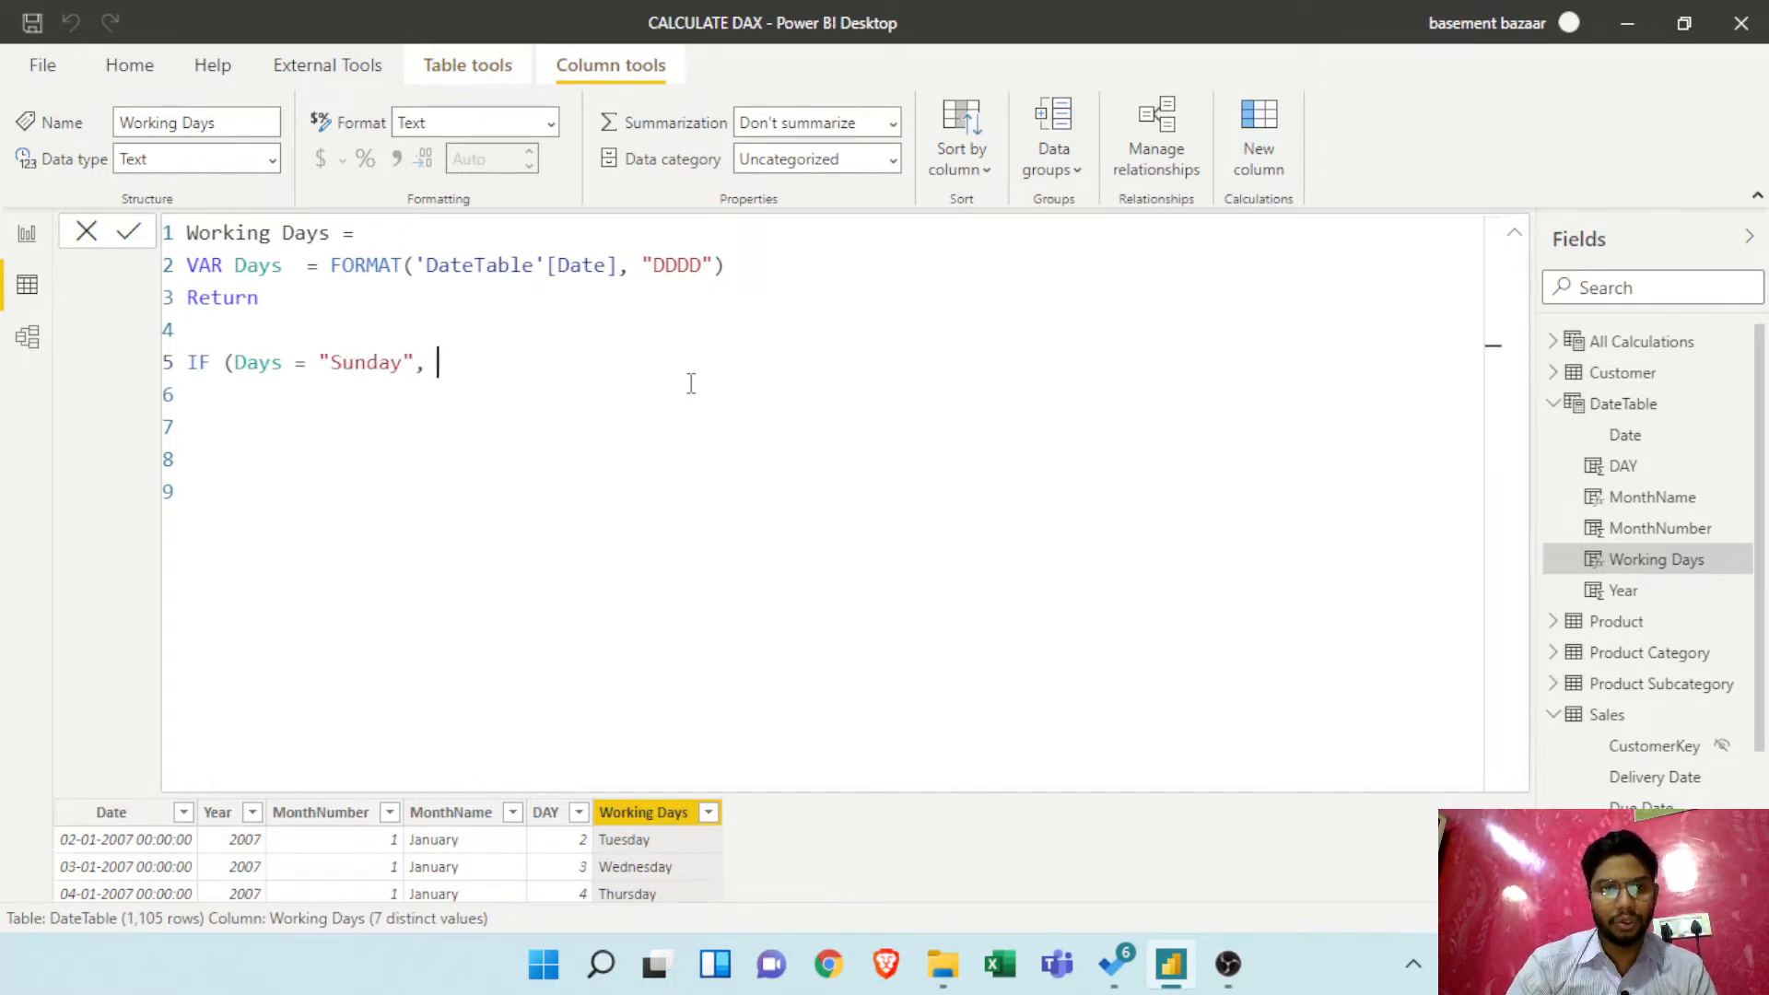
text( "Wee)
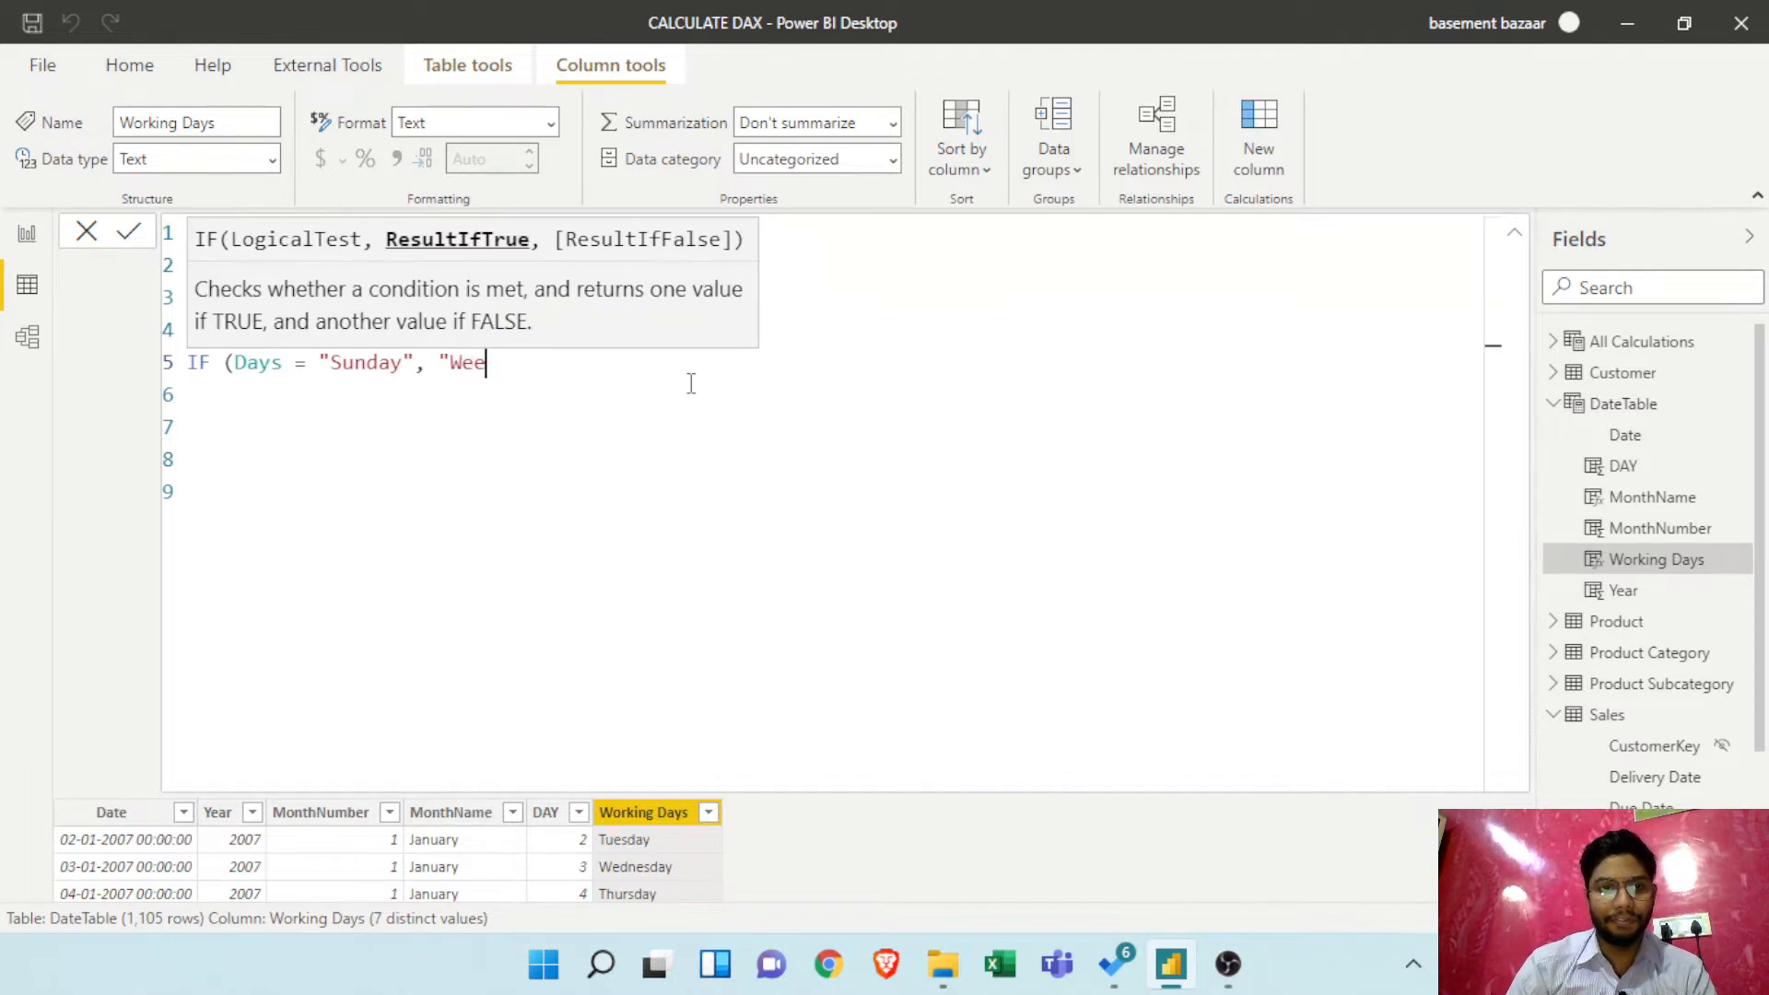
text(kend)
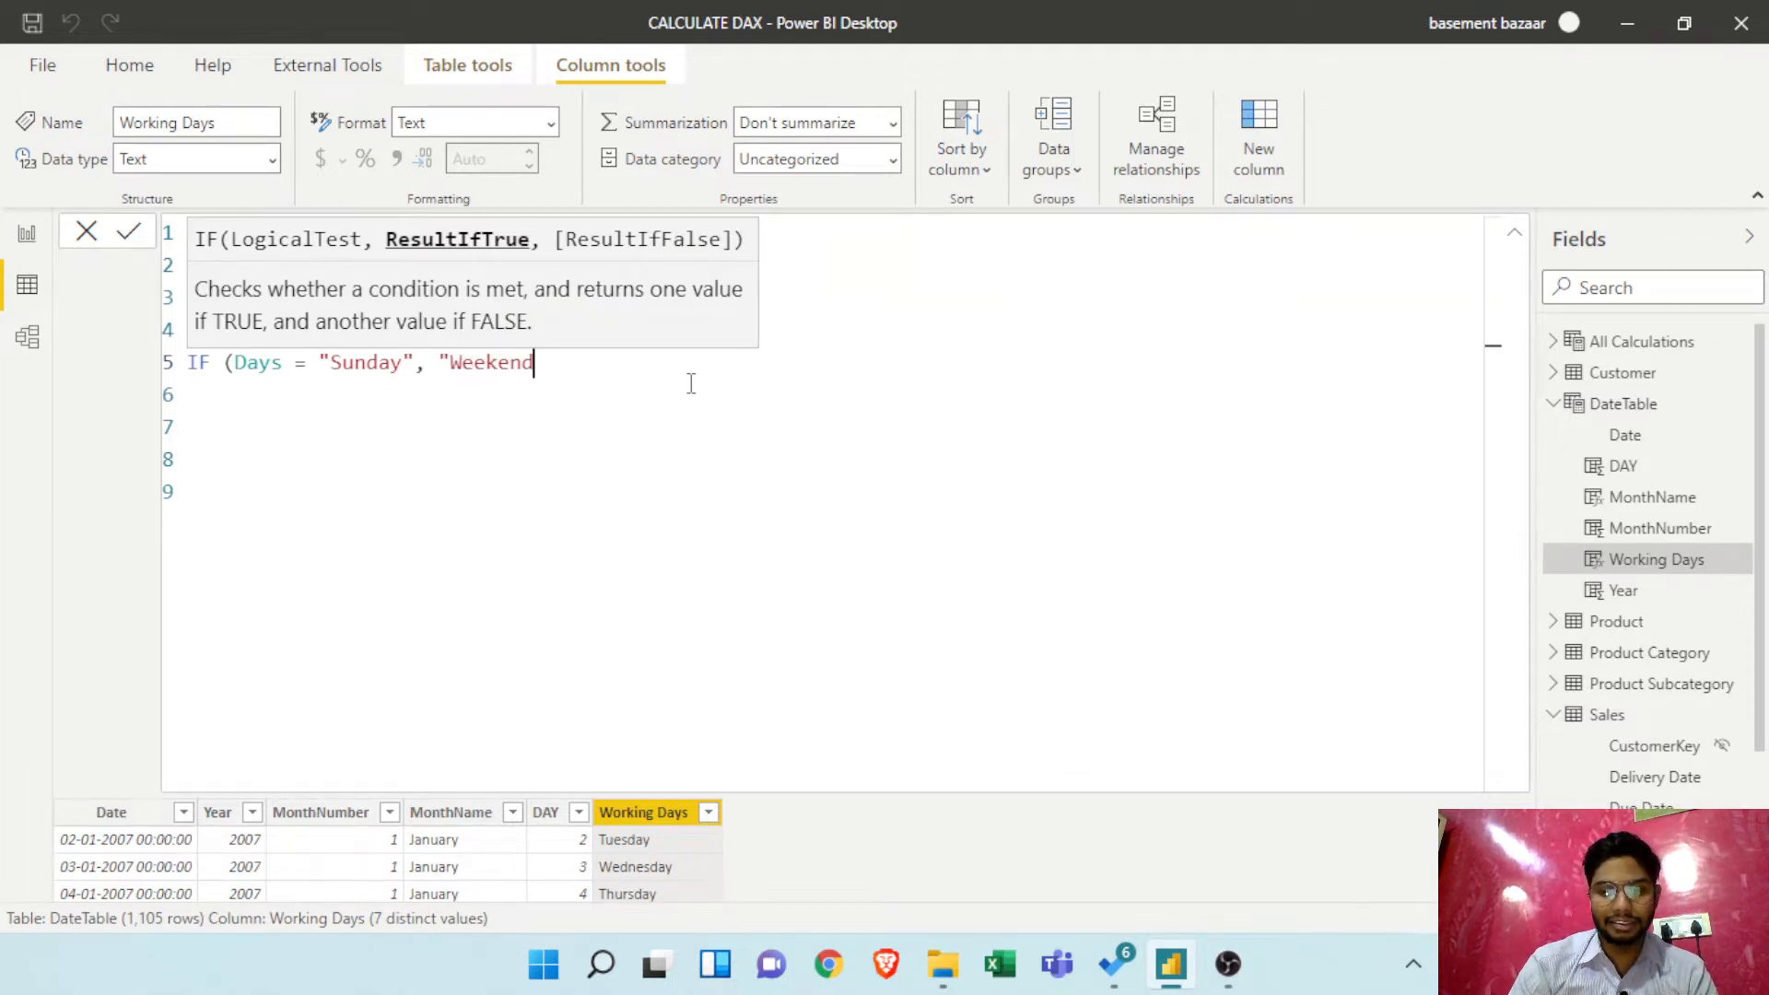
text(", ")
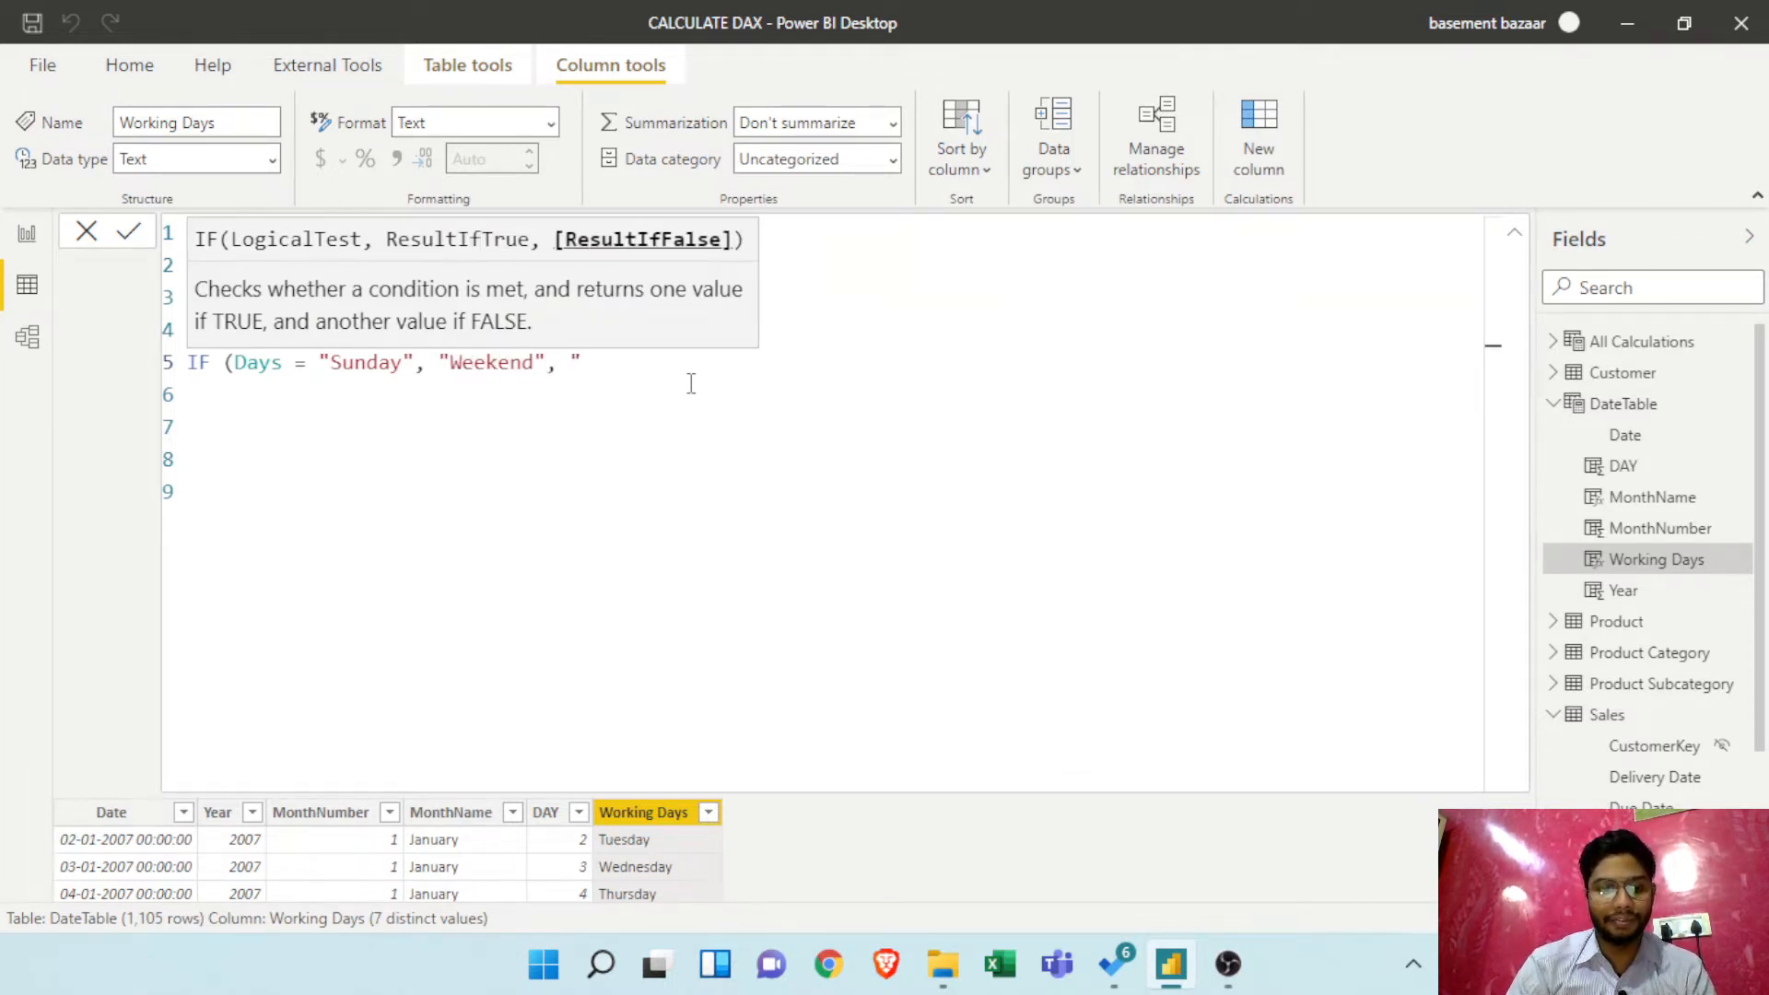
text(WeekDay)
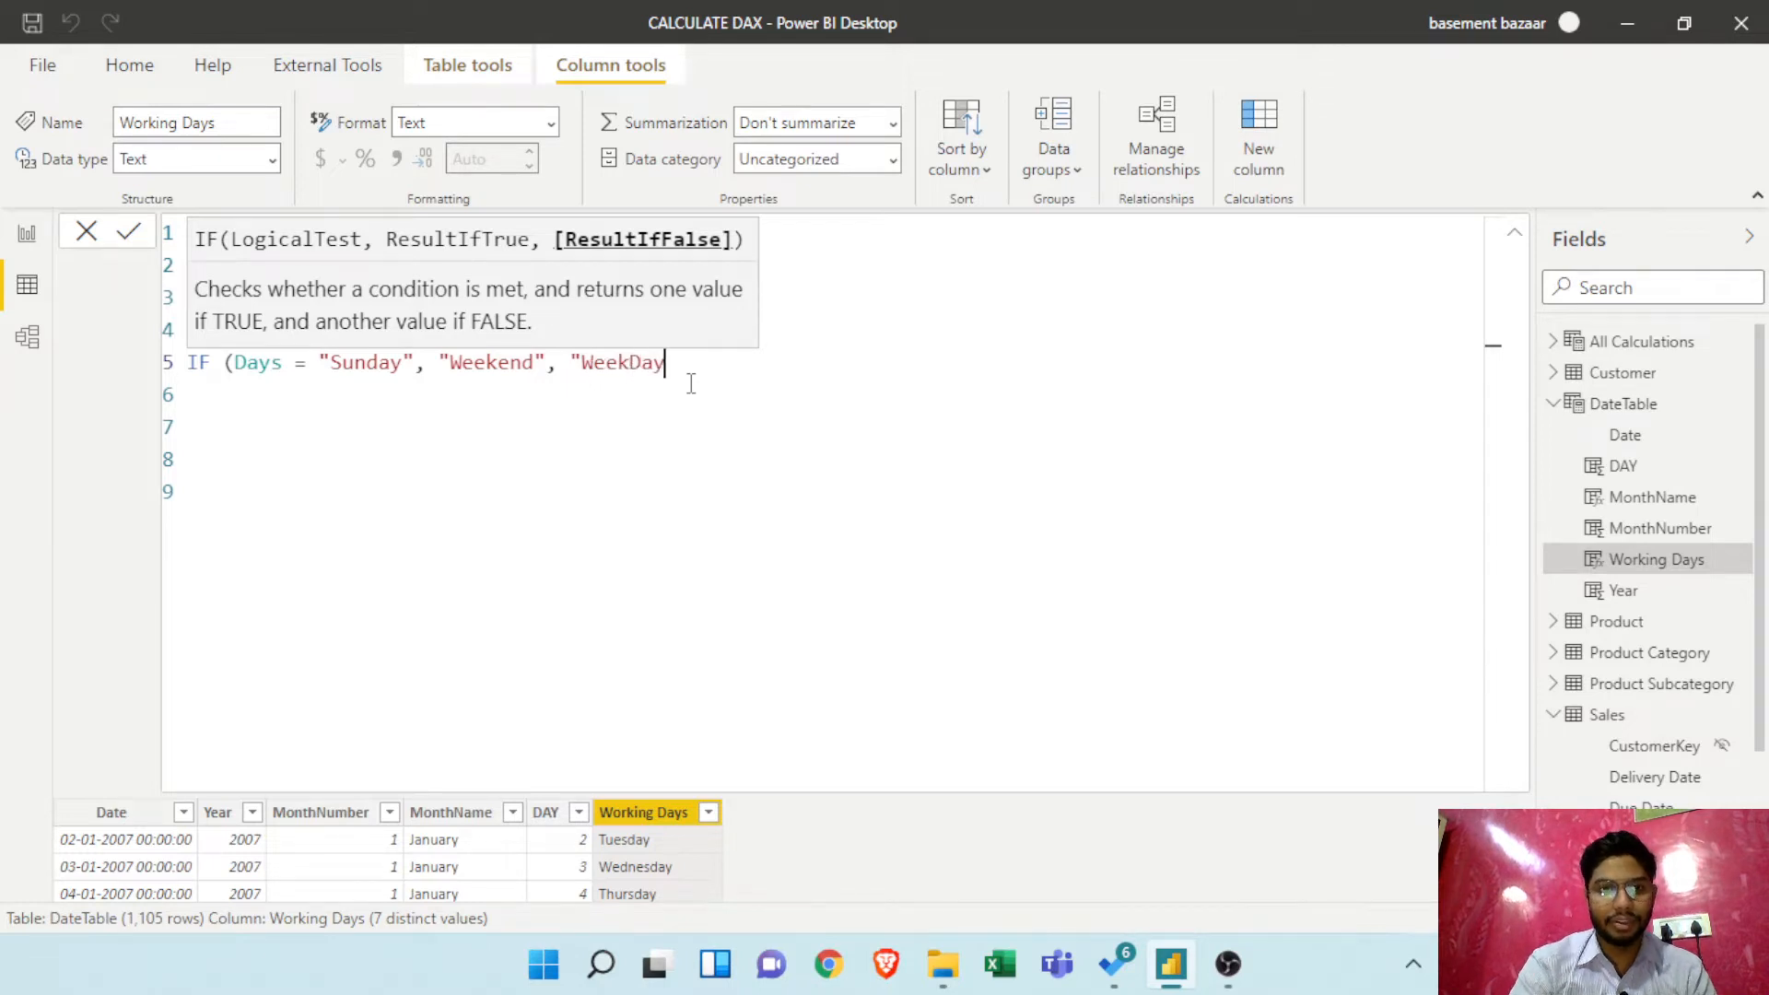
text(")
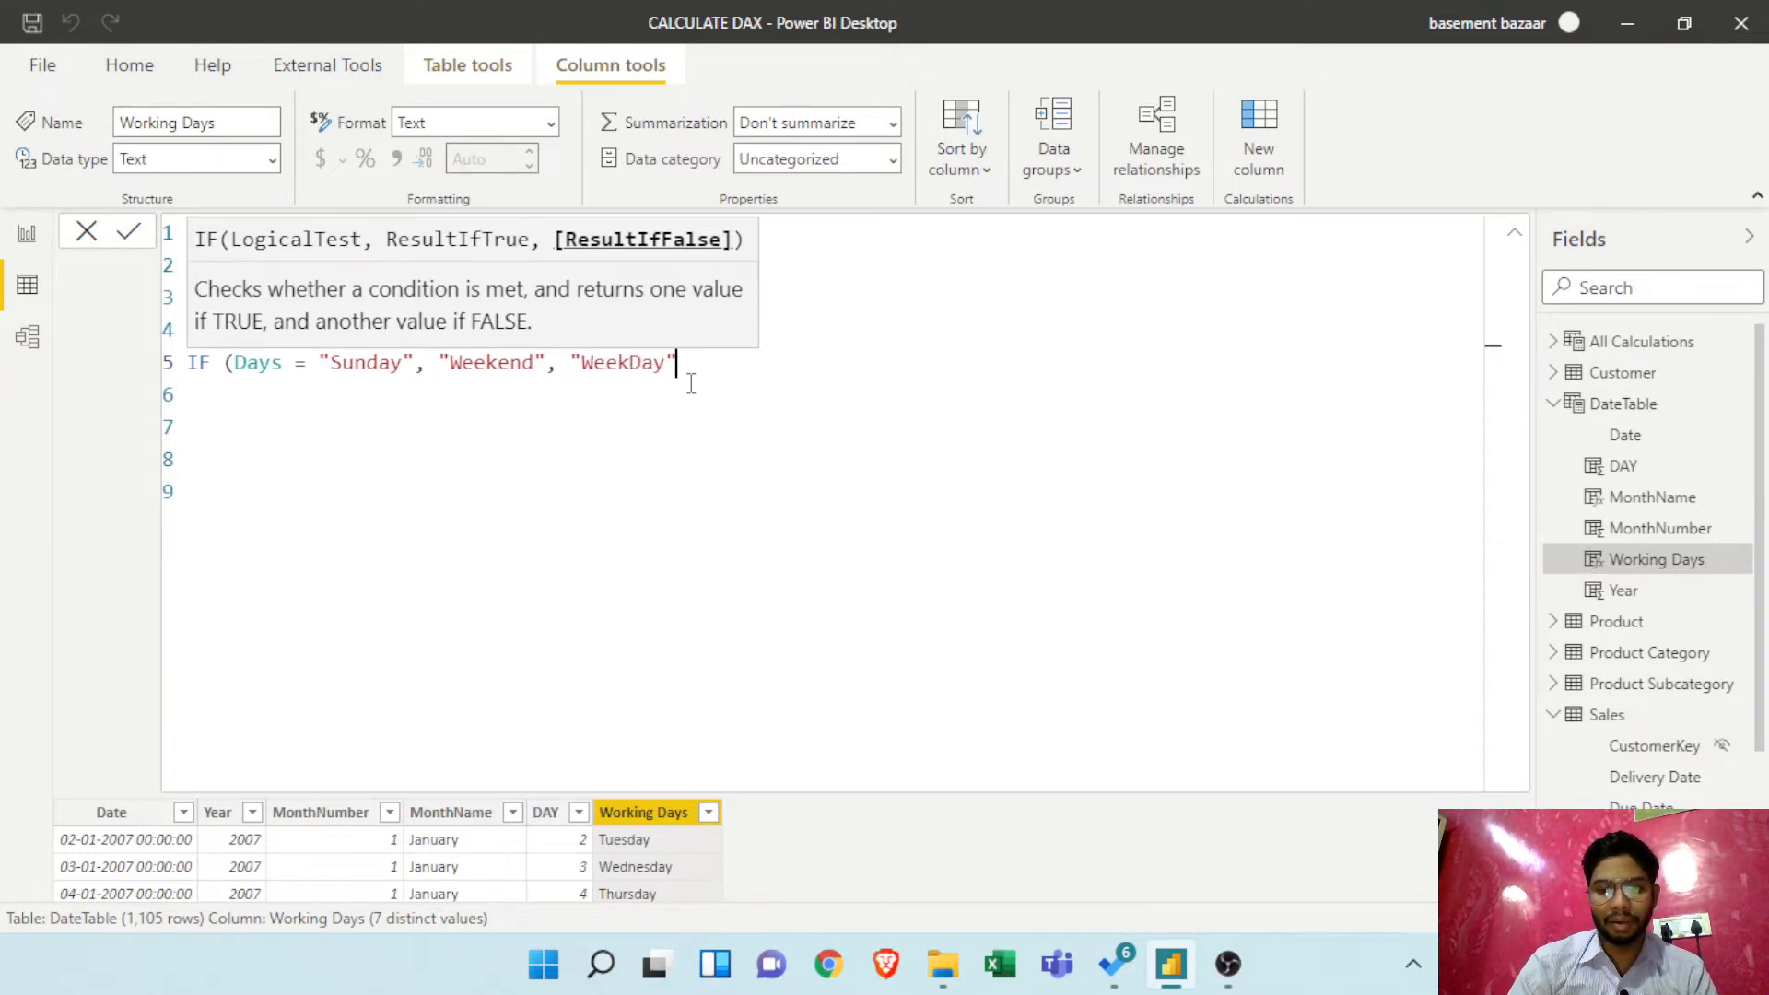
text())
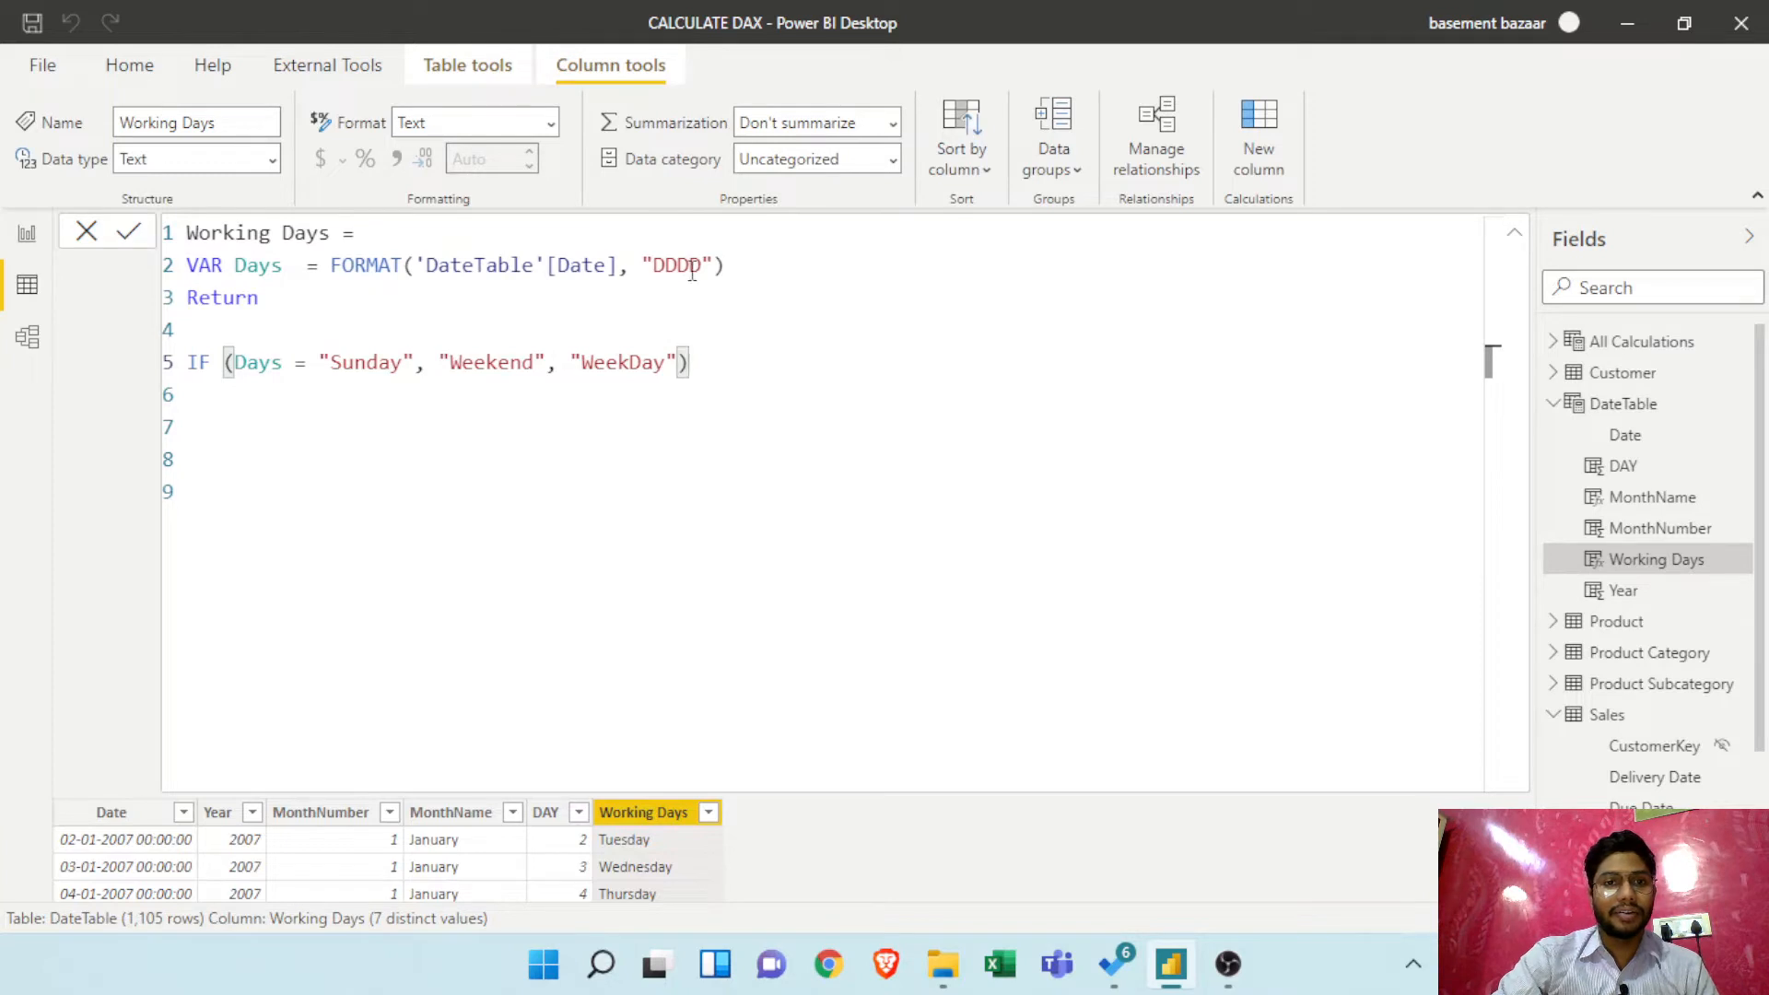
Insert the opening of an OR function before the Sunday test inside the IF
click(241, 368)
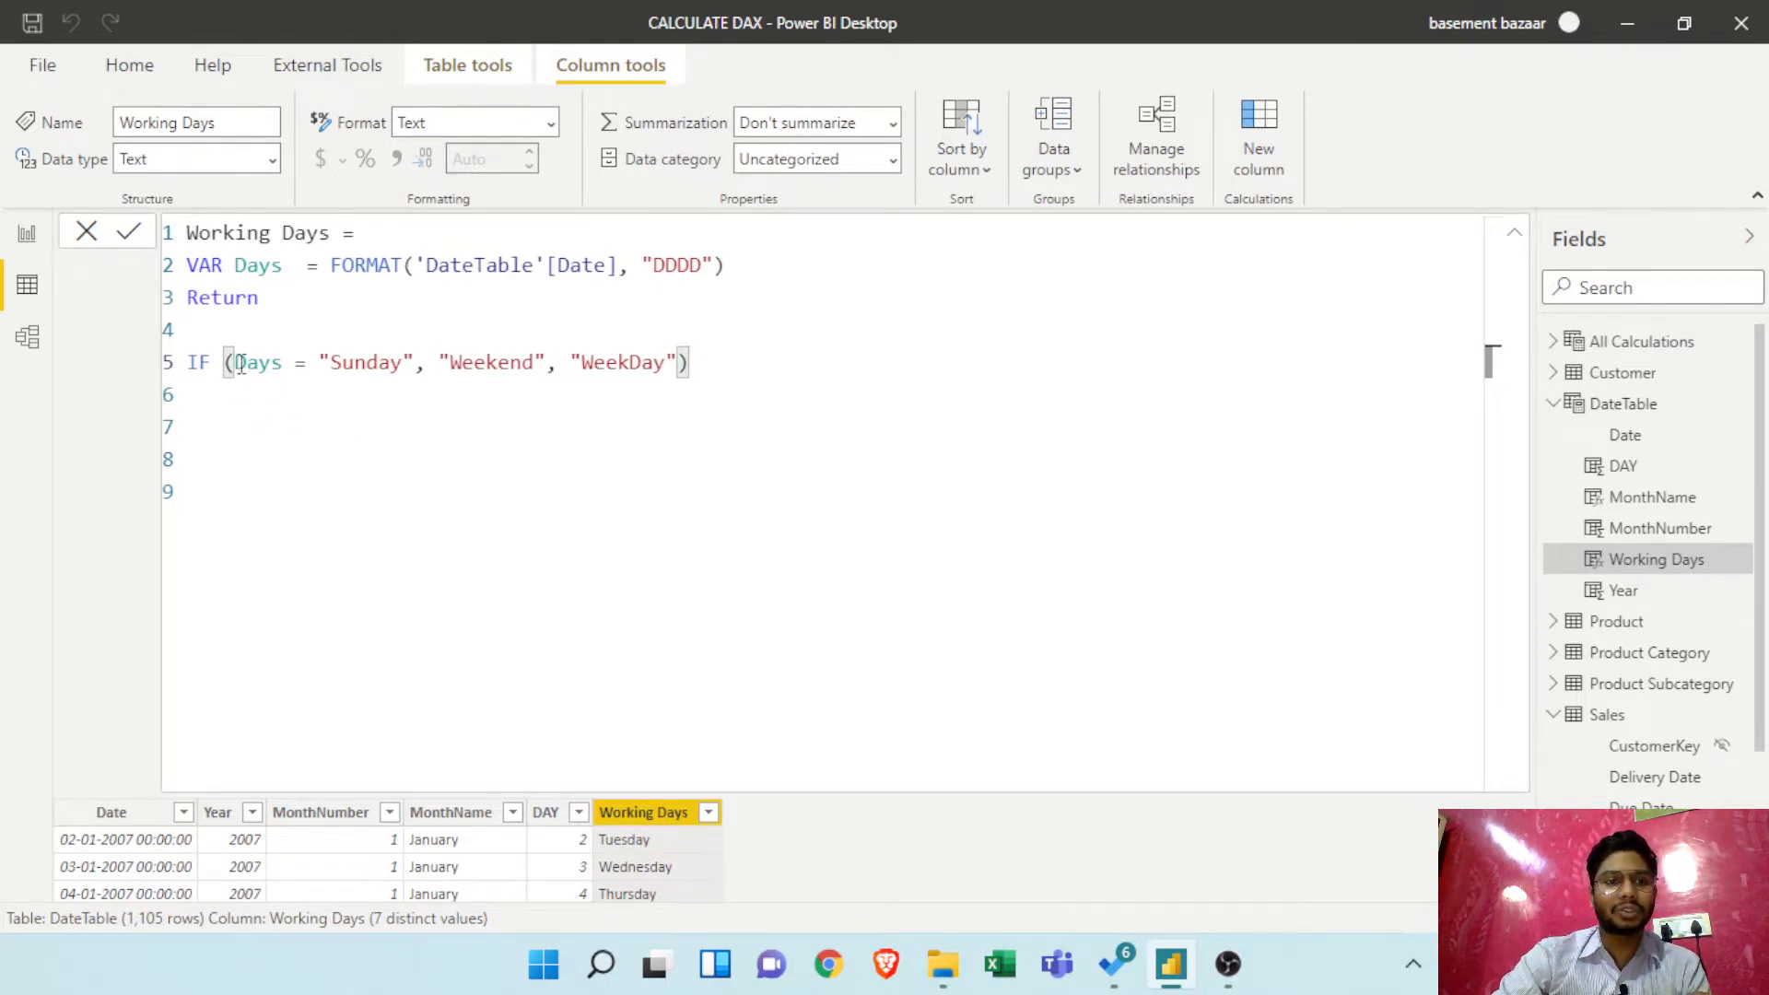
text(OR)
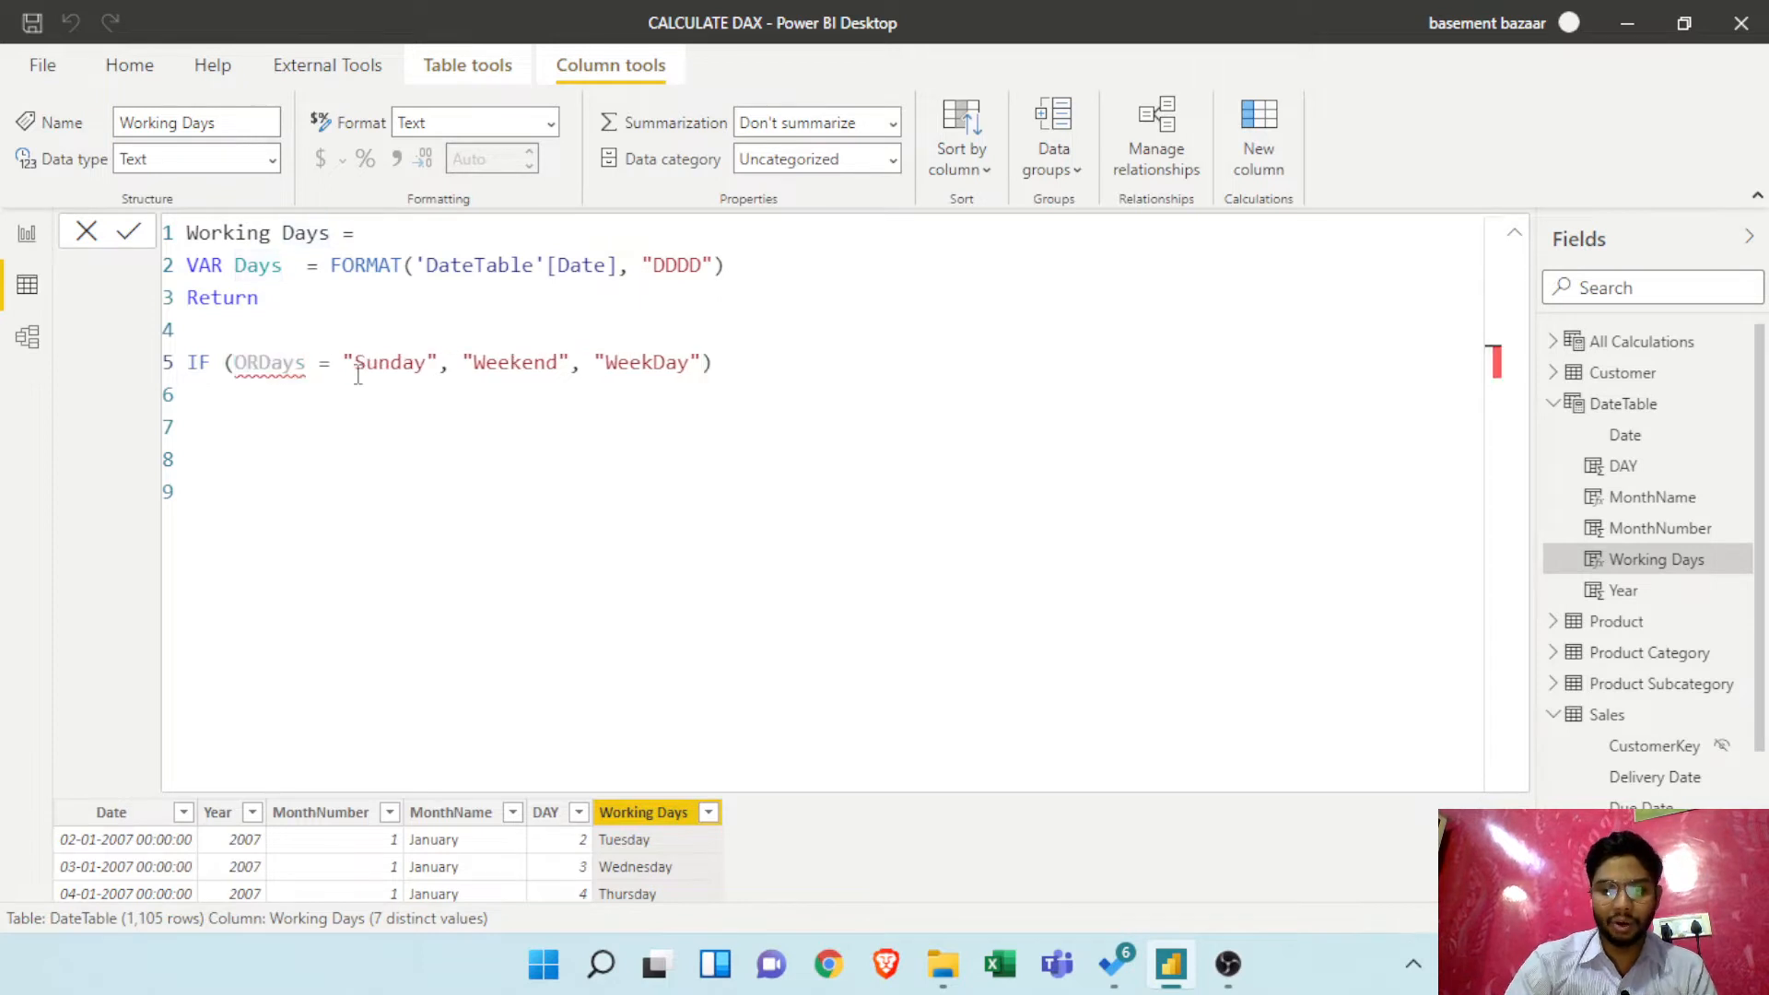
text(()
Duplicate the Days = "Sunday" test as the second argument of OR and close the function
key(Right)
key(Right)
key(Right)
key(Right)
key(Right)
key(Right)
key(Right)
key(Right)
key(Right)
key(Right)
key(Right)
key(Right)
key(Right)
key(Right)
key(Right)
key(Right)
key(Right)
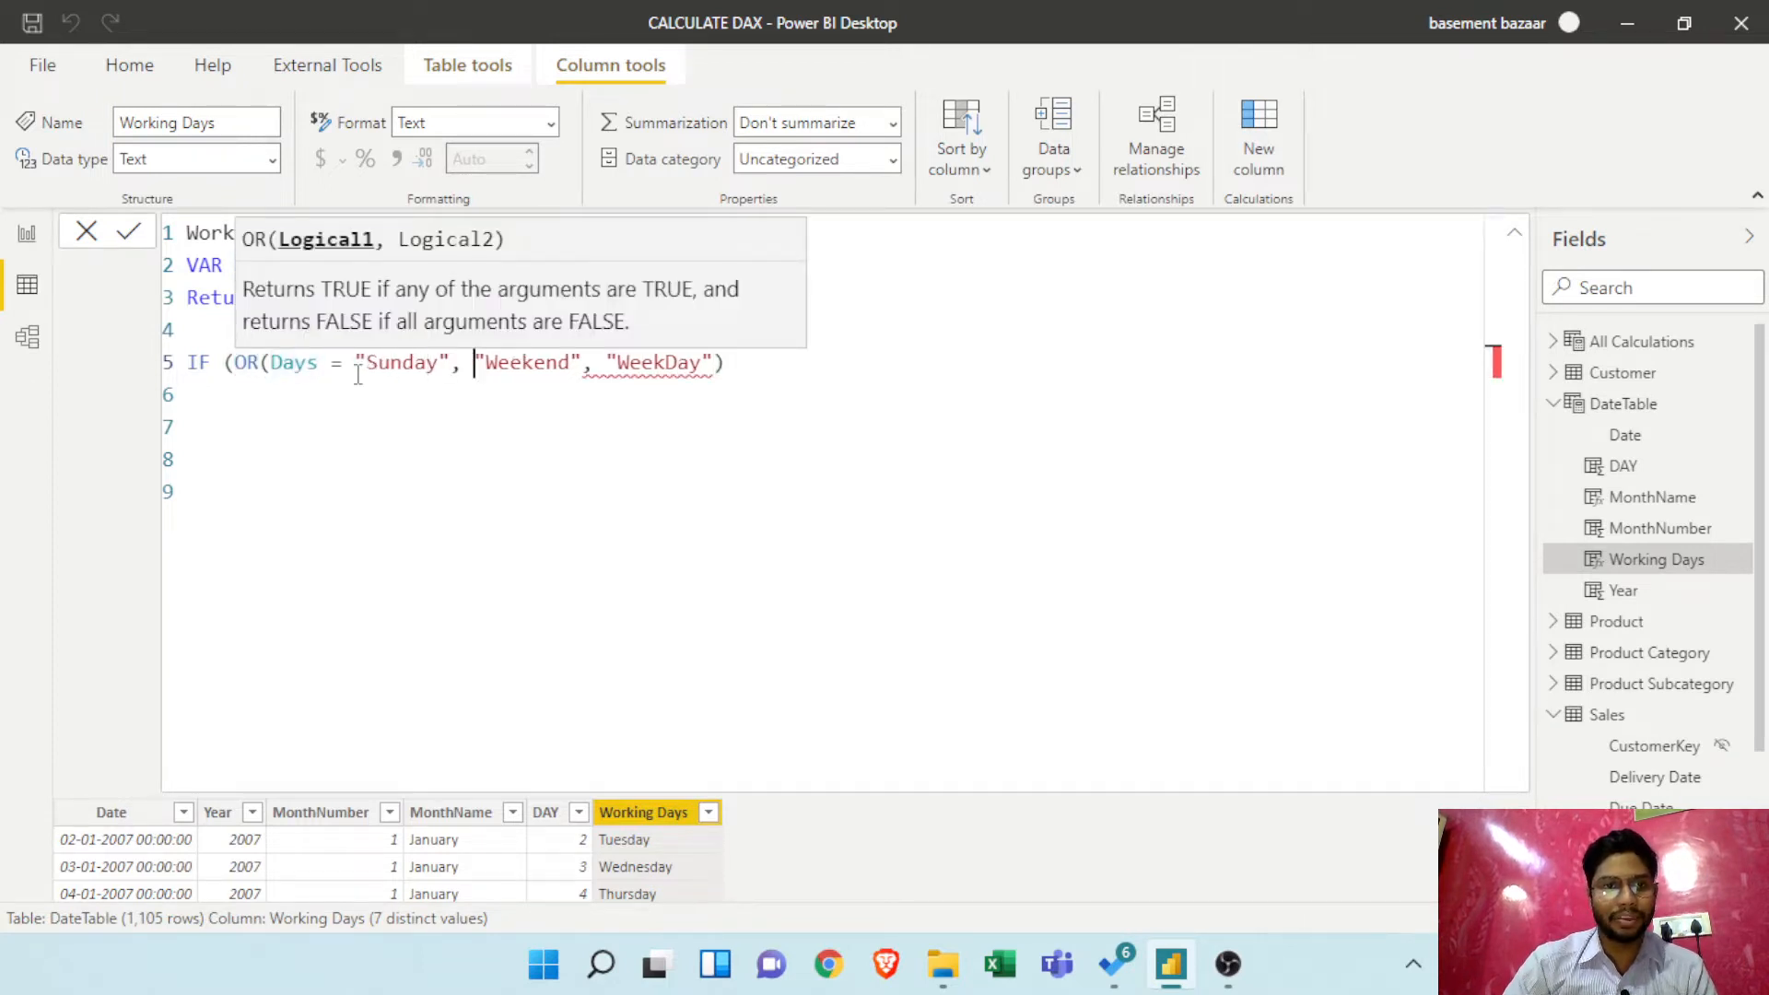
key(Left)
key(Left)
key(shift+Left)
key(shift+Left)
key(shift+Left)
key(shift+Left)
key(shift+Left)
key(shift+Left)
key(shift+Left)
key(shift+Left)
key(shift+Left)
key(shift+Left)
key(shift+Left)
key(shift+Left)
key(shift+Left)
key(shift+Left)
key(shift+Left)
key(ctrl+c)
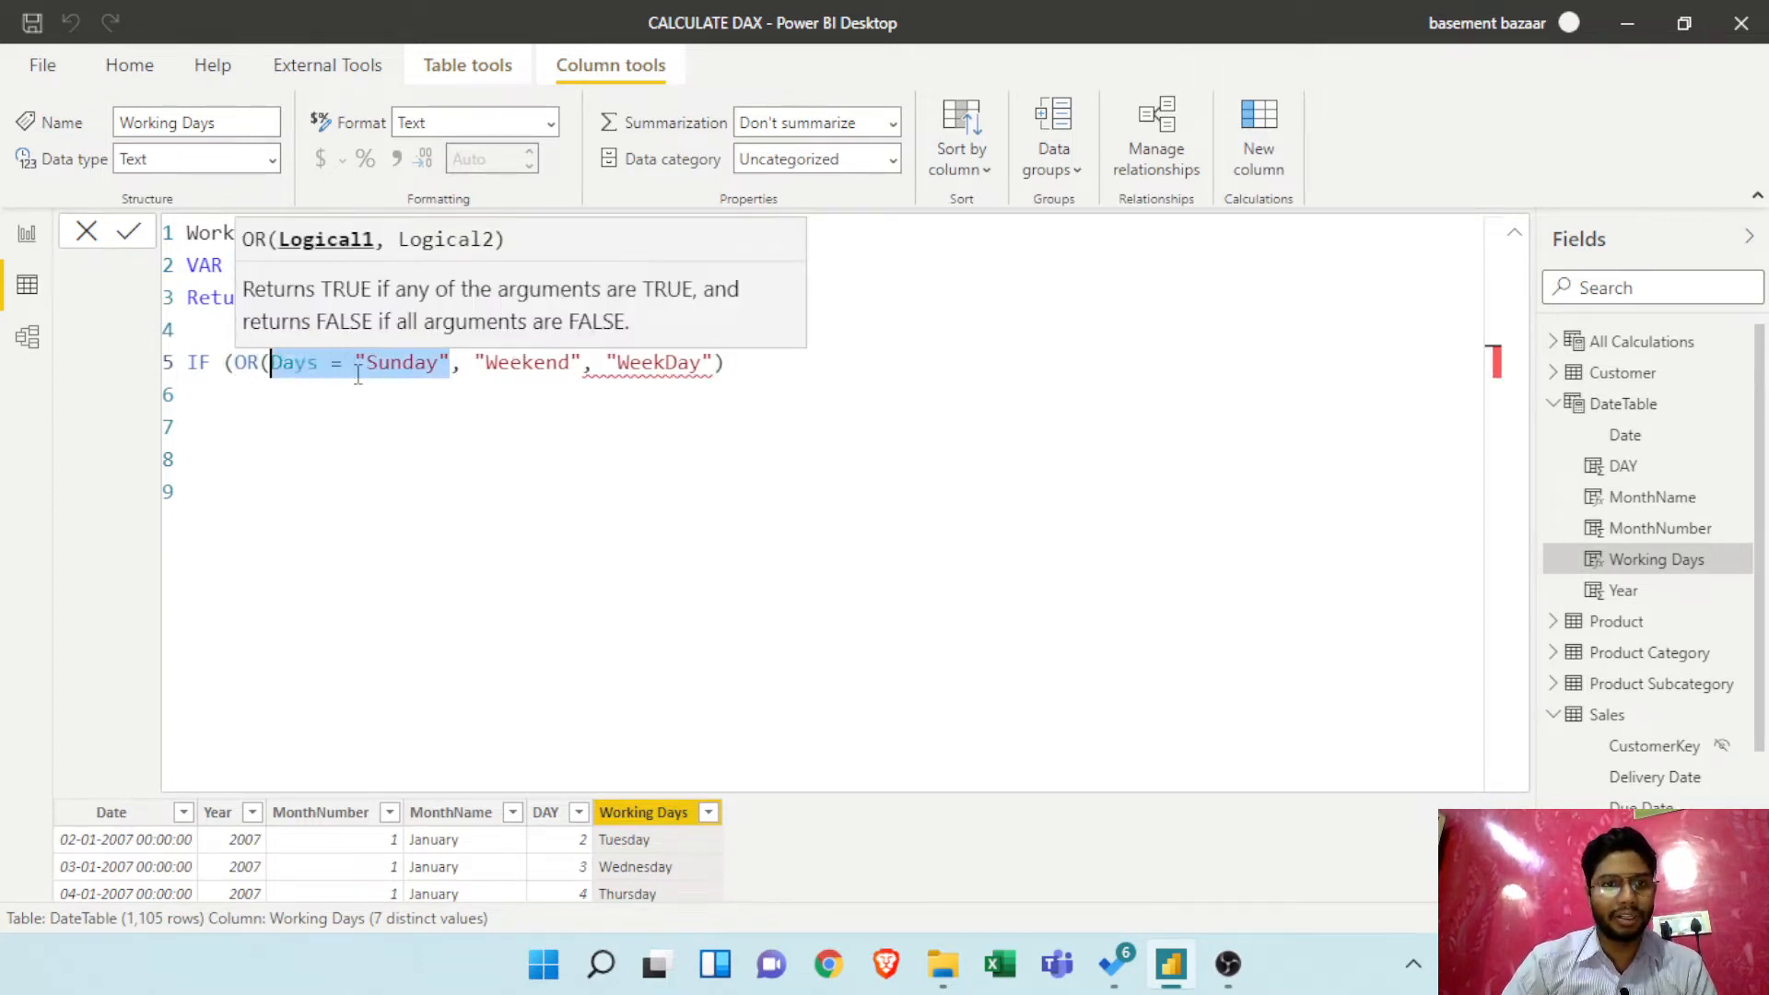
key(Left)
key(Right)
key(Right)
key(Right)
key(Right)
key(Right)
key(Right)
key(Right)
key(Right)
key(Right)
key(Right)
key(Right)
key(Right)
key(Right)
key(Right)
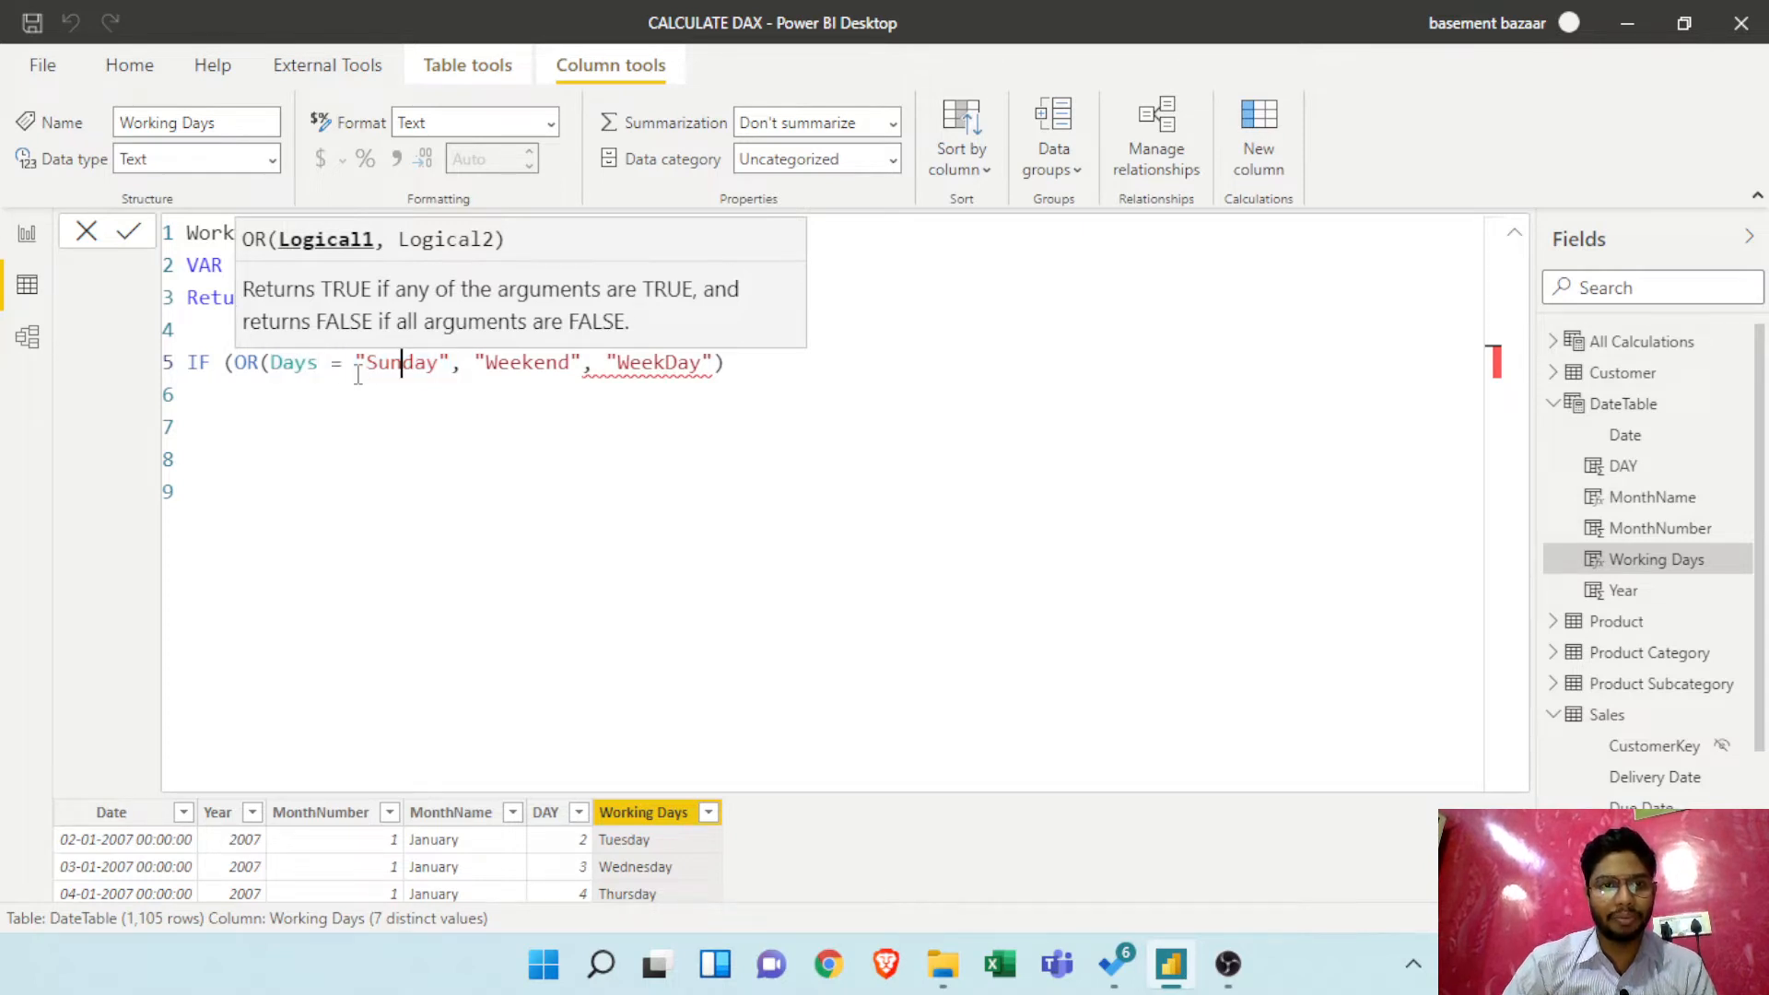
key(Right)
text(,)
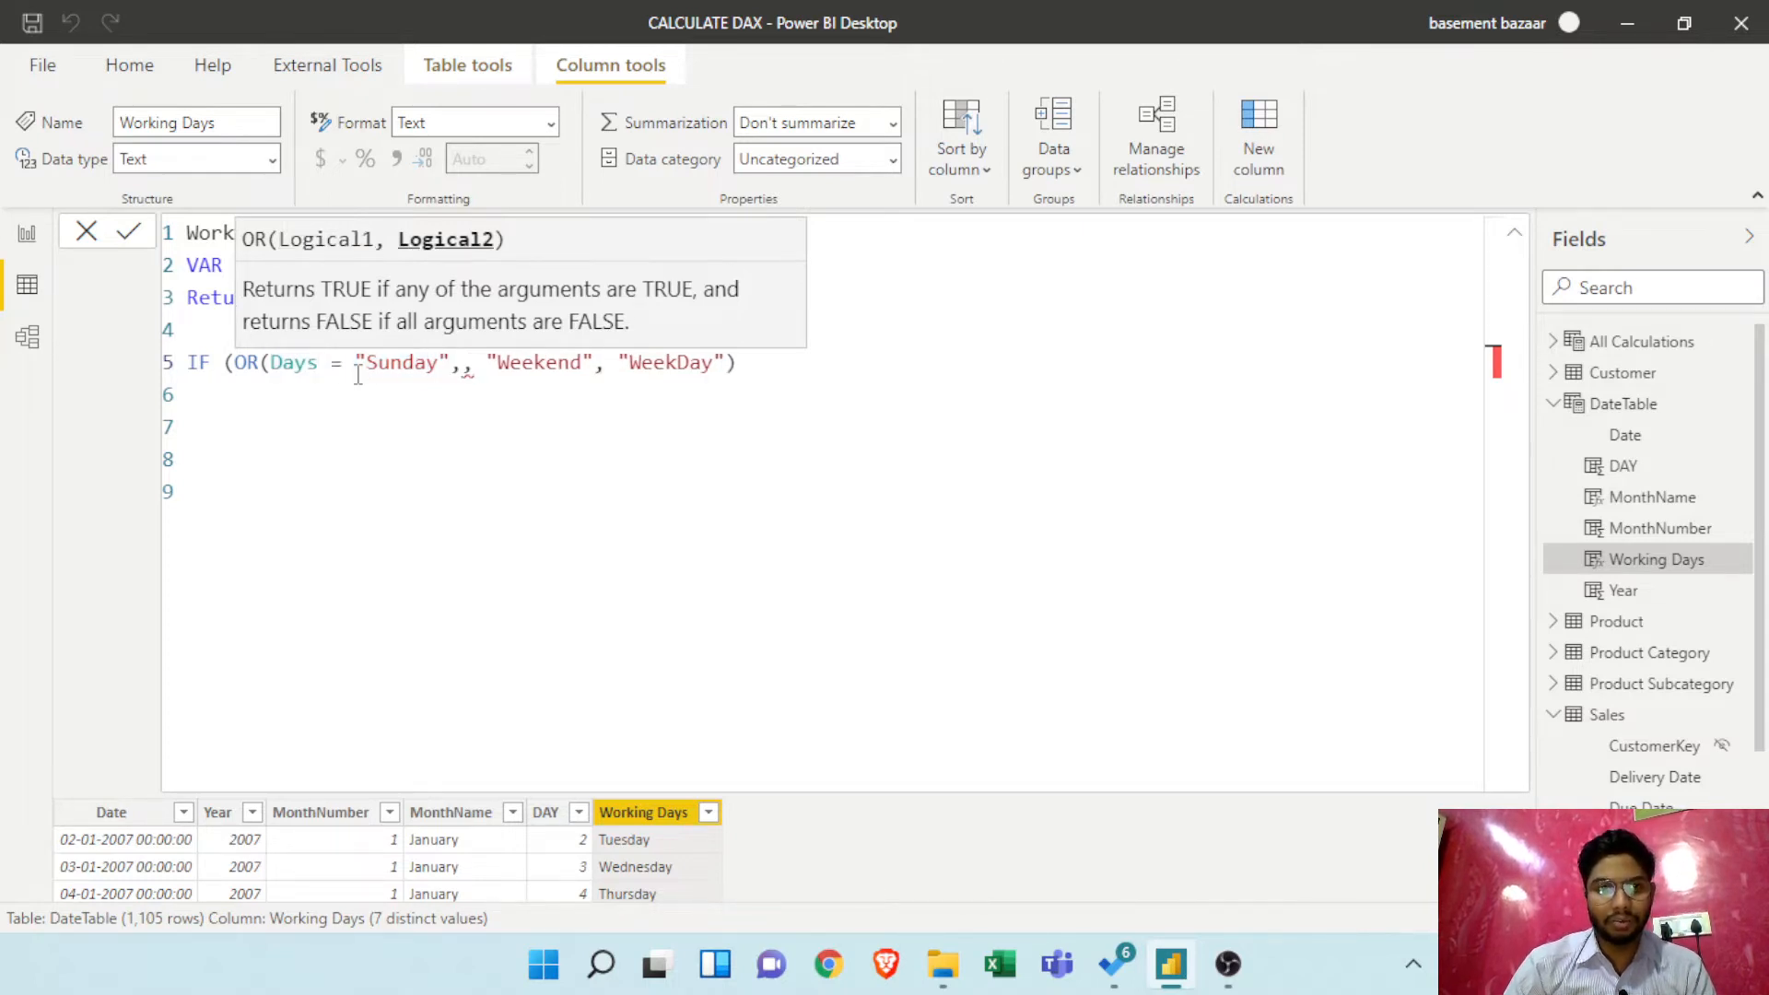
key(ctrl+v)
text())
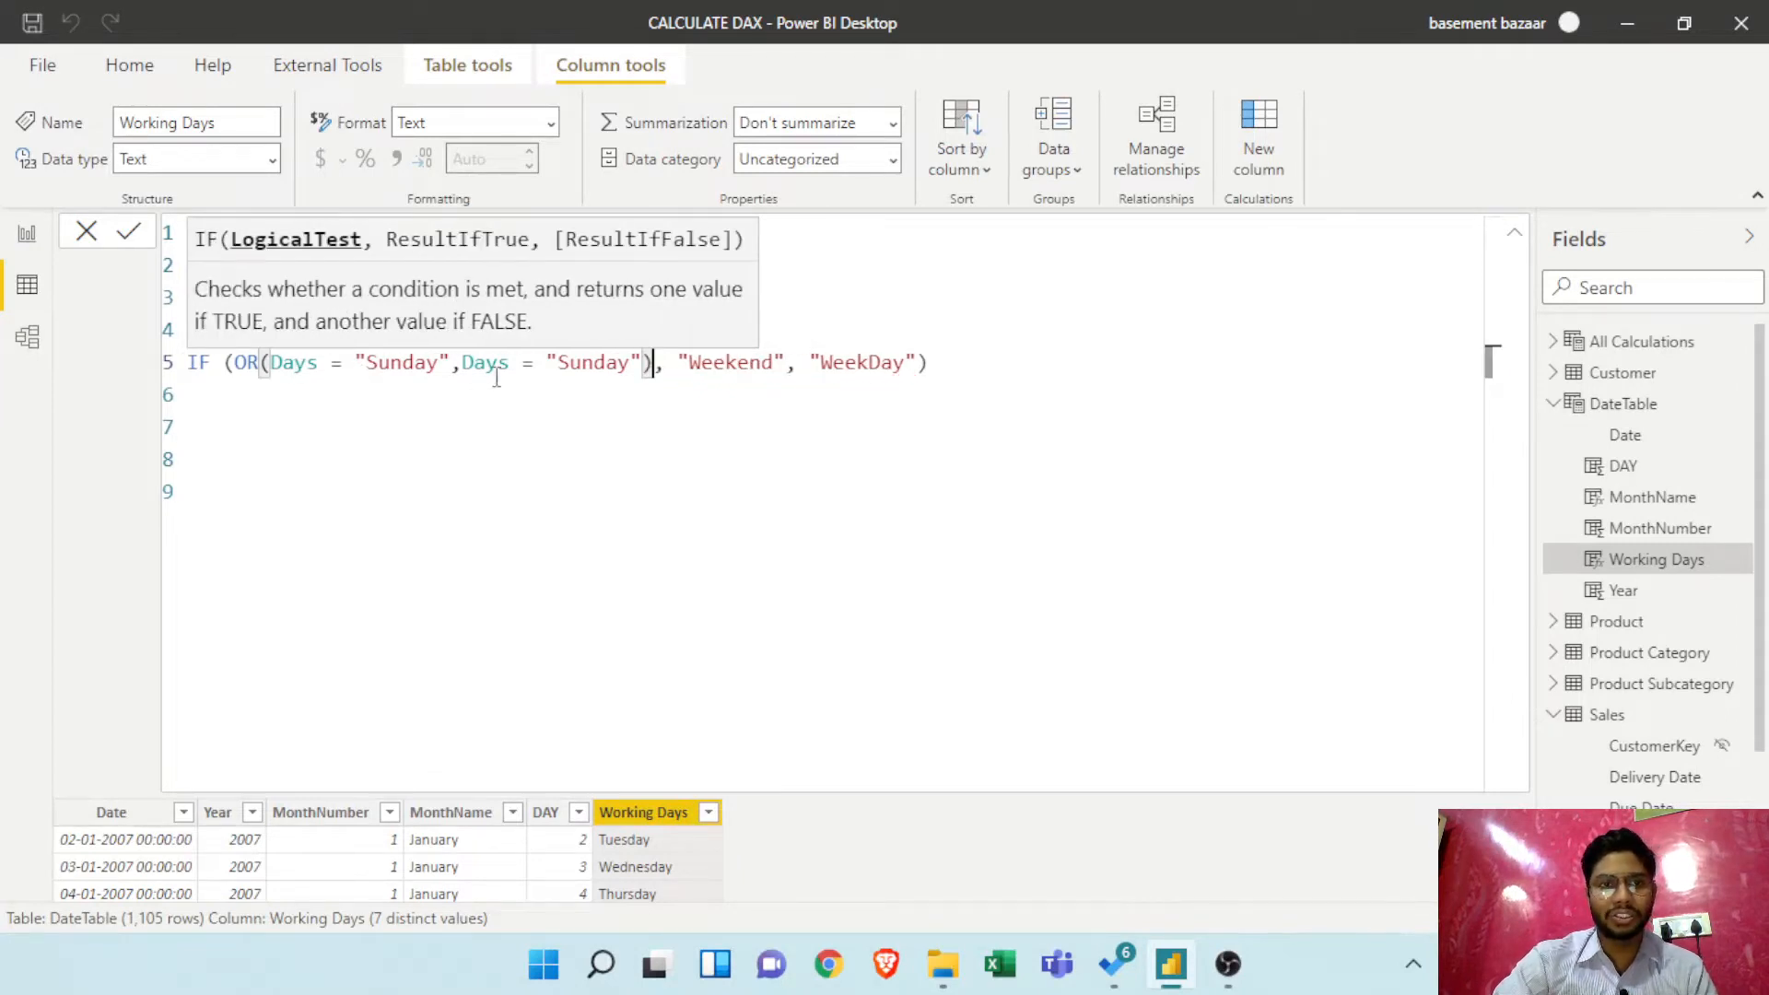
Change the day in the second OR condition to "Saturday"
double_click(586, 364)
text(Sat)
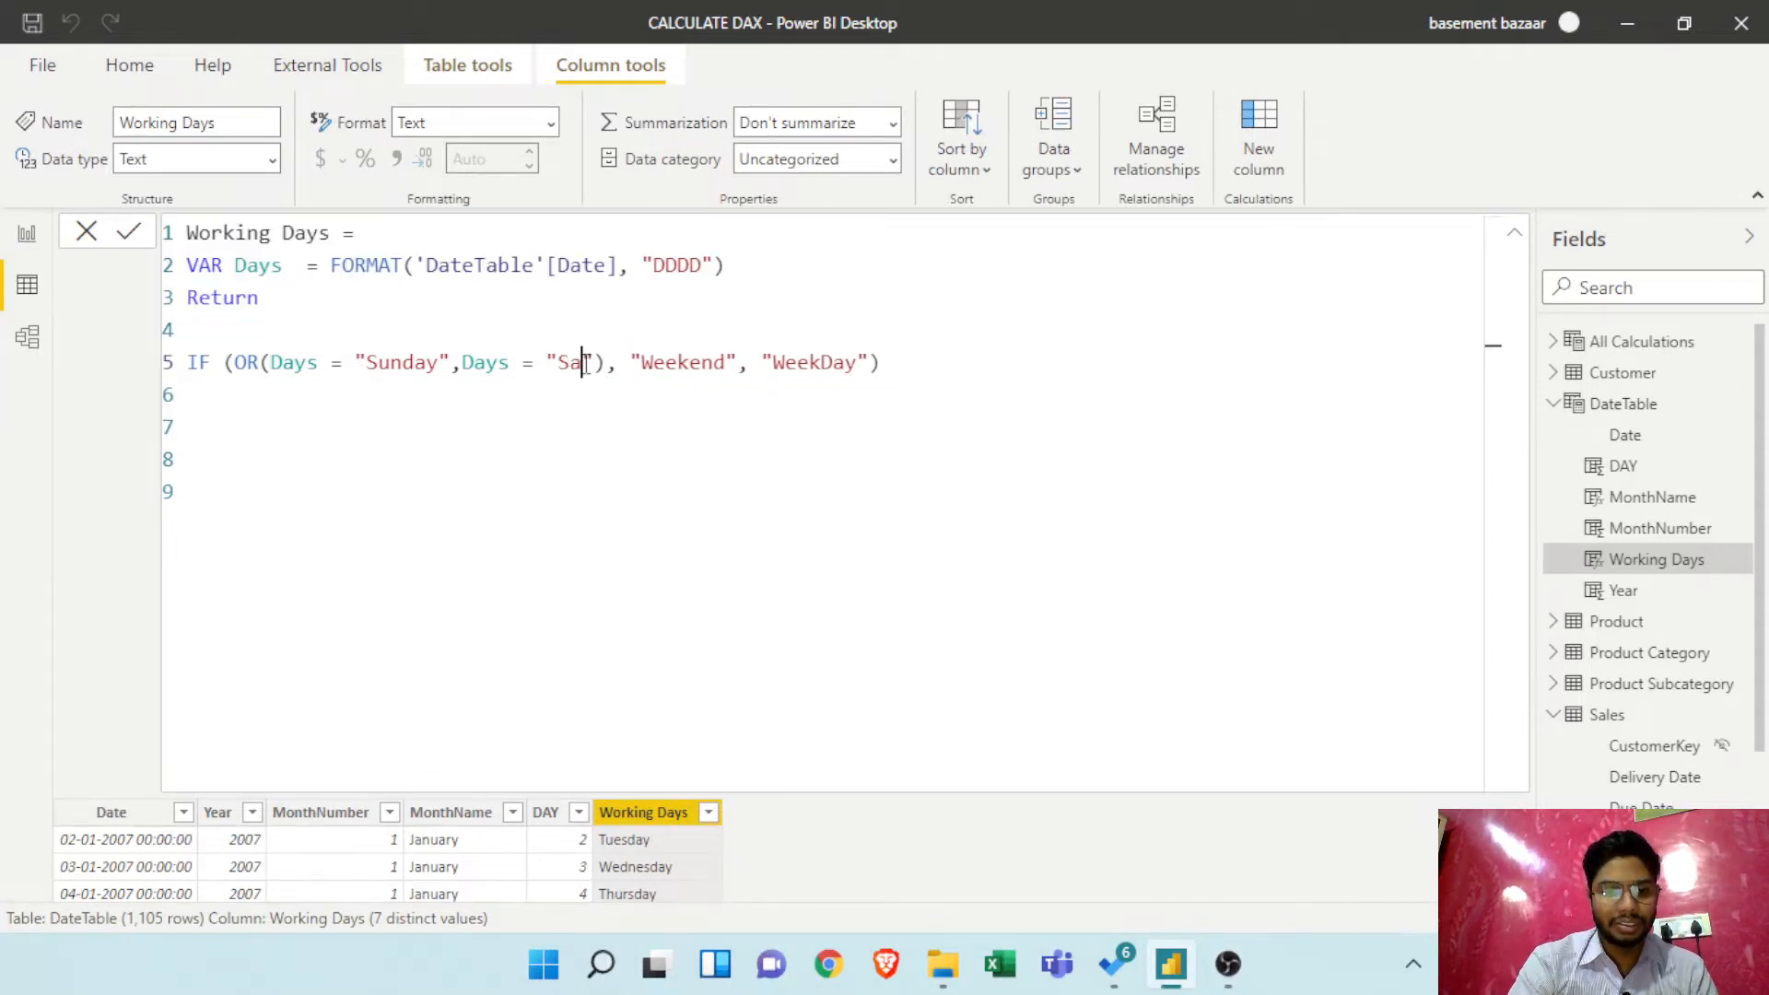
text(urday)
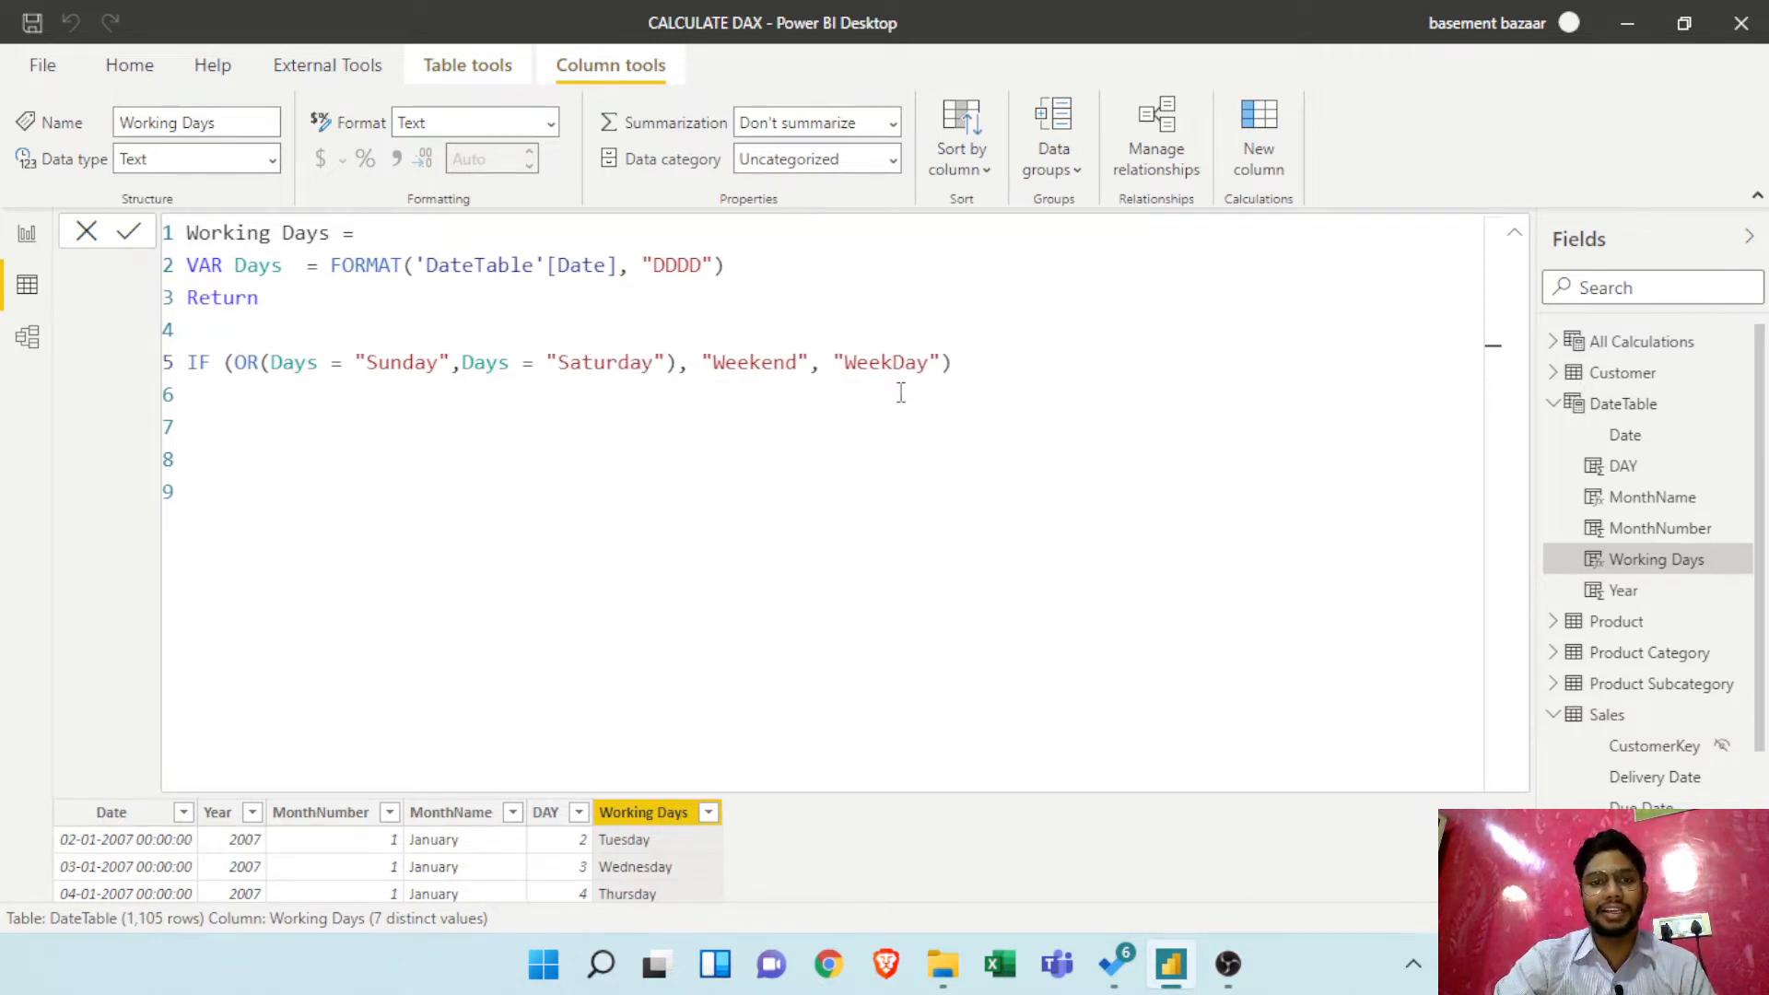
Commit the Working Days formula and collapse the formula editor to review the column's values
click(134, 238)
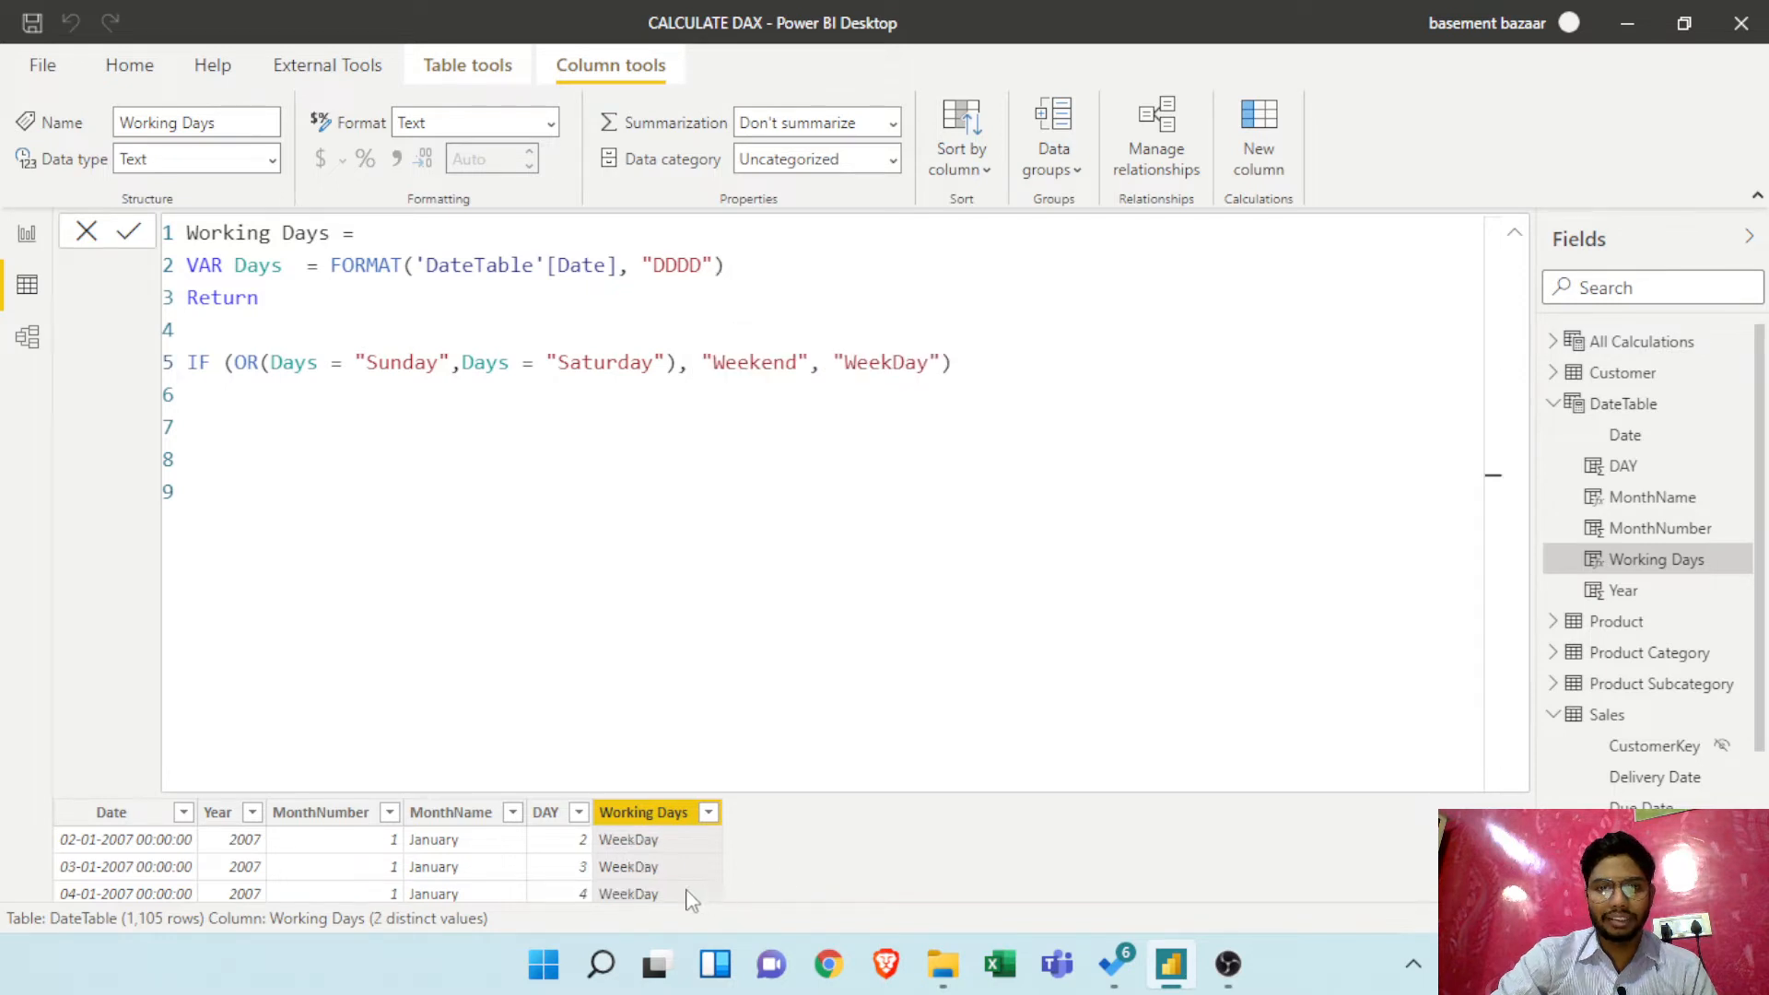
click(1514, 236)
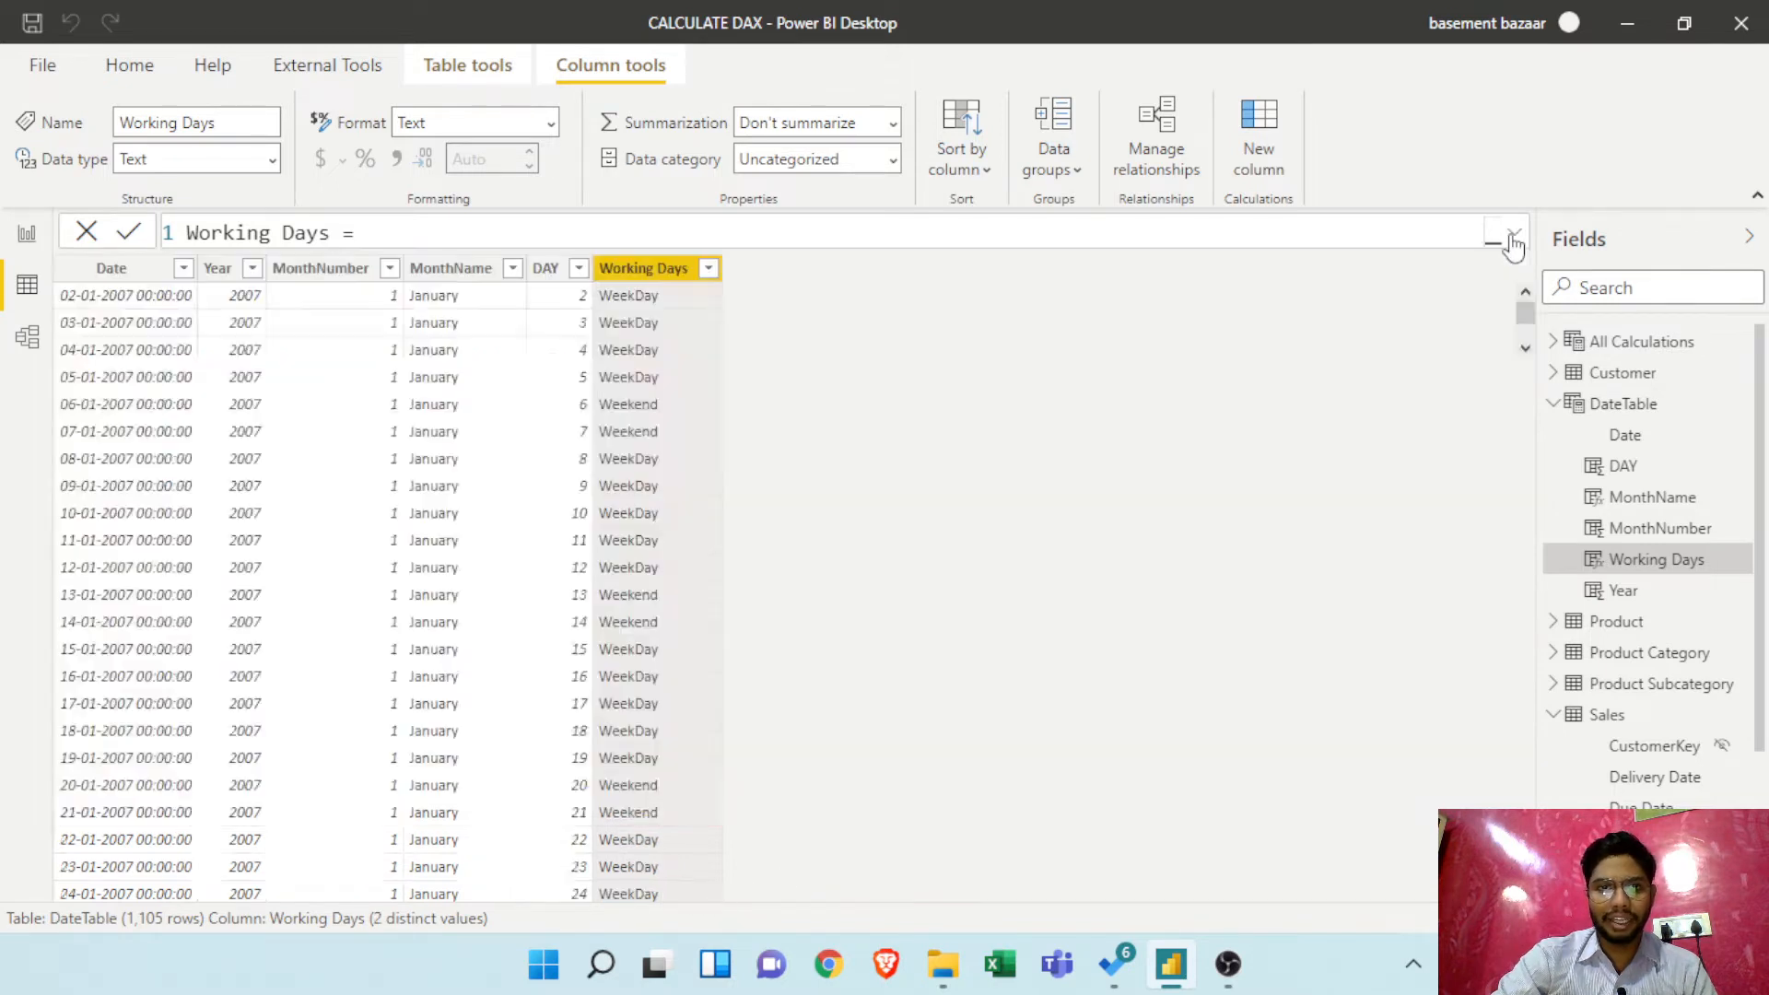
click(656, 433)
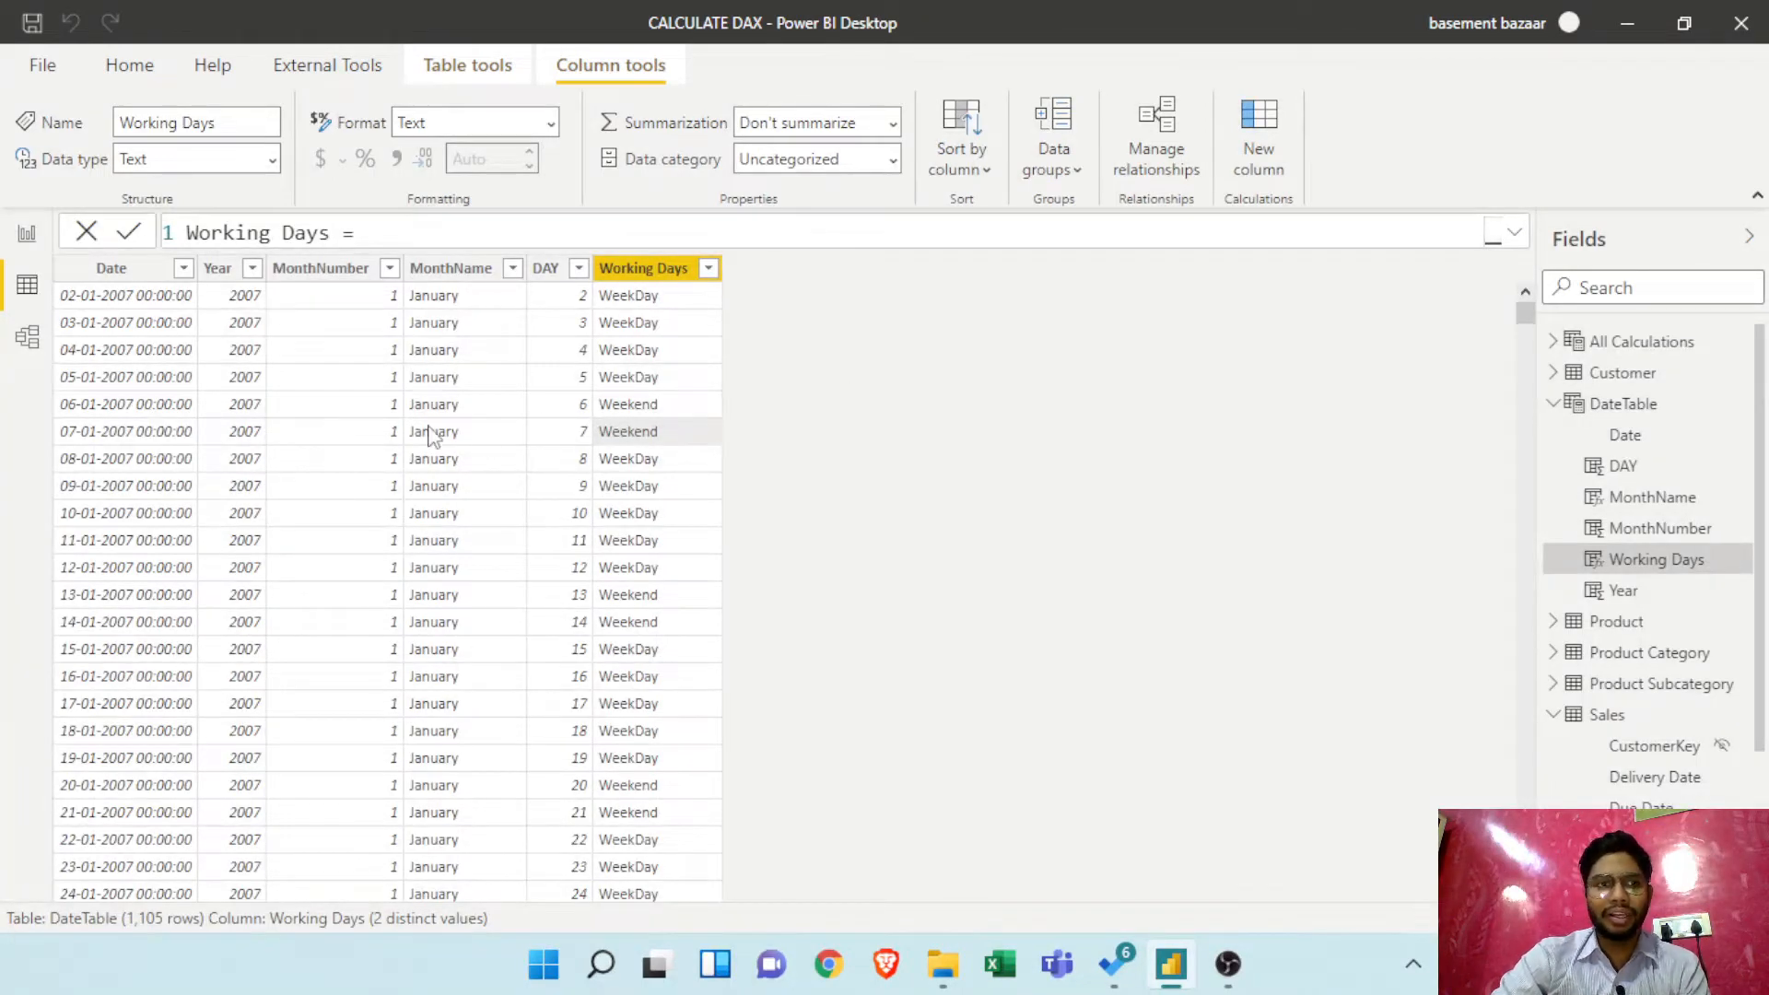
Locate the Sales table in the model diagram and examine its relationships to the other tables
click(27, 338)
click(26, 284)
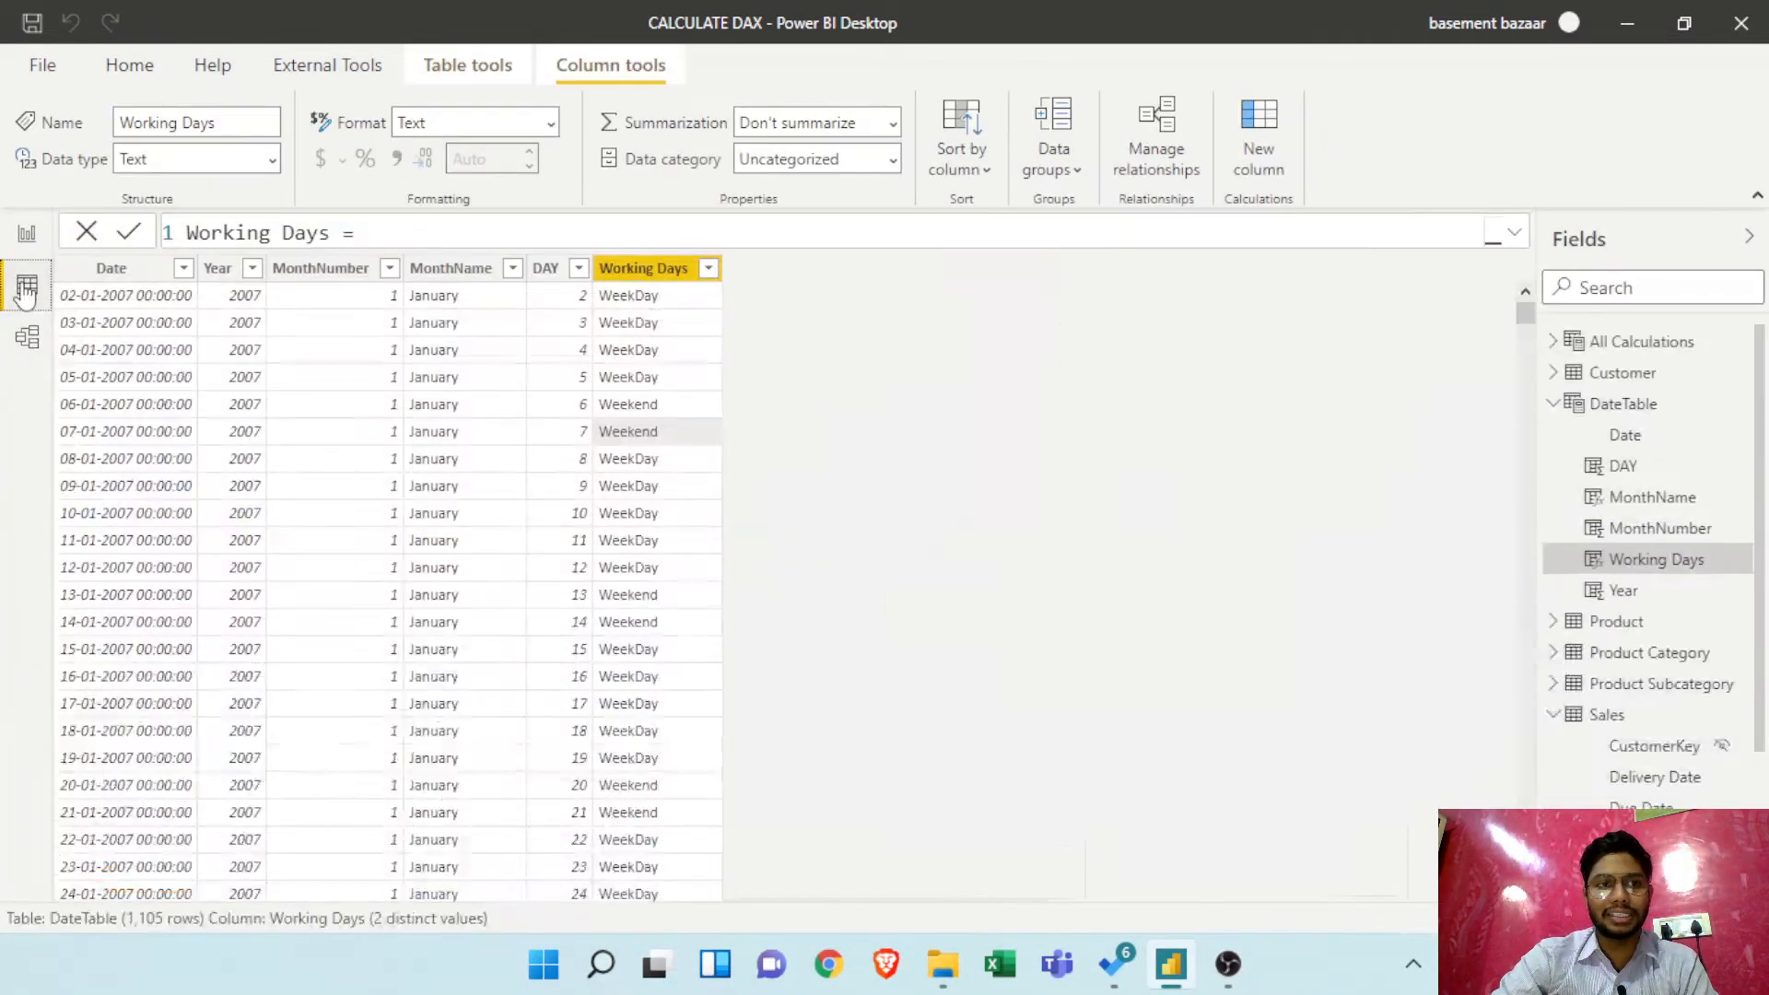
click(26, 338)
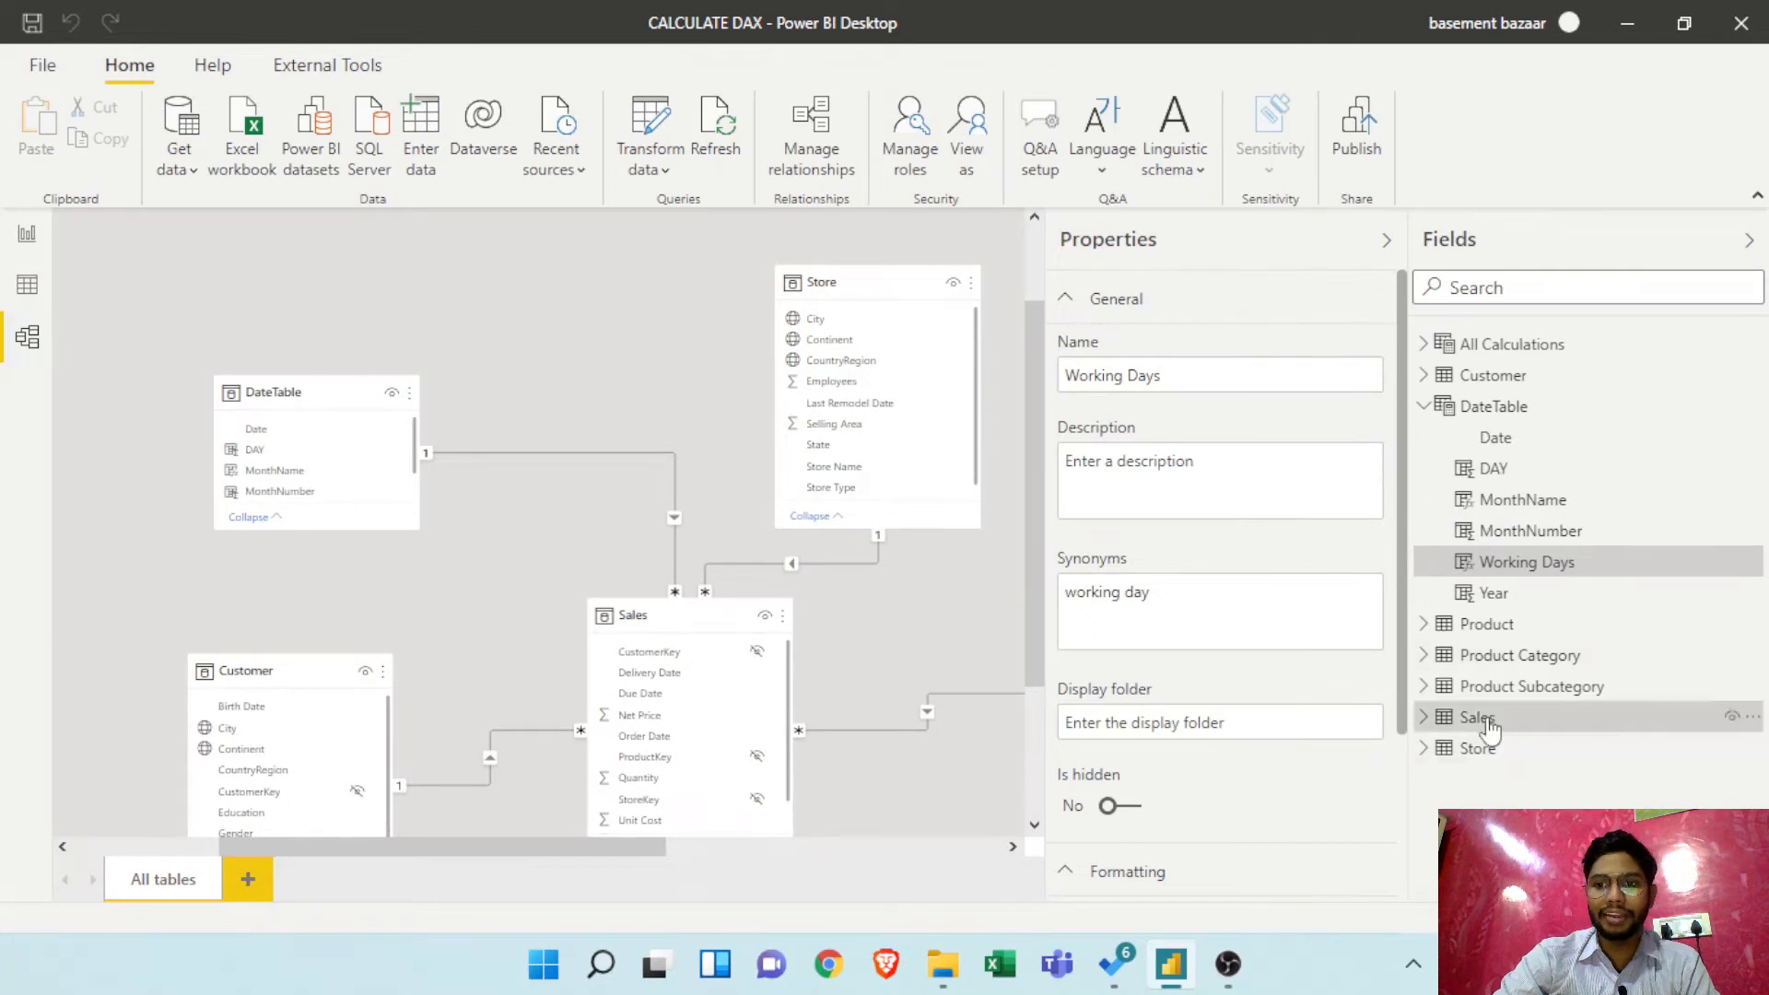
click(1477, 717)
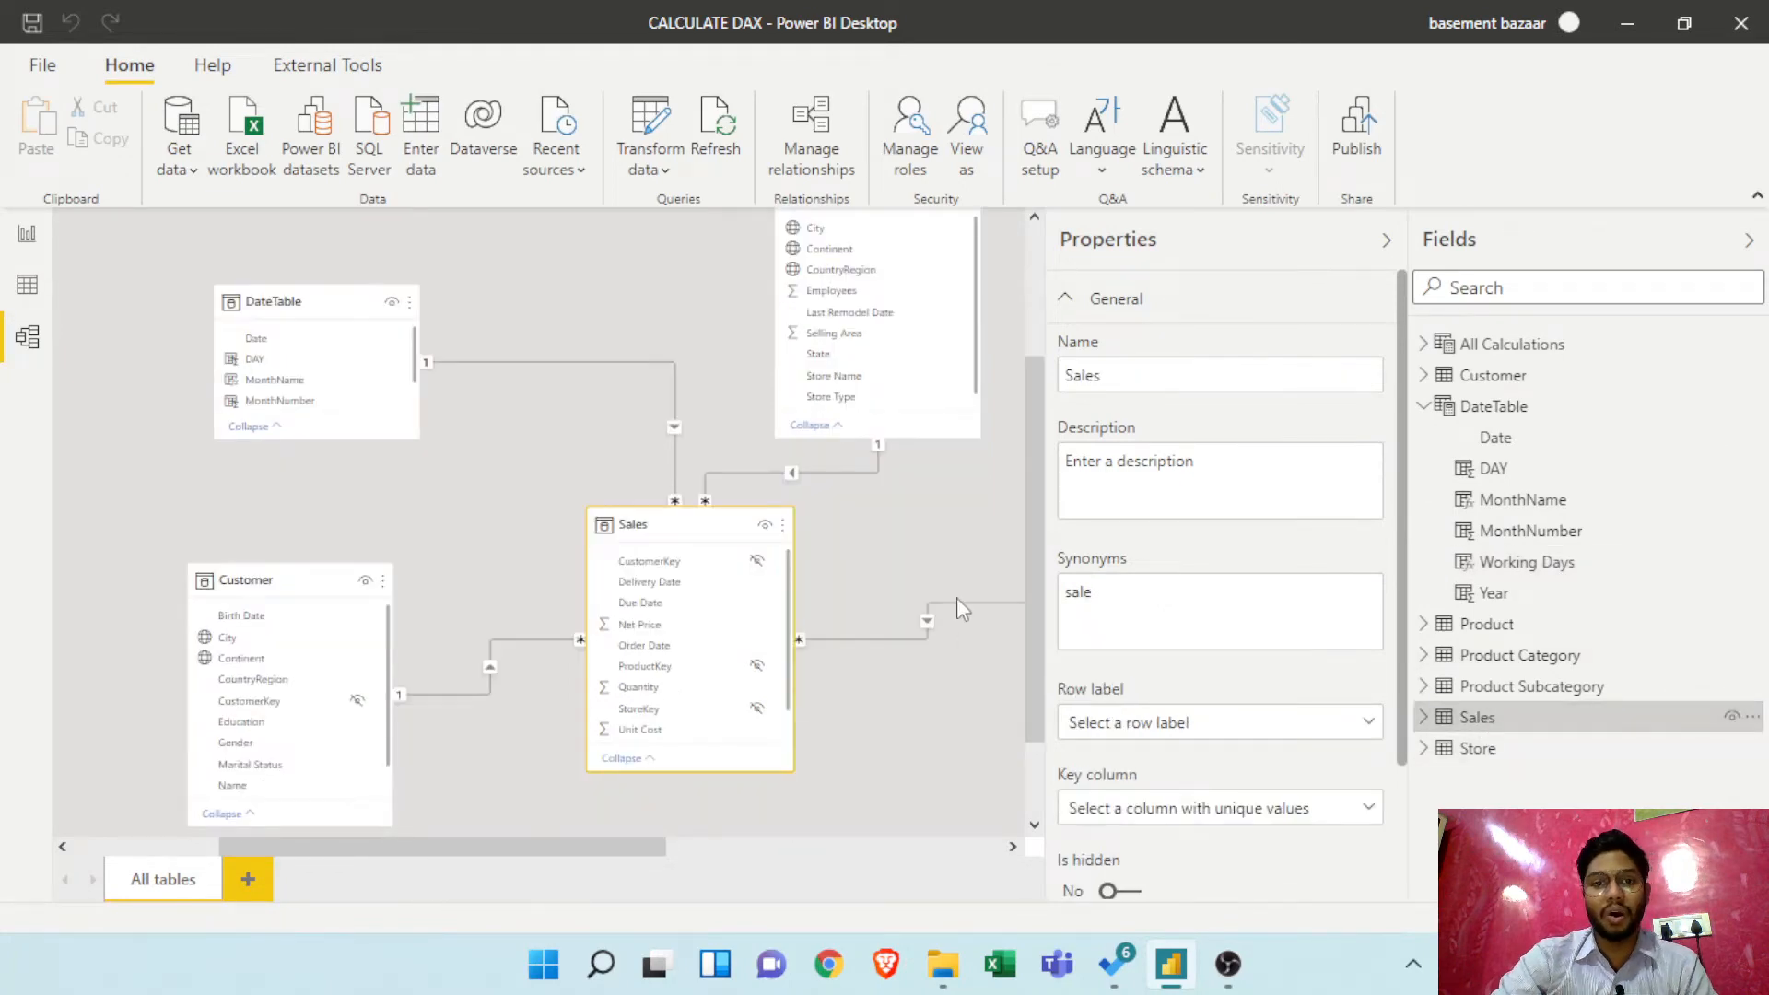
drag(624, 848, 87, 395)
Return to the data view and display the rows of the Sales table
click(27, 284)
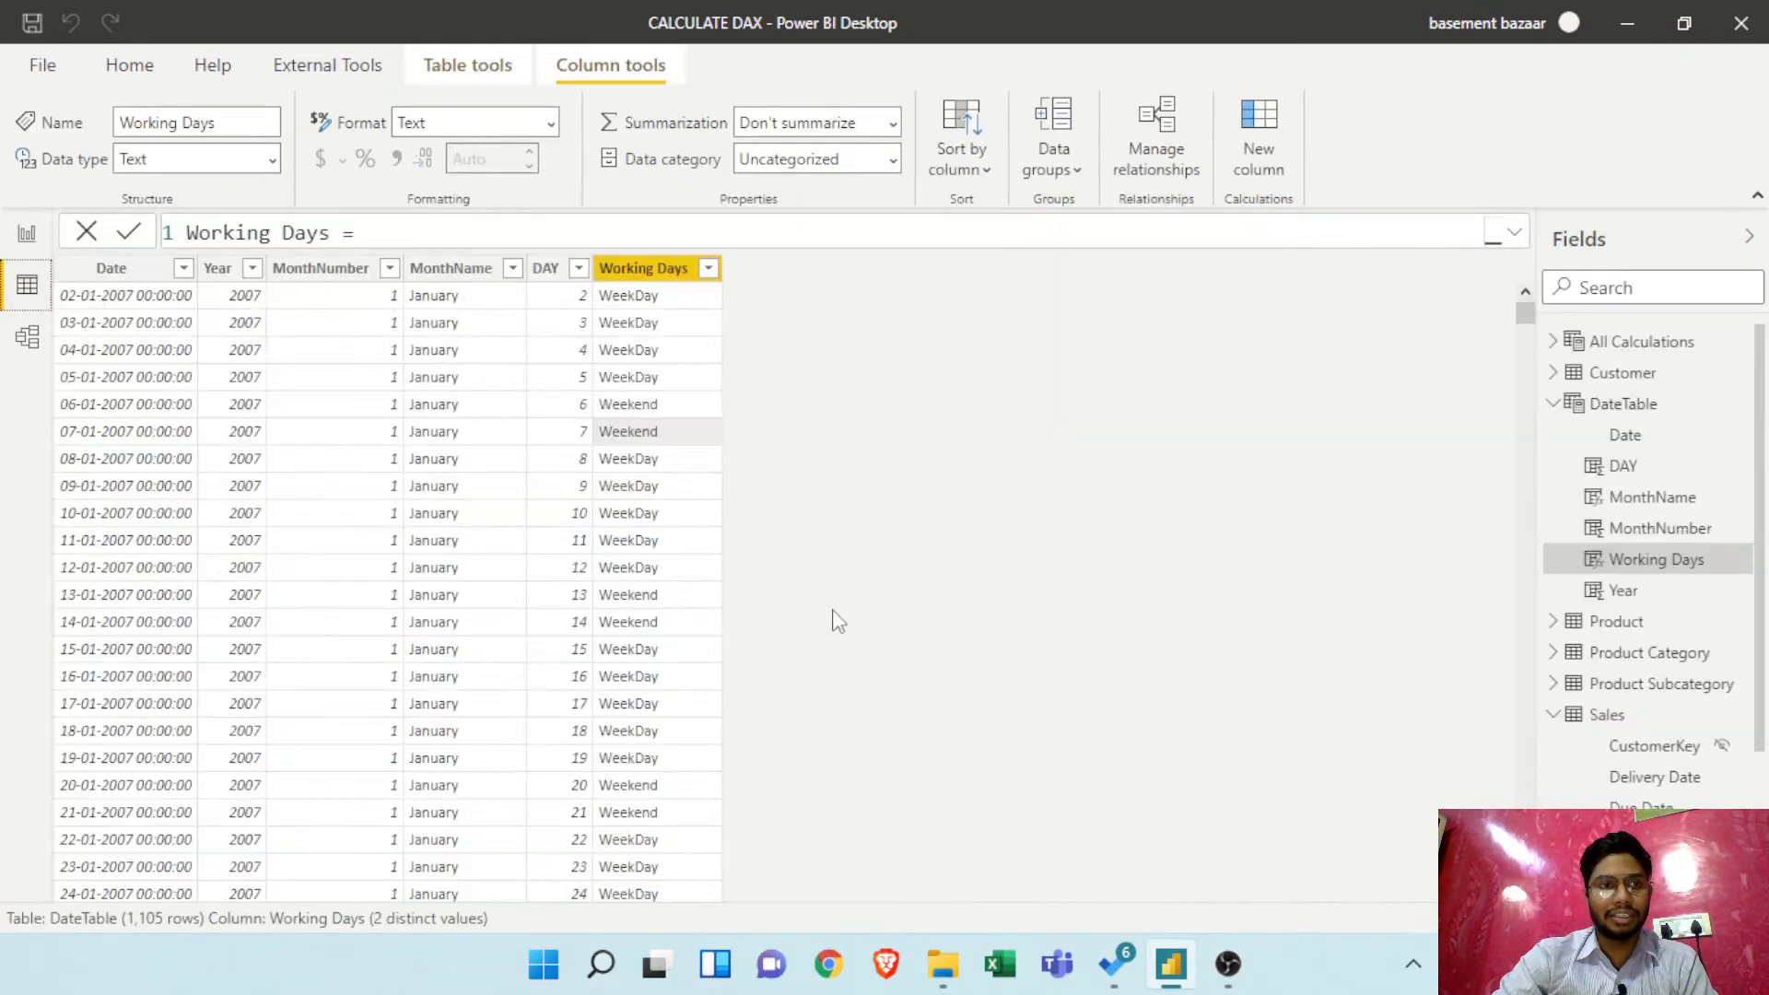
click(1604, 717)
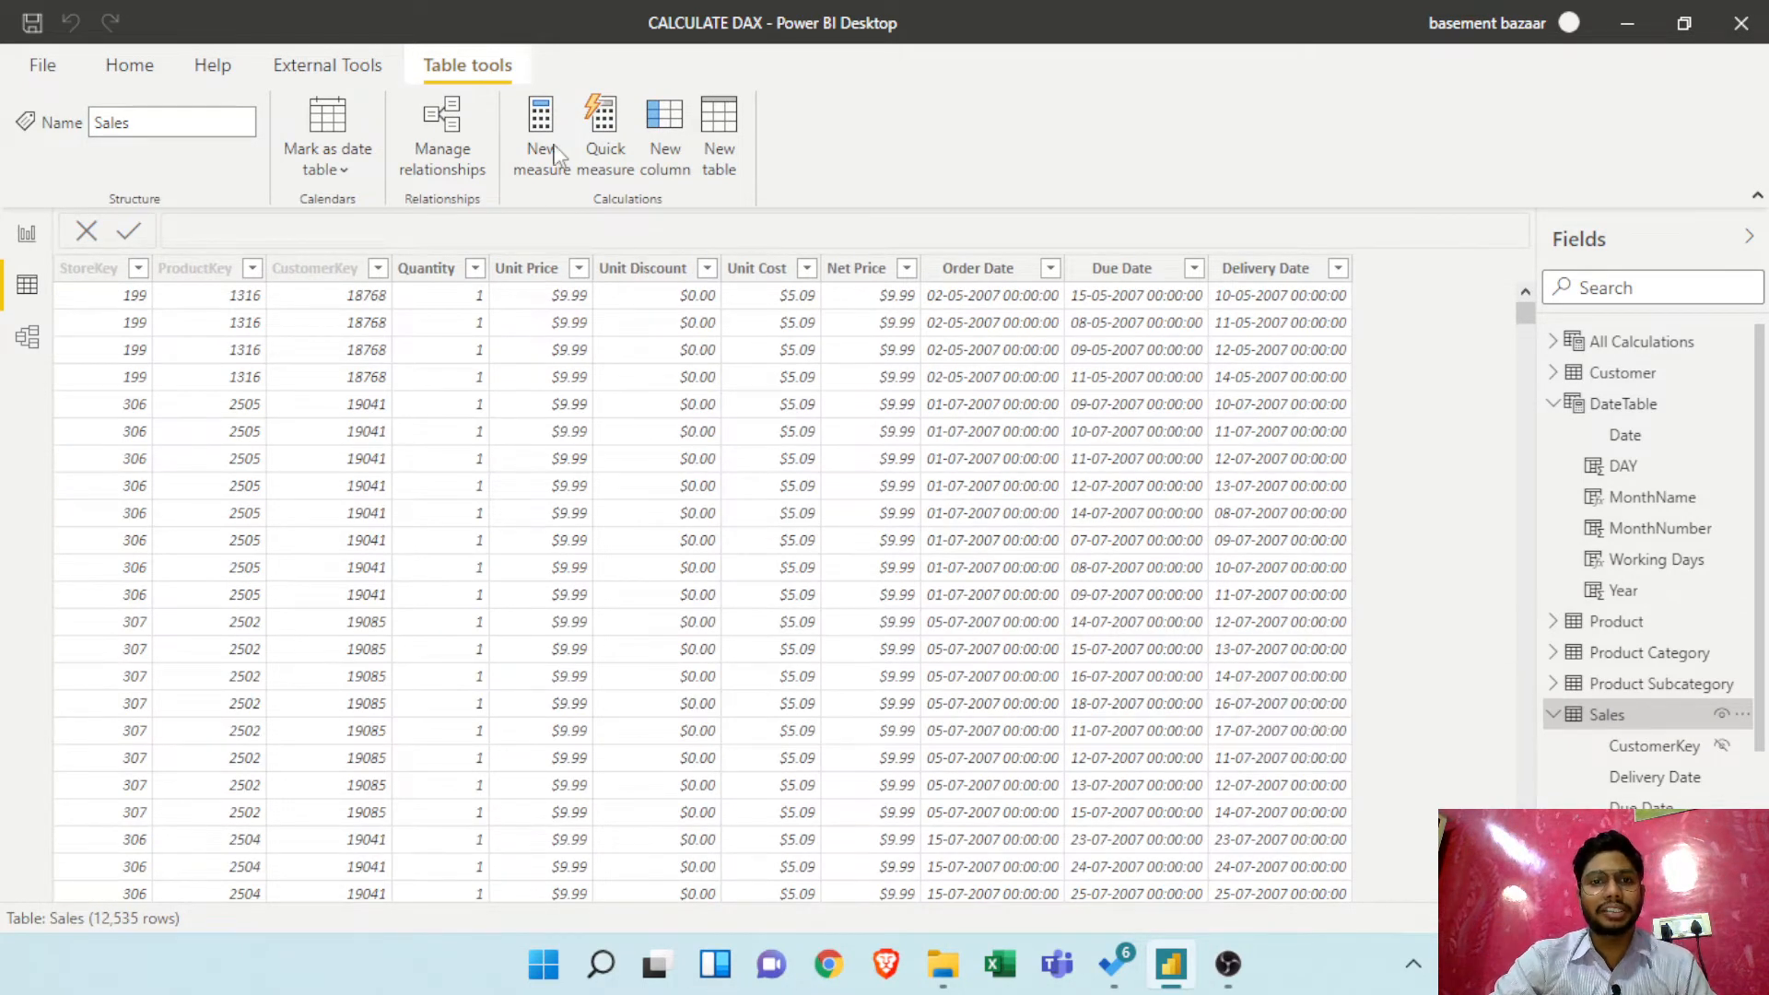
Add a calculated column to the Sales table with the formula COUNTROWS('DateTable')
click(666, 130)
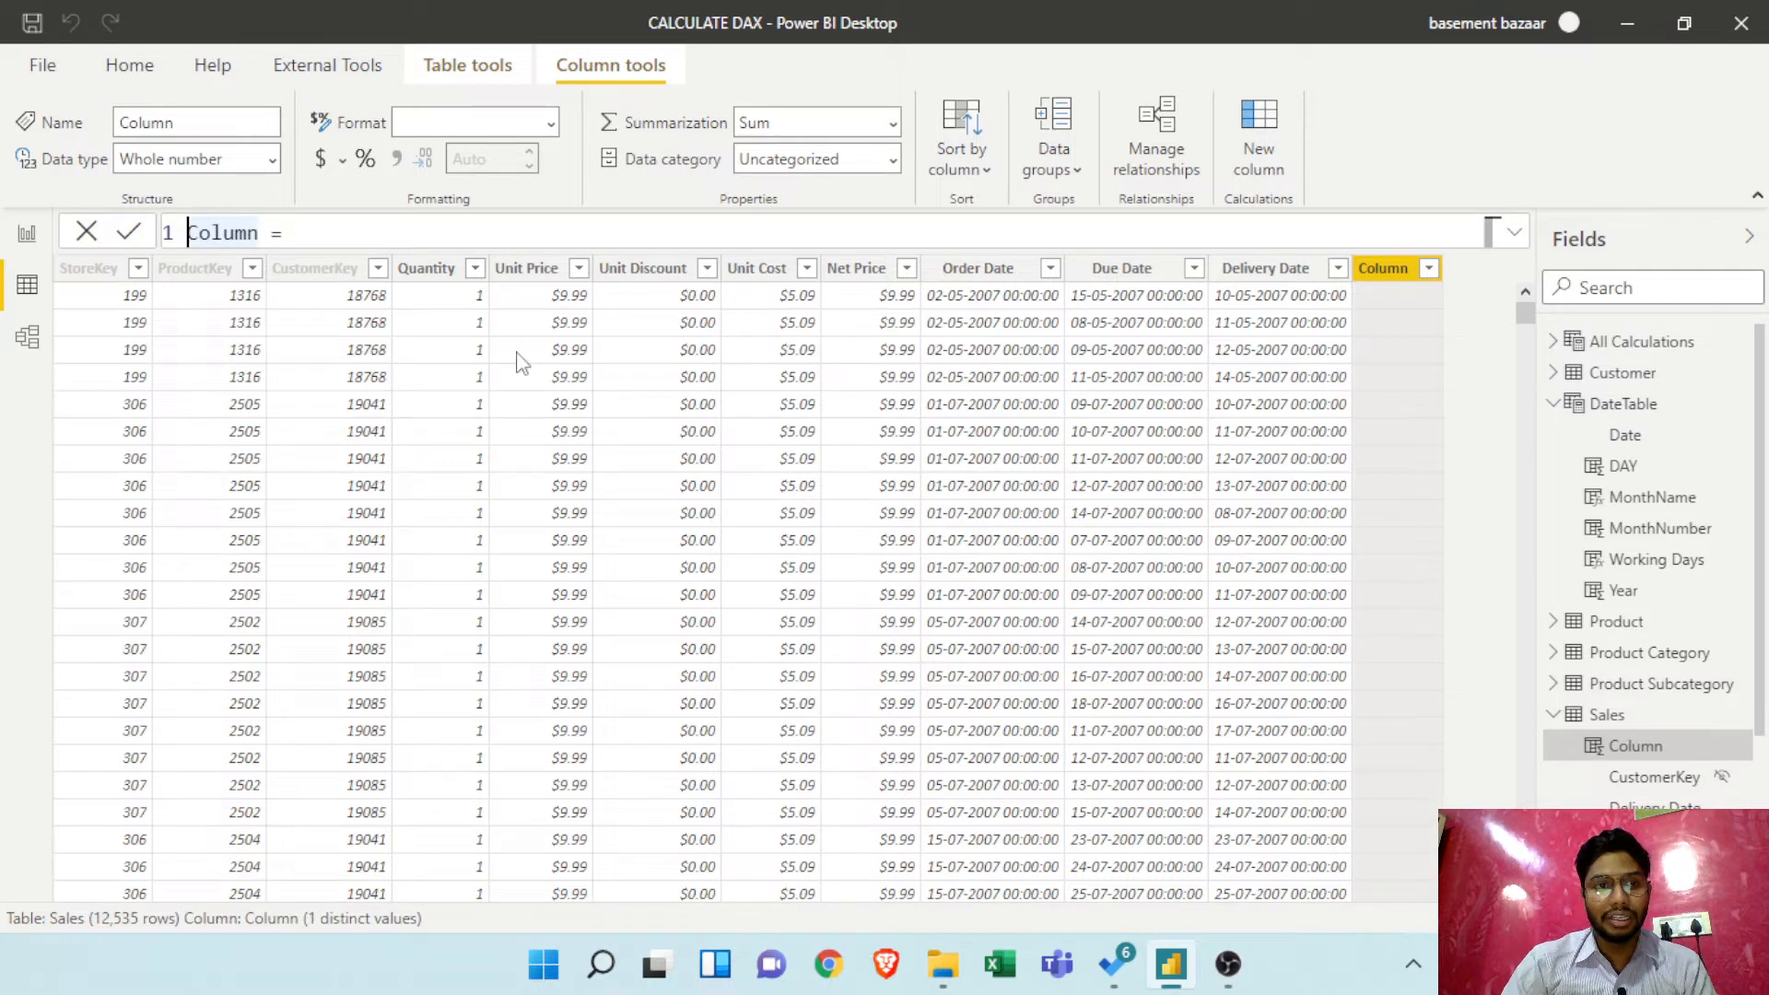
text(COU)
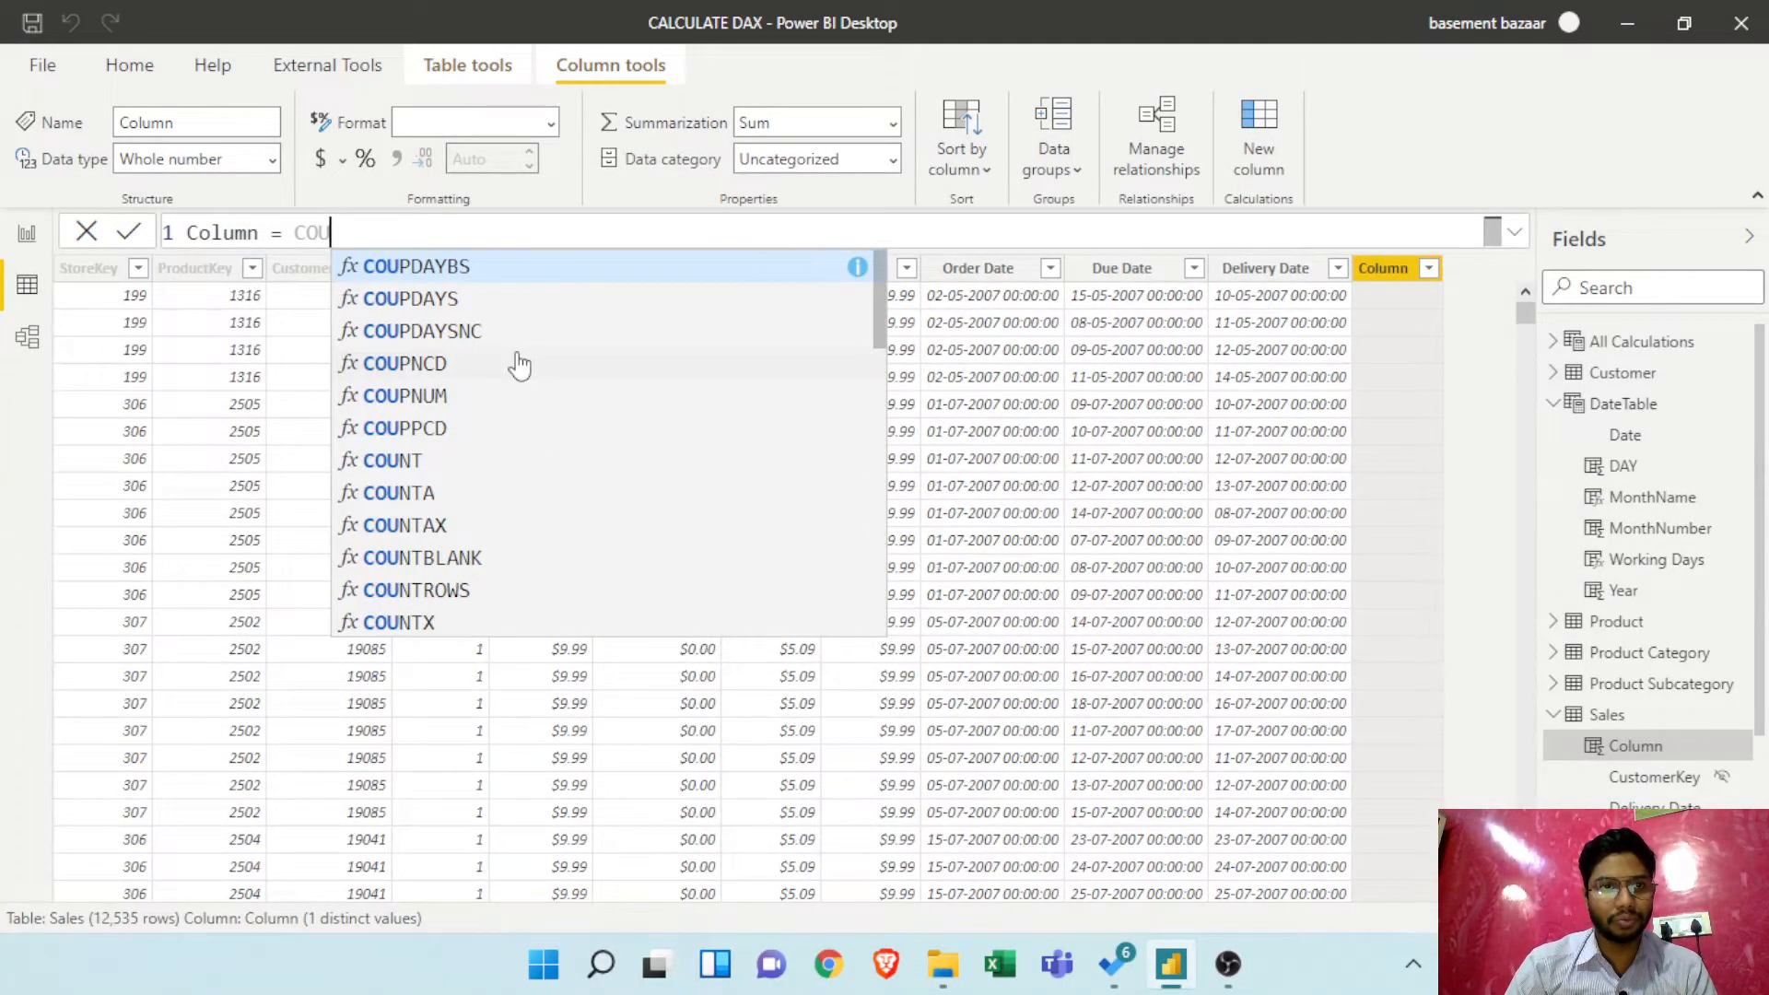
text(NT)
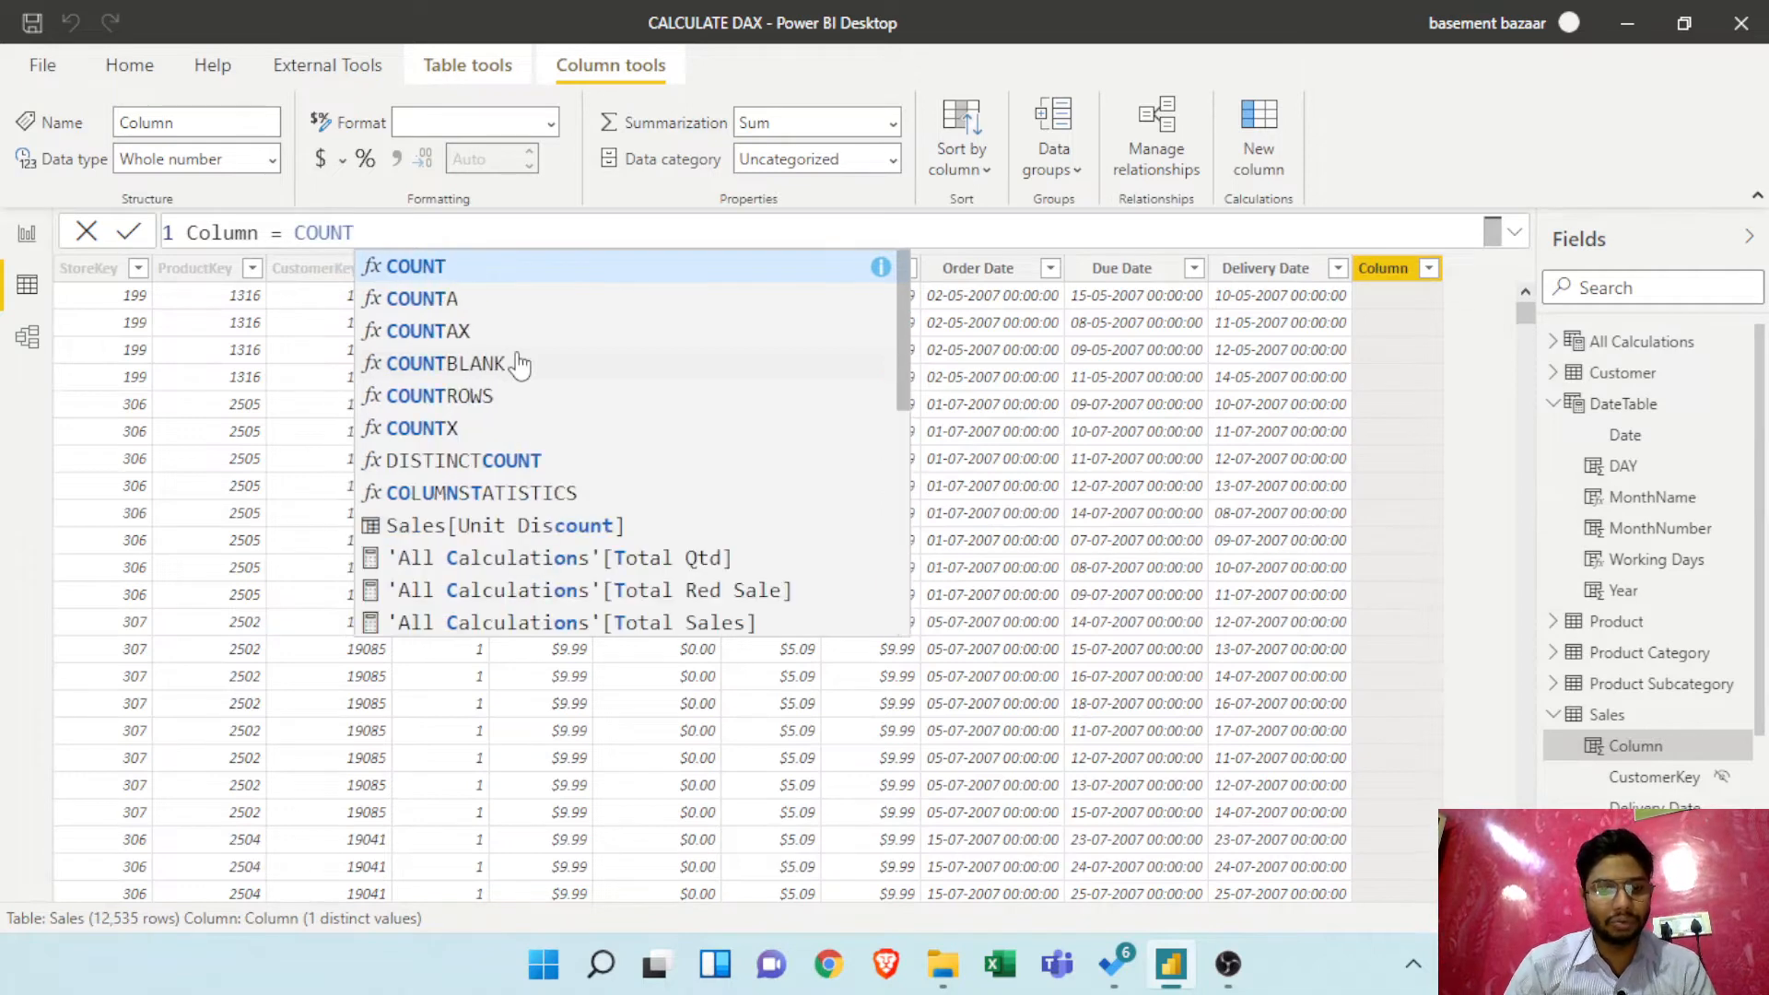
text(ROWS)
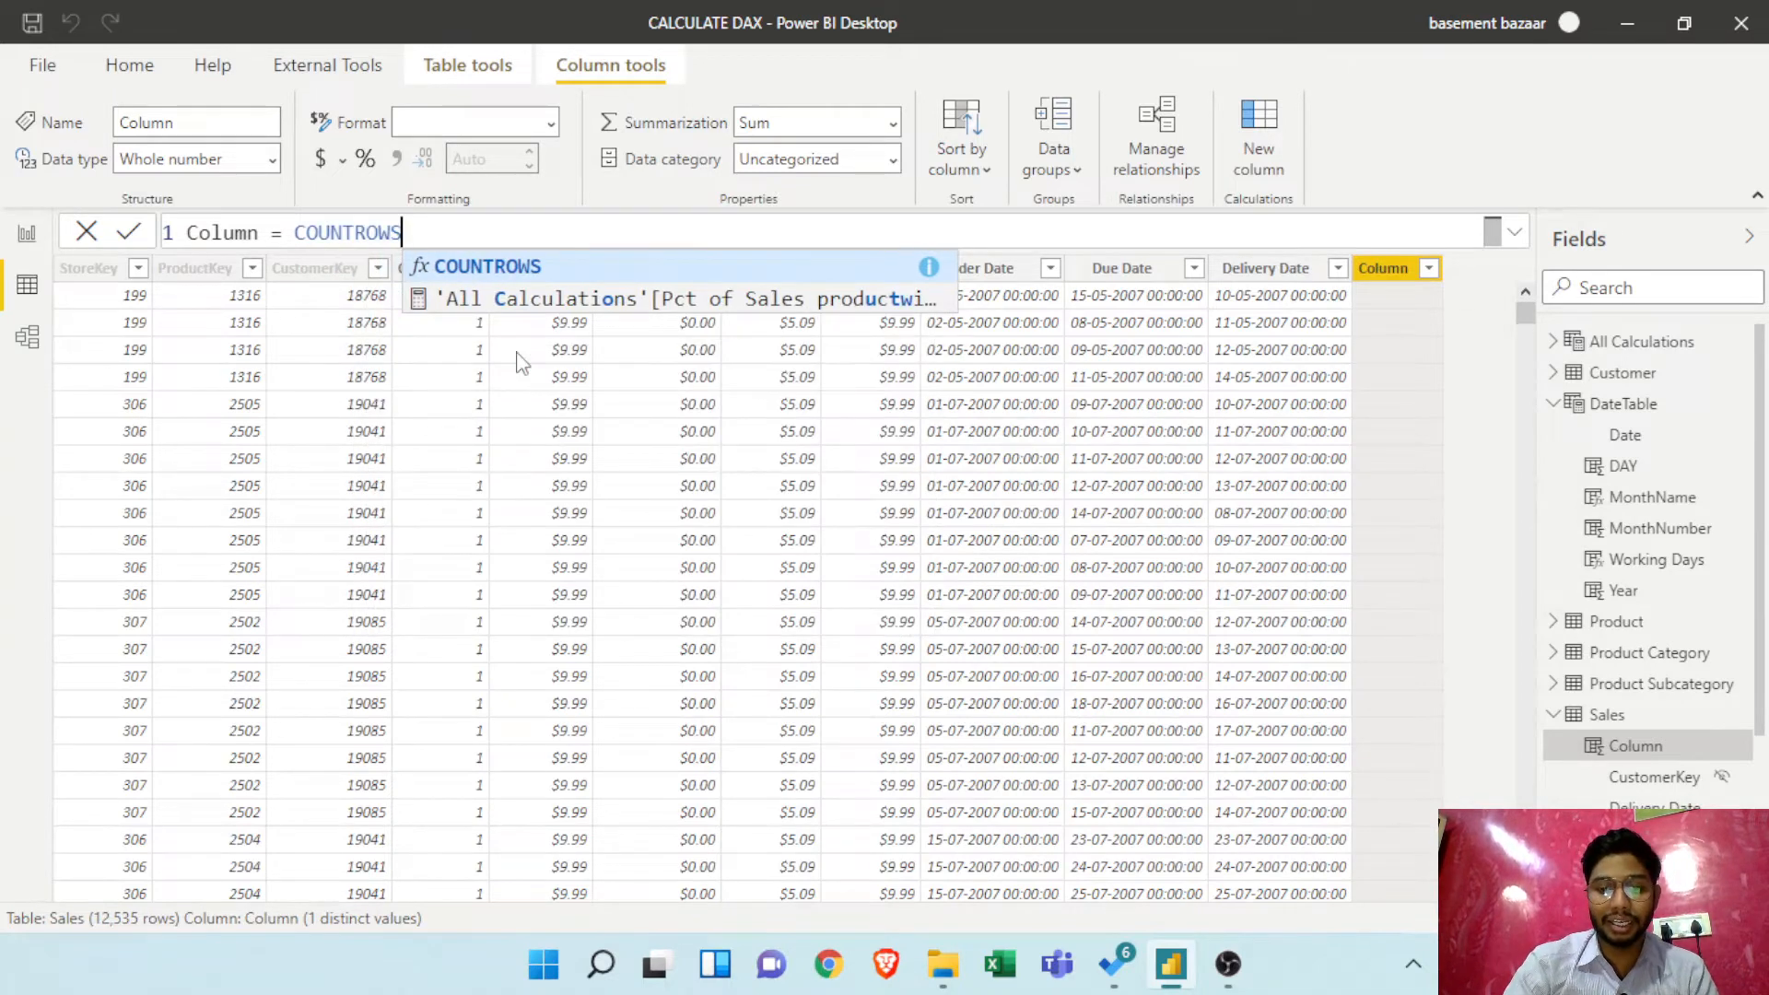
text(('da)
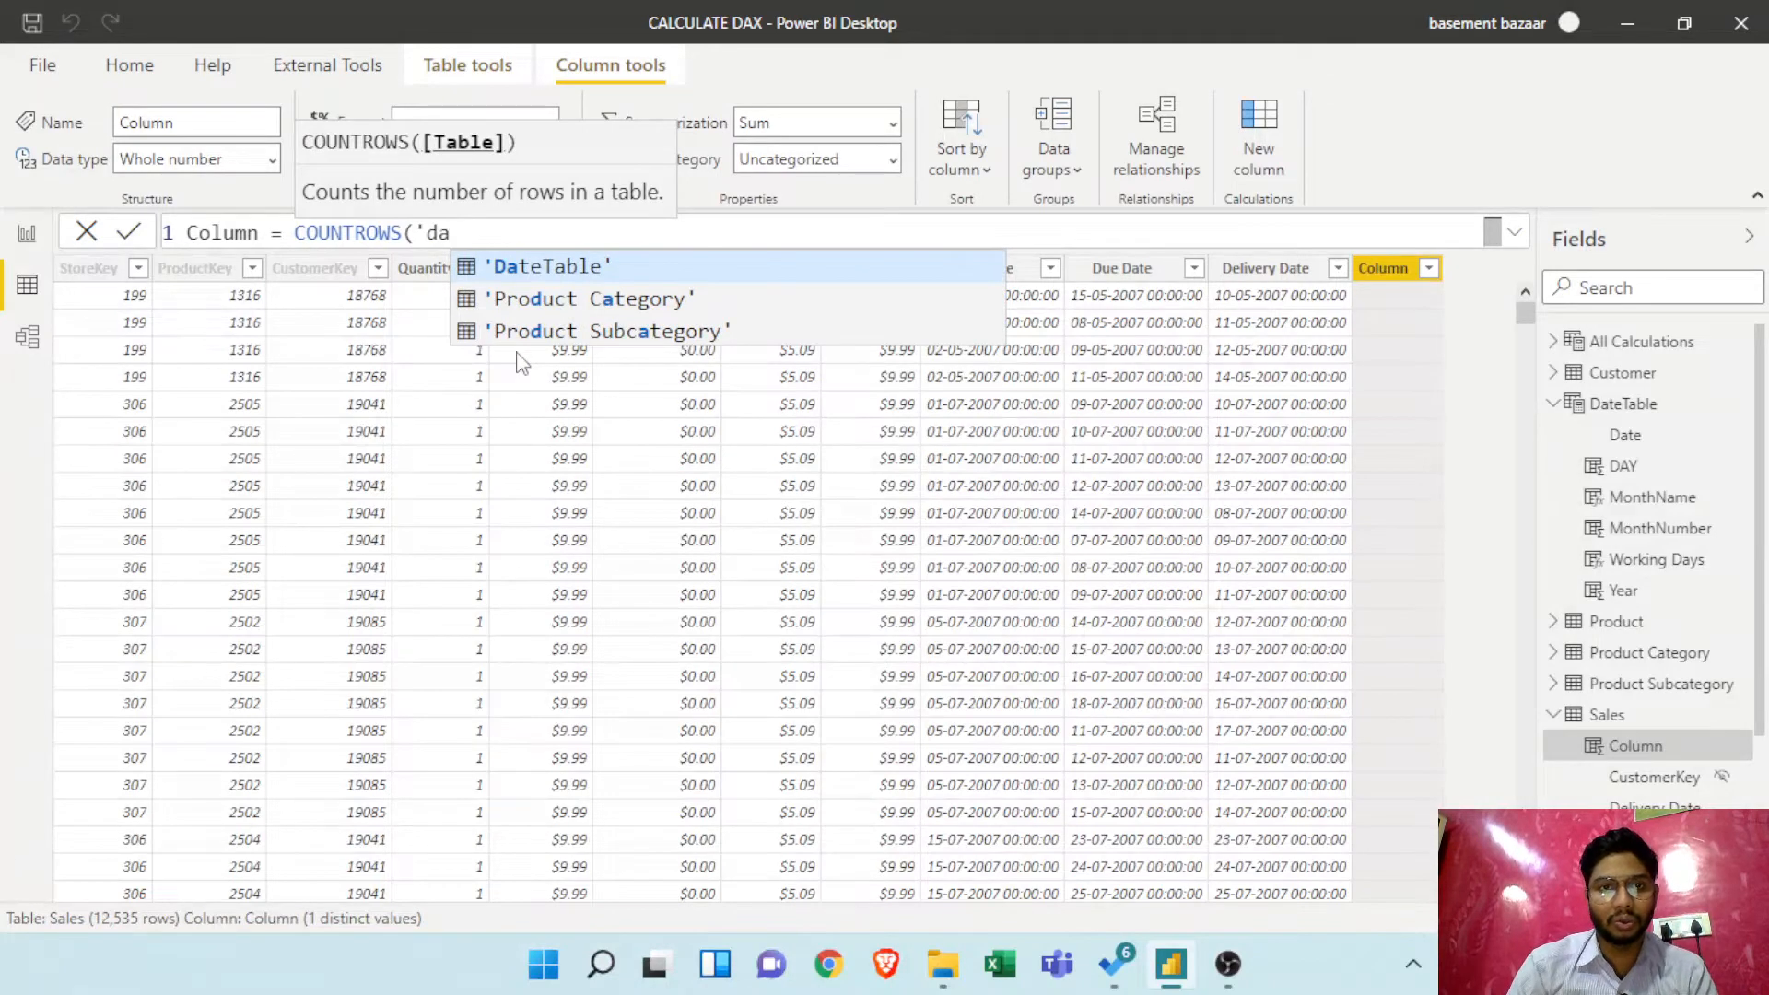
key(Tab)
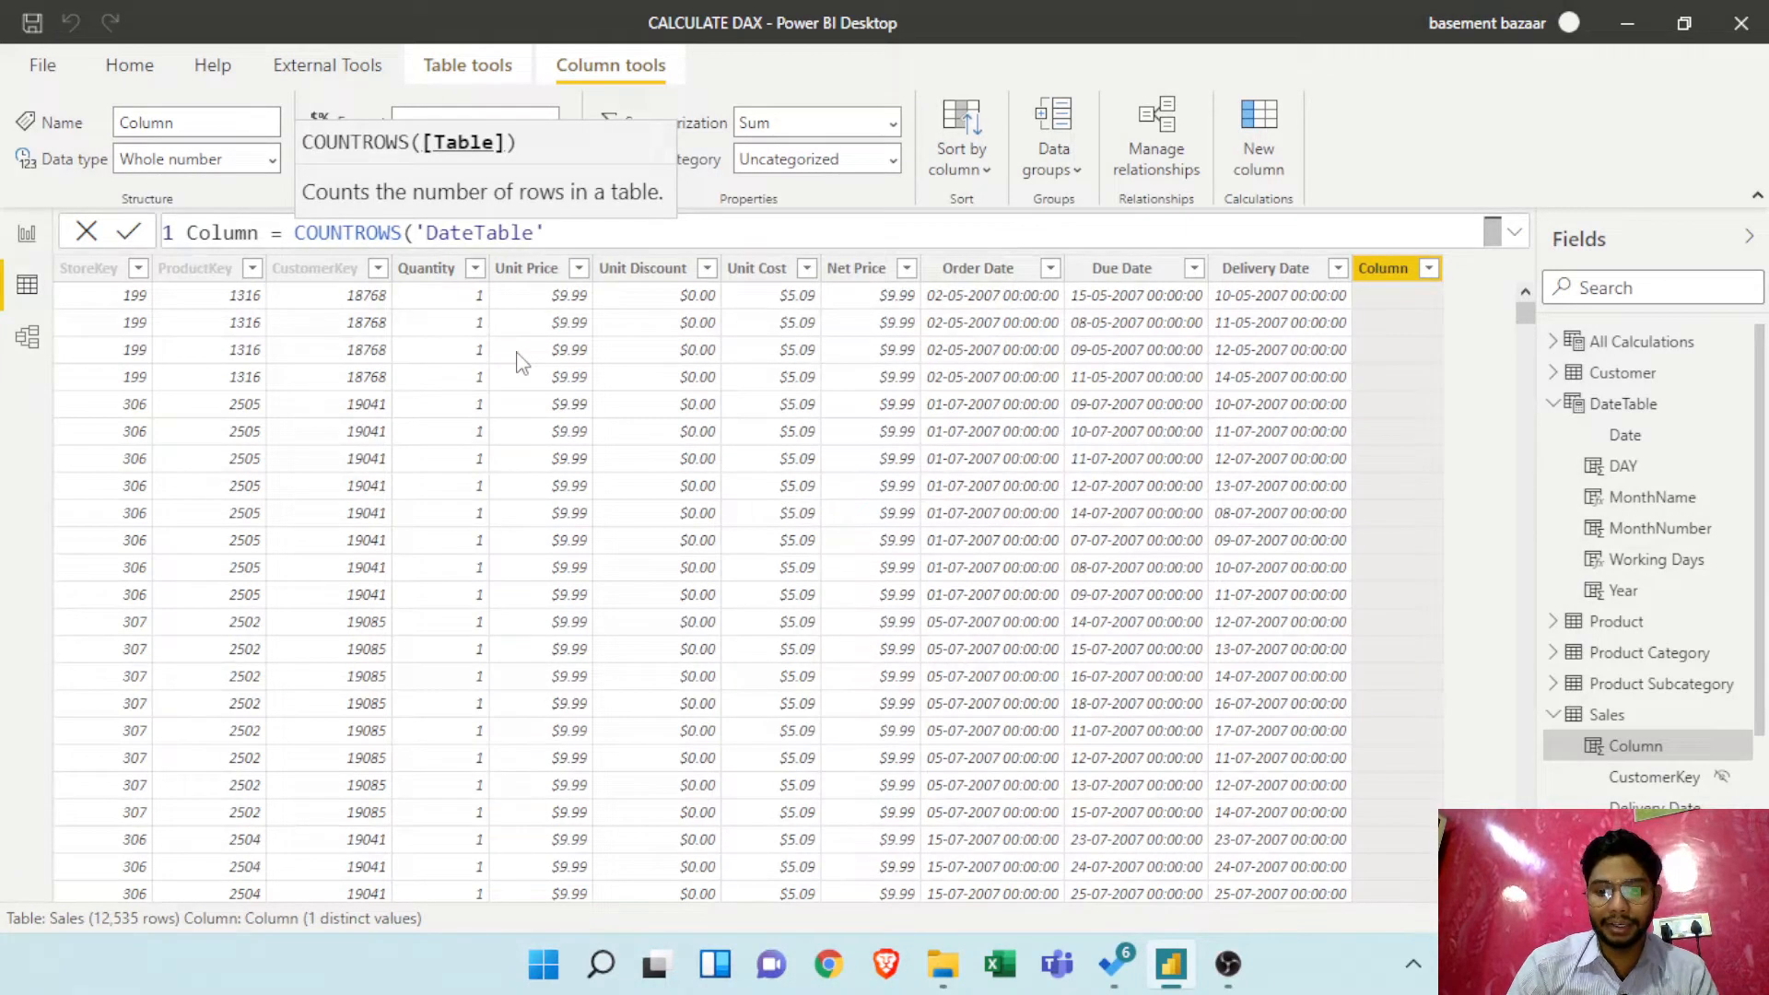
text())
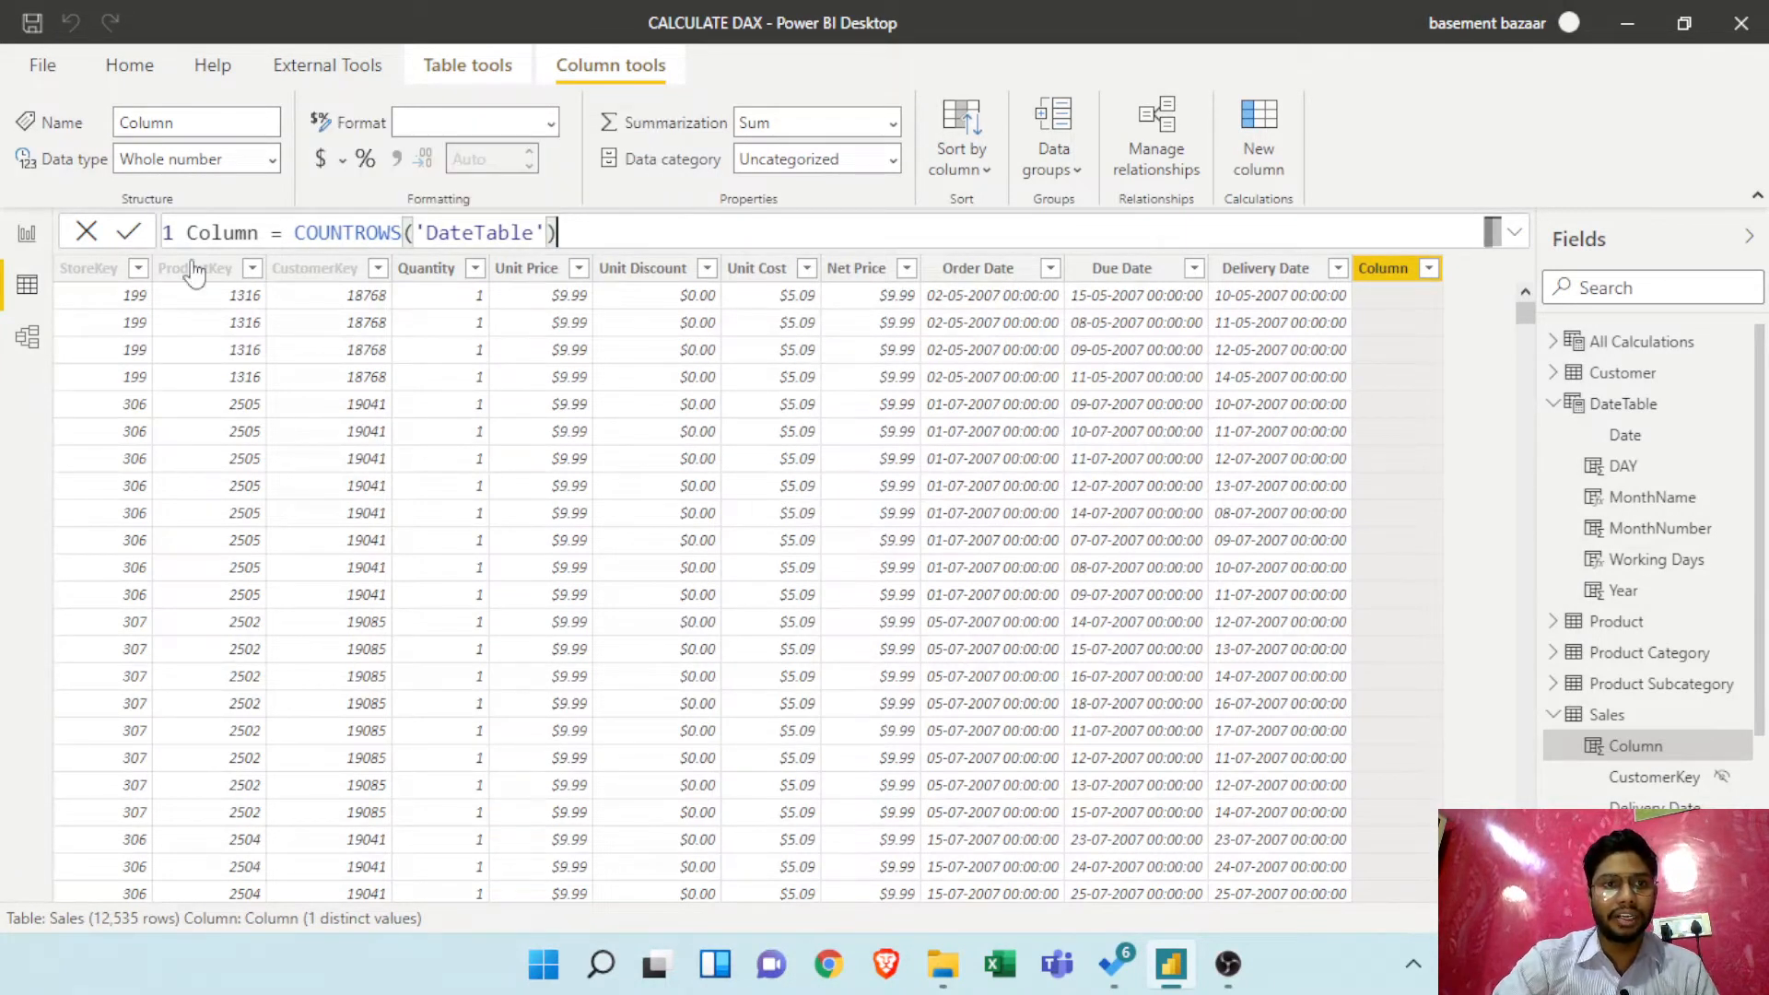
Replace the default column name in the formula with Working / Business Days
double_click(213, 236)
text(No of)
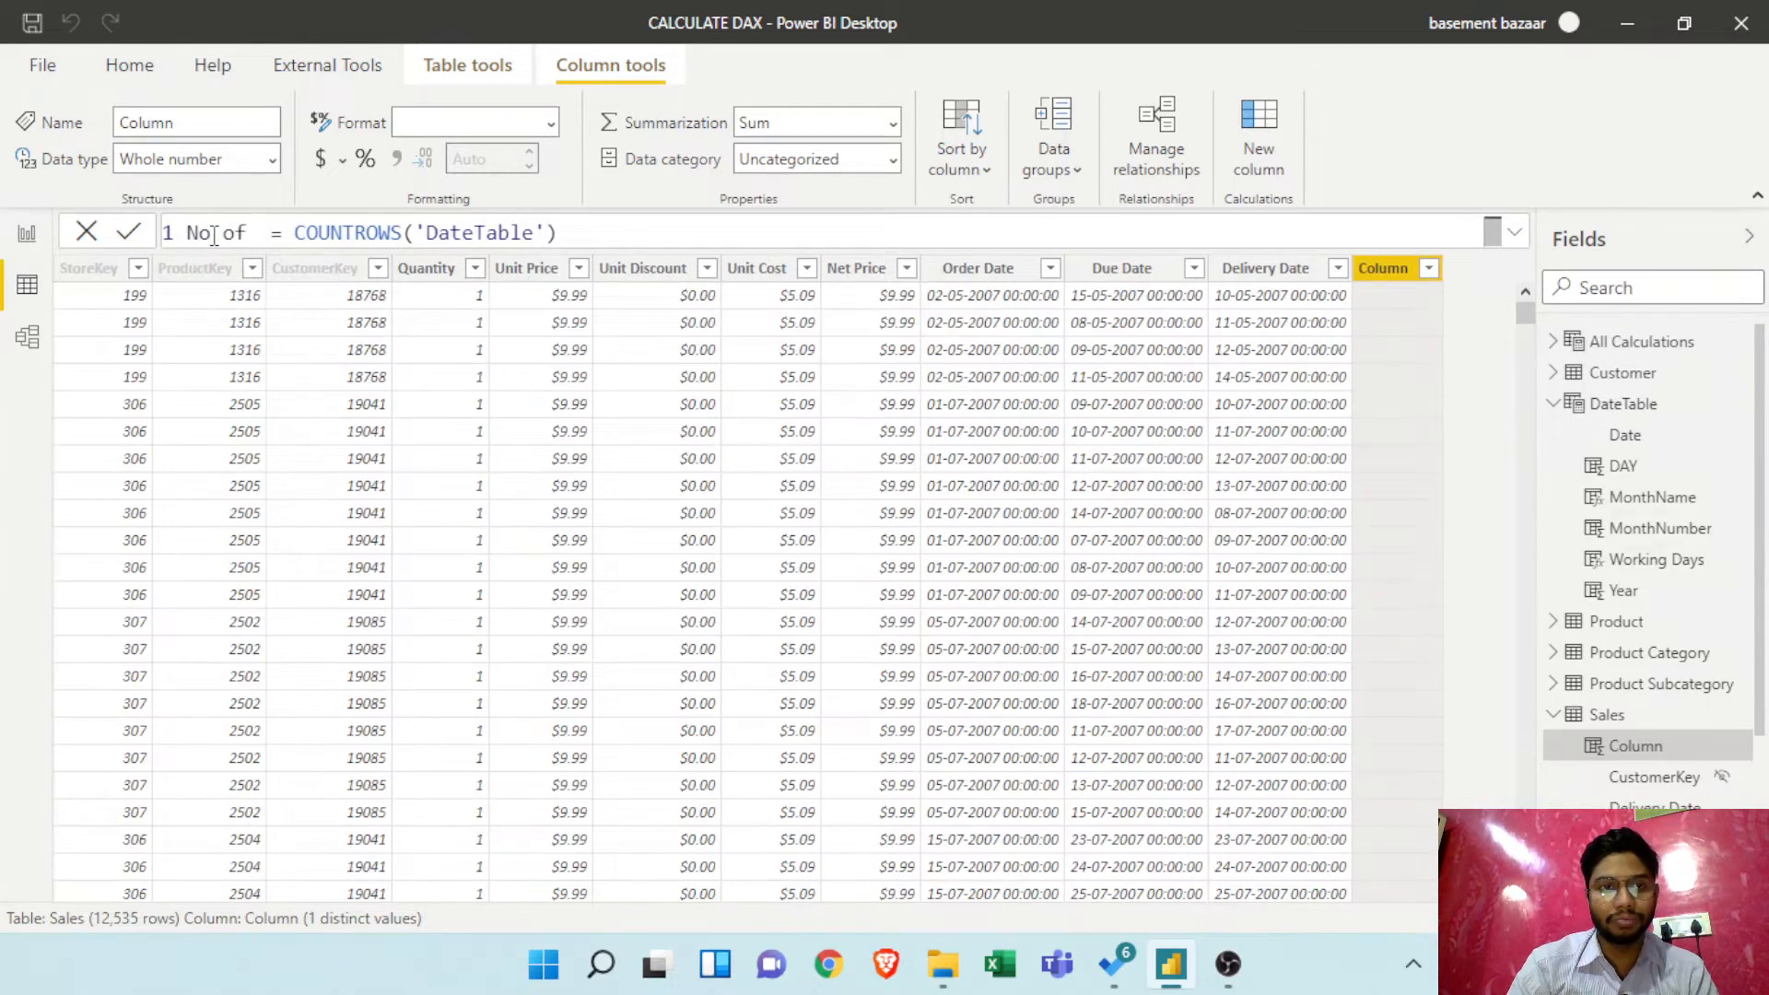
key(BackSpace)
key(BackSpace)
key(BackSpace)
key(BackSpace)
key(BackSpace)
key(BackSpace)
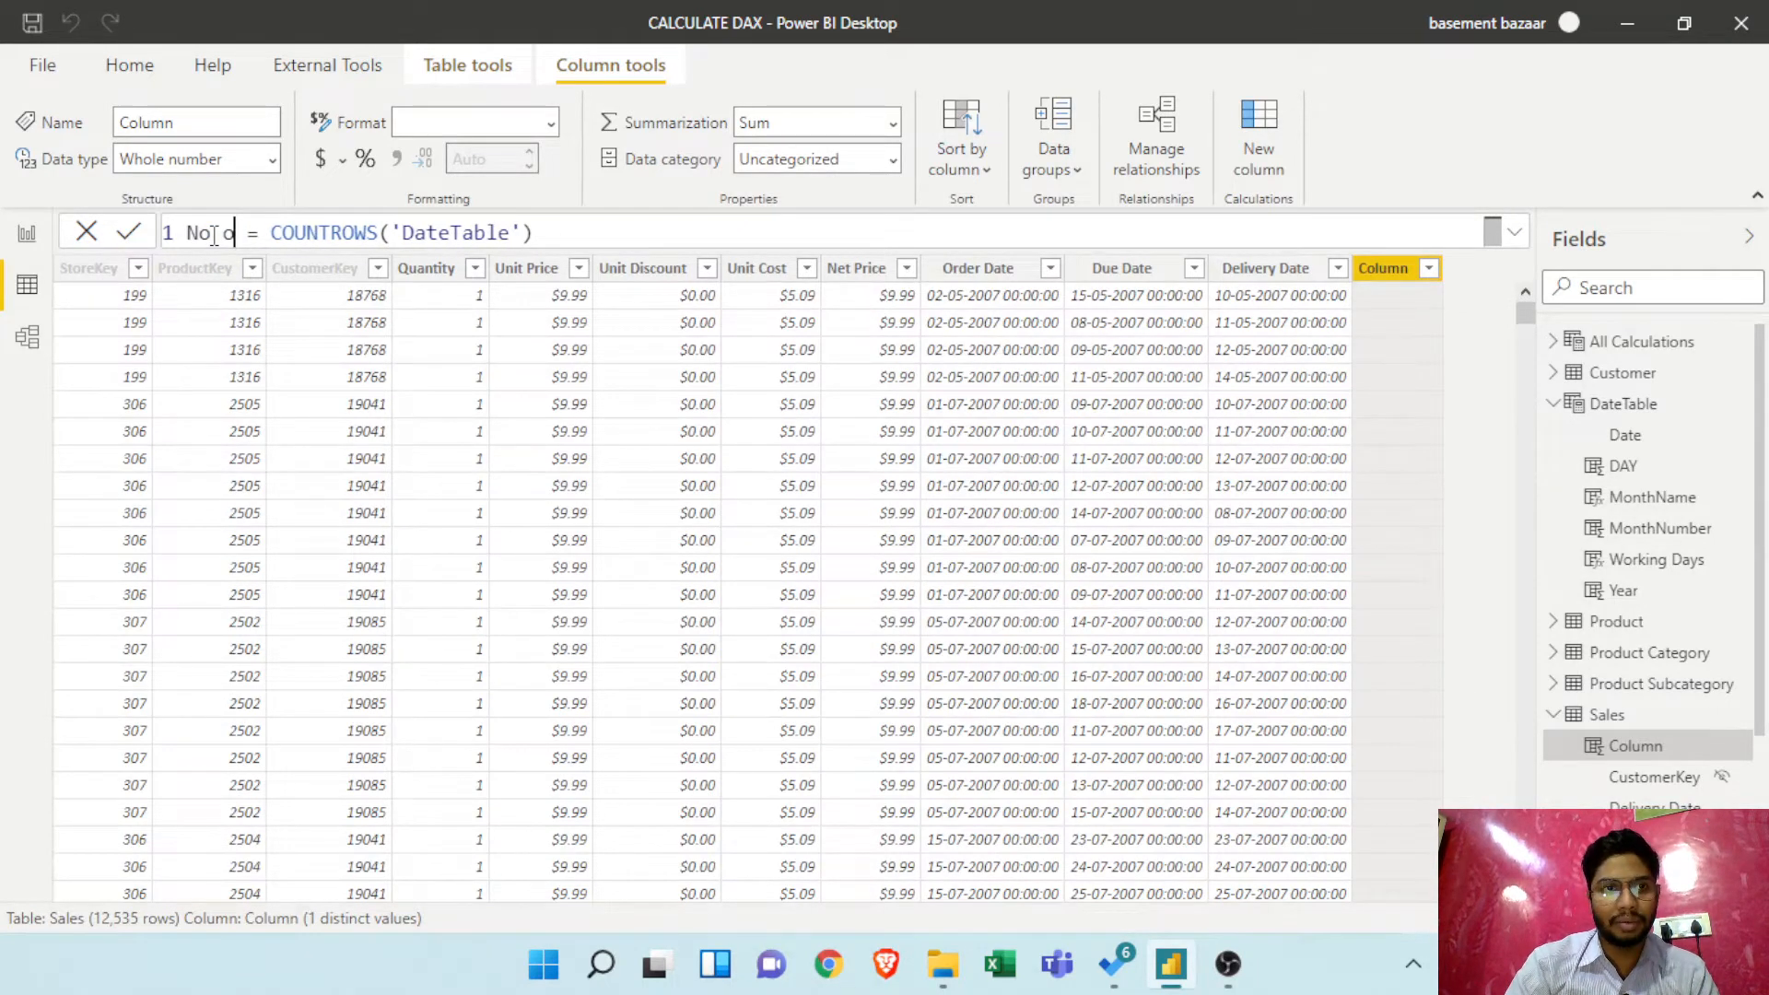
text(Working )
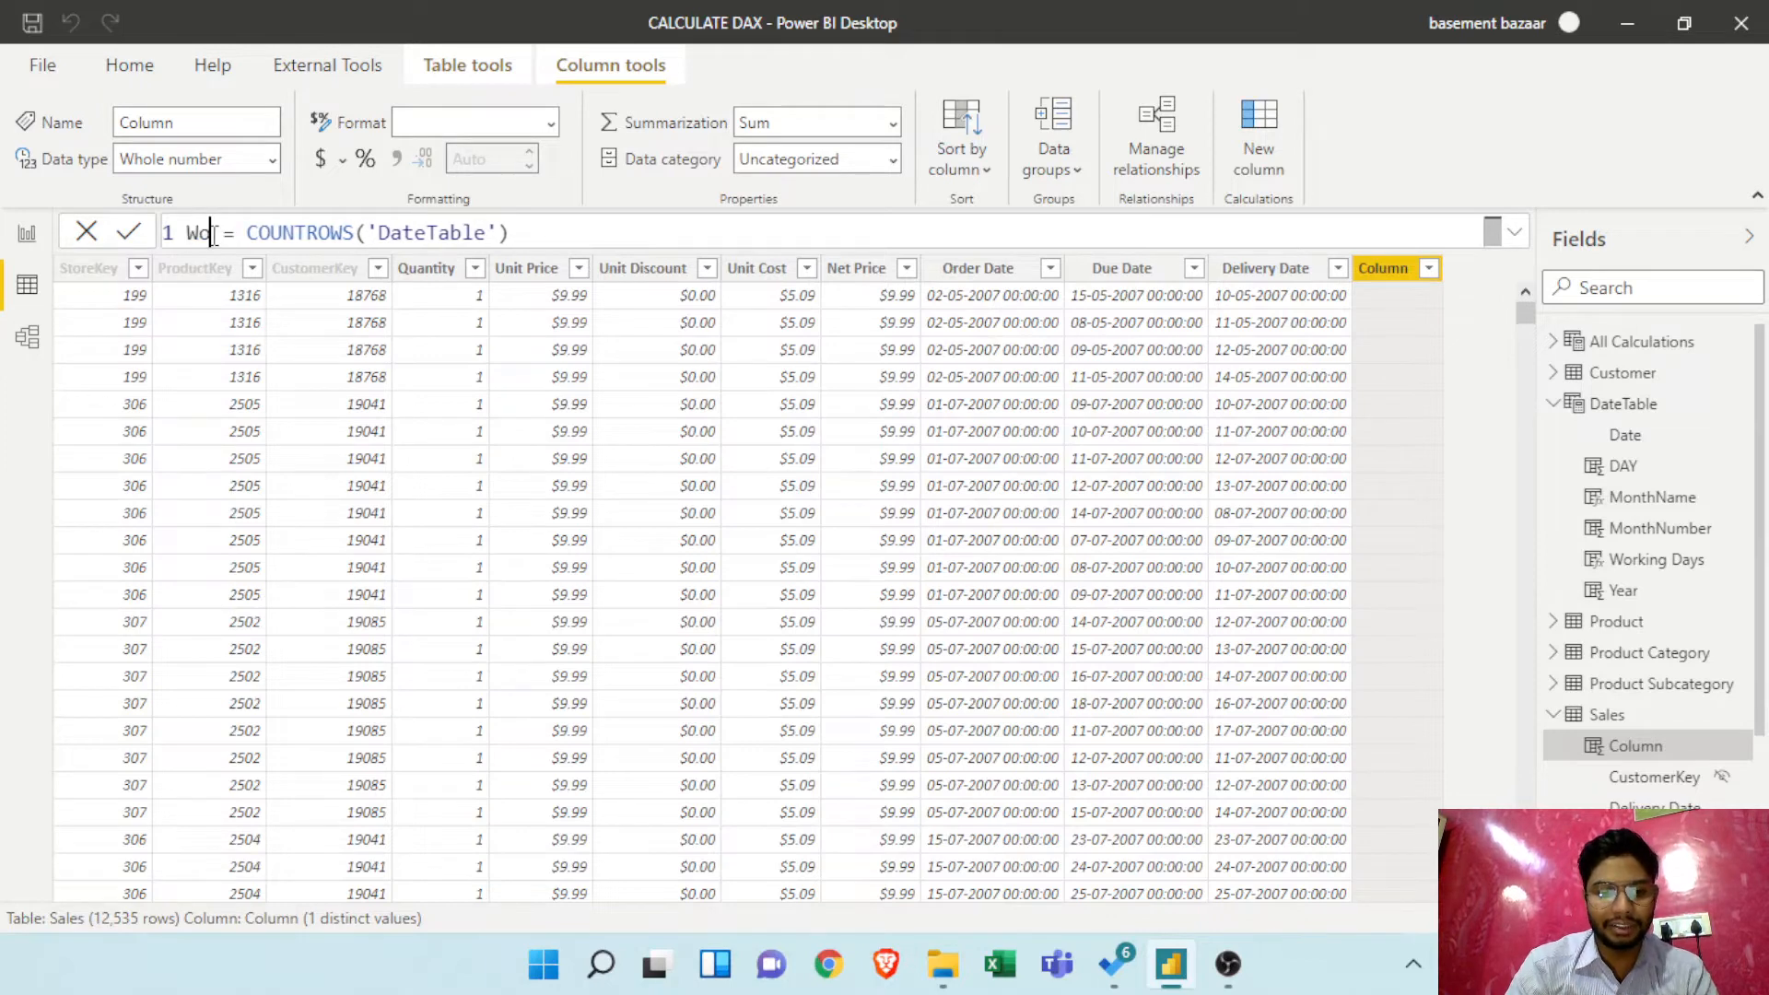
text(Days)
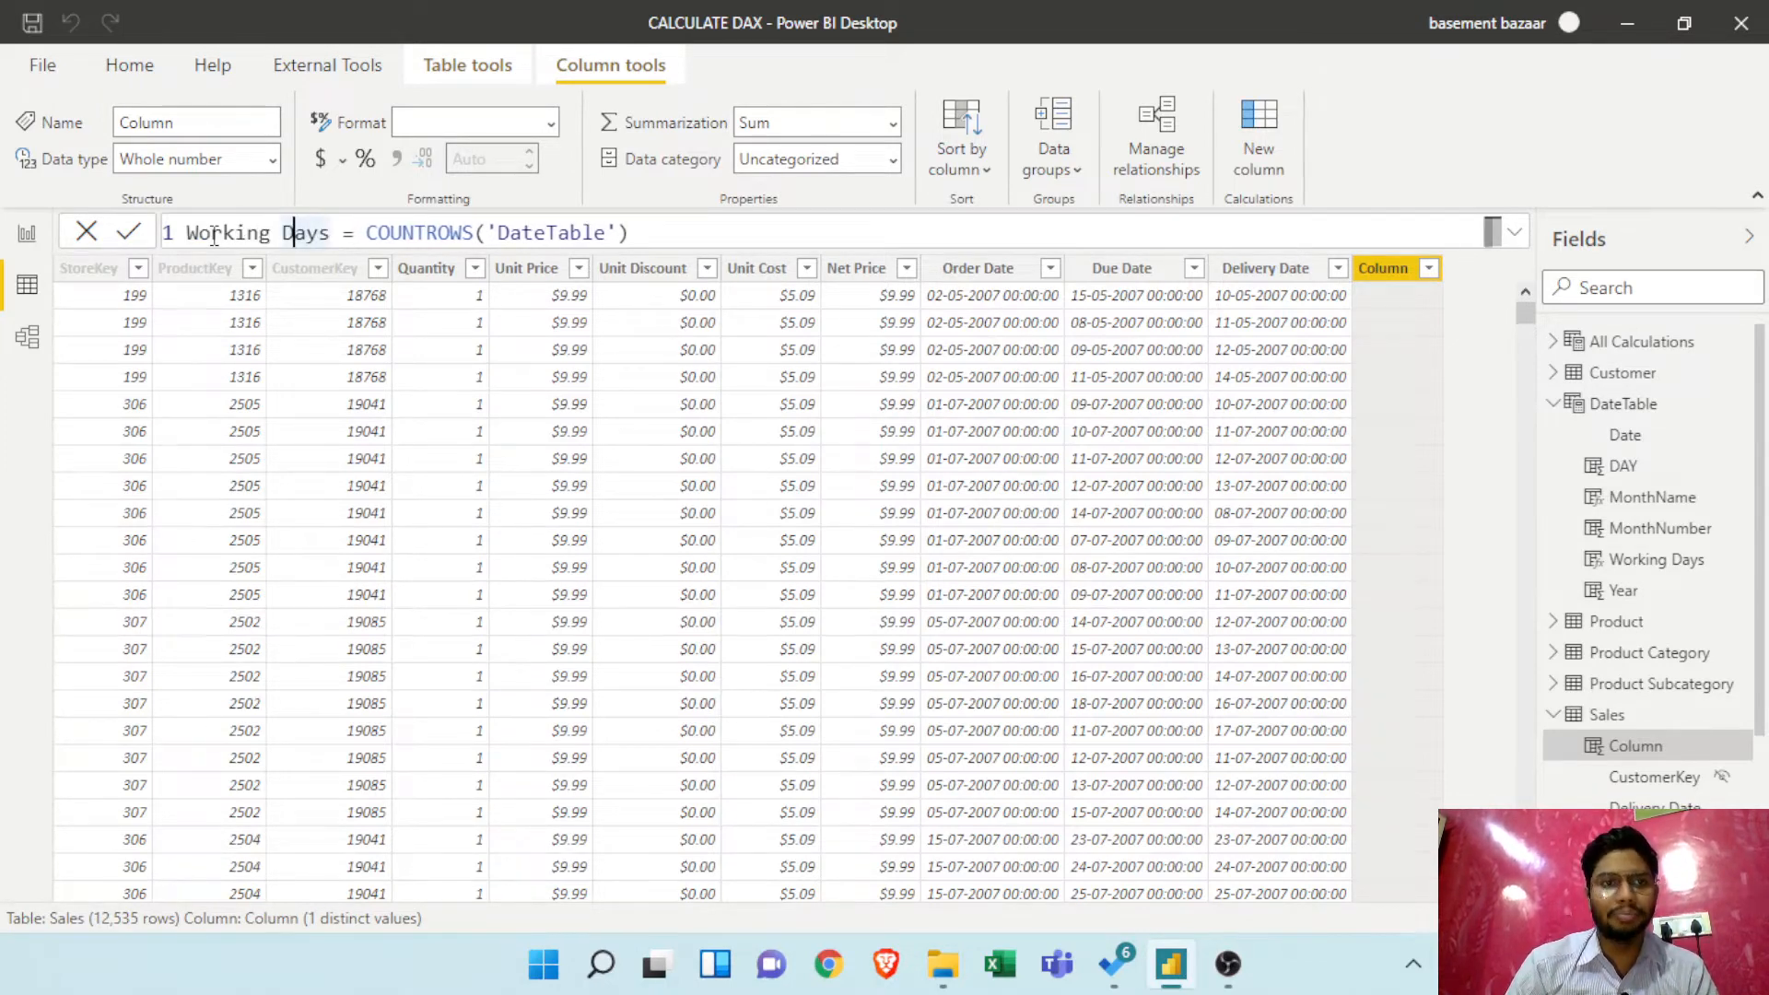
key(Left)
text(/ )
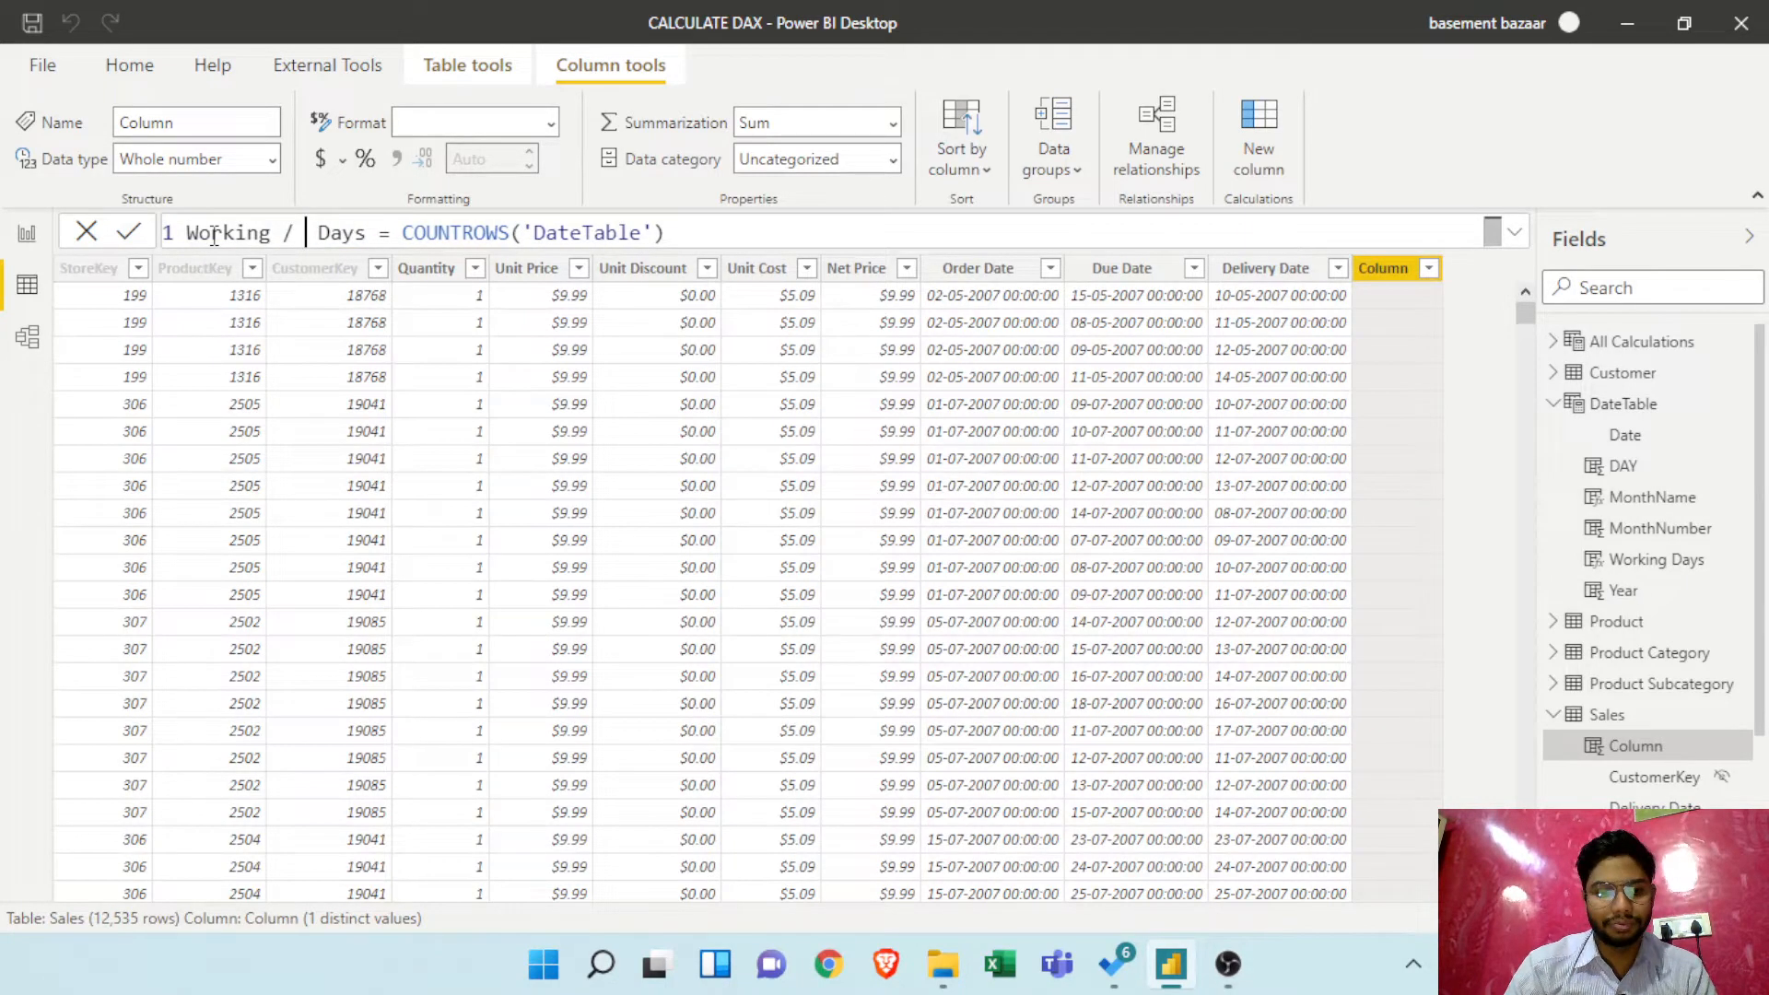
text(Business)
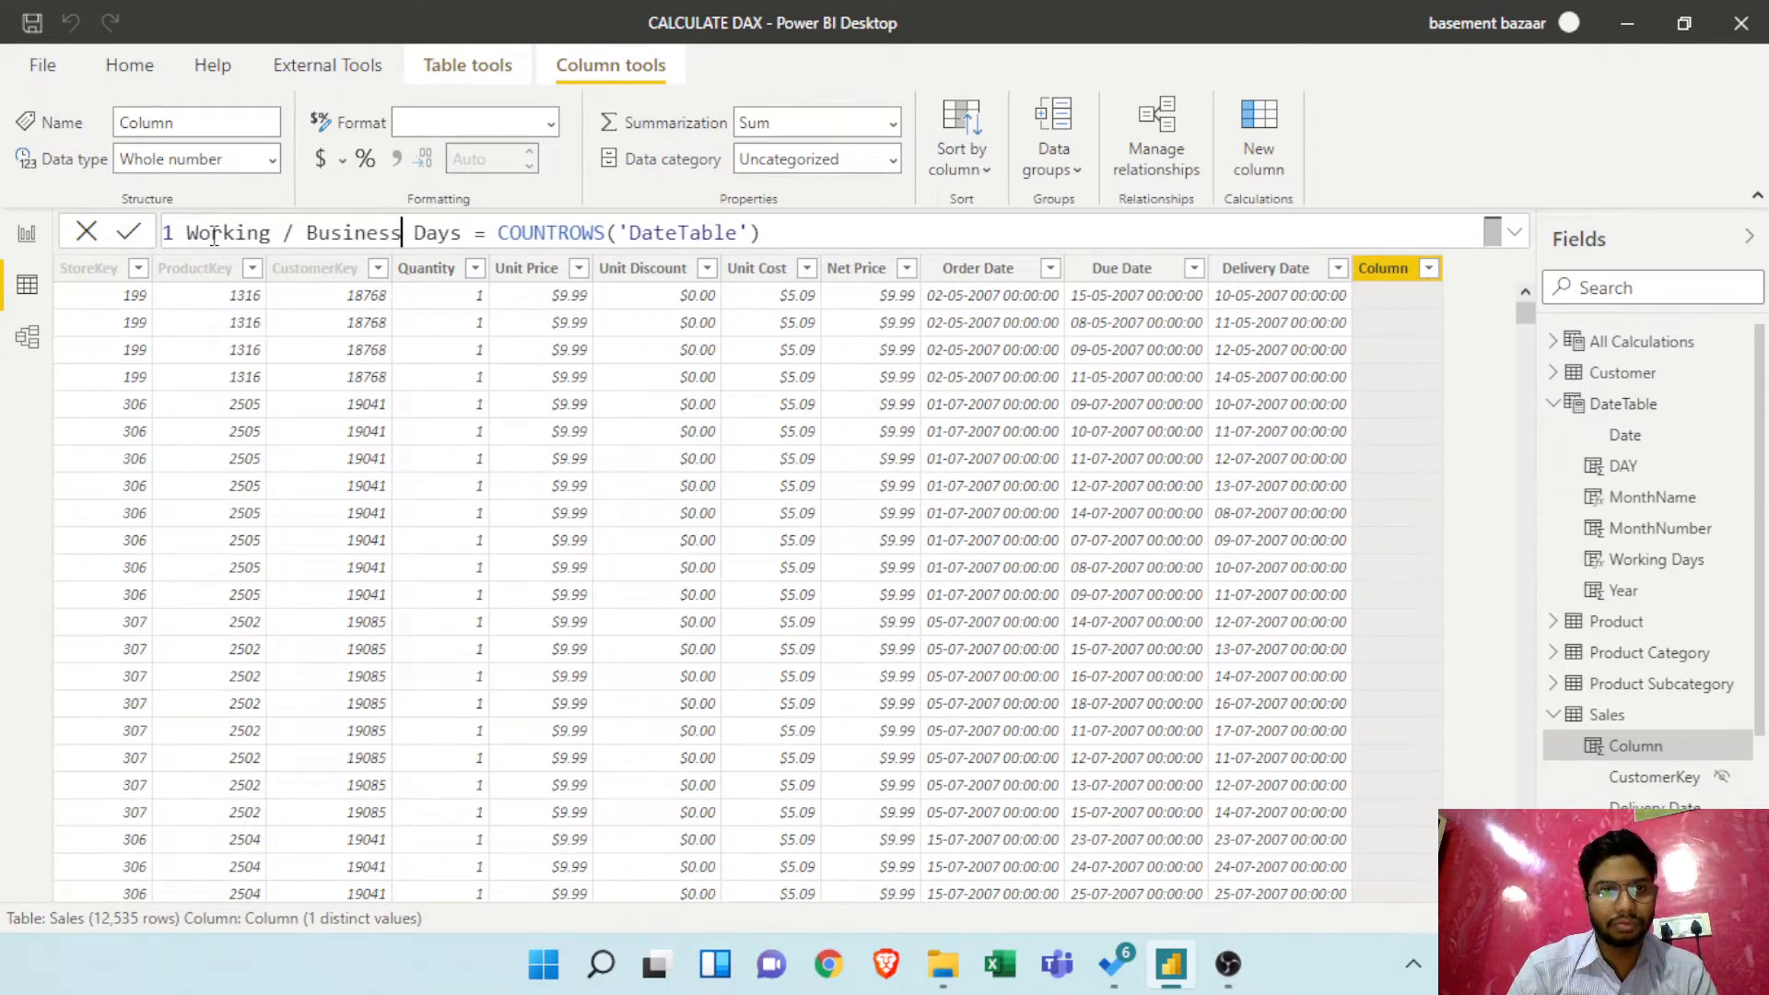
Prefix the column name with Total and commit the formula
key(Right)
key(Right)
key(Right)
key(Right)
key(Right)
key(Left)
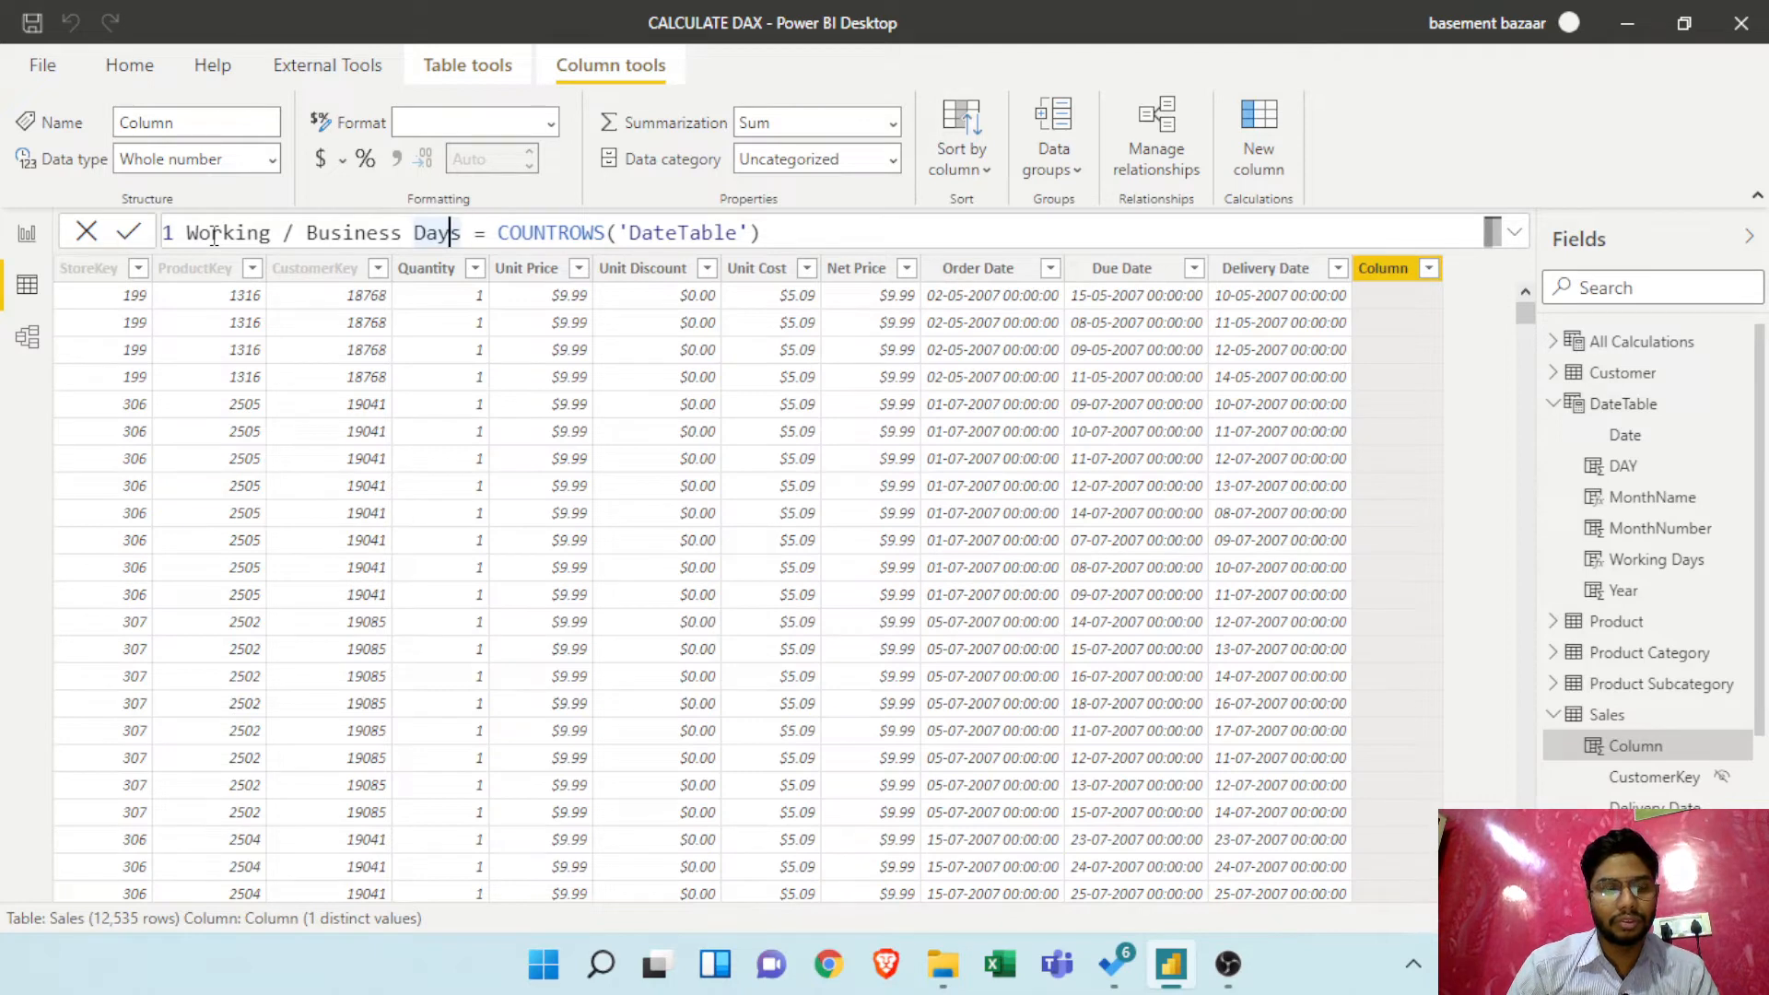
key(Left)
key(Left)
key(Left)
key(Left)
key(Left)
key(Left)
key(Left)
key(Left)
key(Left)
key(Left)
key(Left)
key(Left)
key(Left)
key(Left)
key(Left)
key(Left)
key(Left)
key(Left)
key(Left)
key(Left)
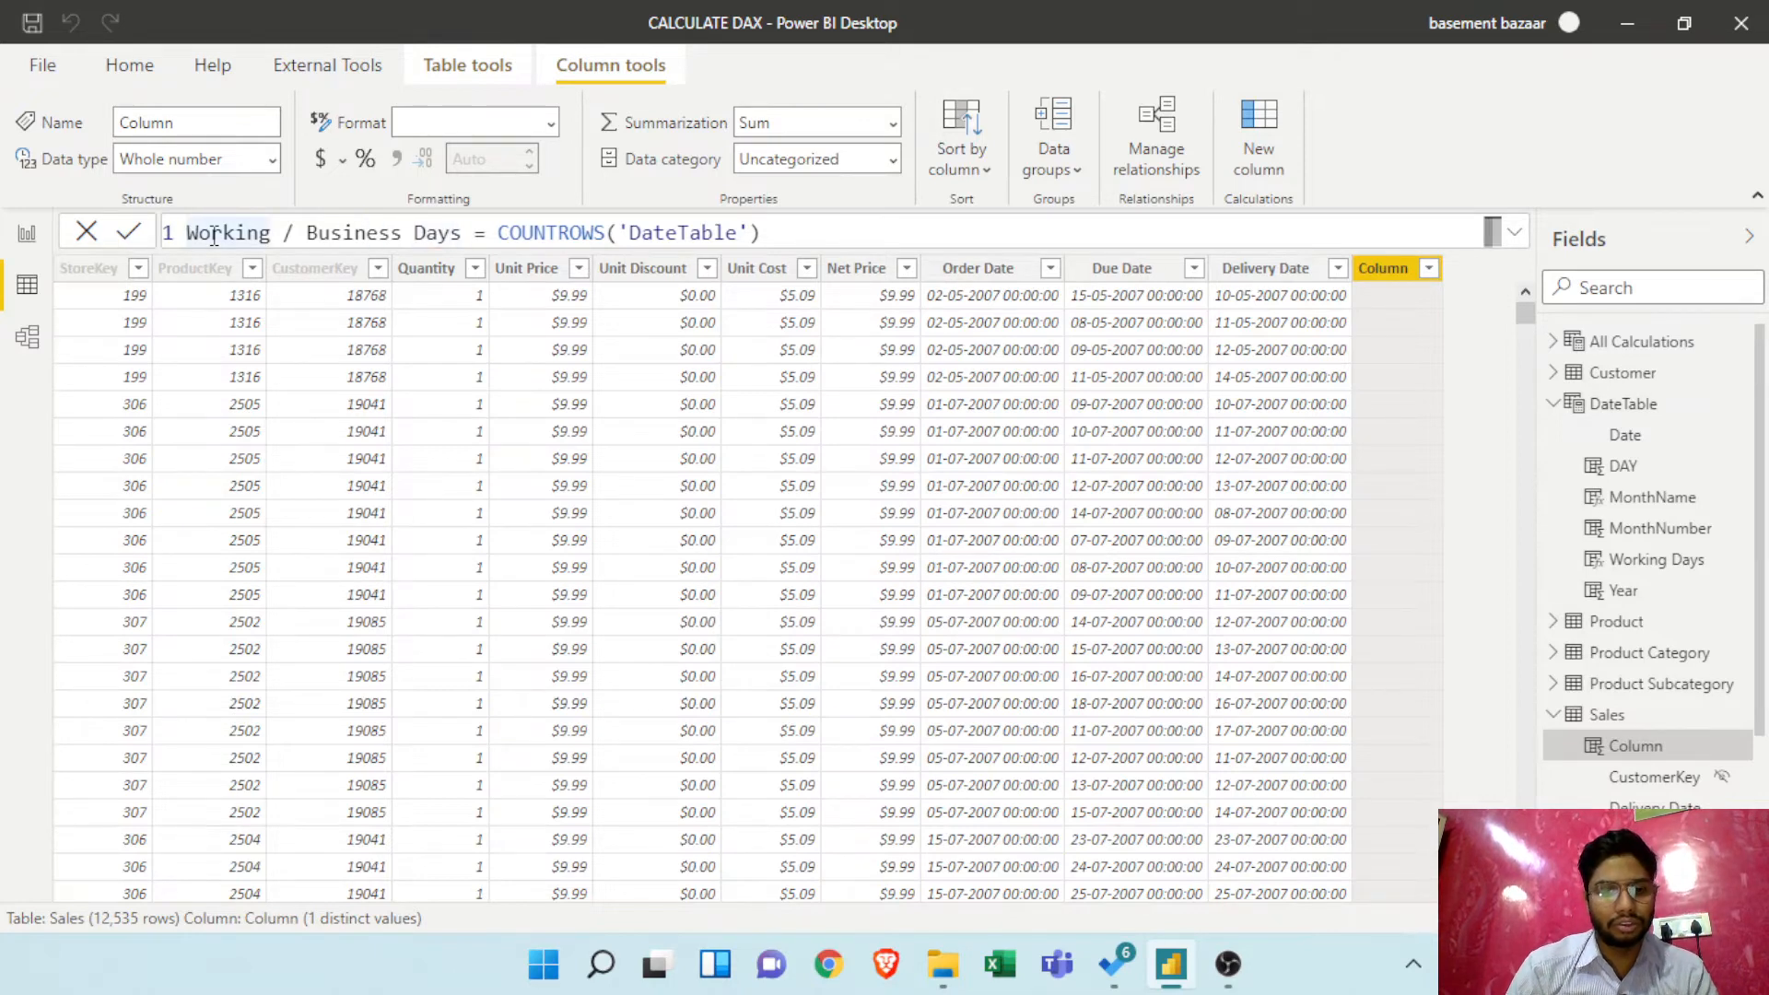
text(Total)
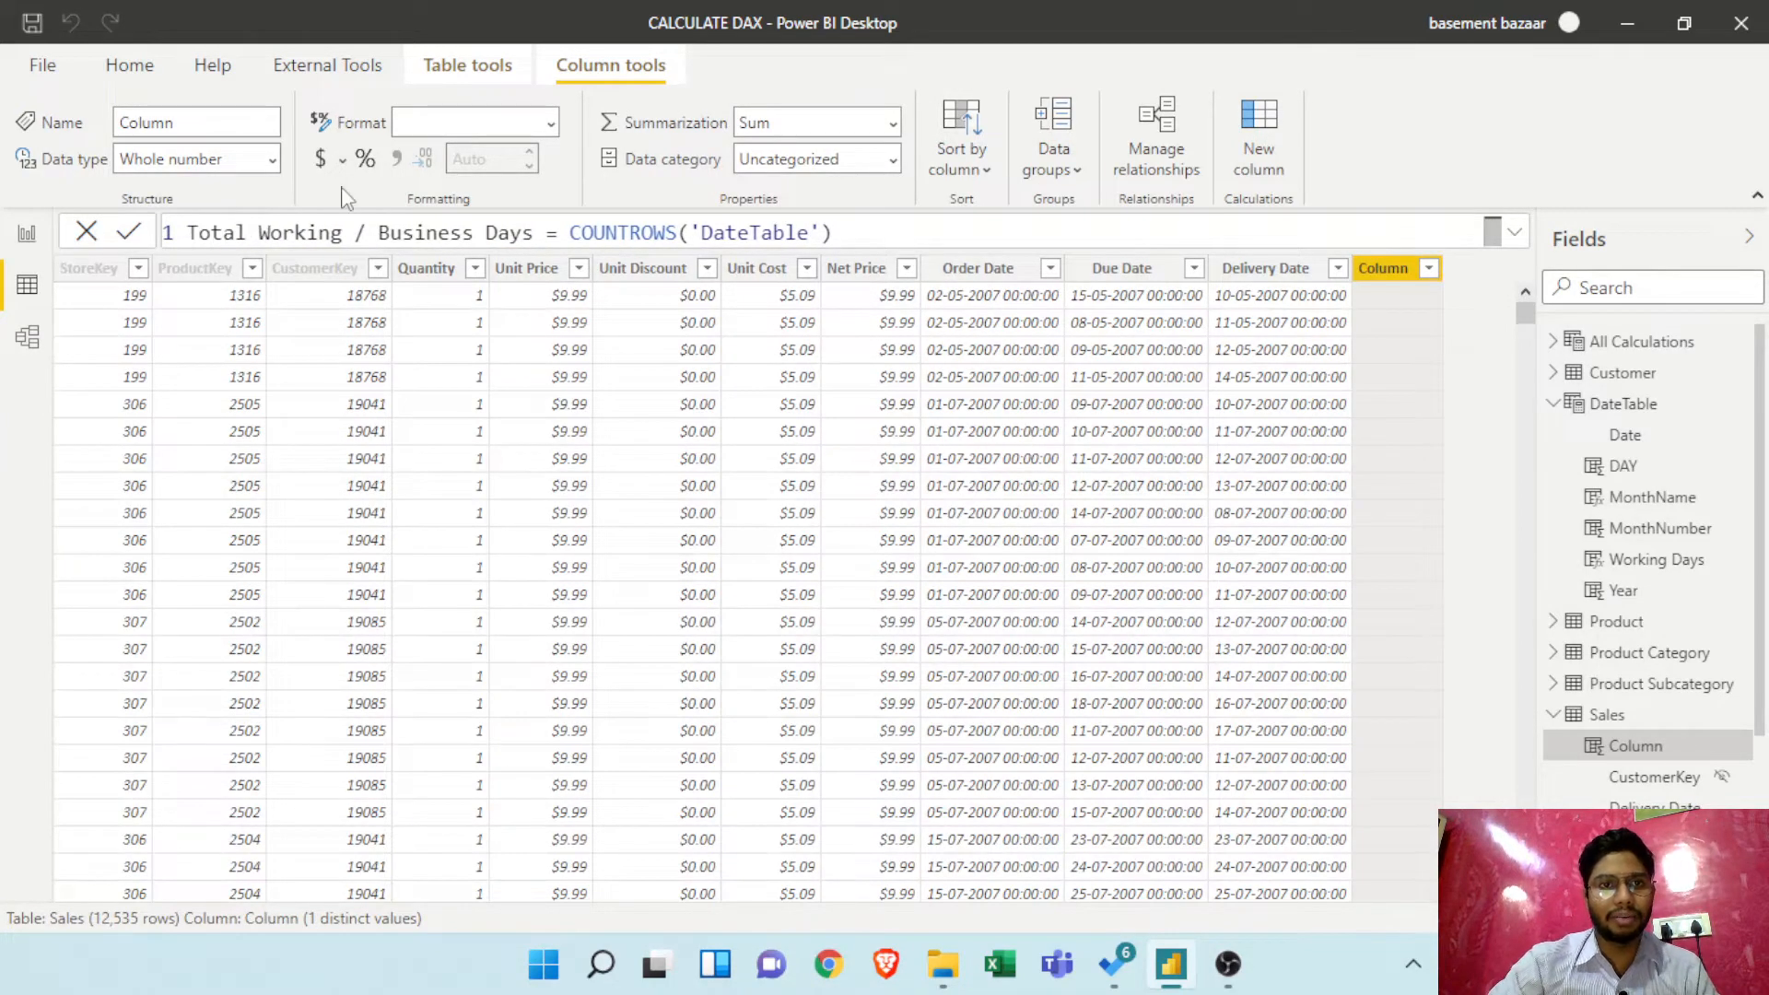
click(128, 234)
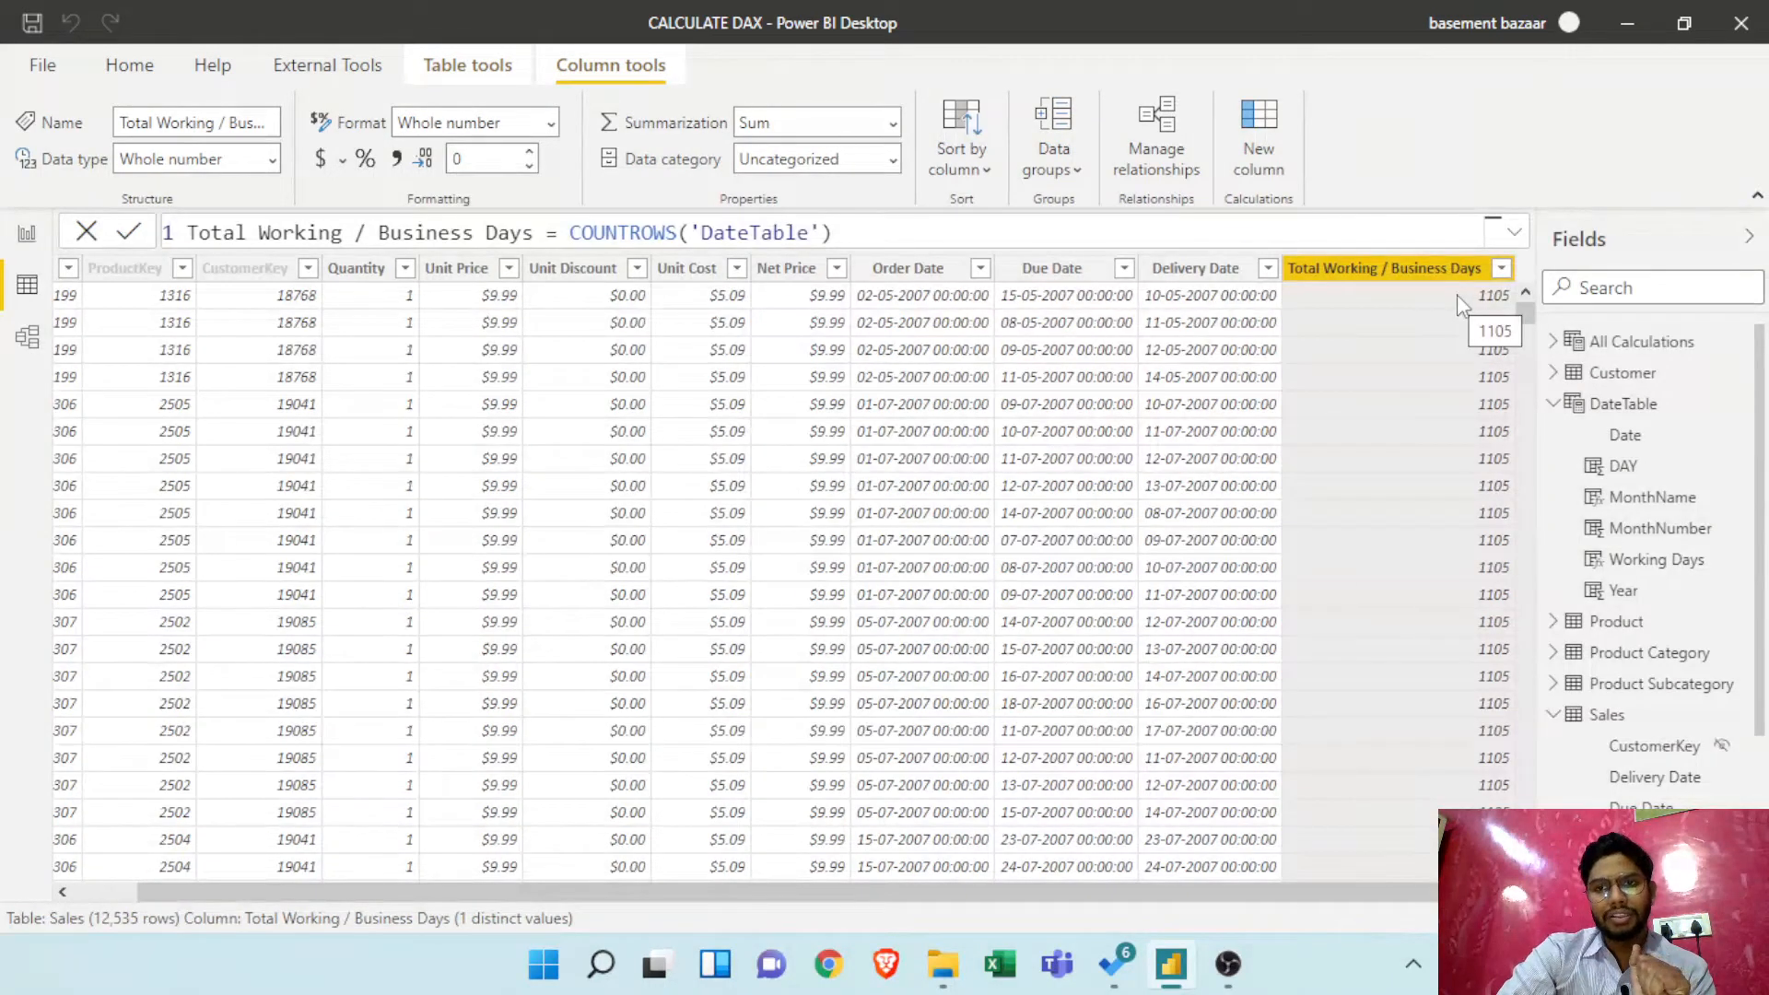
Expand the formula editor and put the 'DateTable' argument and the closing parenthesis of COUNTROWS on separate lines
click(1514, 242)
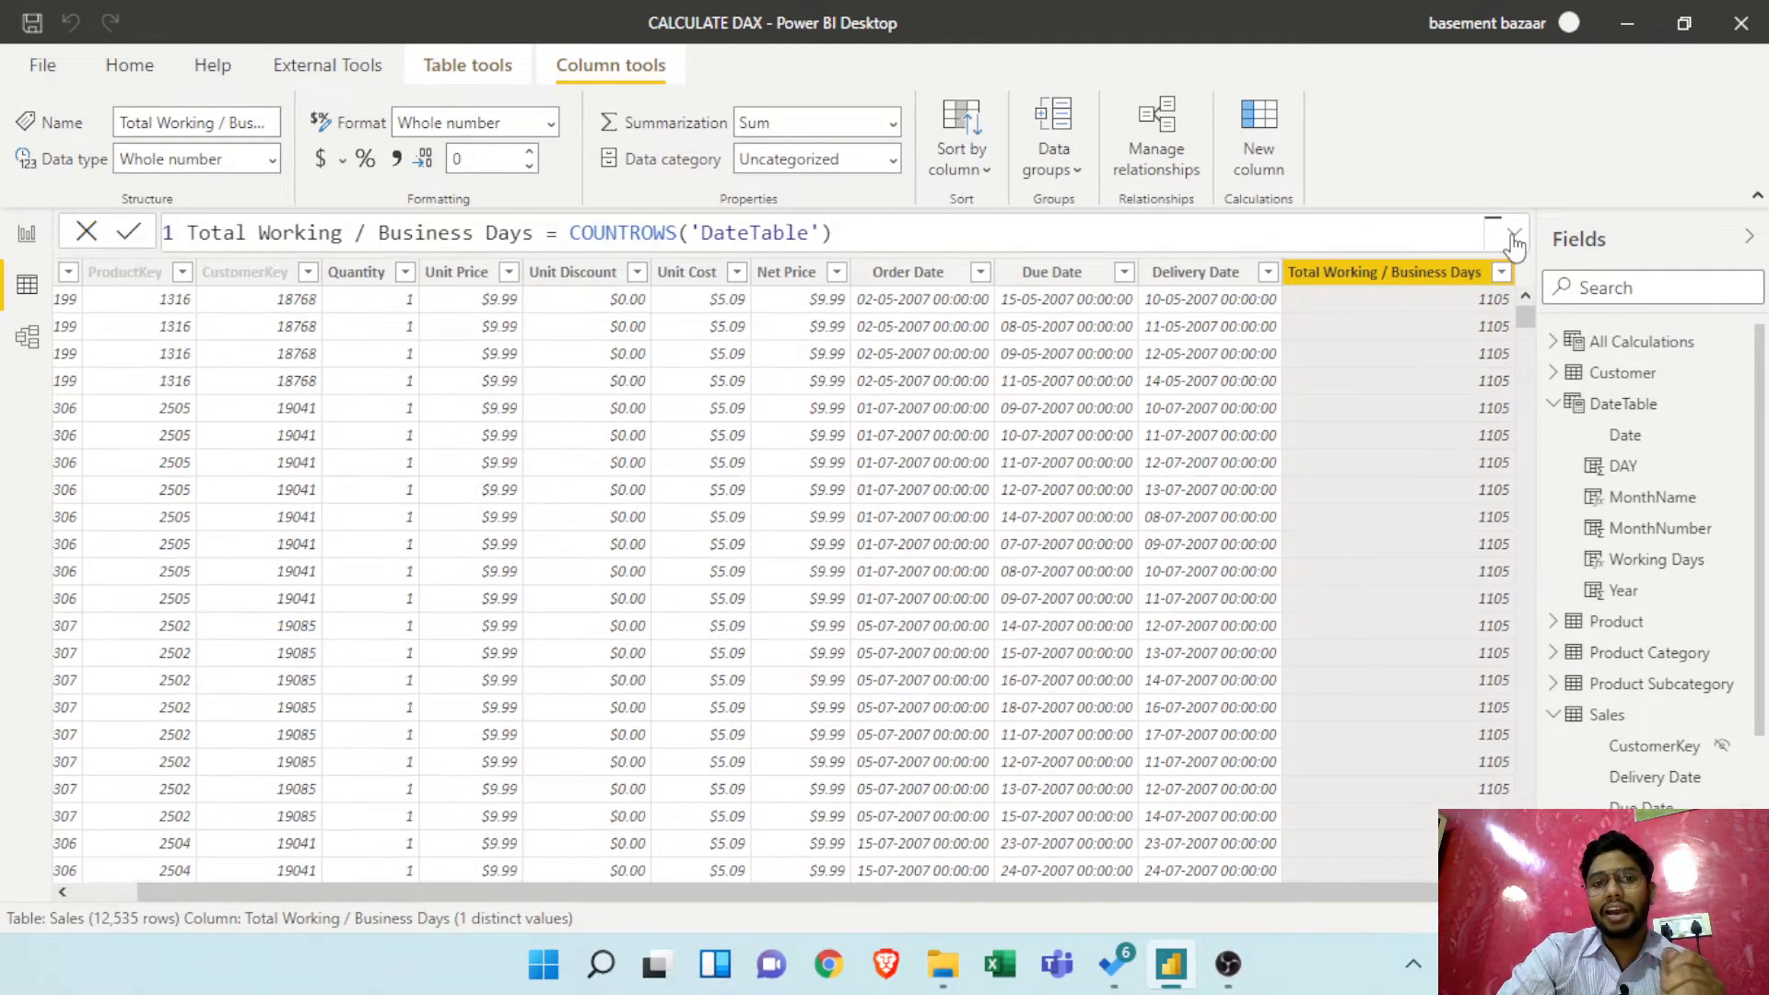
click(1514, 242)
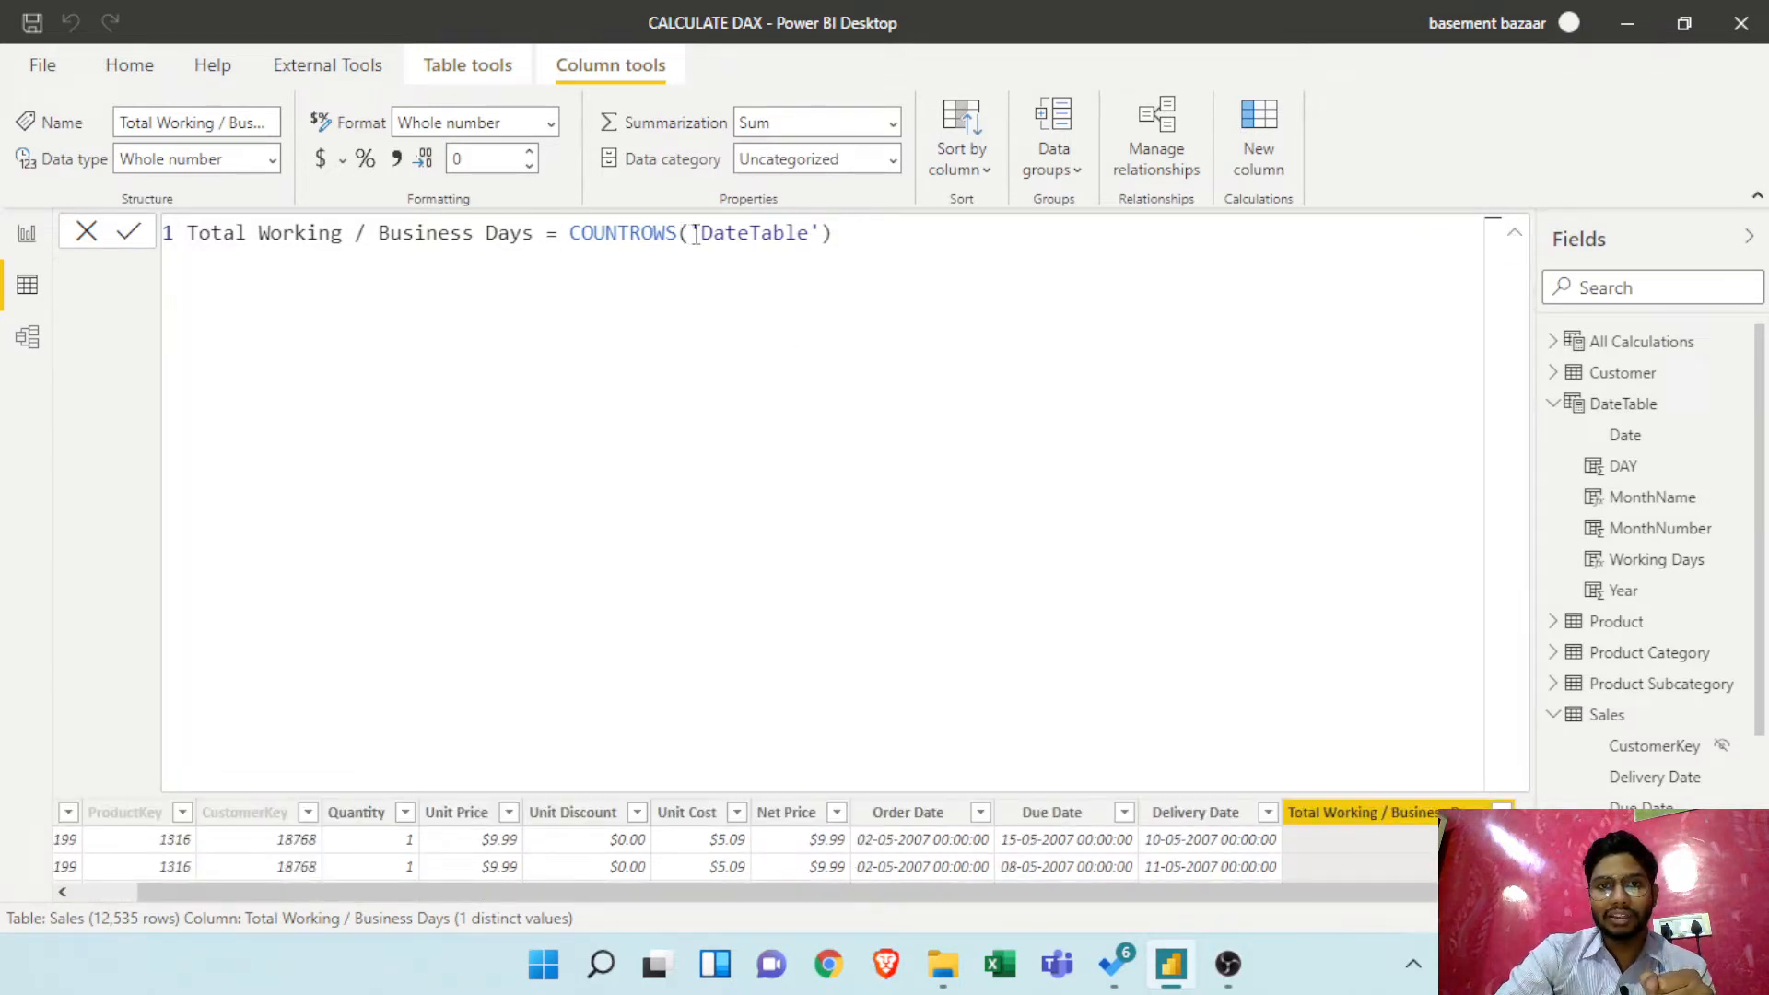
drag(689, 234, 822, 232)
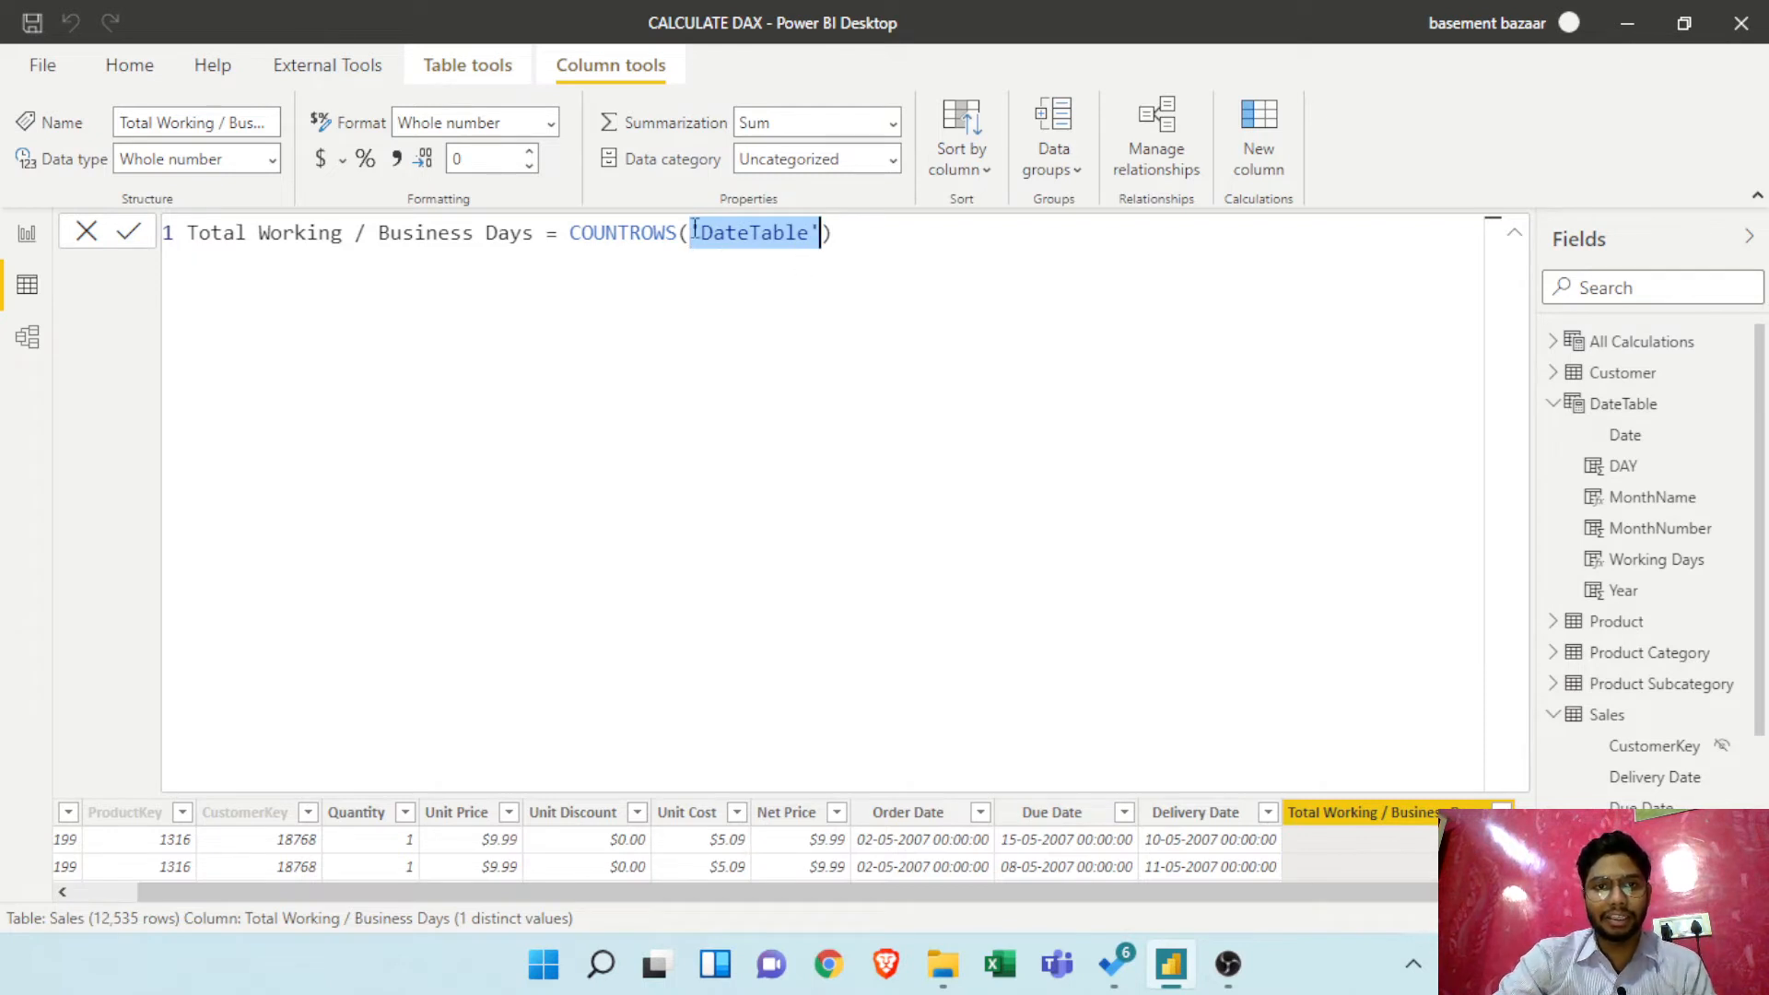
key(Left)
key(shift+Return)
key(shift+Return)
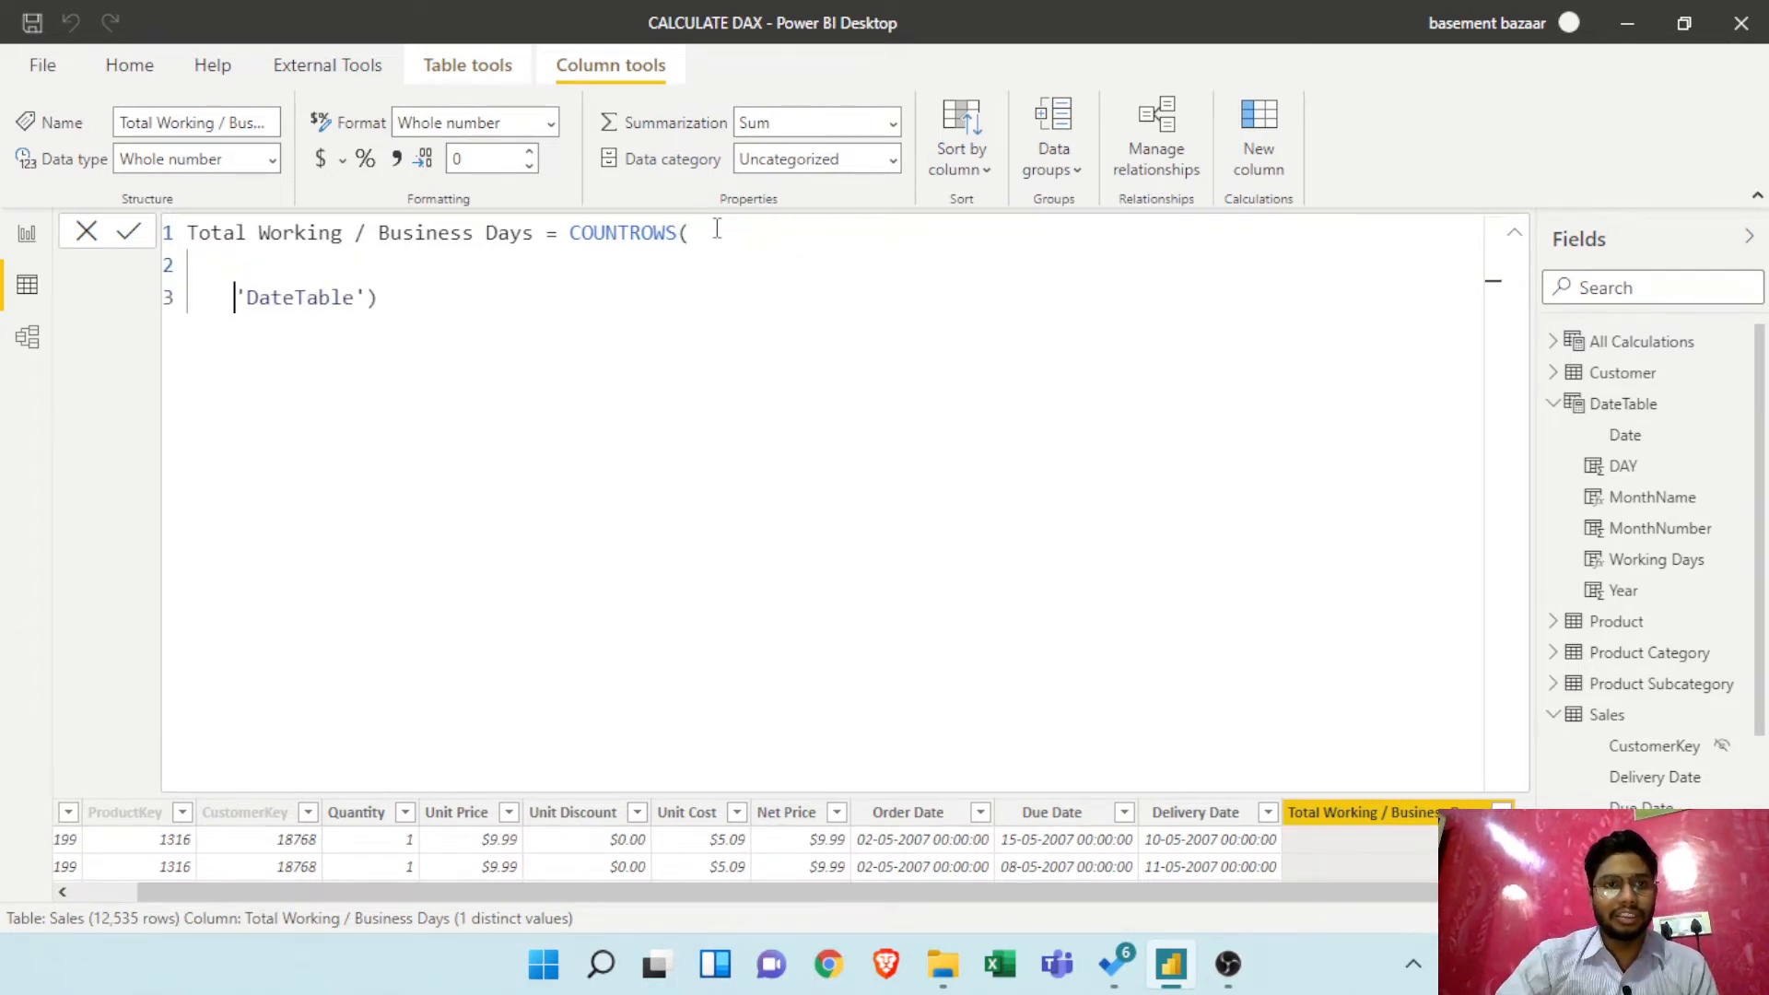
click(367, 300)
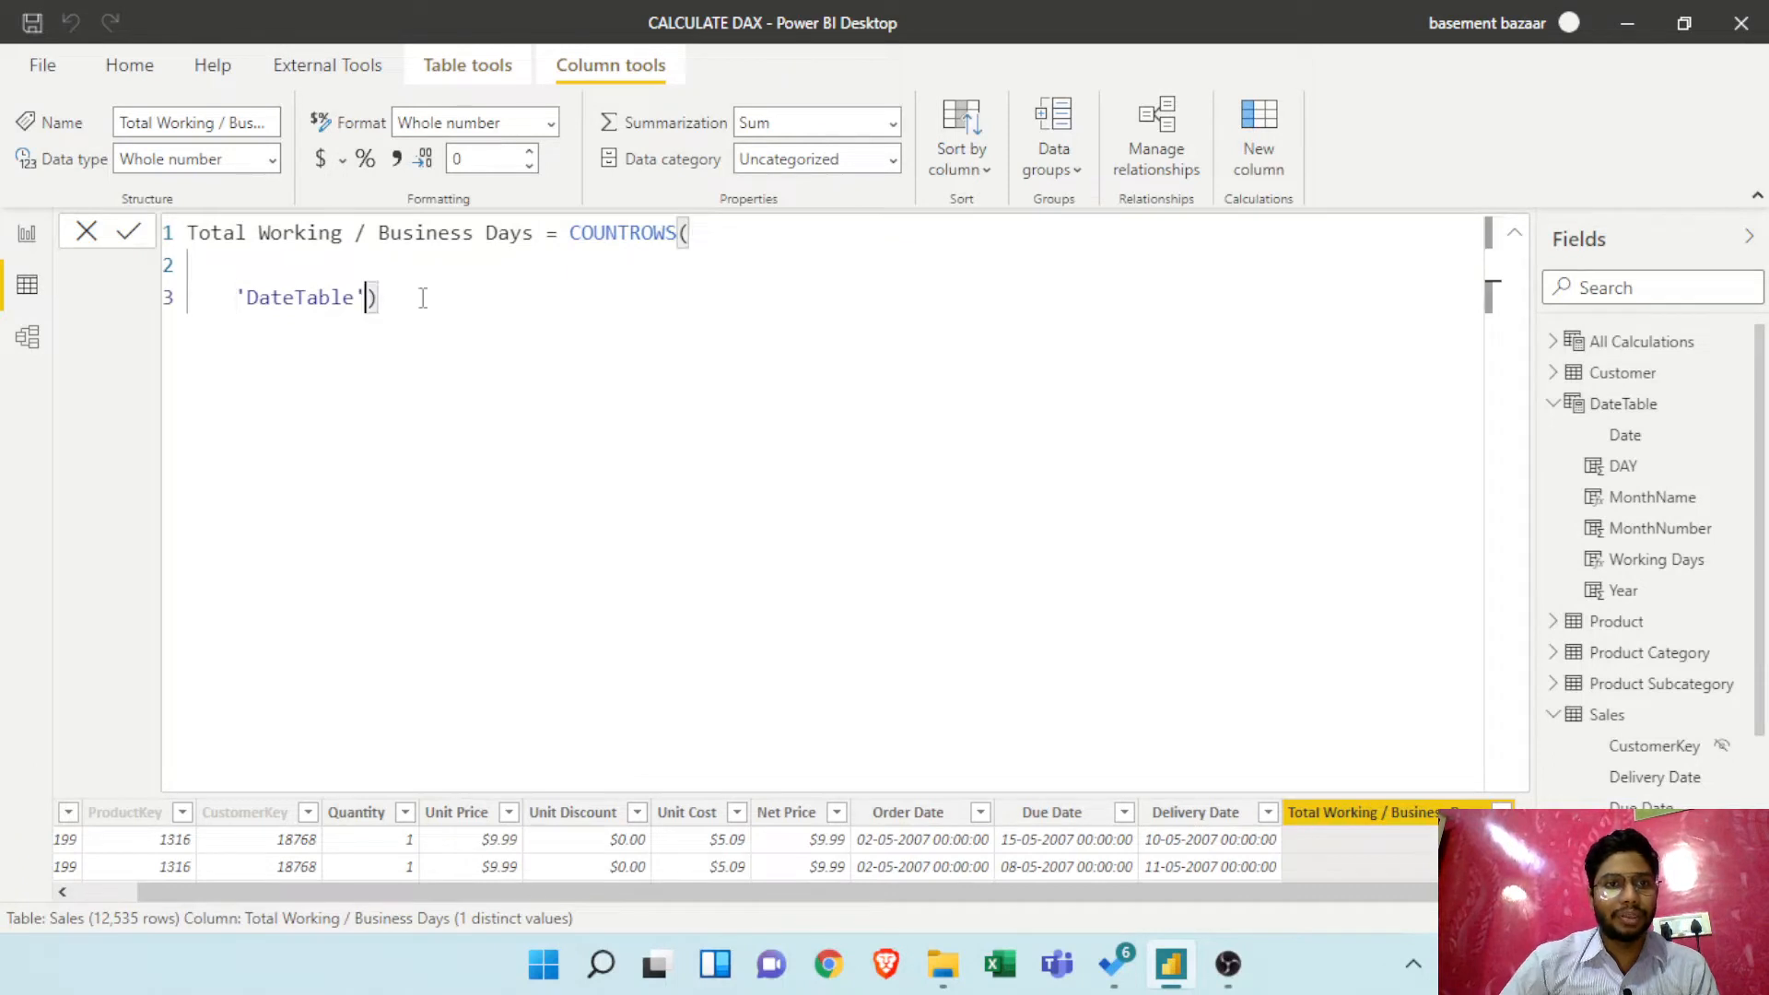
key(shift+Return)
key(shift+Return)
key(shift+Return)
key(shift+Return)
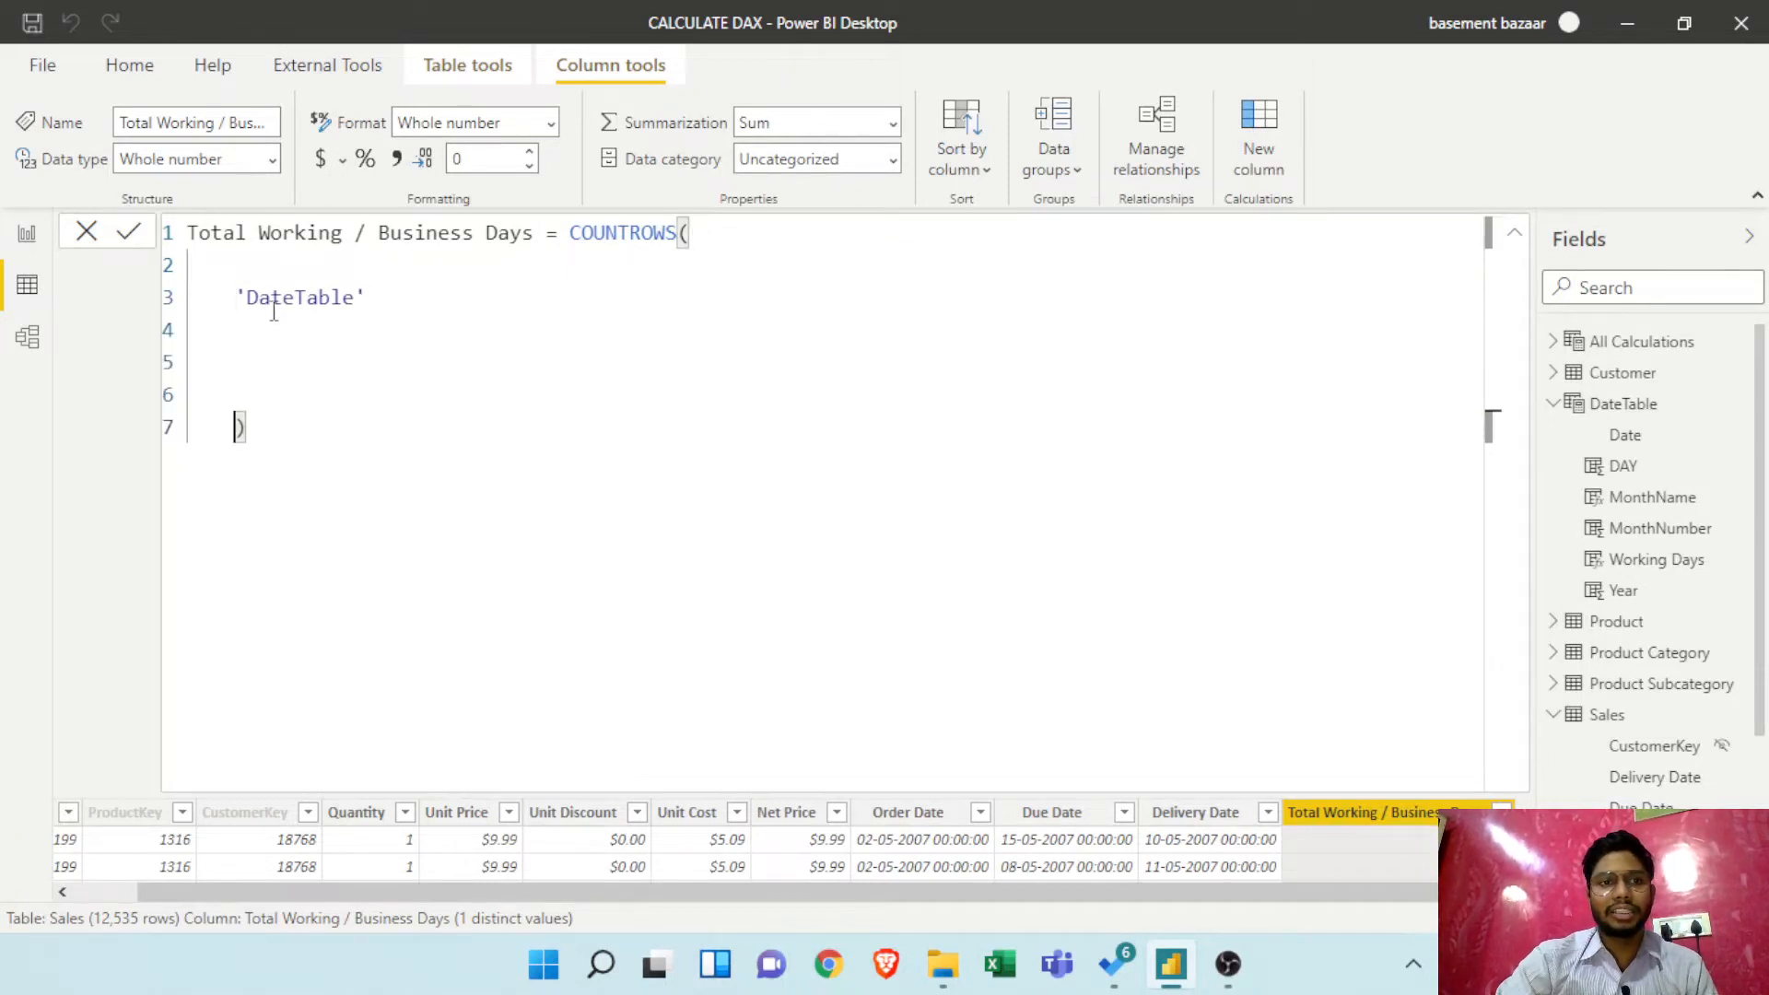
Insert the FILTER function inside COUNTROWS with 'DateTable' as its table argument, followed by a comma
double_click(248, 297)
key(Left)
key(Left)
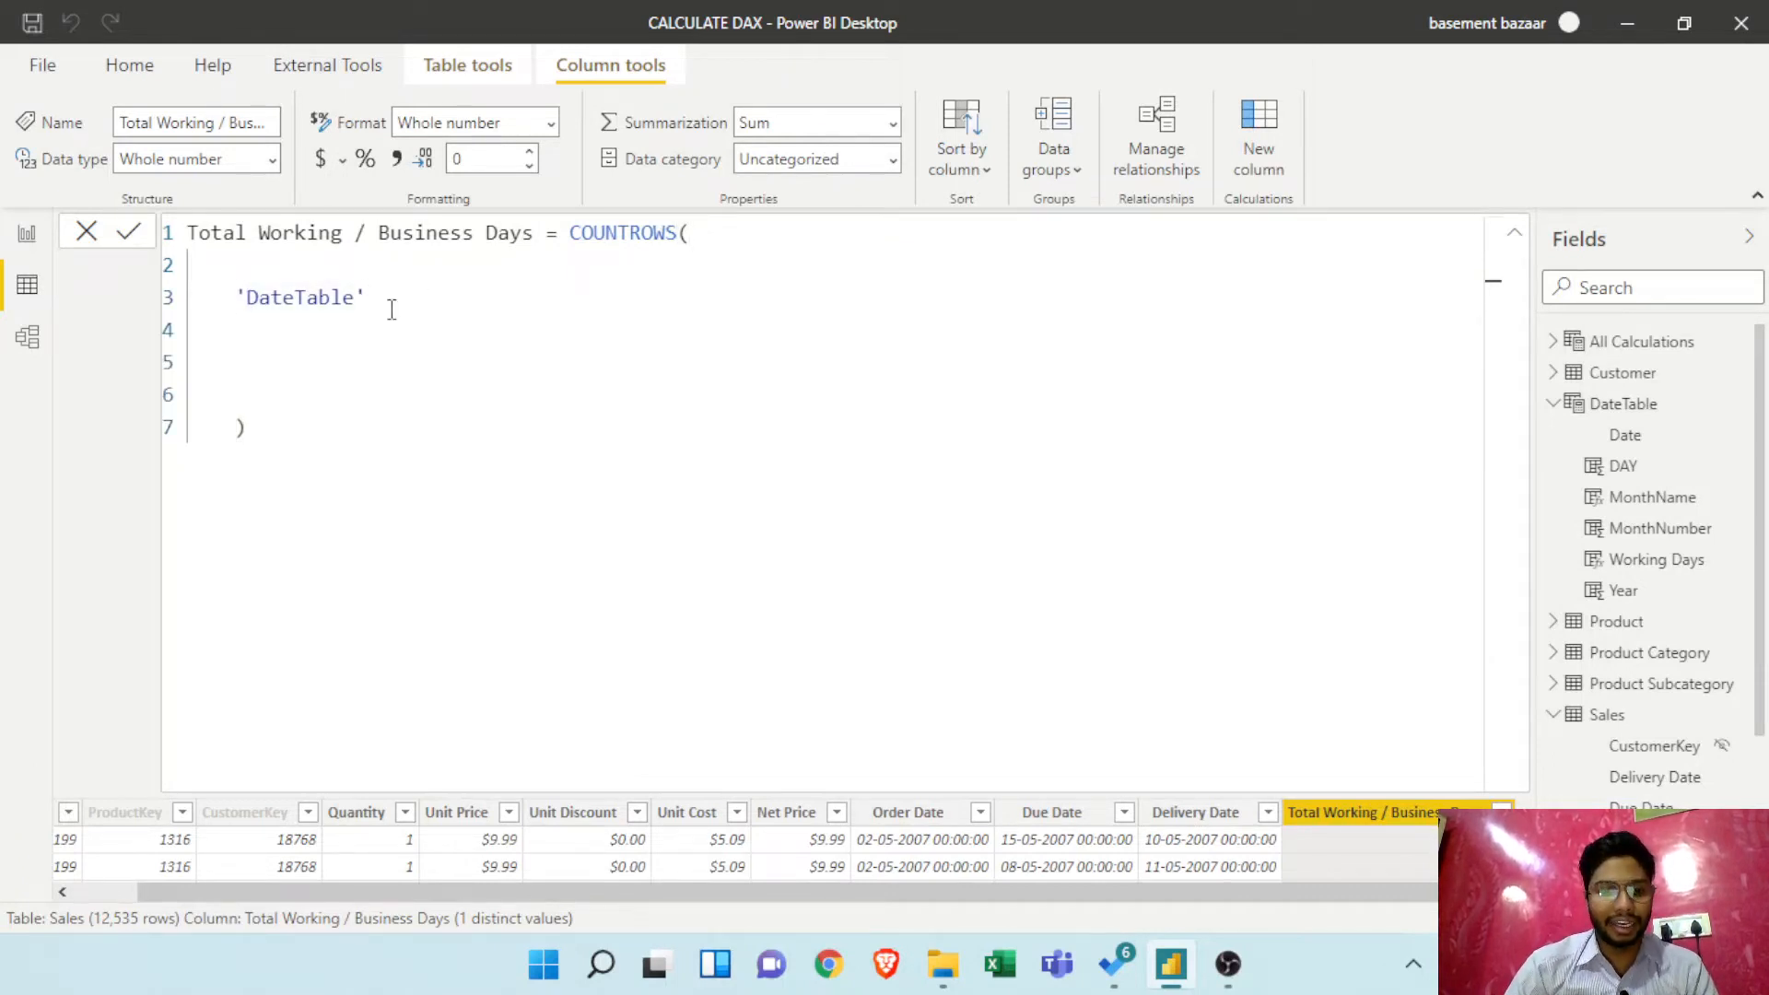
text(FI)
key(Down)
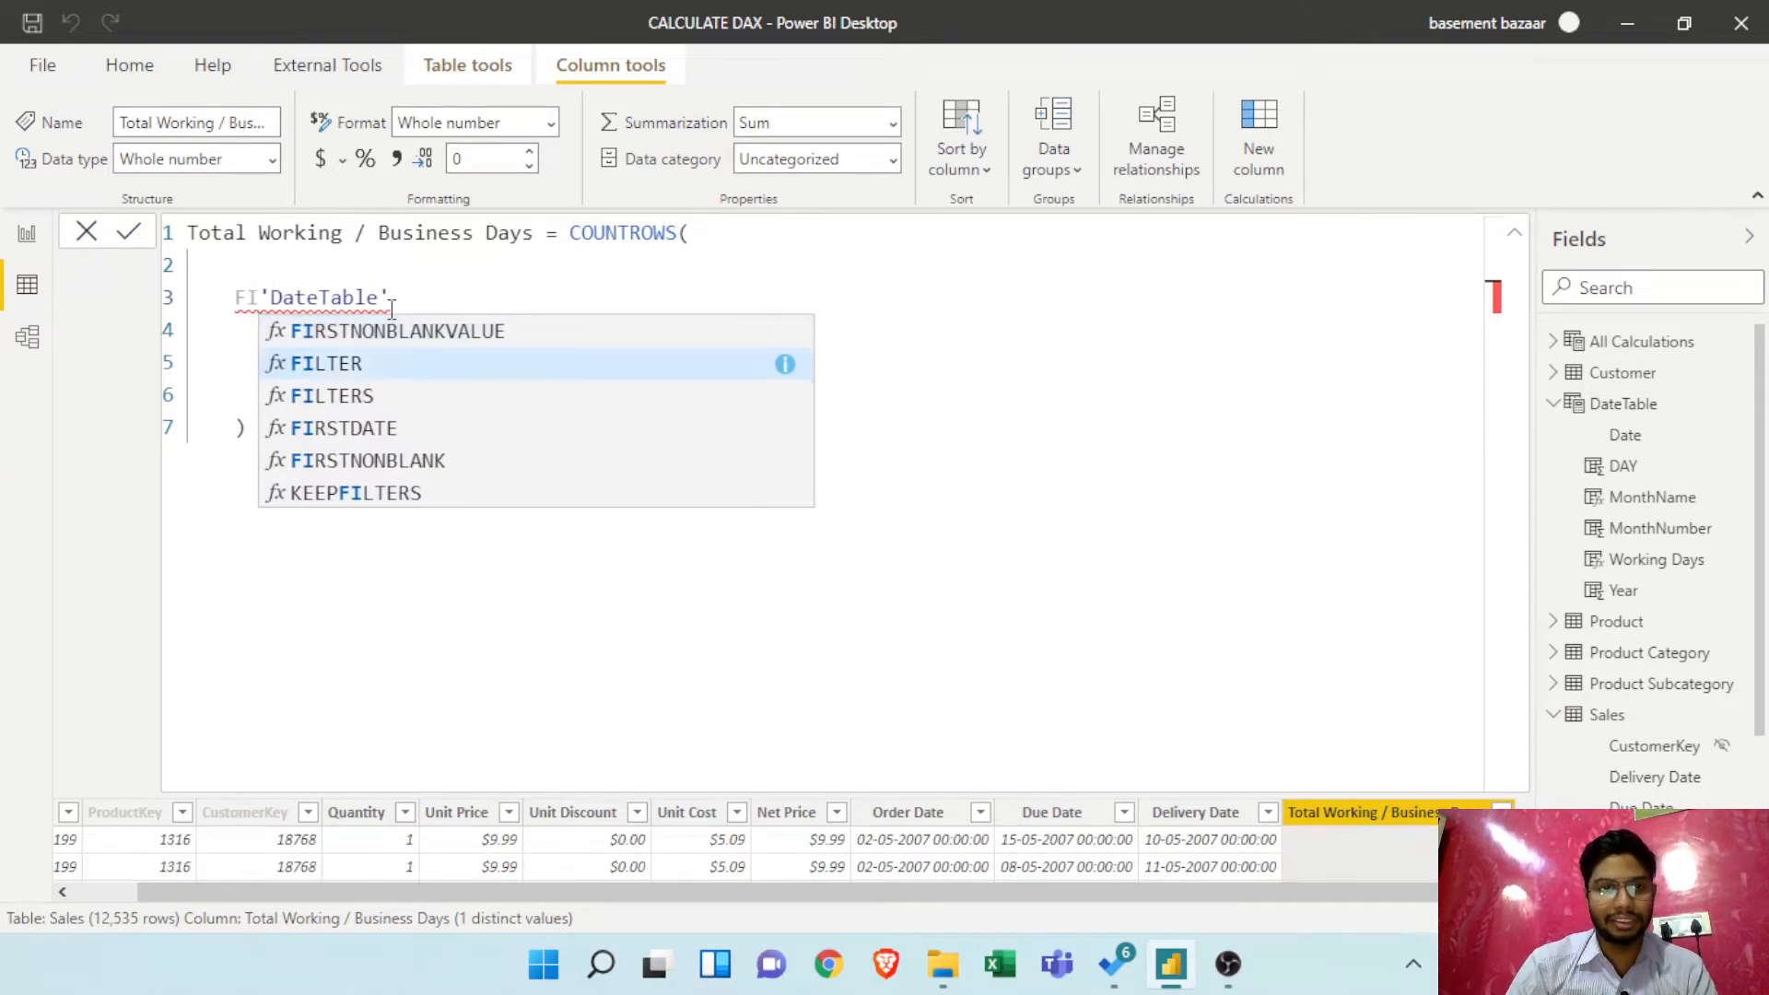
key(Down)
key(Up)
key(Tab)
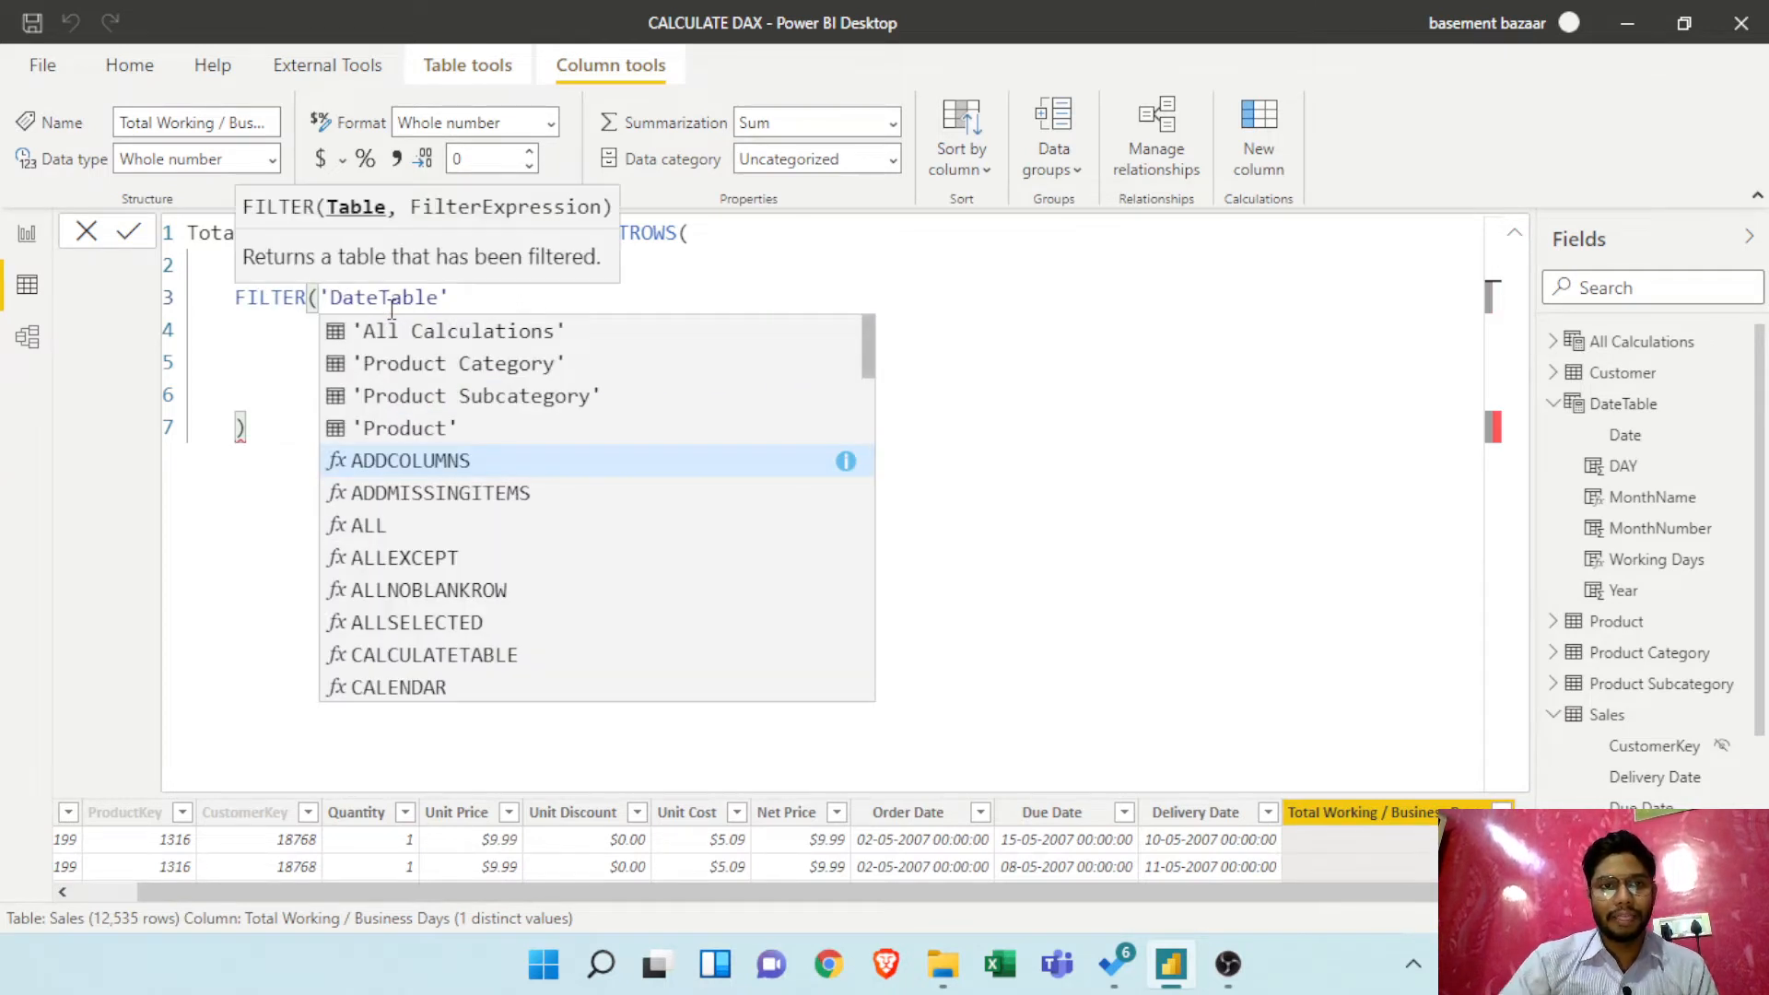
click(460, 298)
text(,)
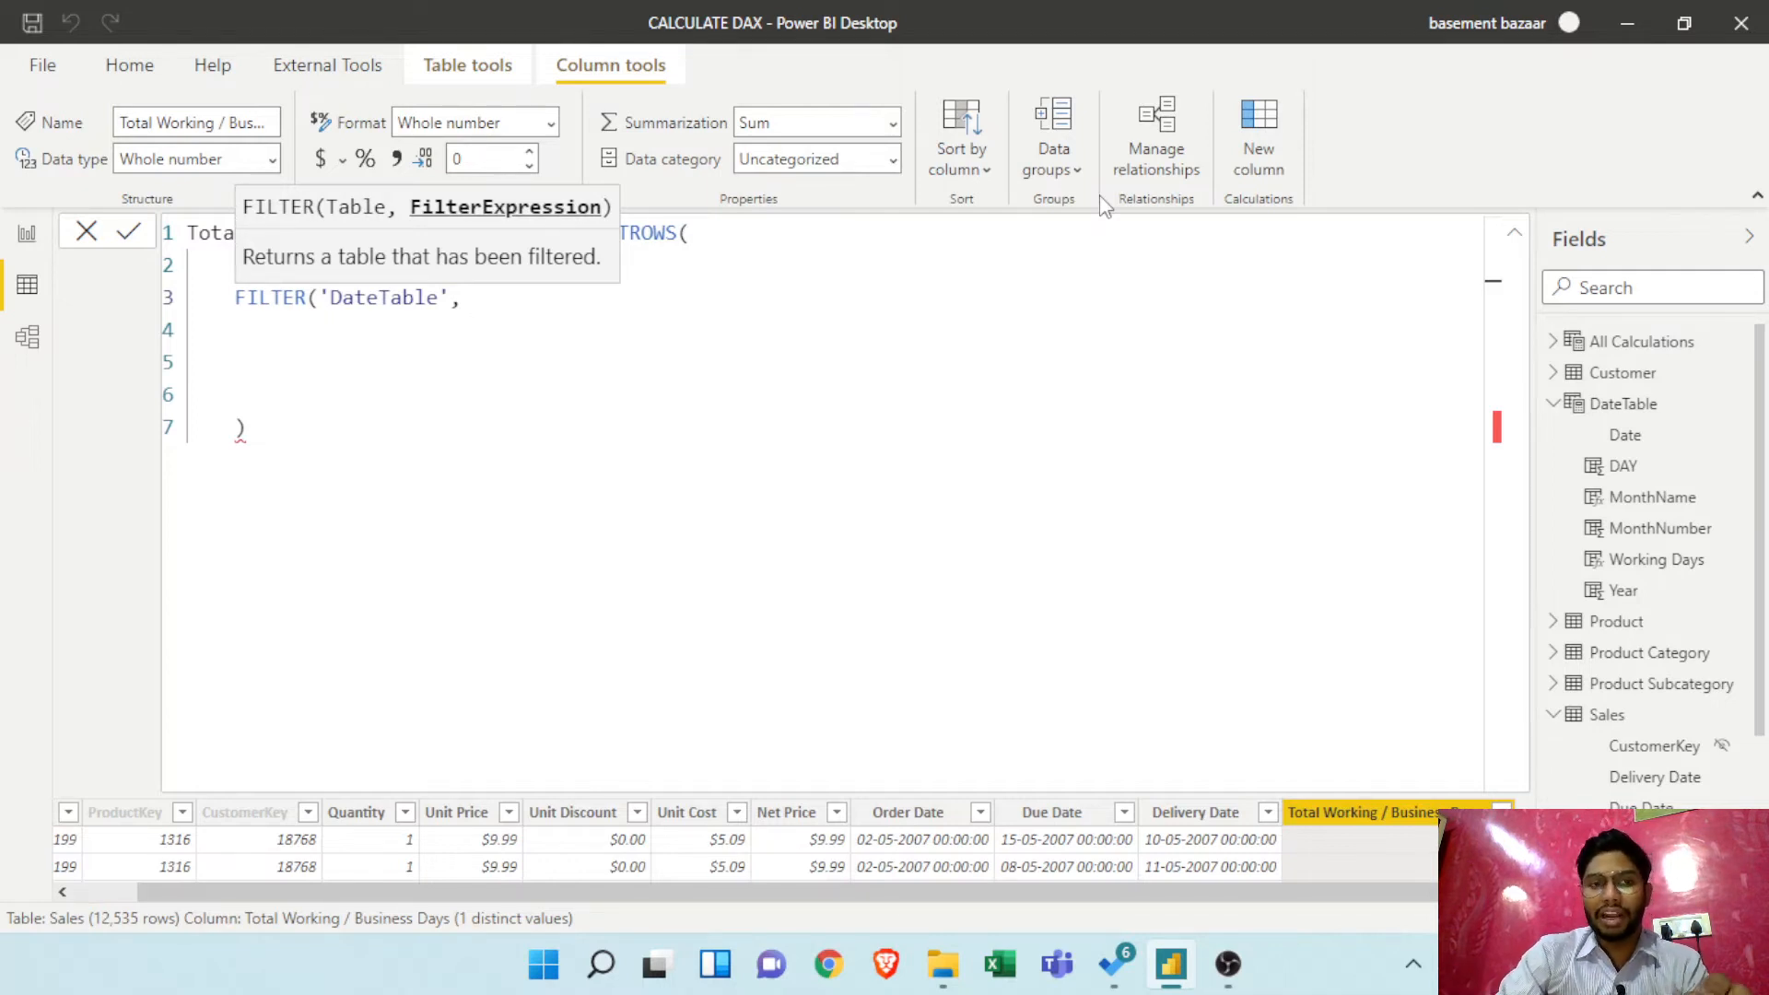
Start the filter expression with an AND function whose first condition begins with 'DateTable'[Date]
text(A)
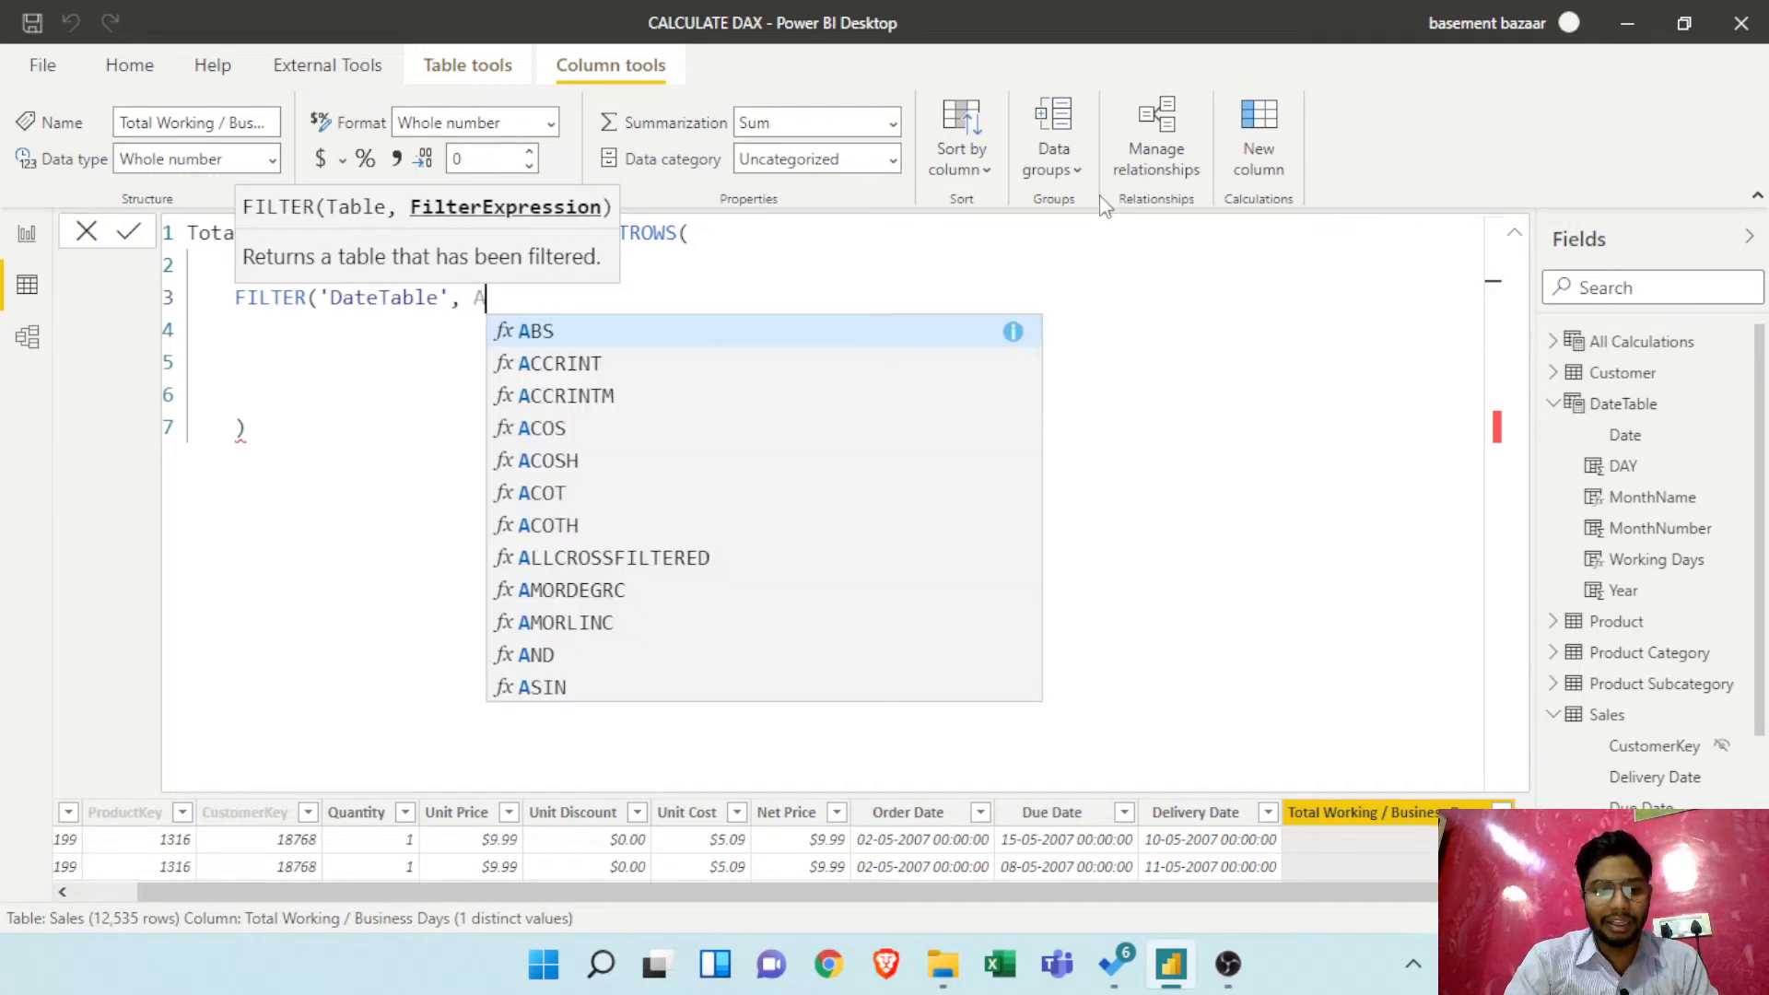
text(ND()
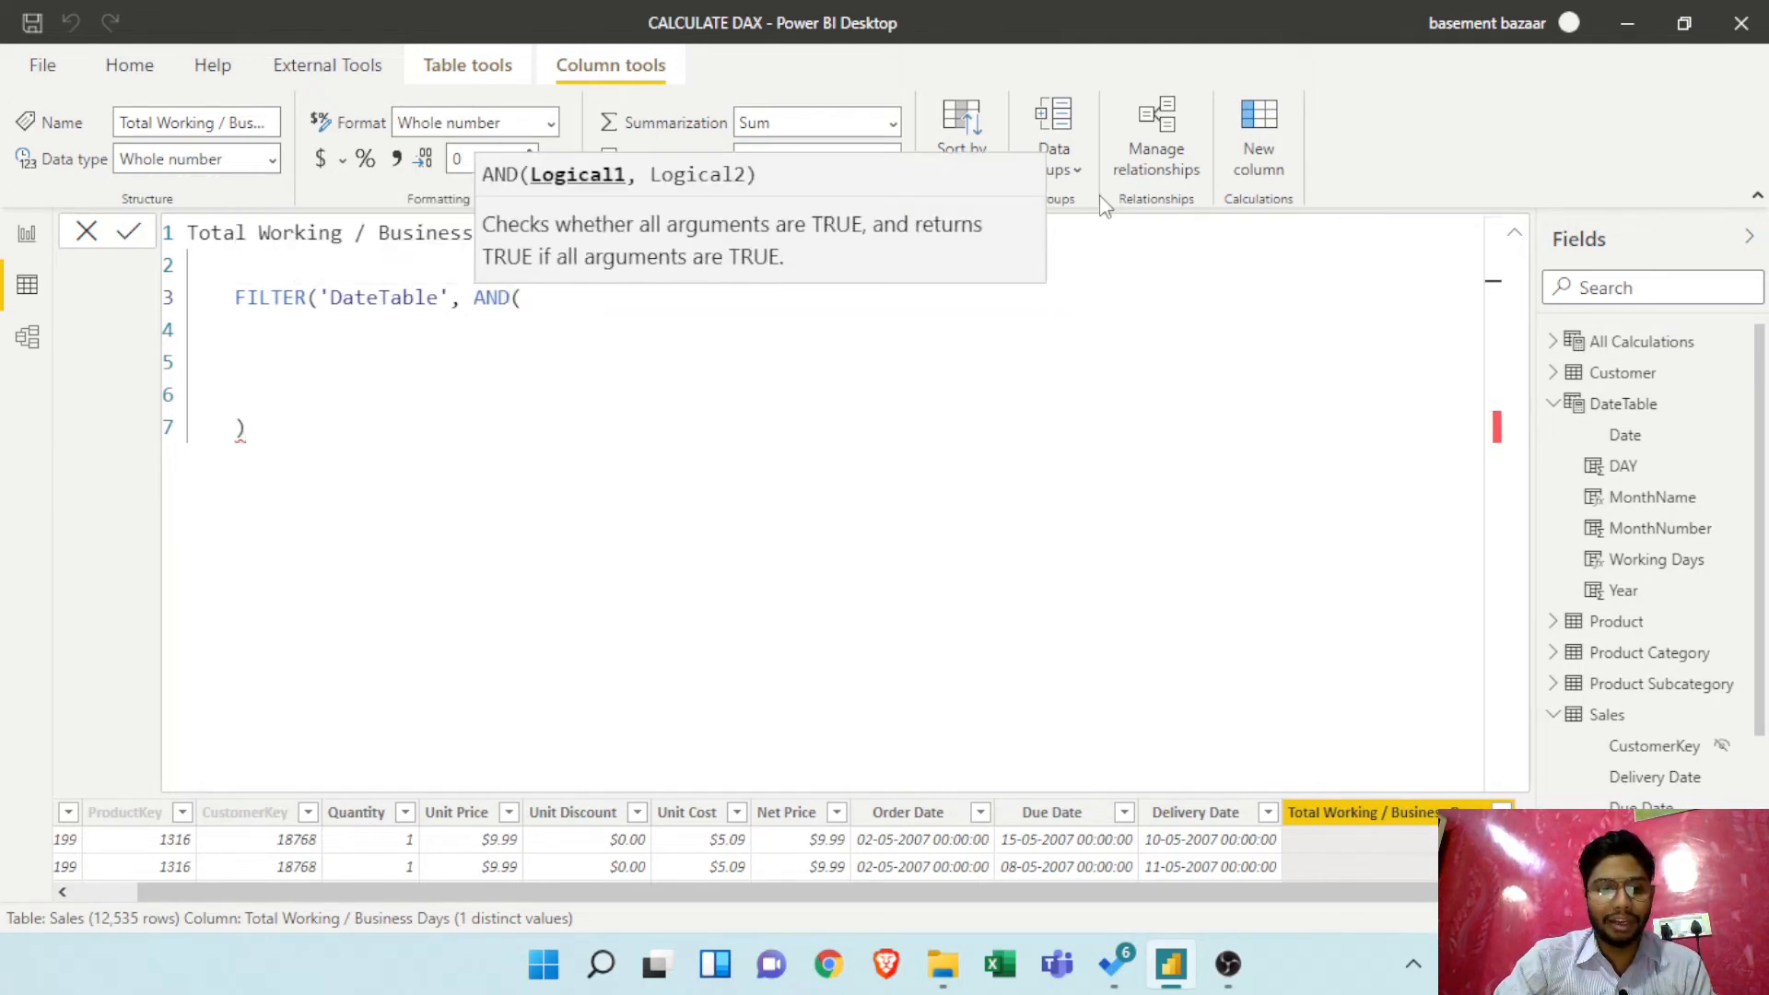
text( DATE)
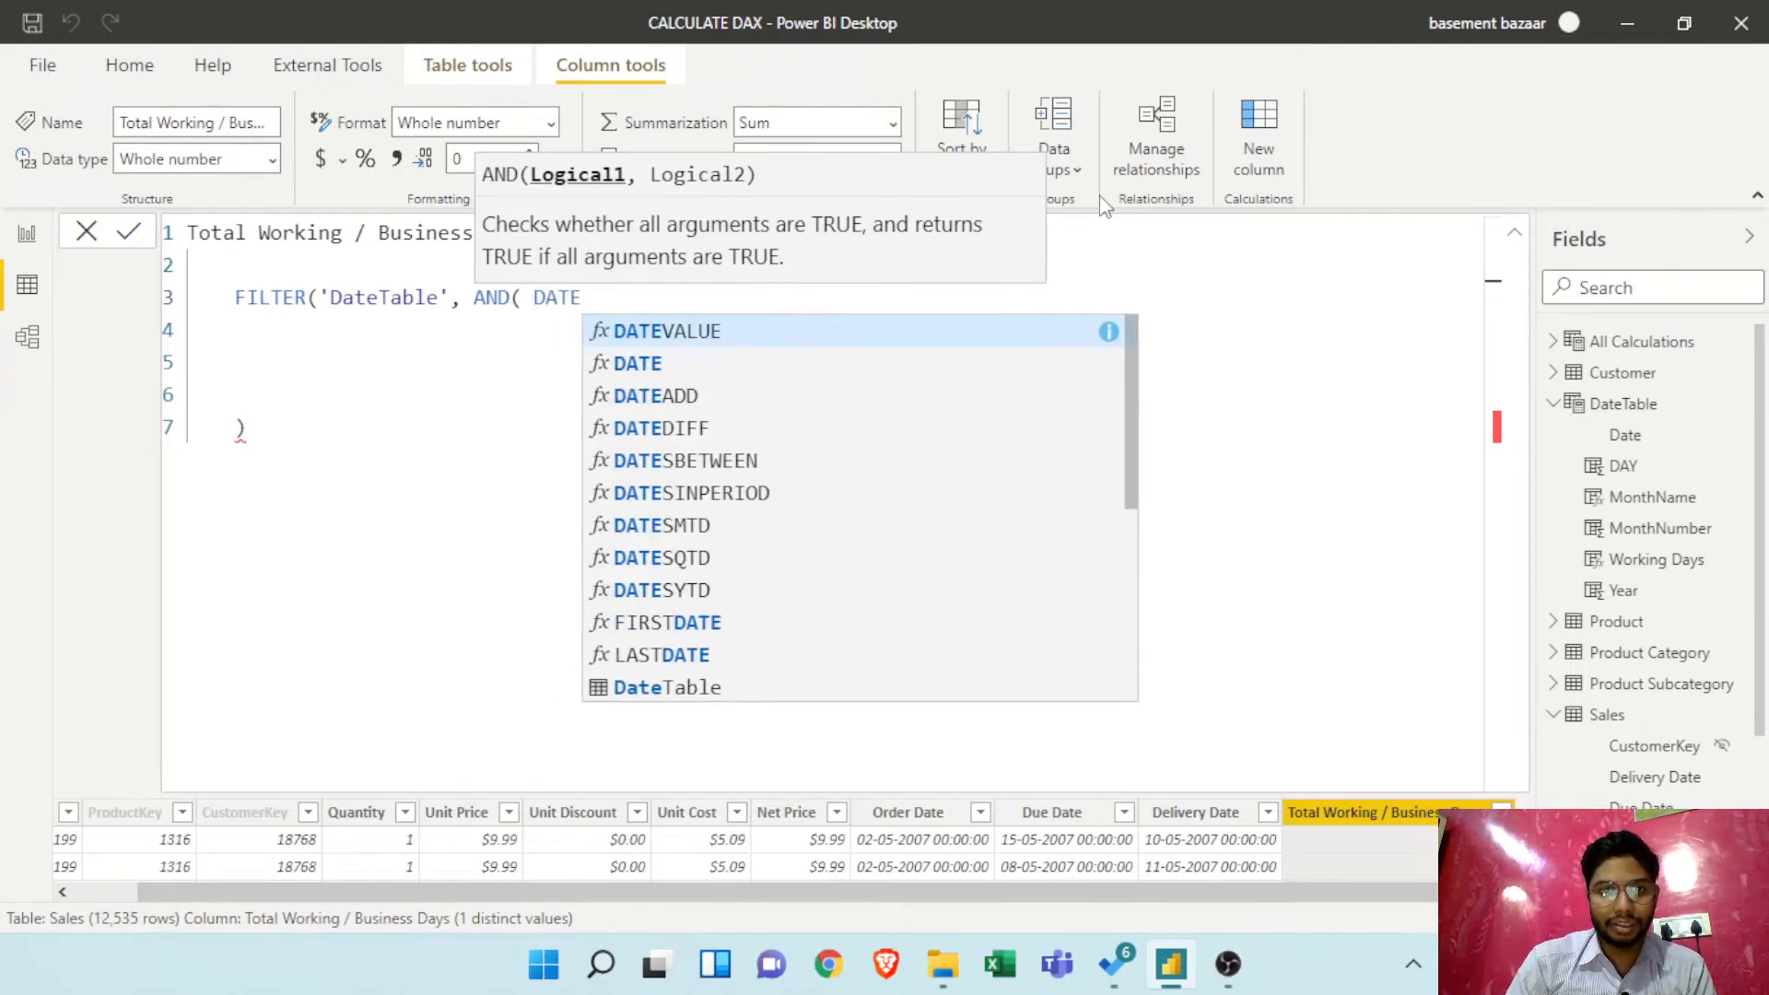
key(BackSpace)
key(BackSpace)
key(BackSpace)
key(BackSpace)
text(')
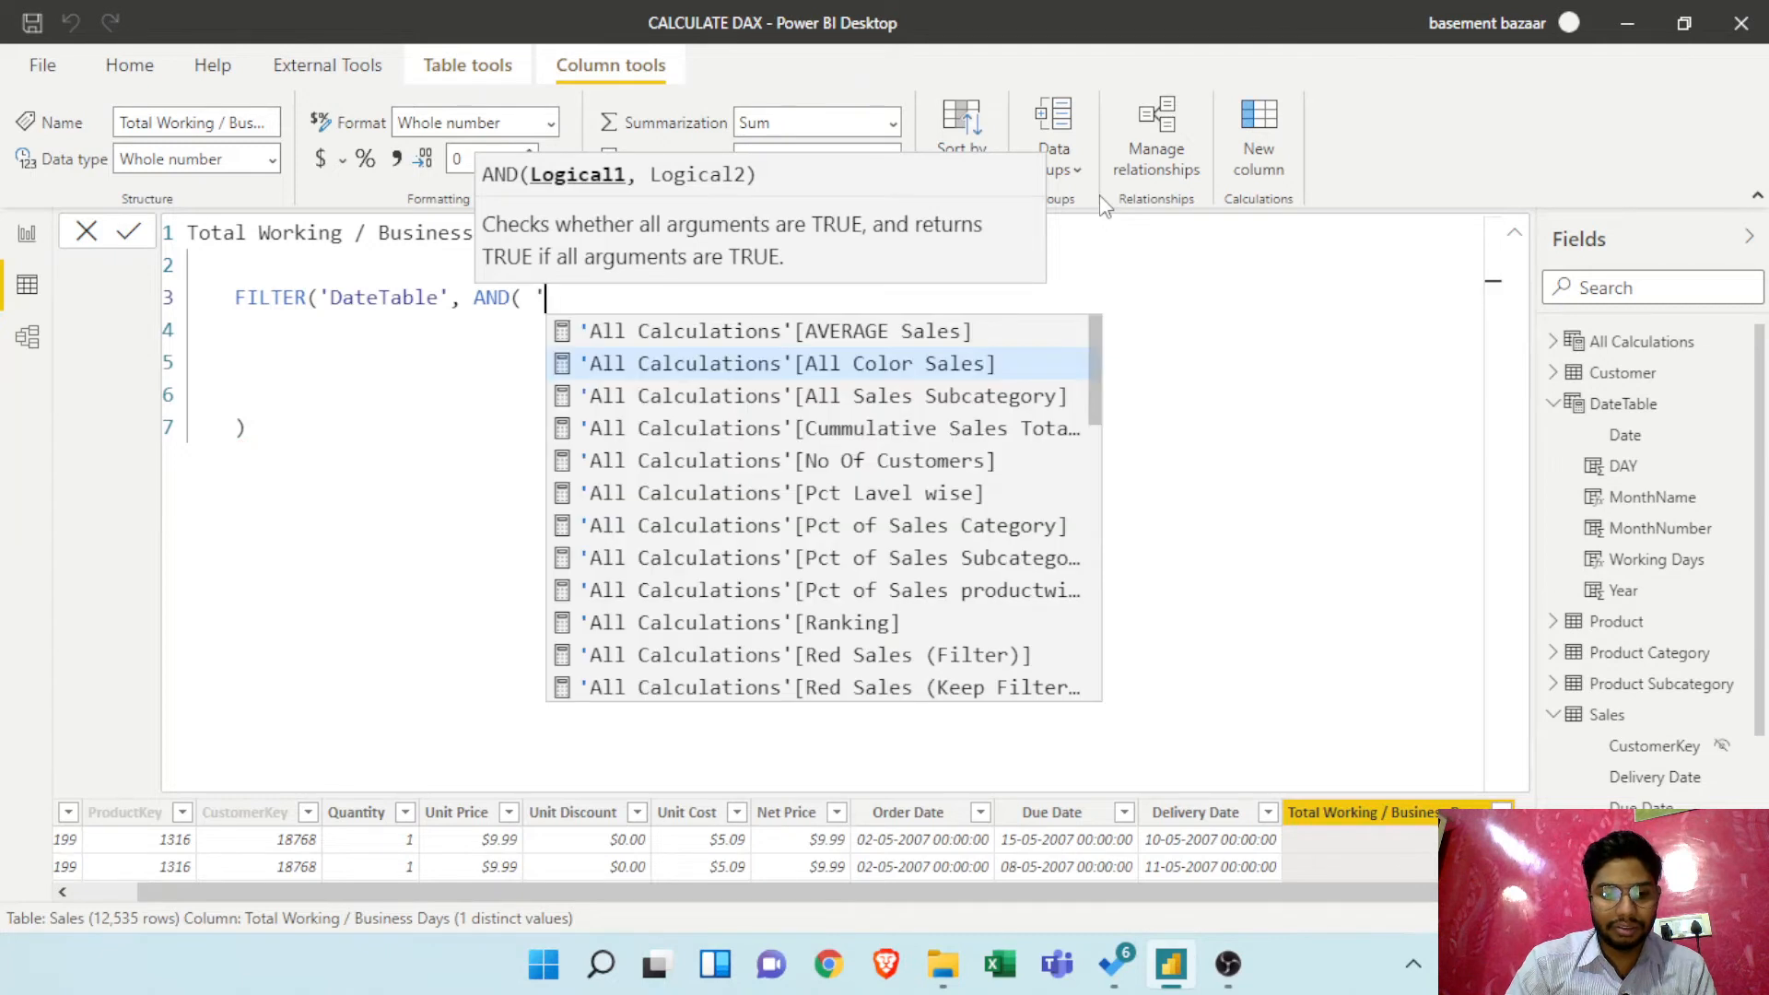
text(dat)
key(Down)
key(Down)
key(Tab)
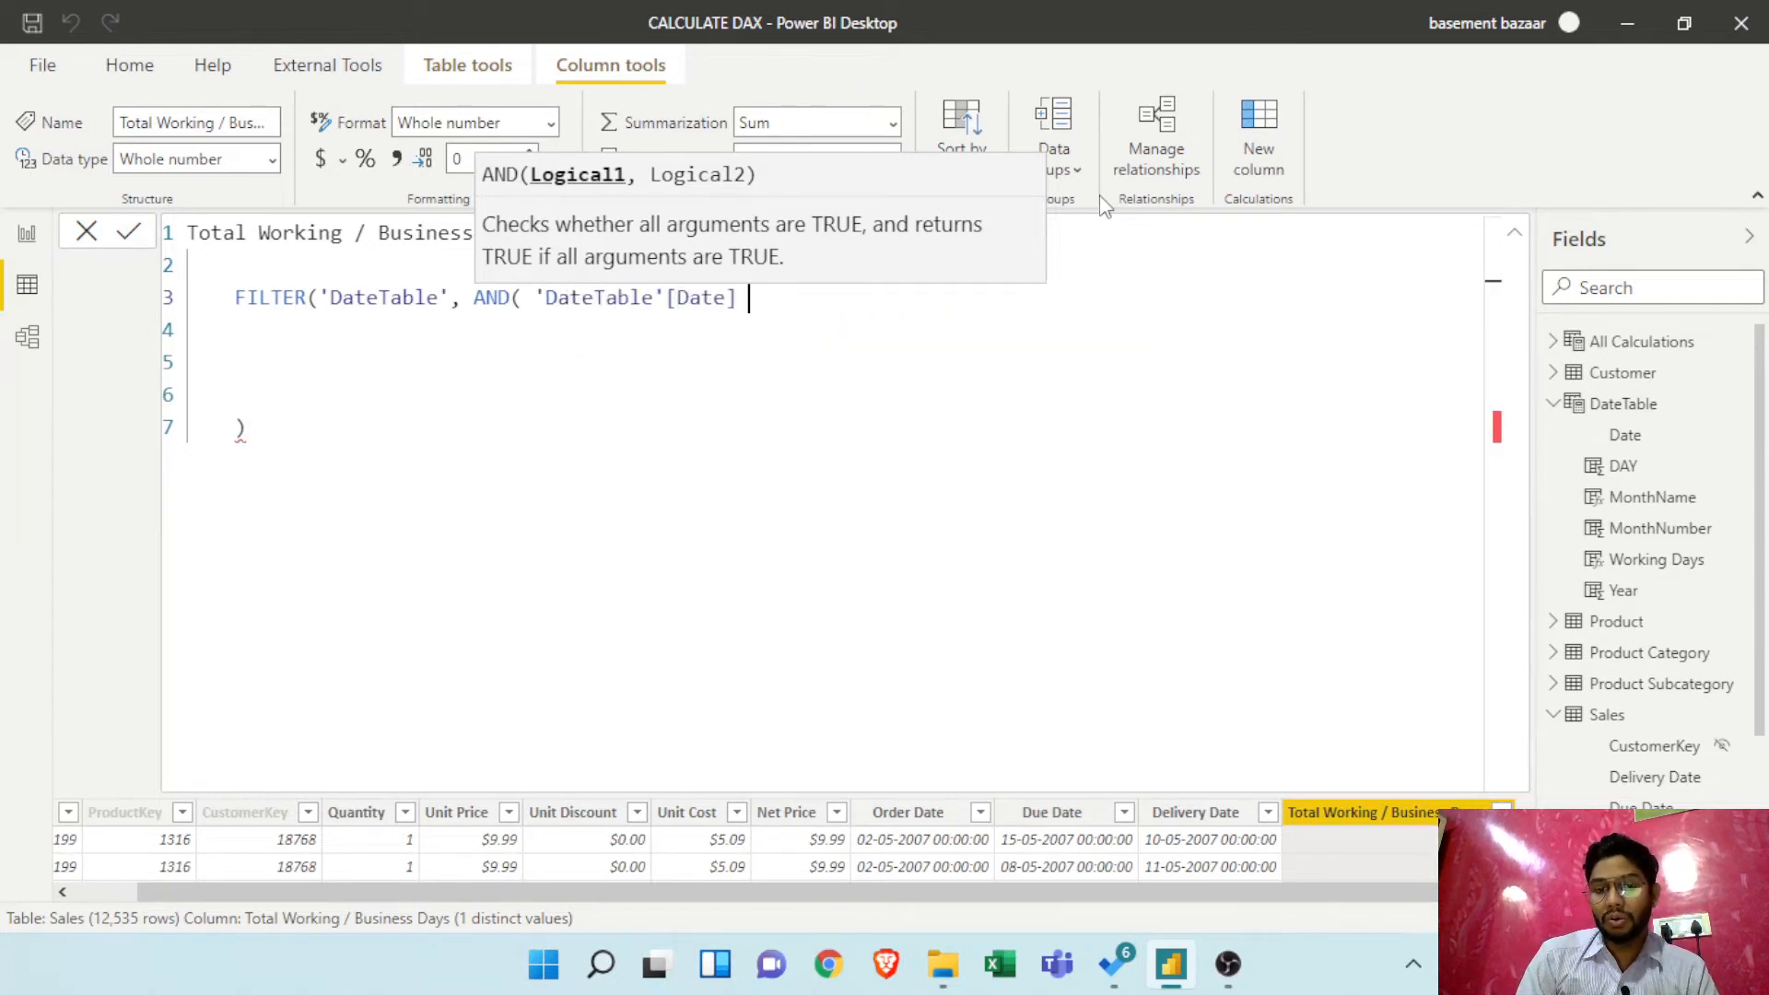
Complete the first AND condition so that 'DateTable'[Date] is greater than 'Sales'[Order Date]
text(>)
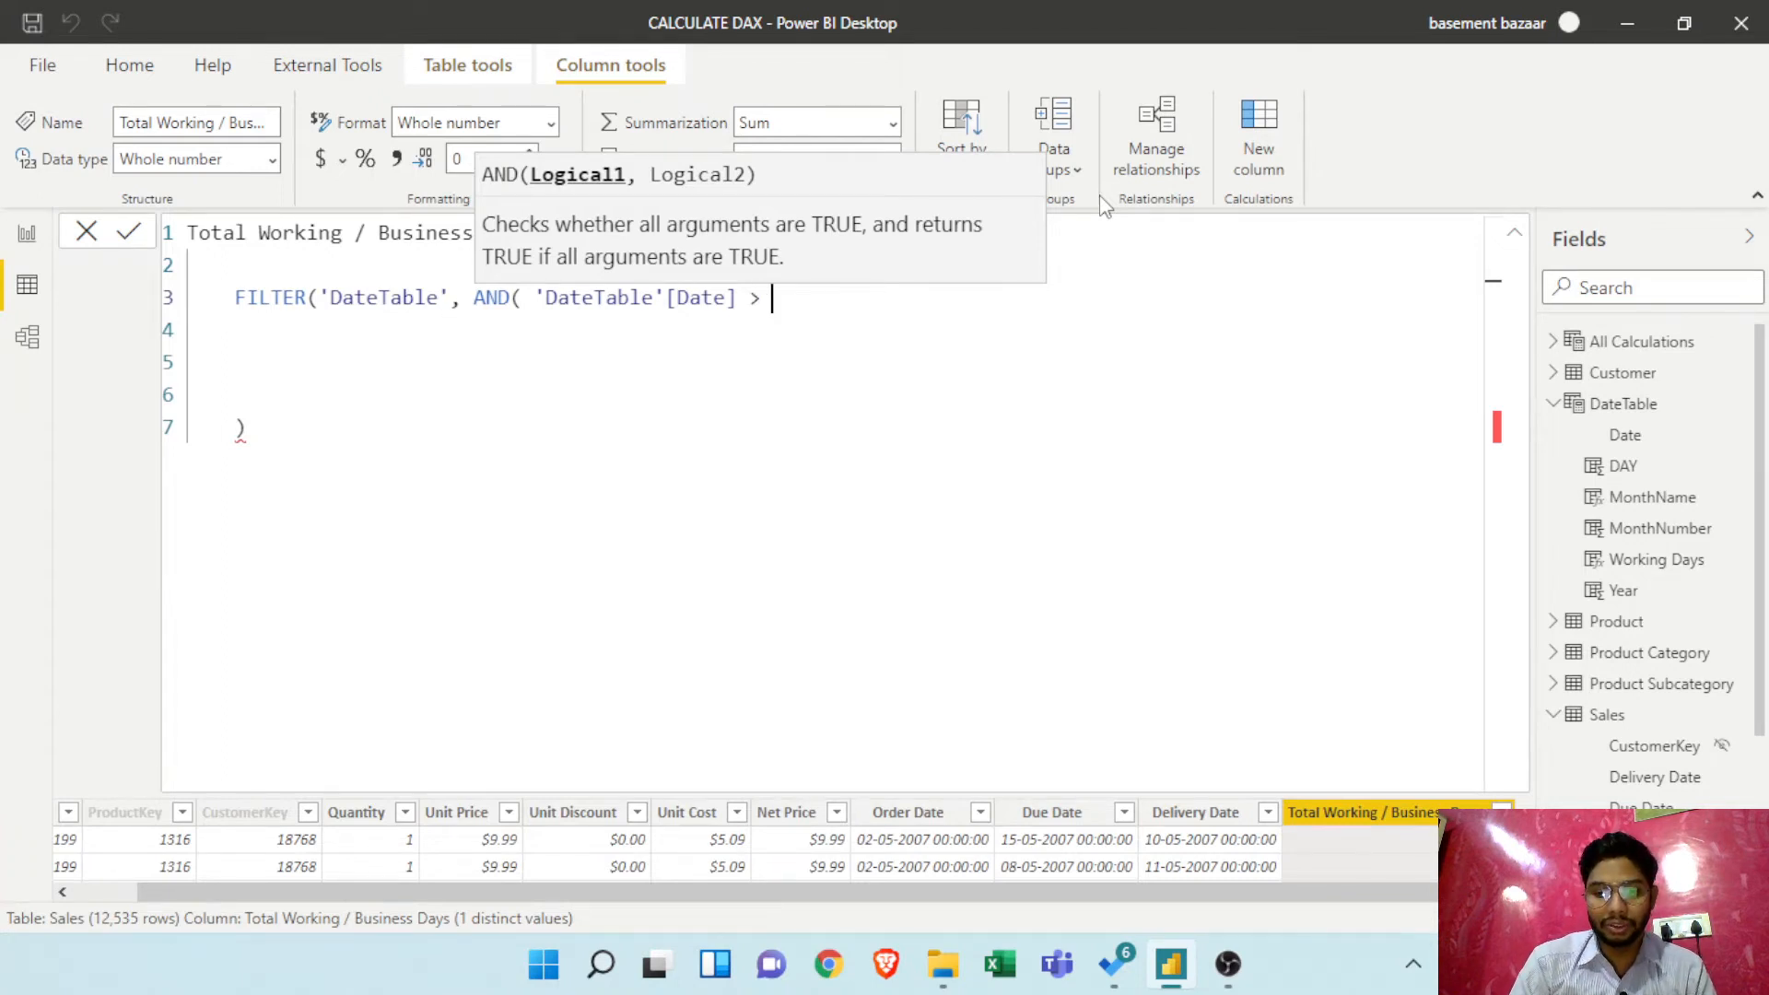
text( S)
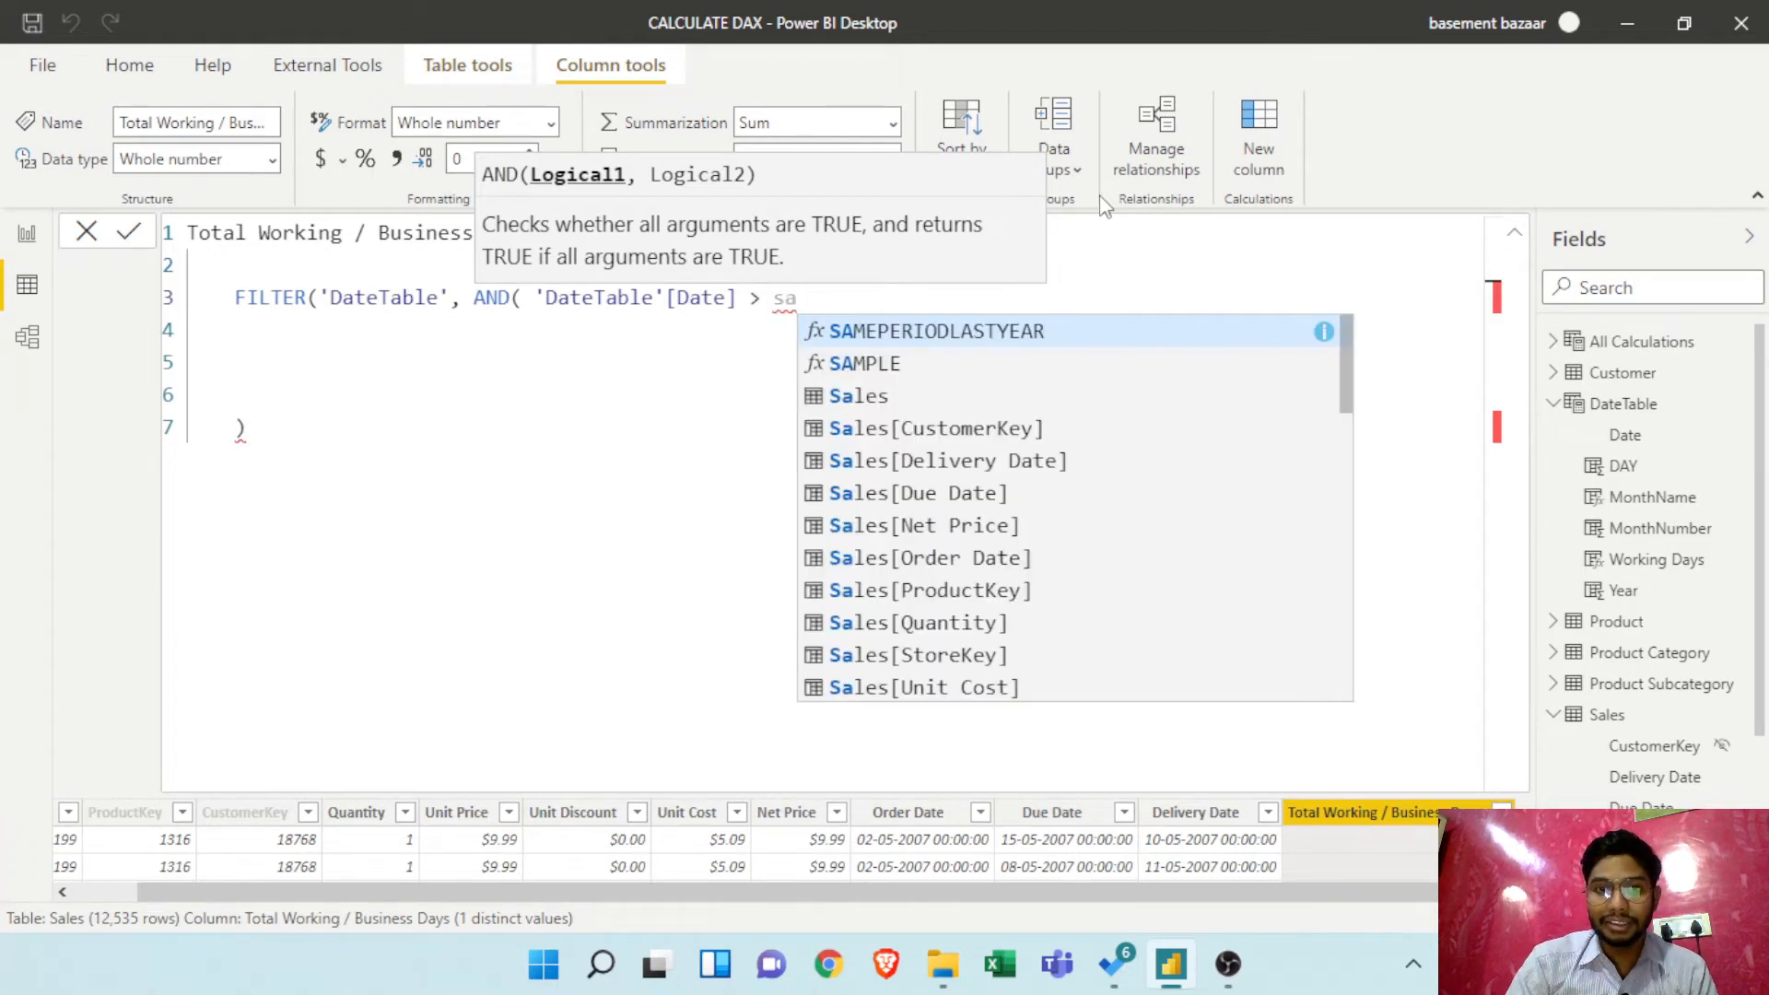
key(BackSpace)
key(BackSpace)
text('sale)
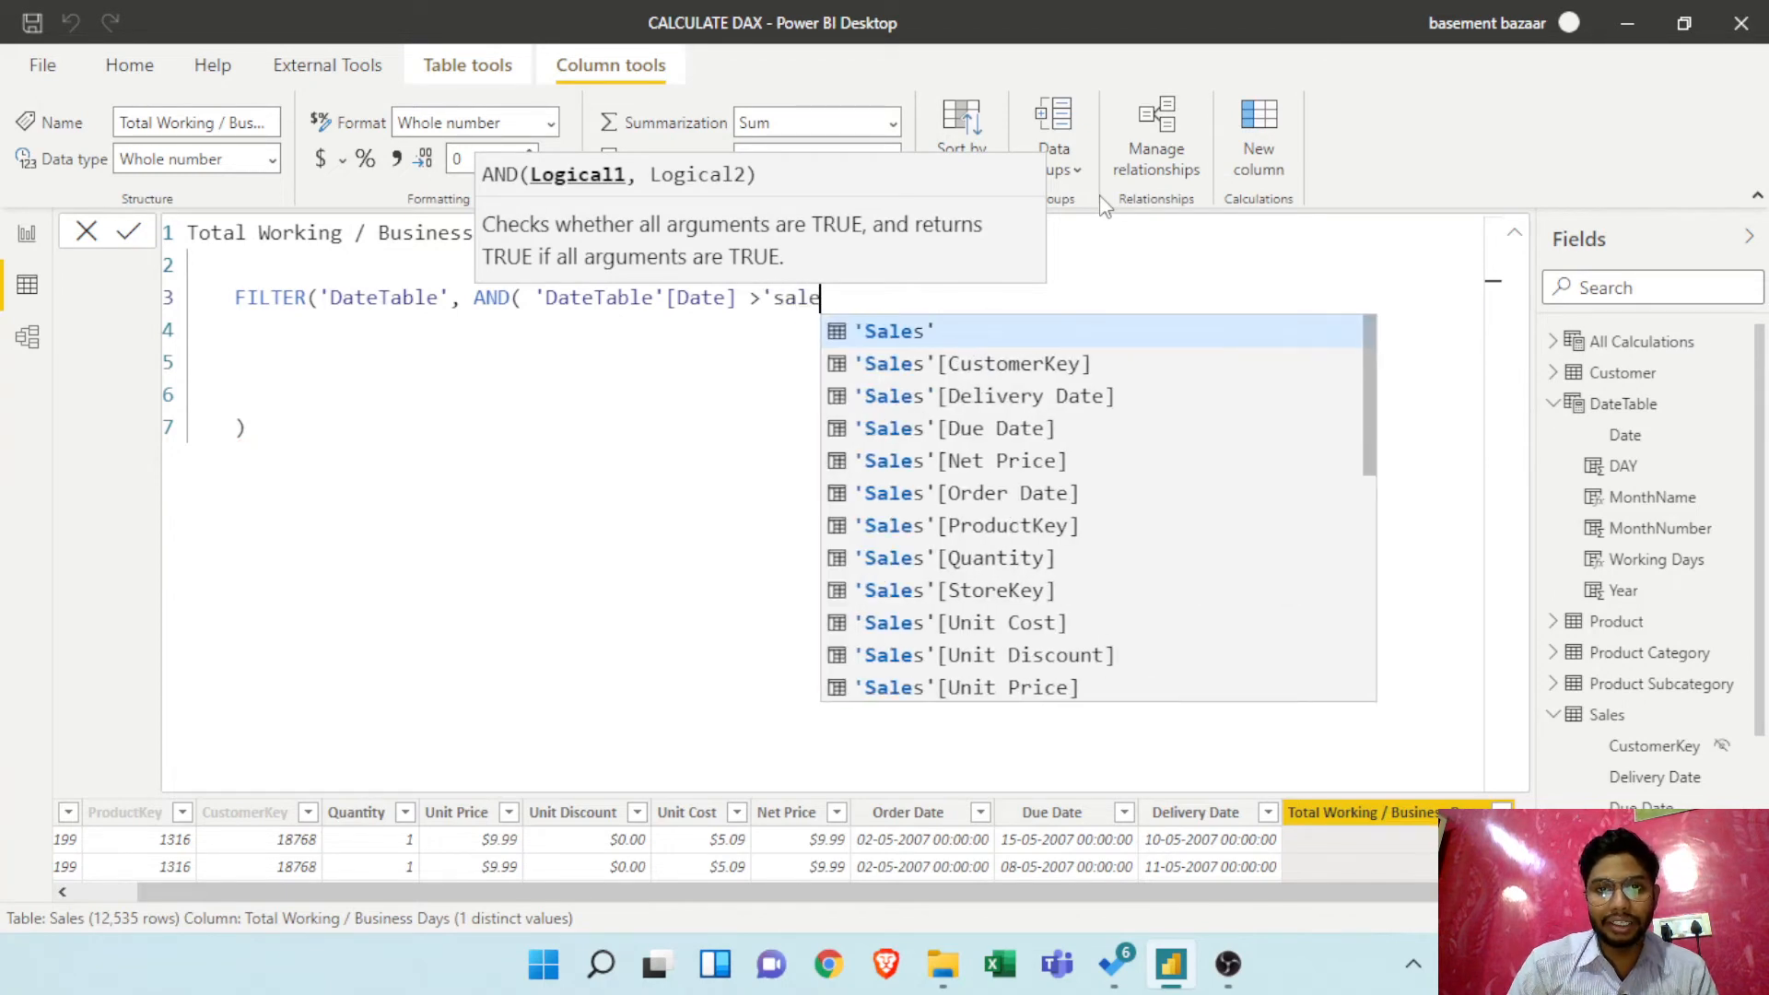
key(Down)
key(Down)
key(Down)
key(Down)
key(Down)
key(Tab)
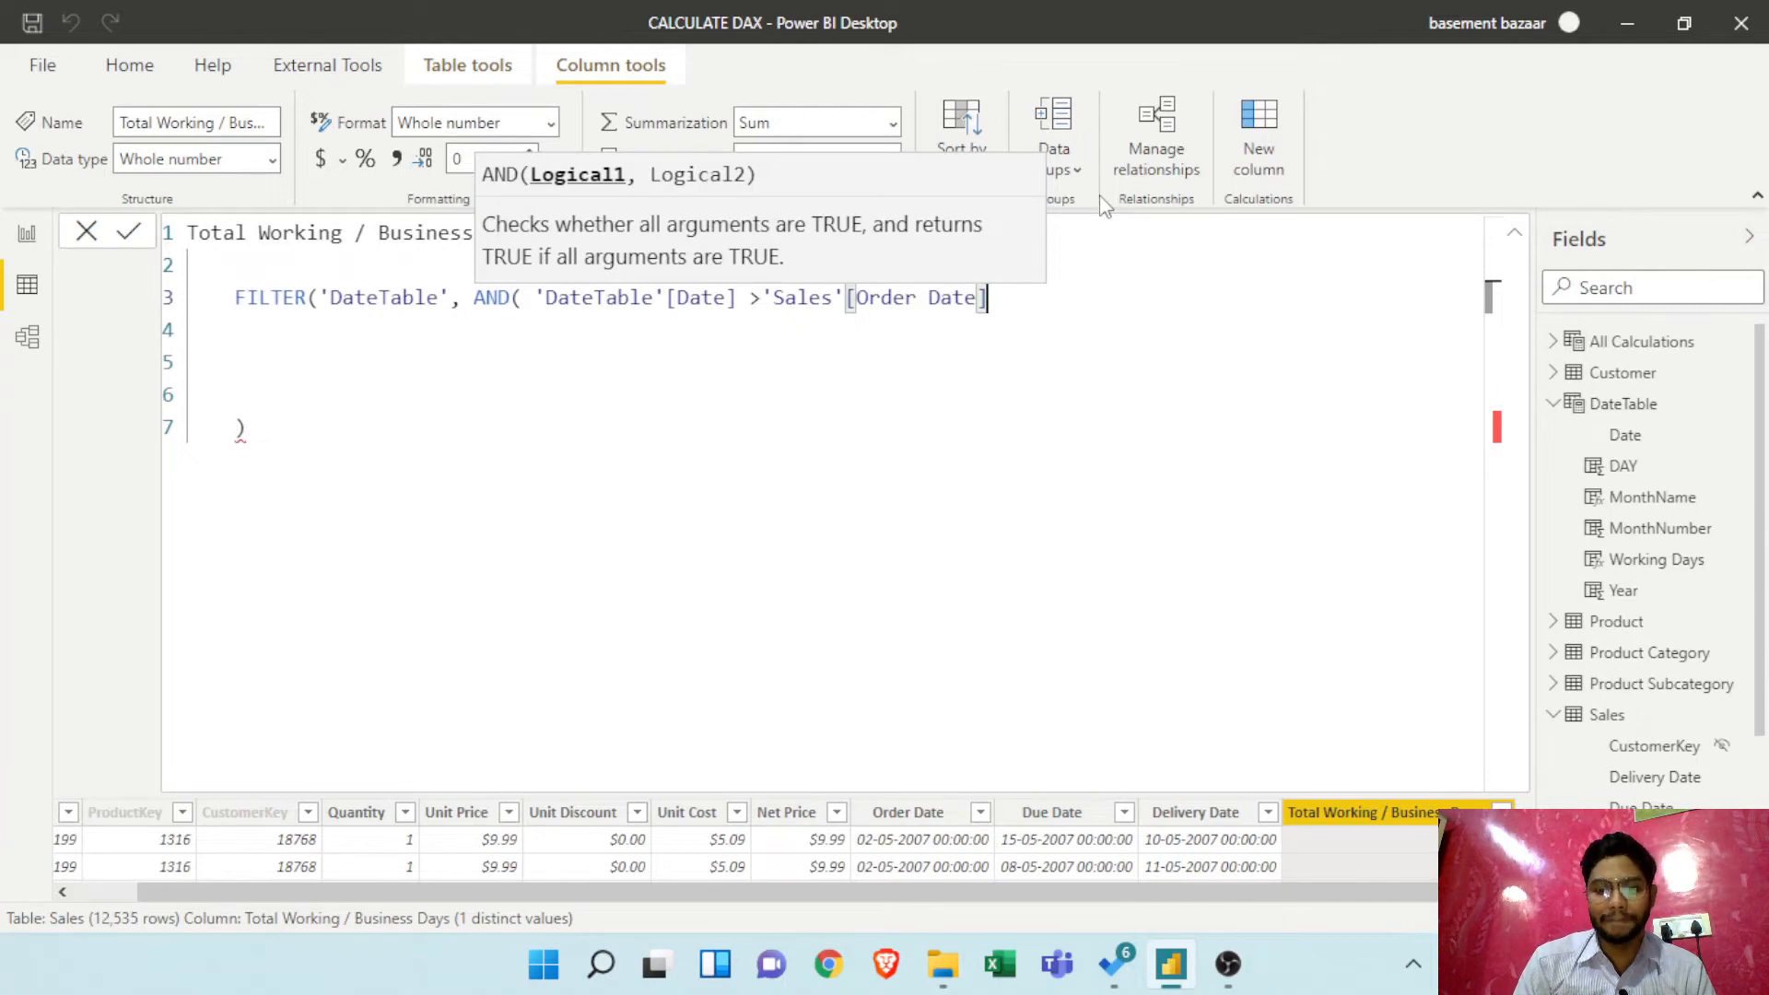
Add the second AND condition, 'DateTable'[Date] less than 'Sales'[Delivery Date]
text(, )
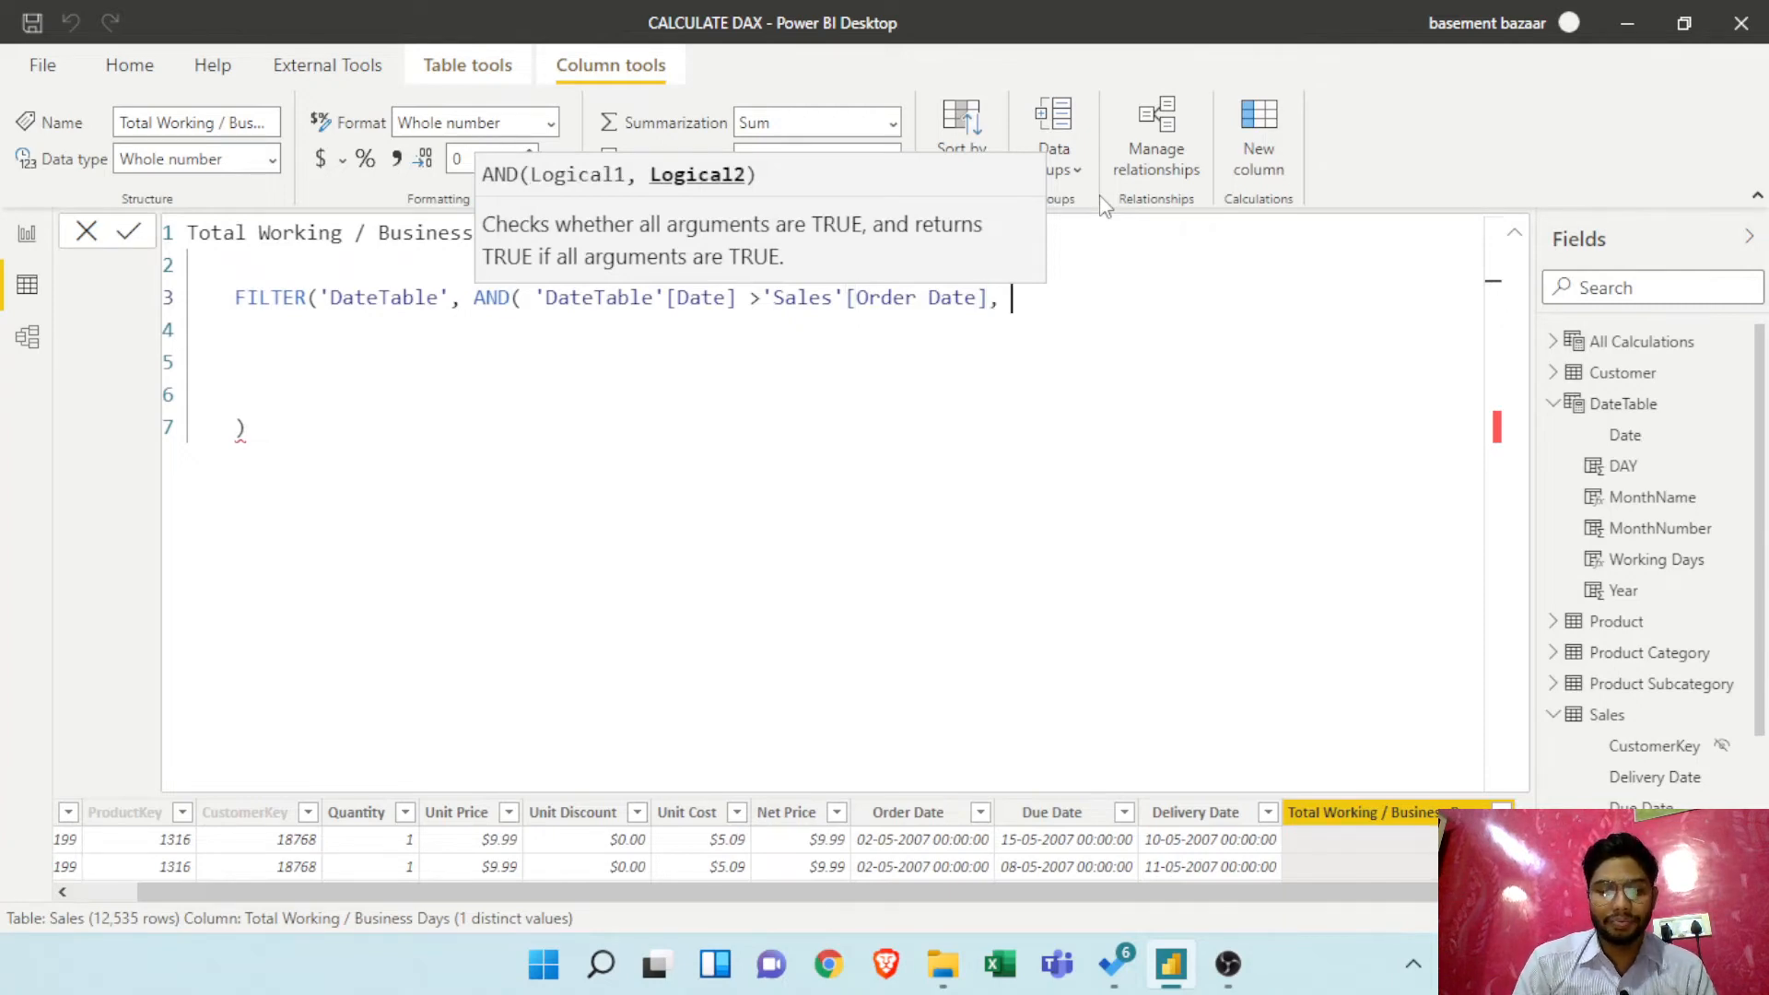
text('date)
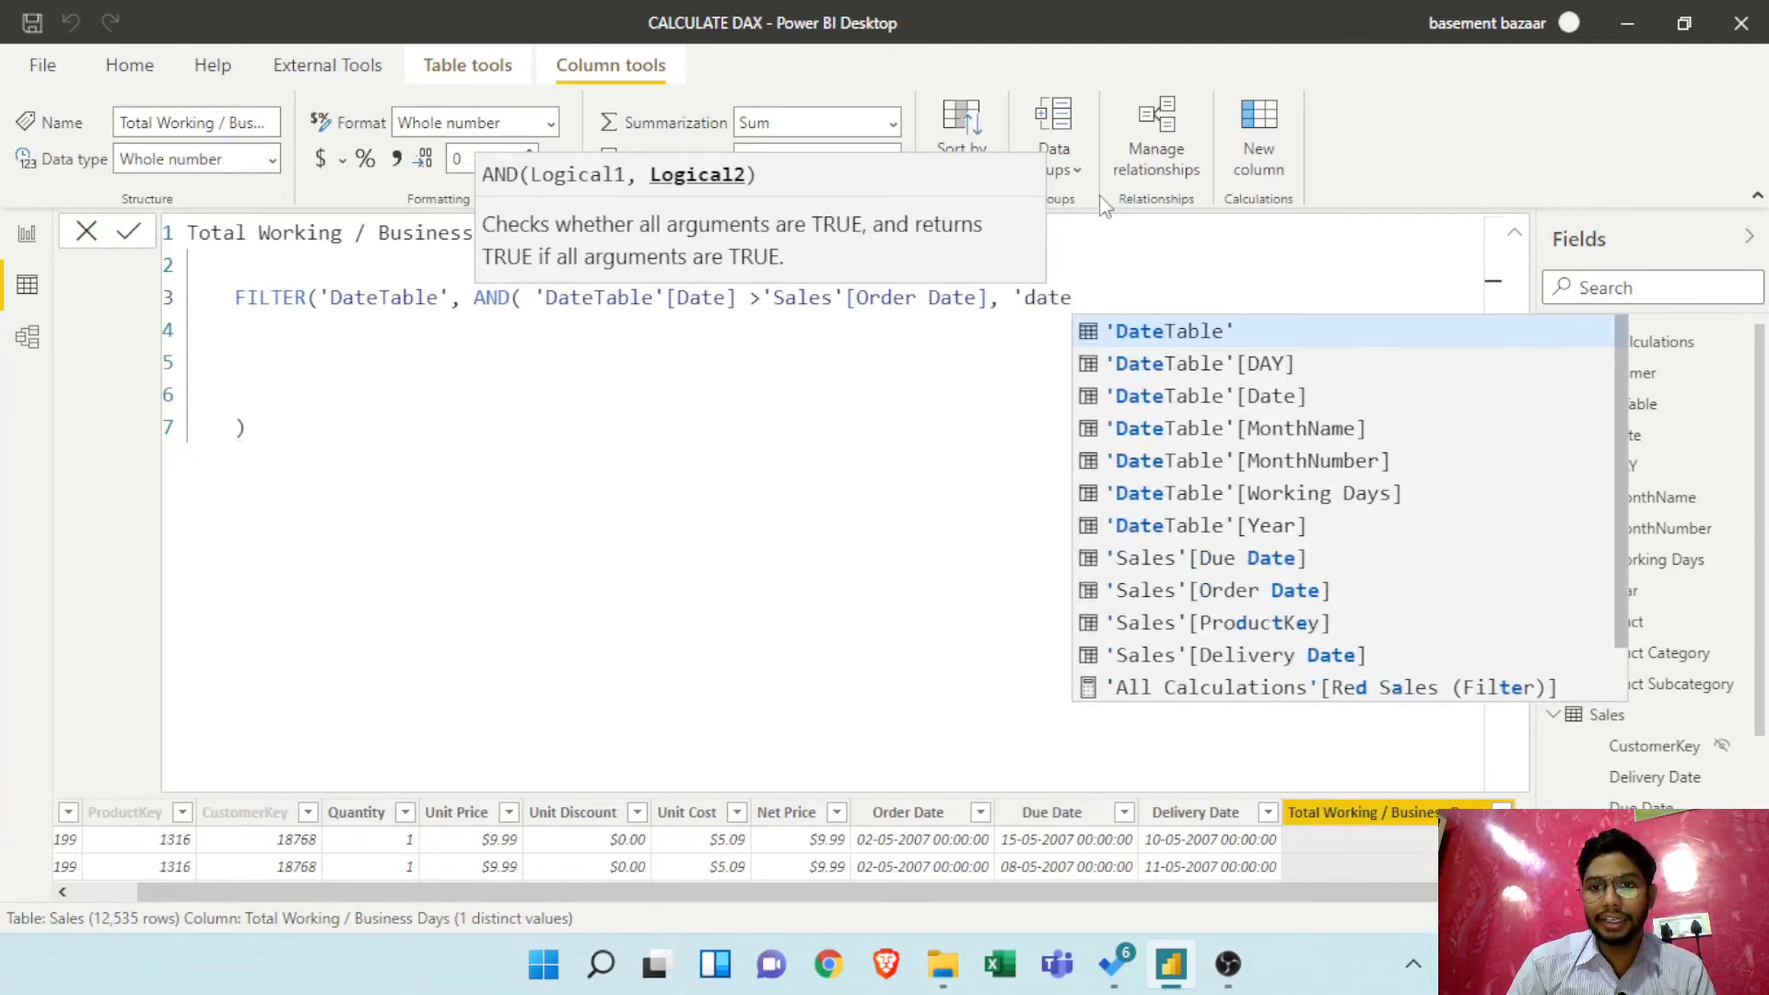
key(Down)
key(Down)
key(Tab)
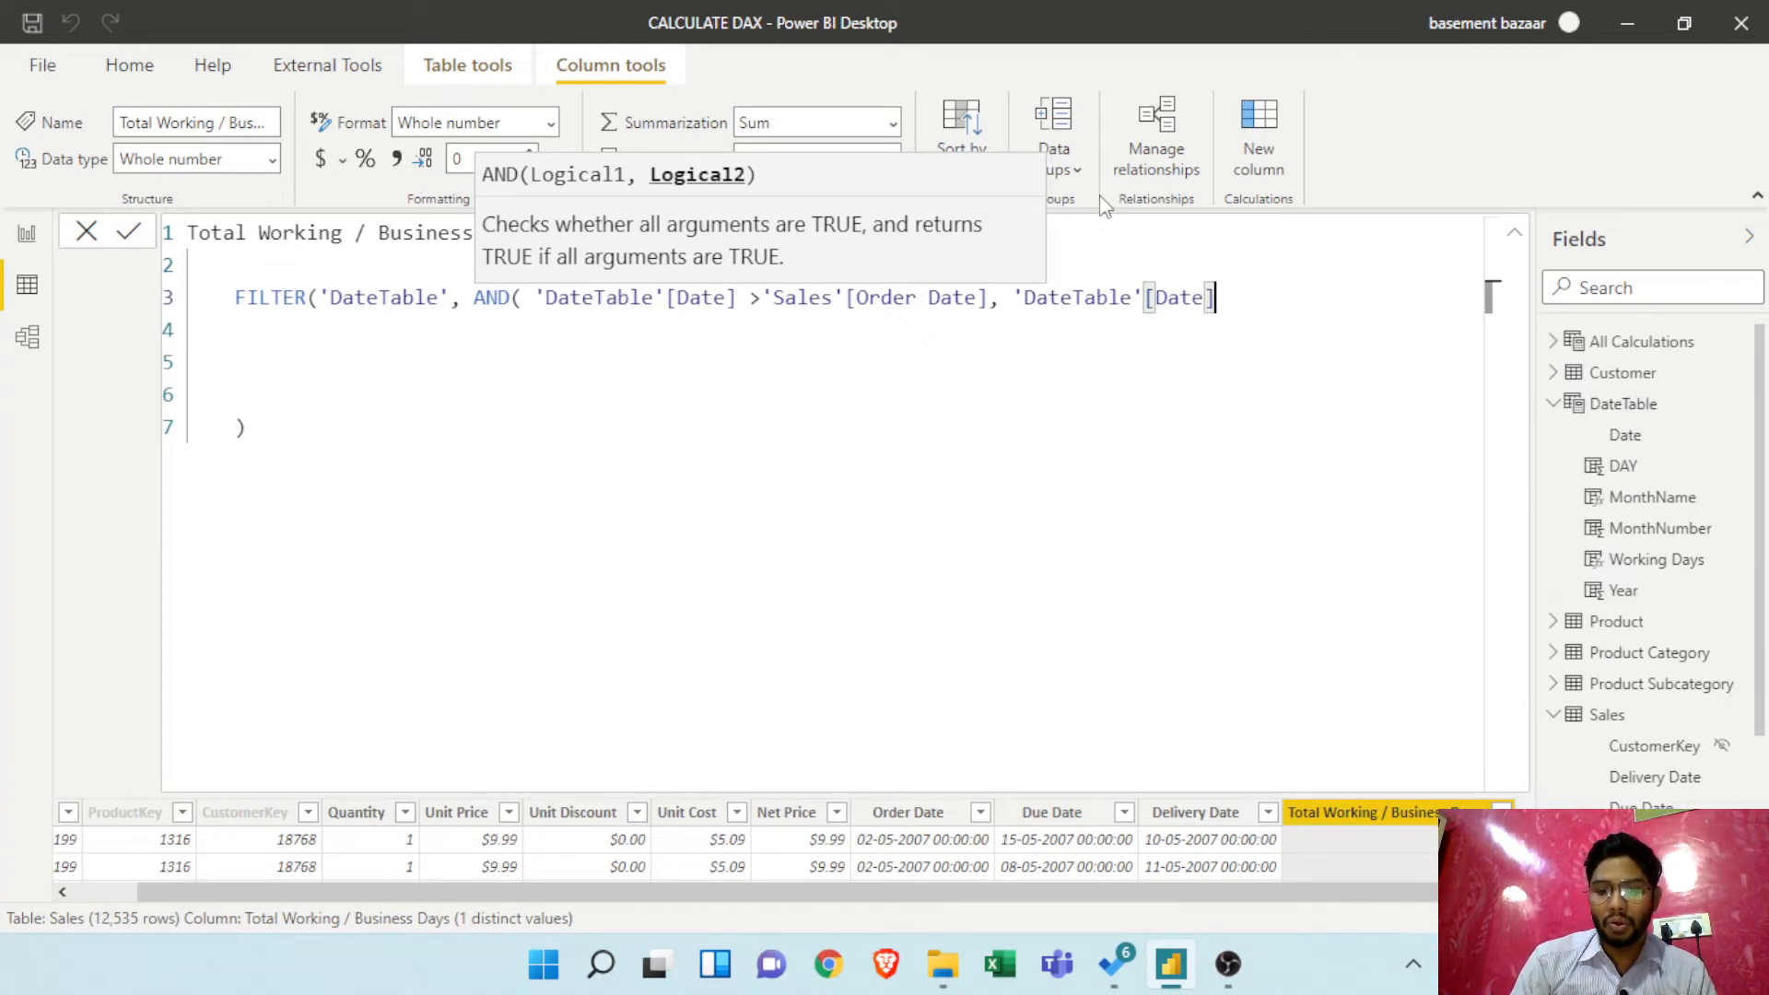
text(<'sale)
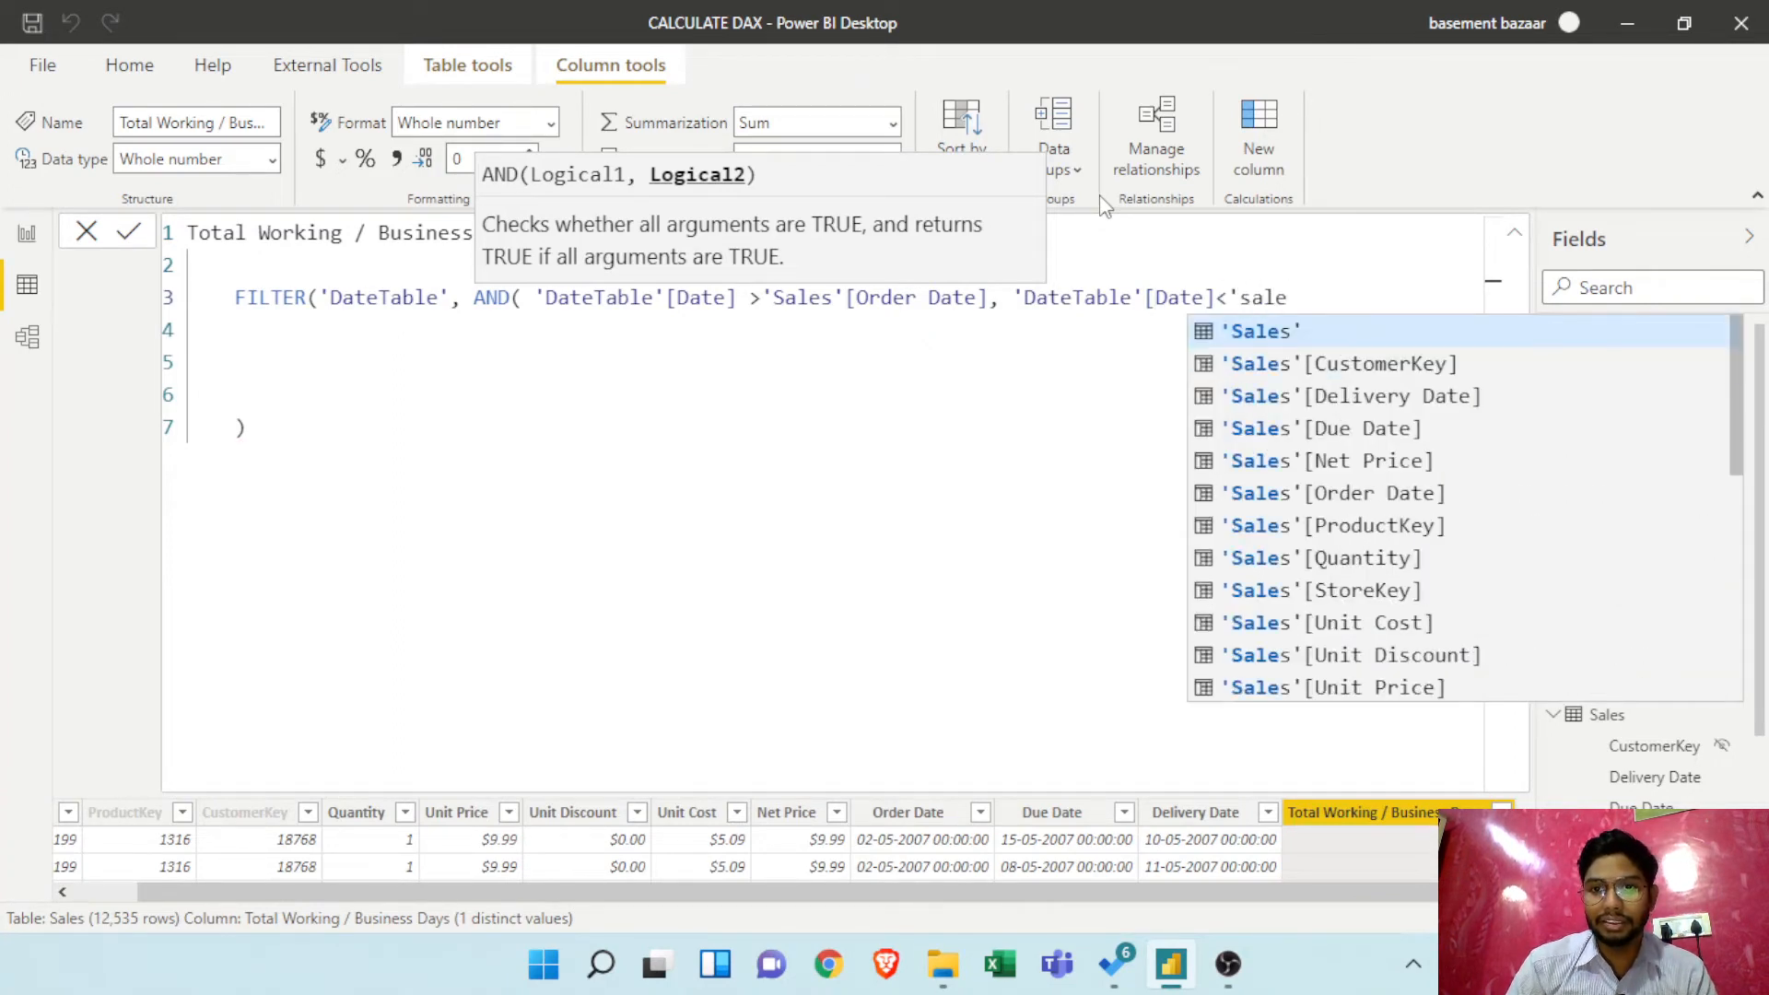
key(Down)
key(Down)
key(Tab)
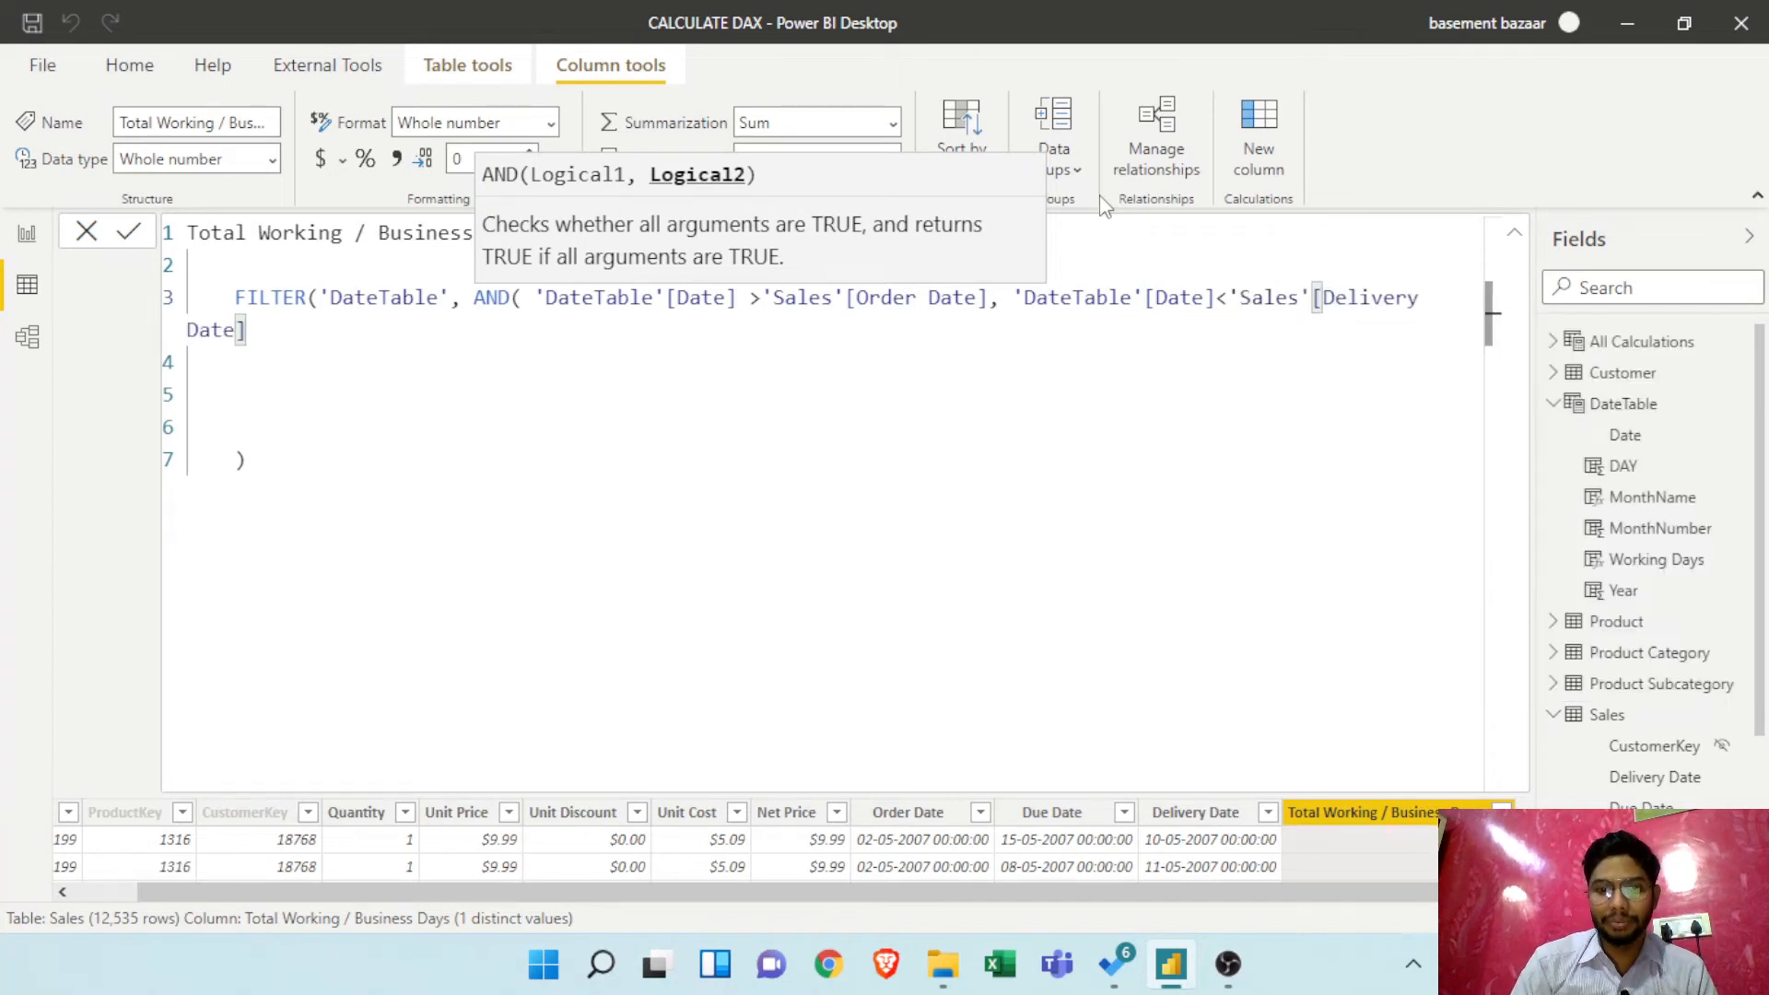
Close the AND and FILTER functions, commit the formula and collapse the formula editor
text()))
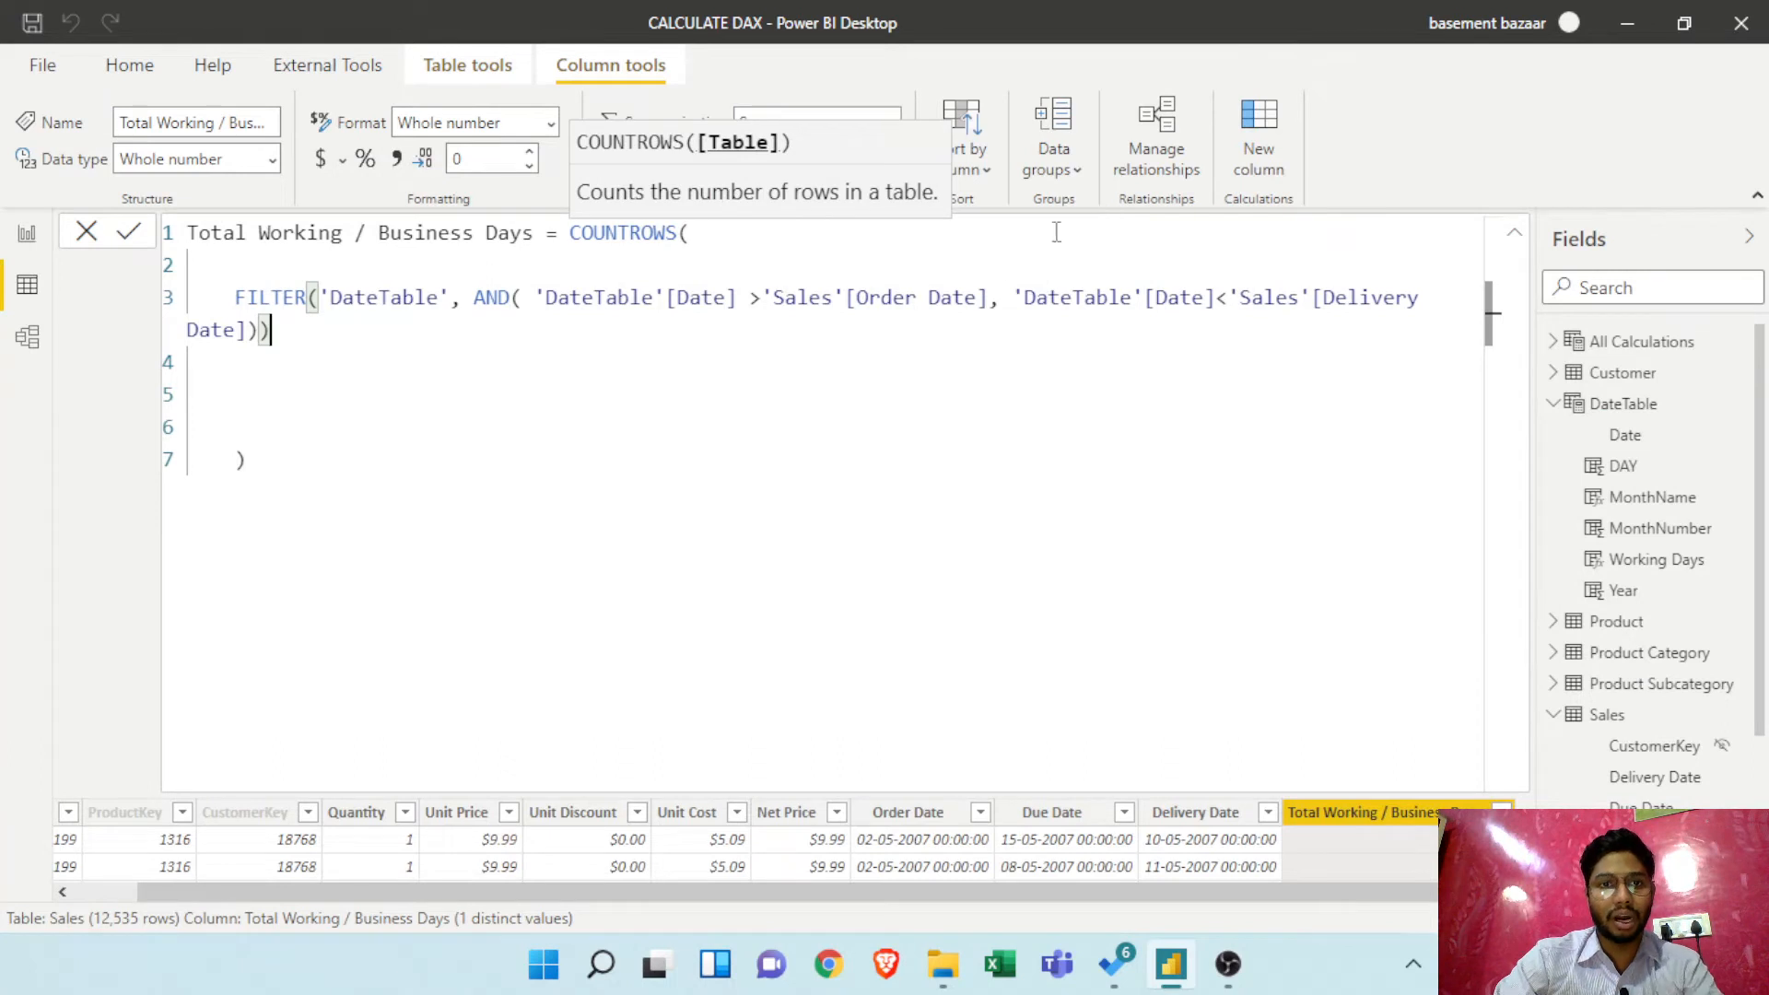
click(130, 233)
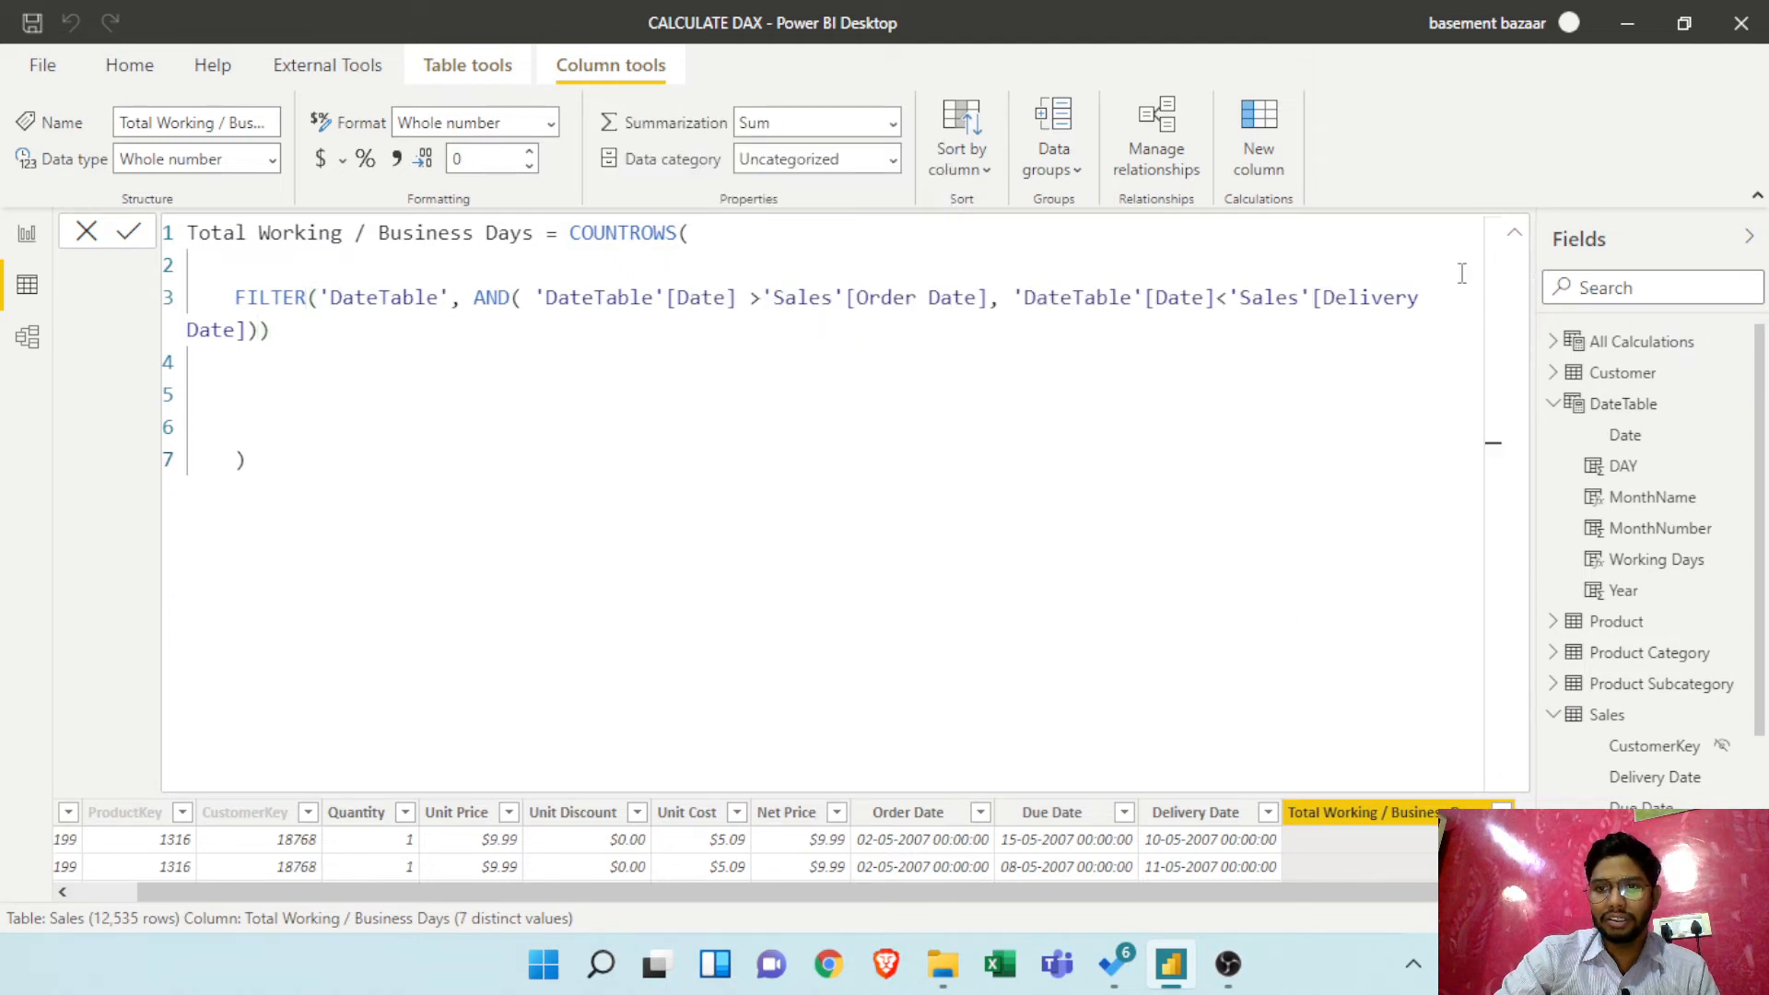
click(1521, 242)
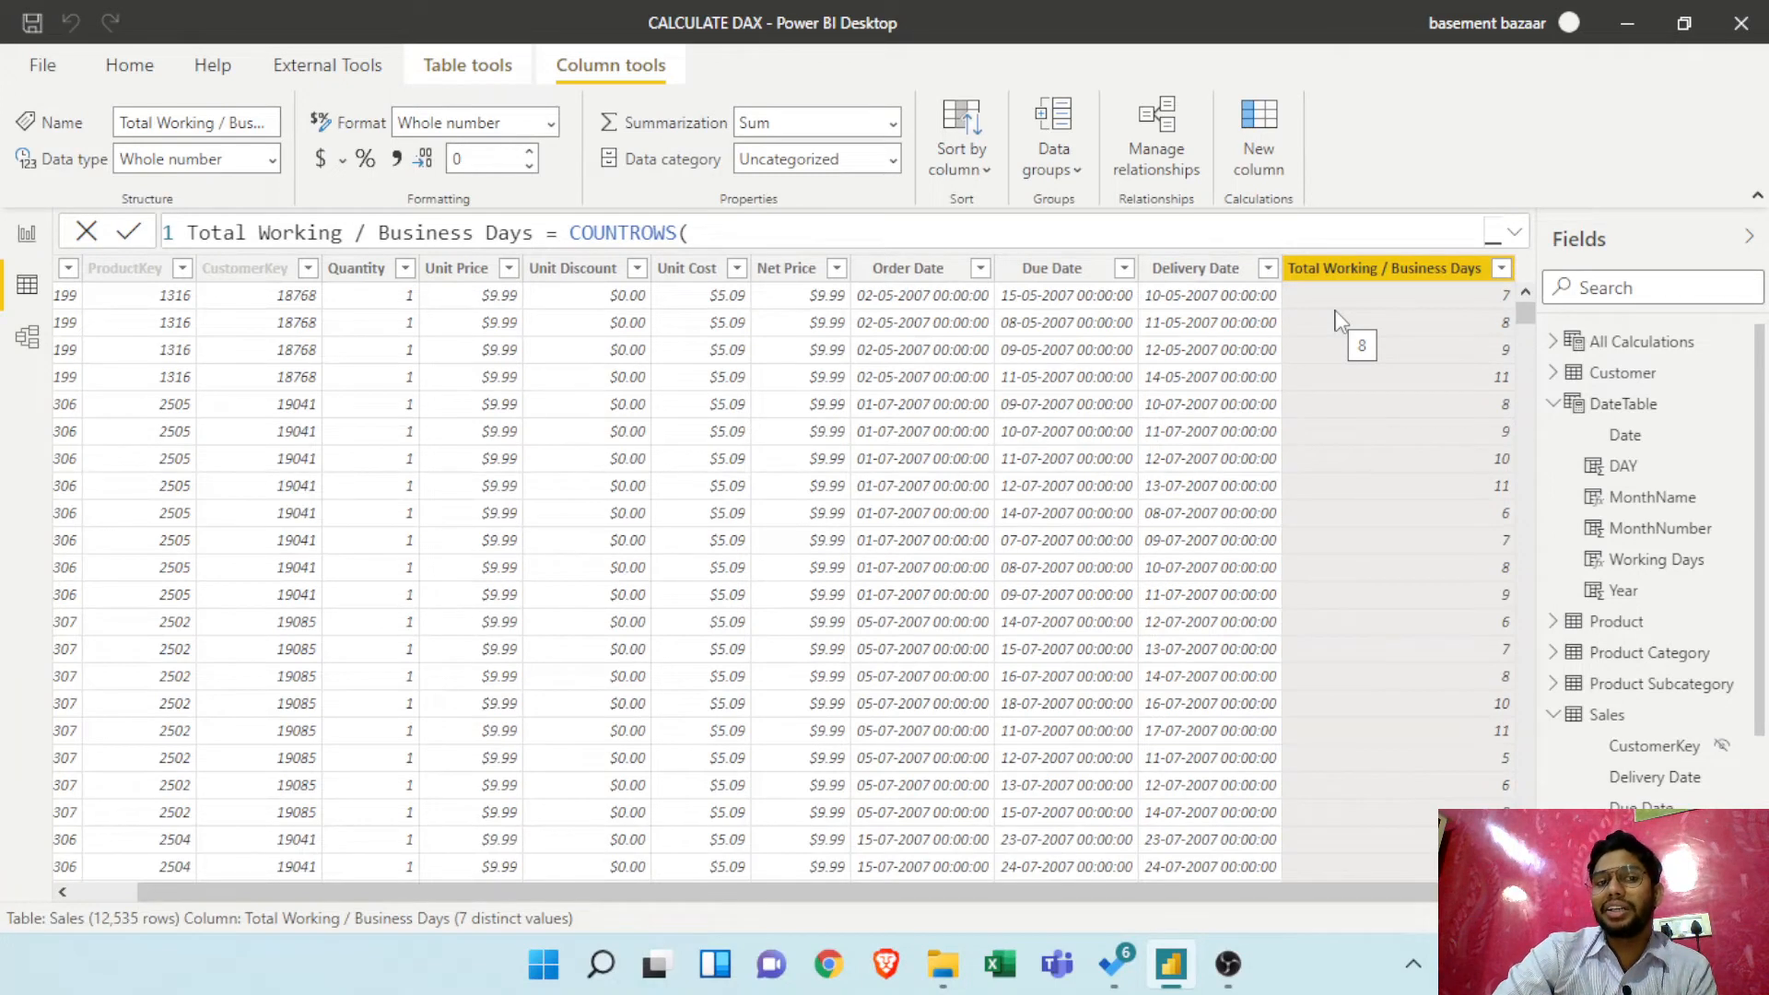
Expand the formula editor and put FILTER's 'DateTable' argument and the AND expression on separate lines
click(1512, 235)
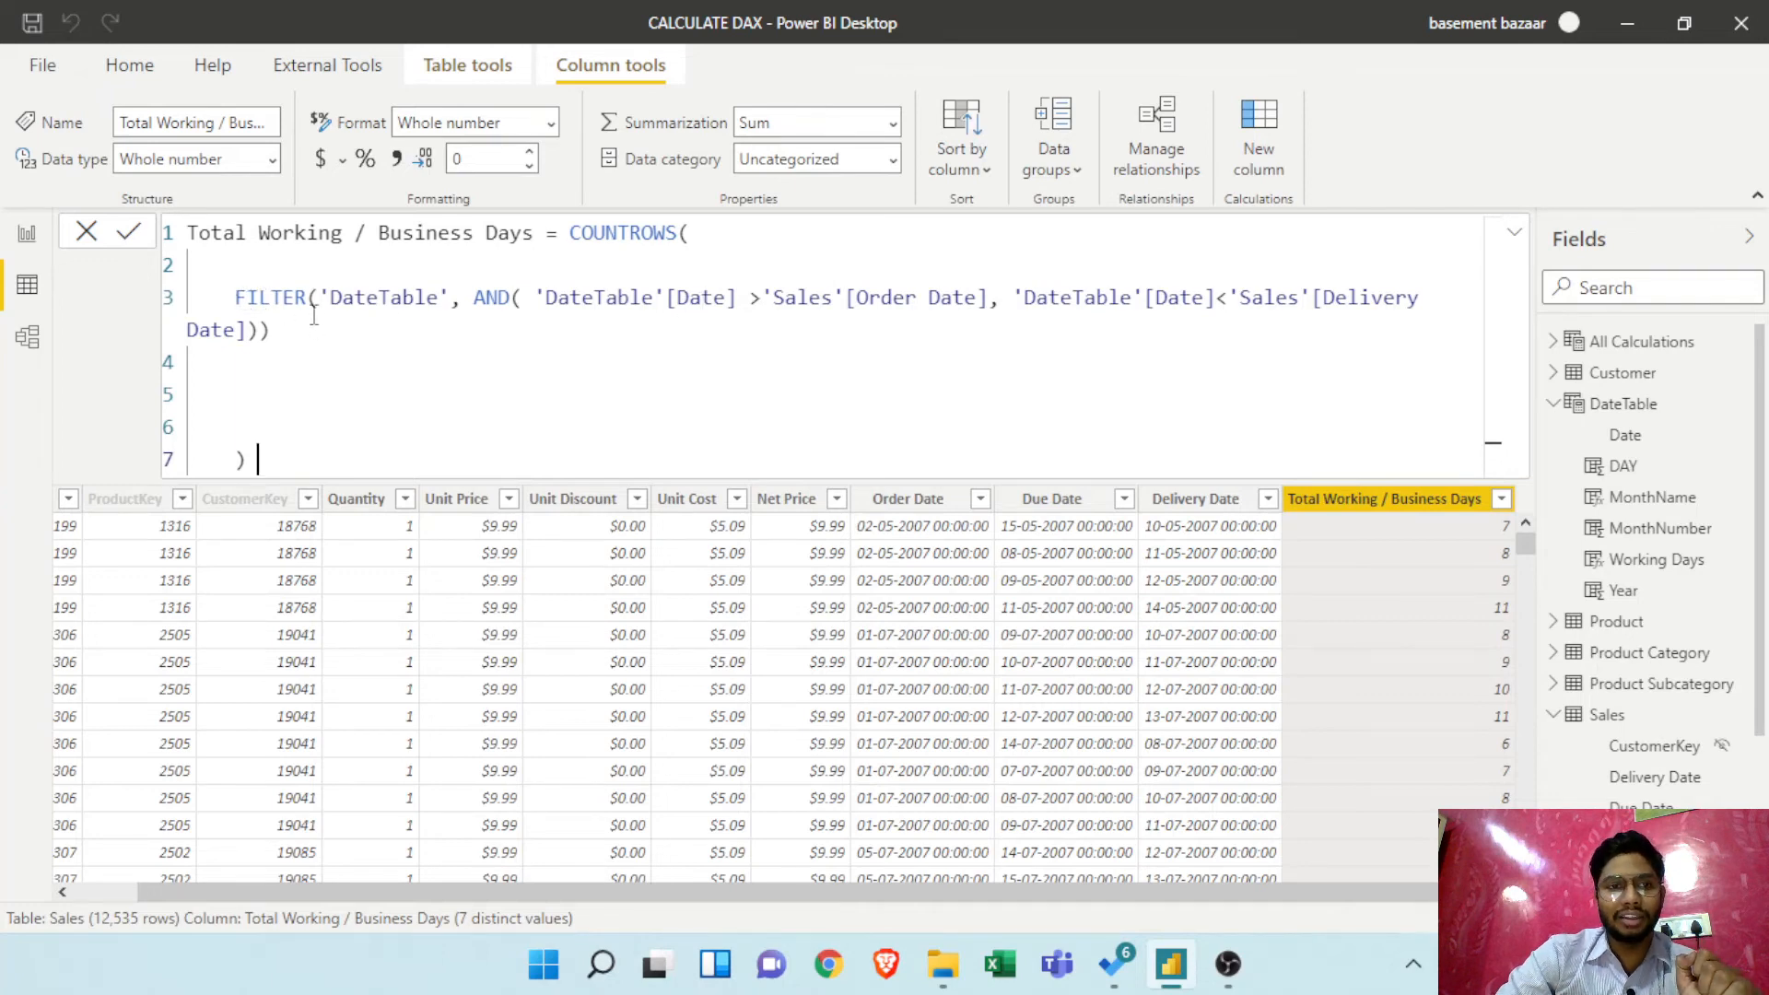
drag(320, 296, 449, 297)
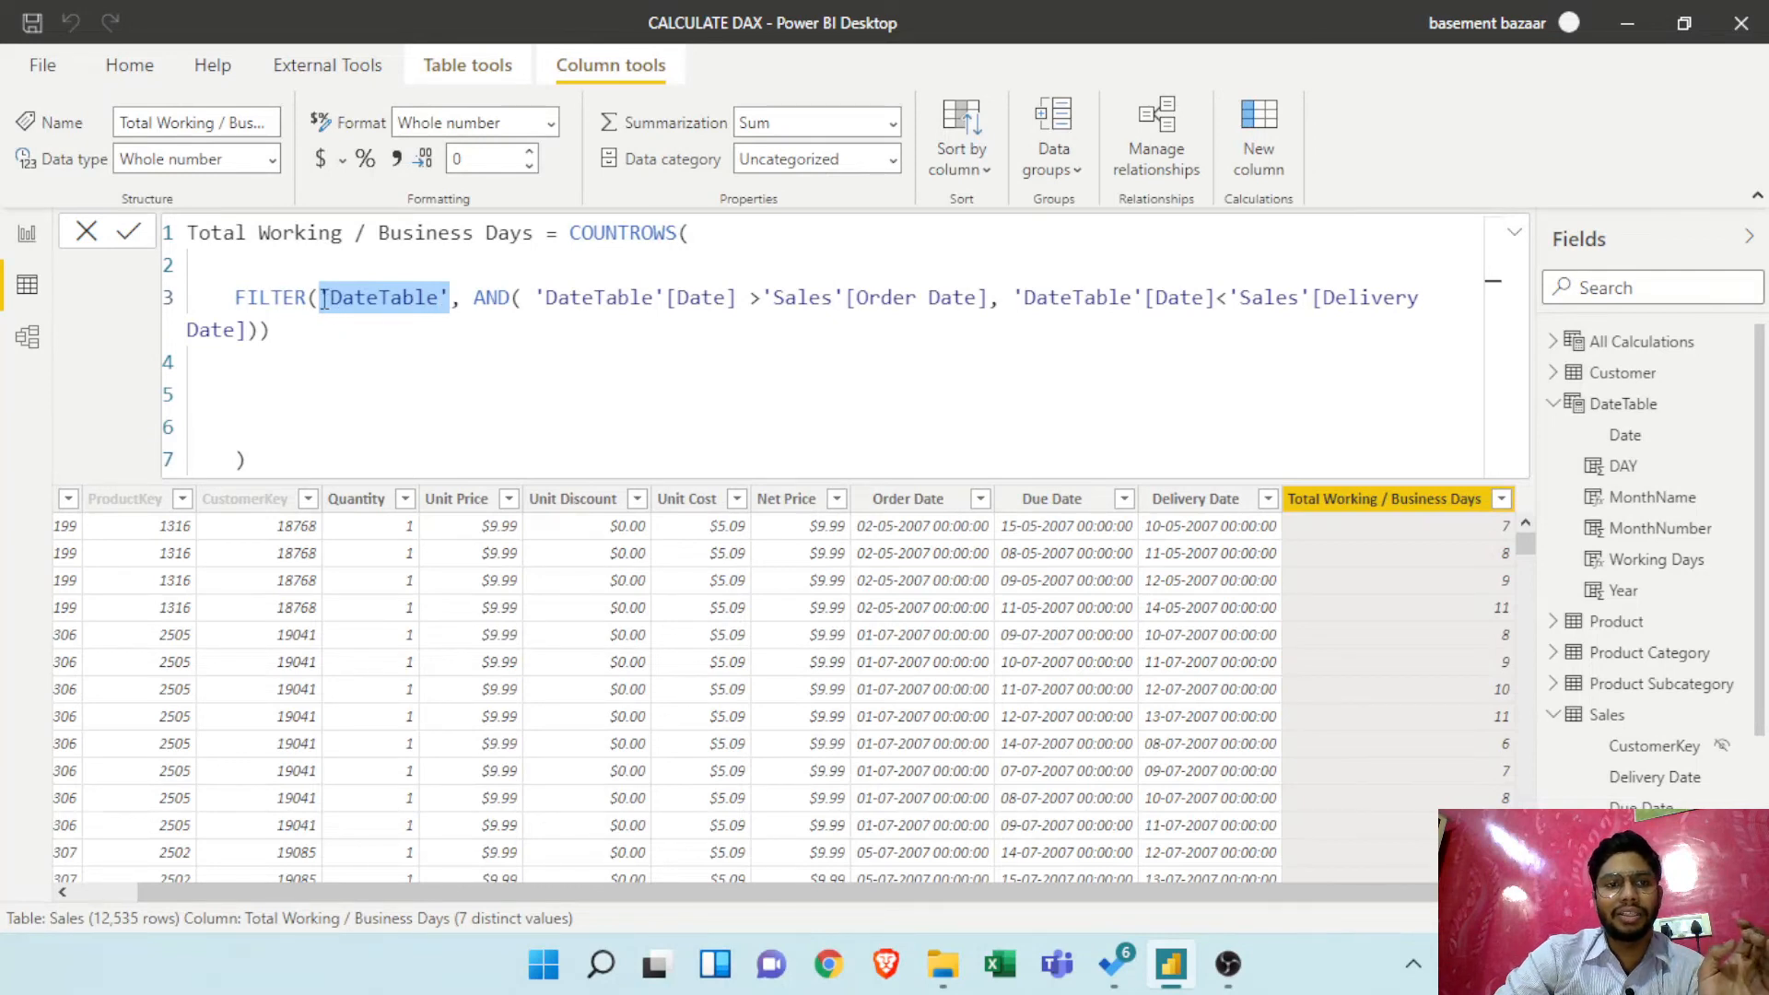
key(Left)
key(shift+Return)
key(shift+Return)
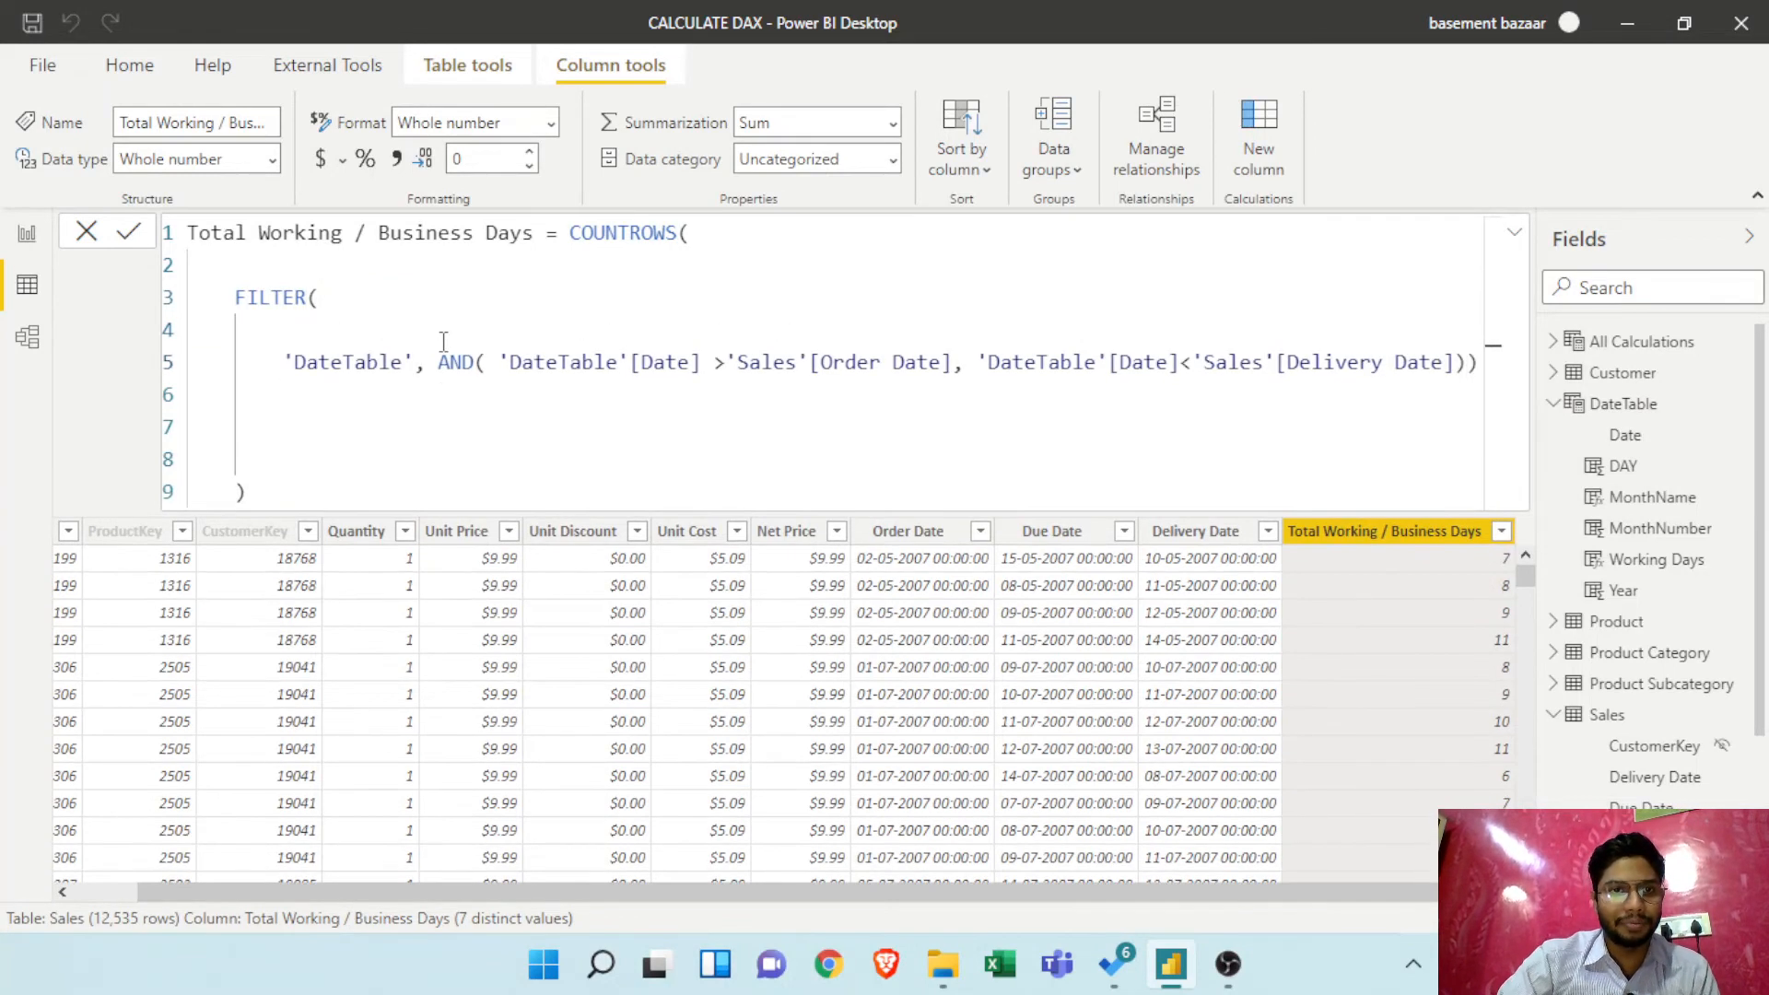
click(437, 362)
key(shift+Return)
key(shift+Return)
key(shift+Return)
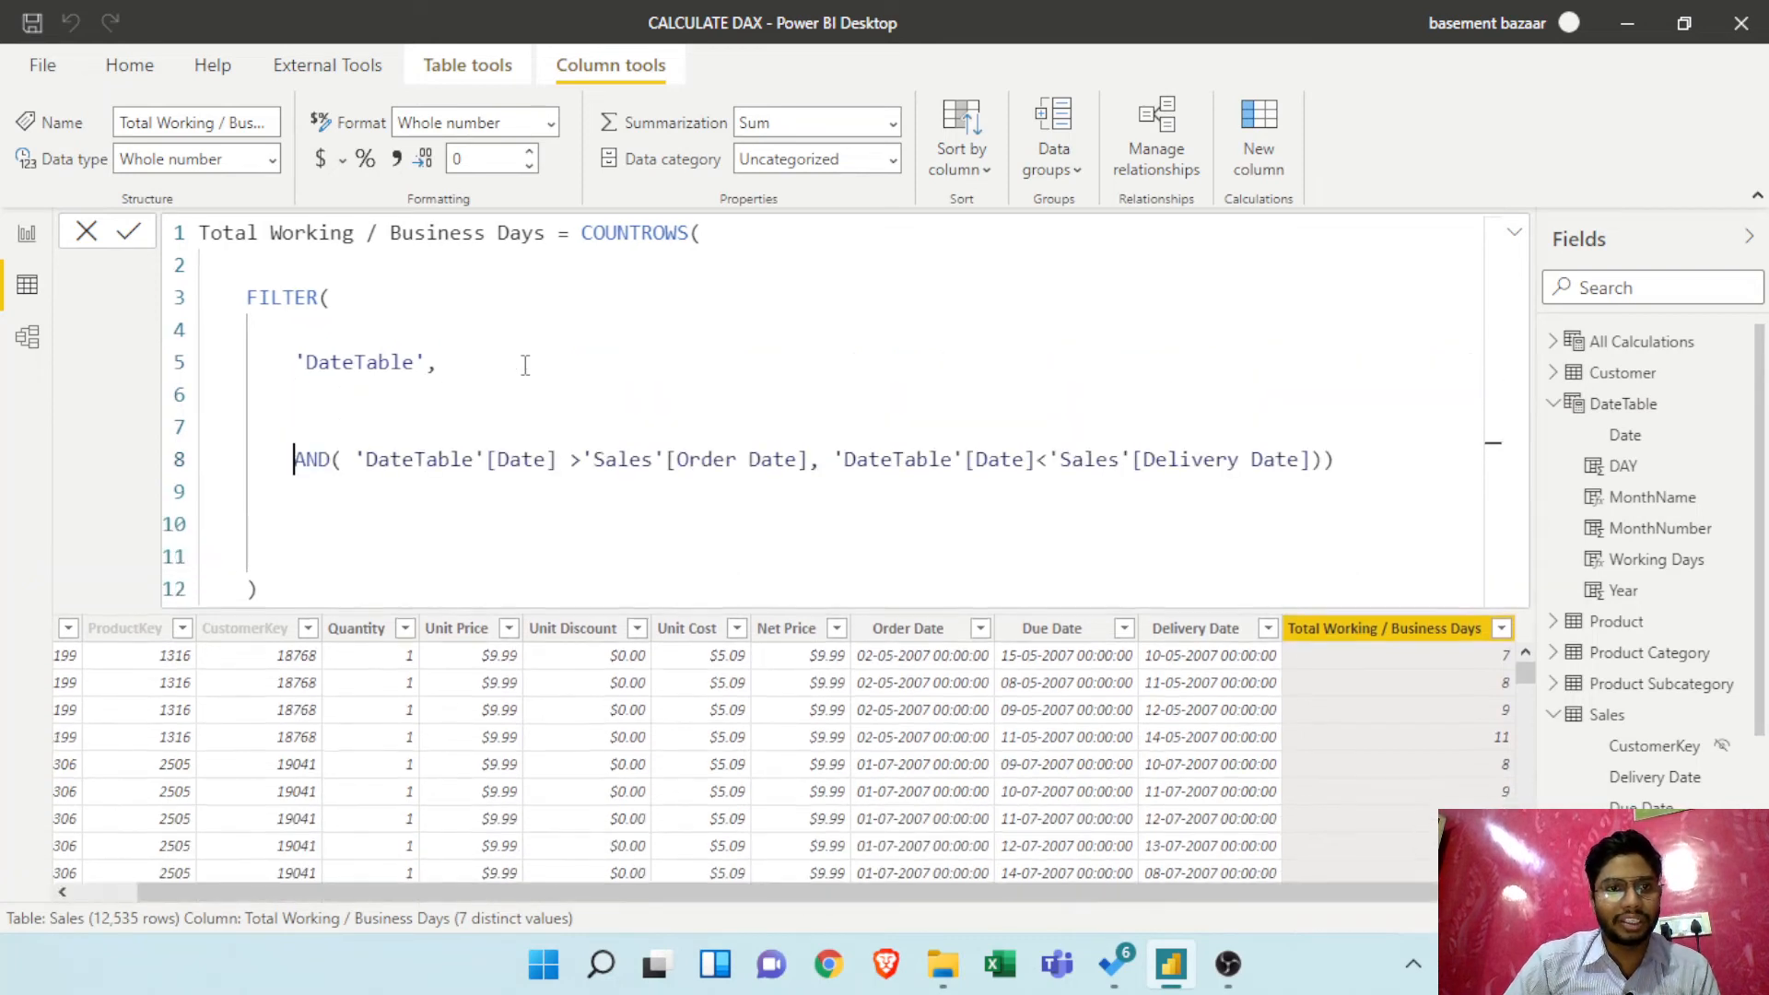
Start a nested FILTER function around the 'DateTable' argument, with a comma separating its table from its filter expression
click(423, 363)
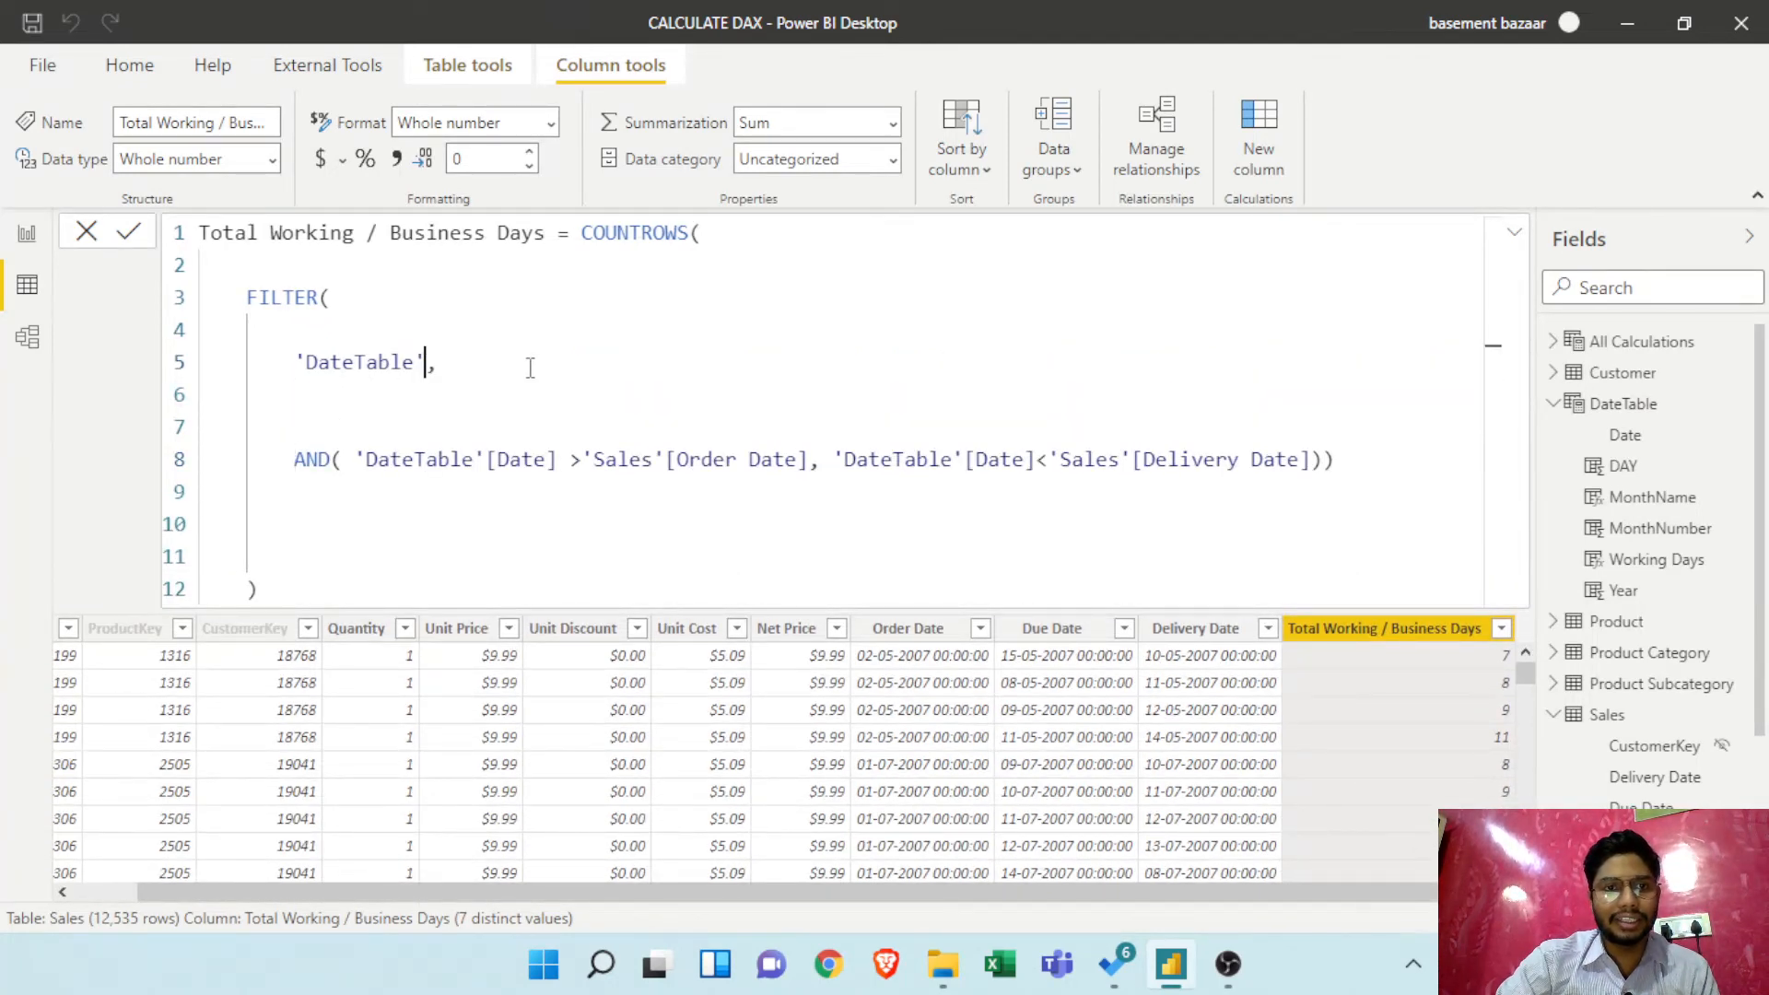
click(295, 362)
text(FILTER)
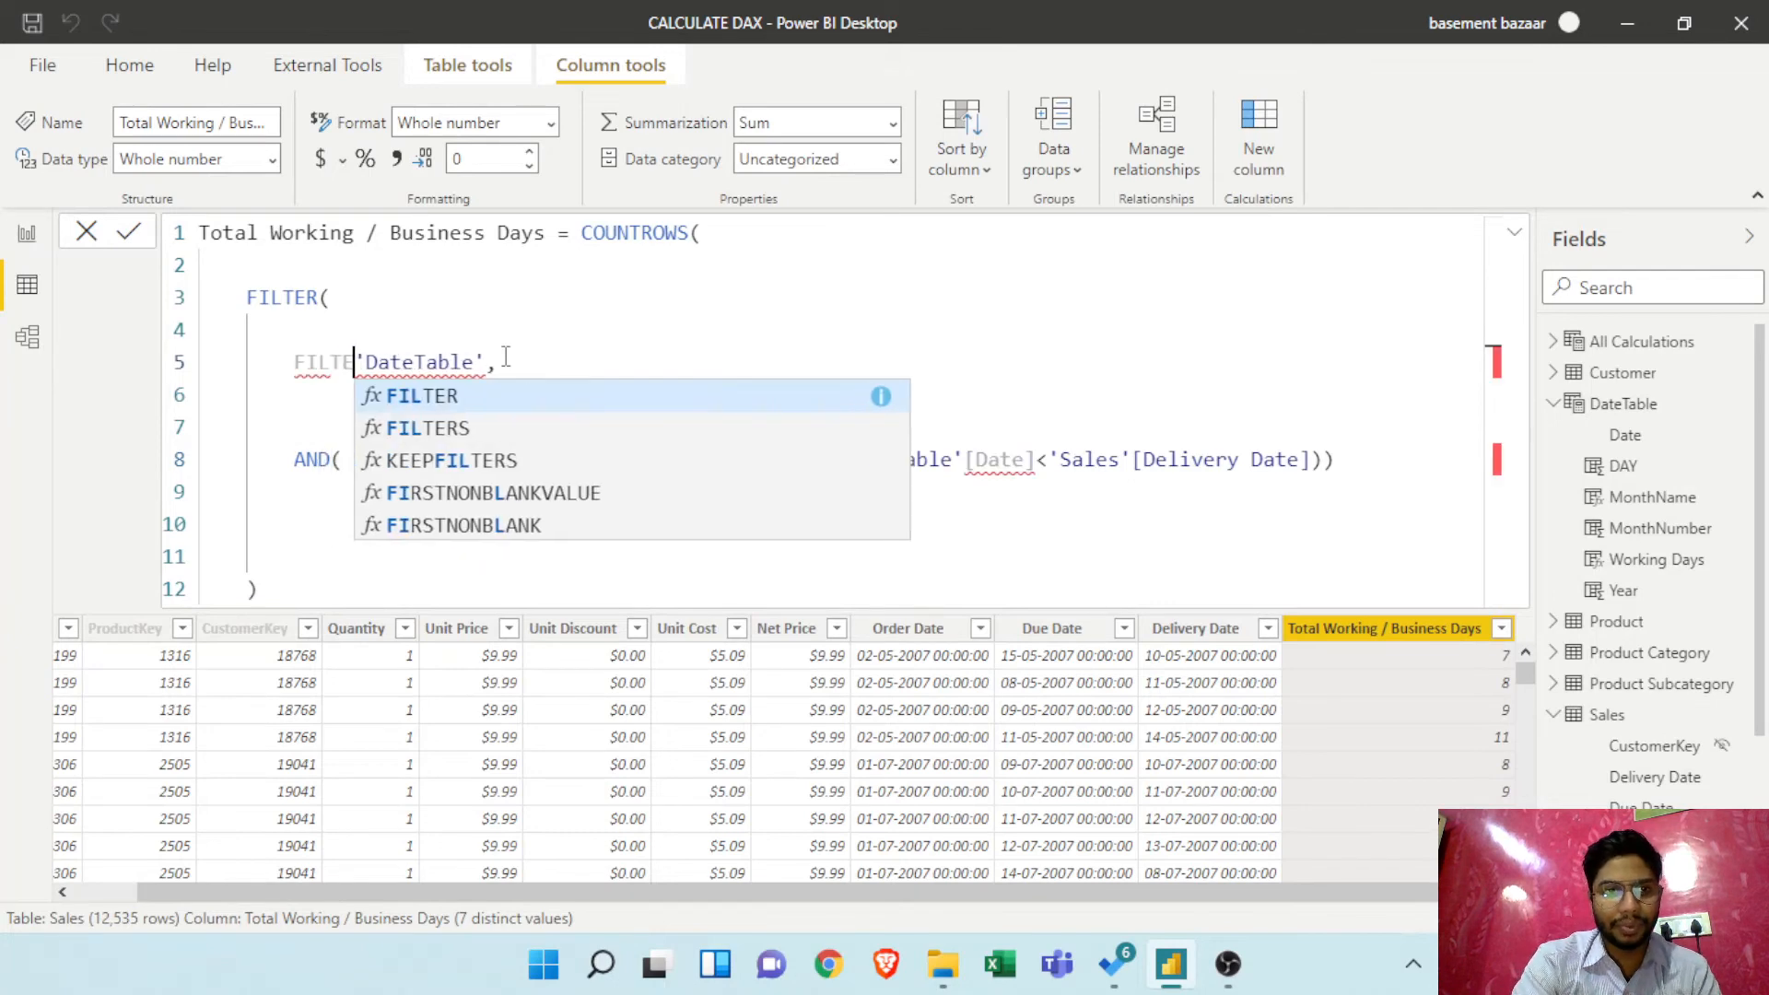
text(()
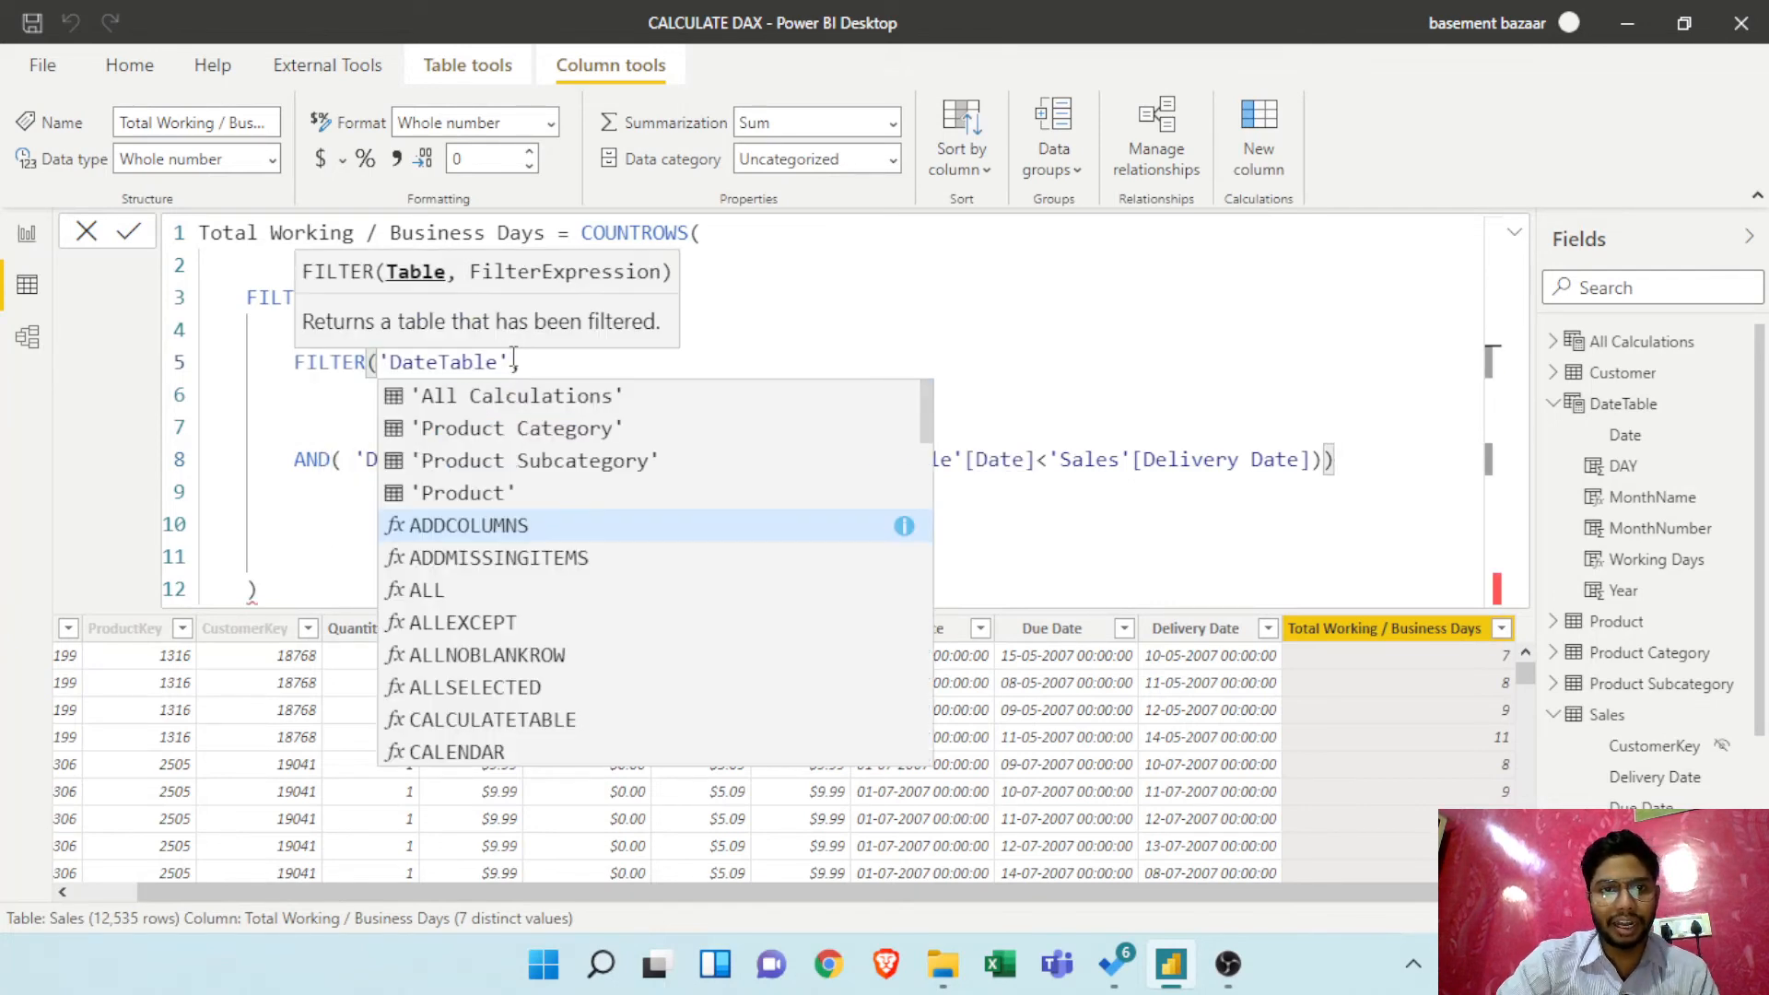
click(509, 358)
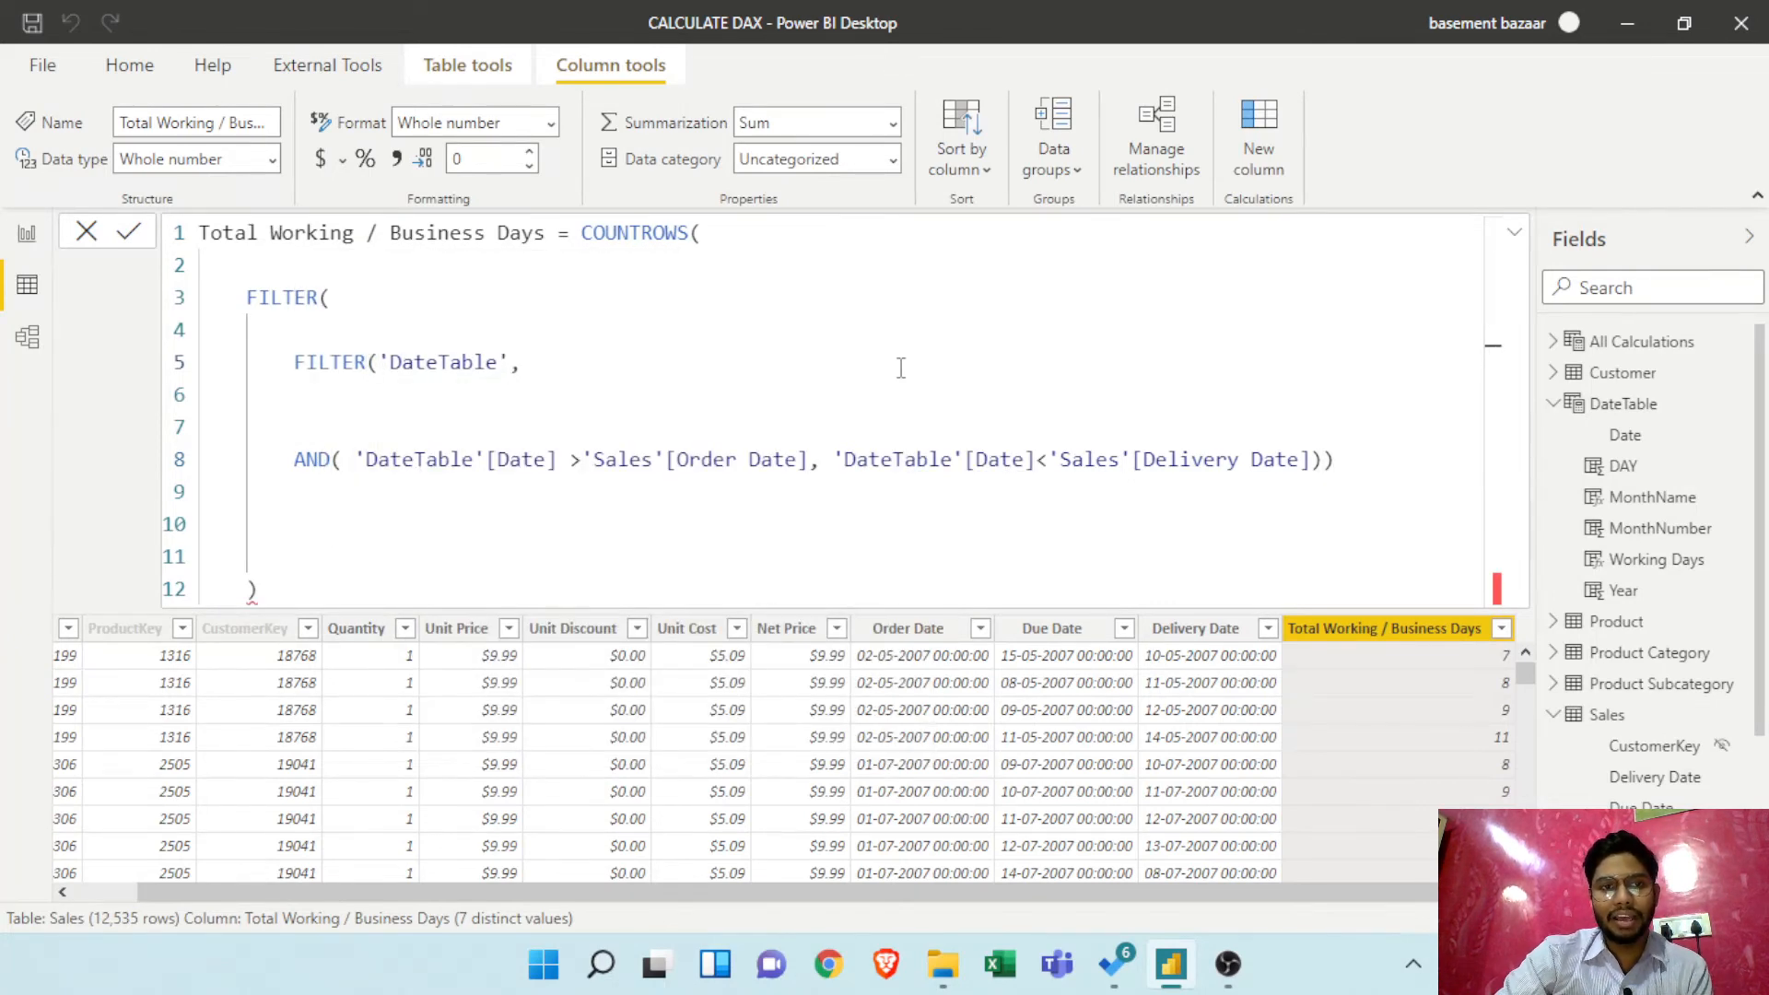
text(, )
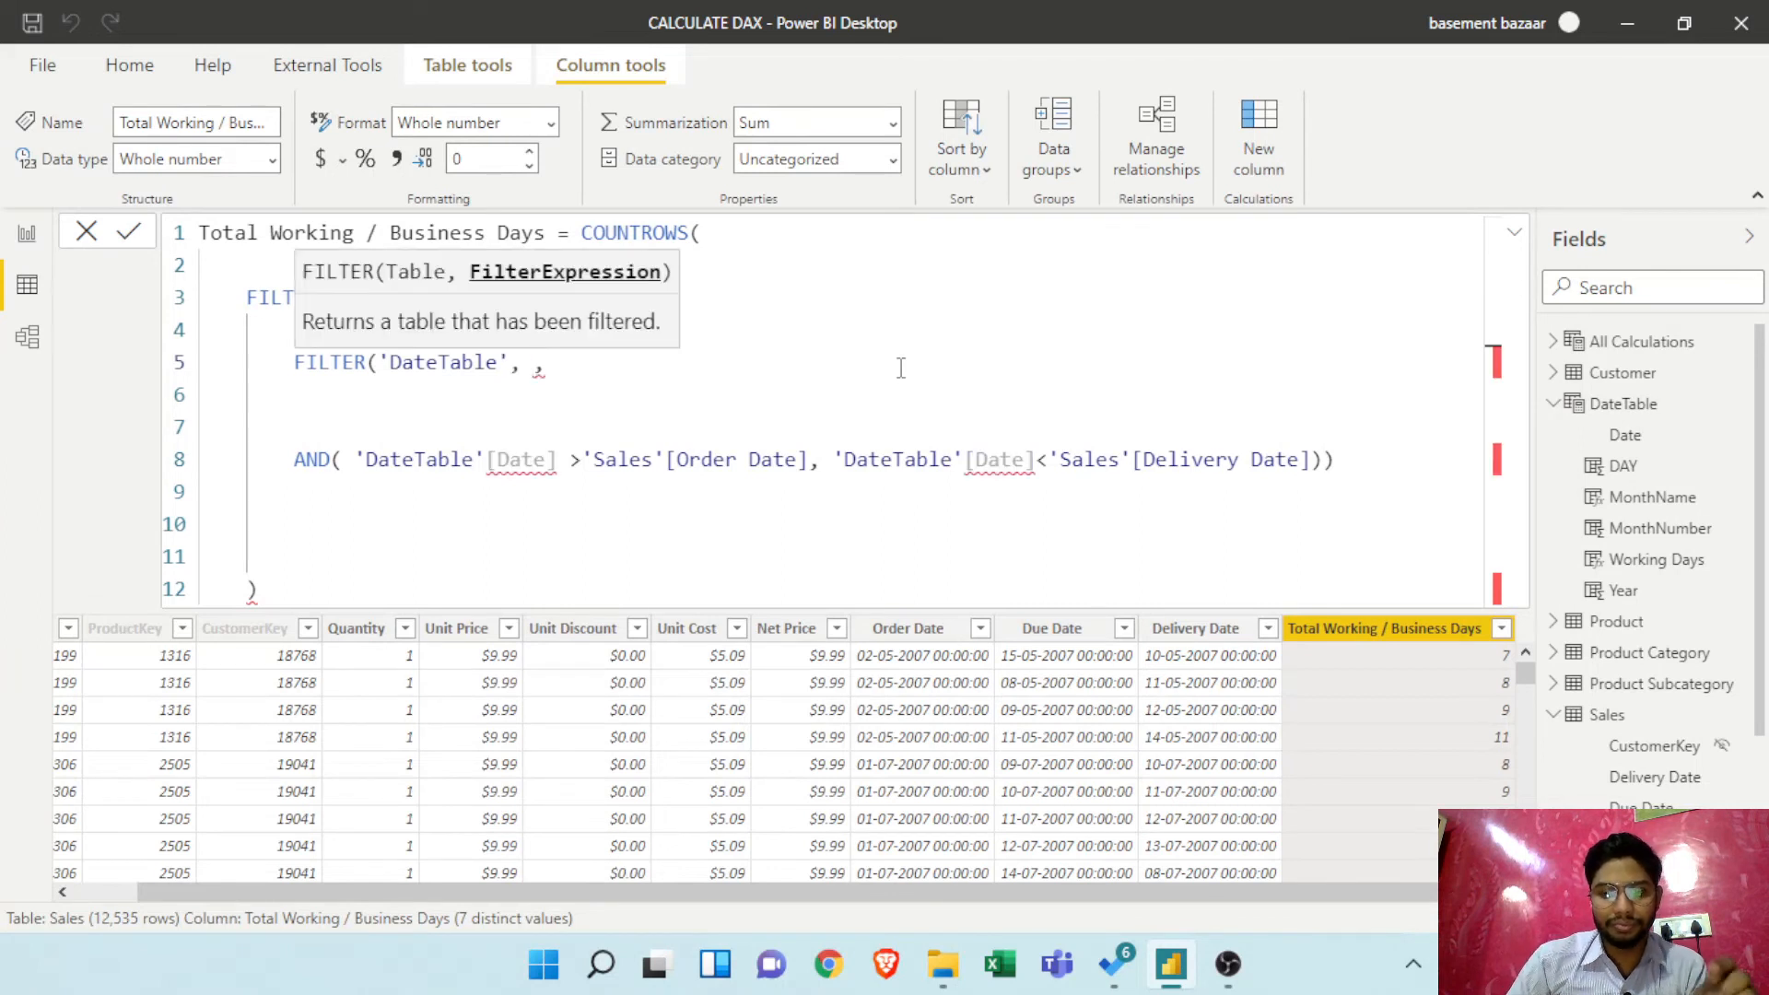
Set the nested filter's condition to 'DateTable'[Working Days] = "Weekday" and close its parenthesis
text('da)
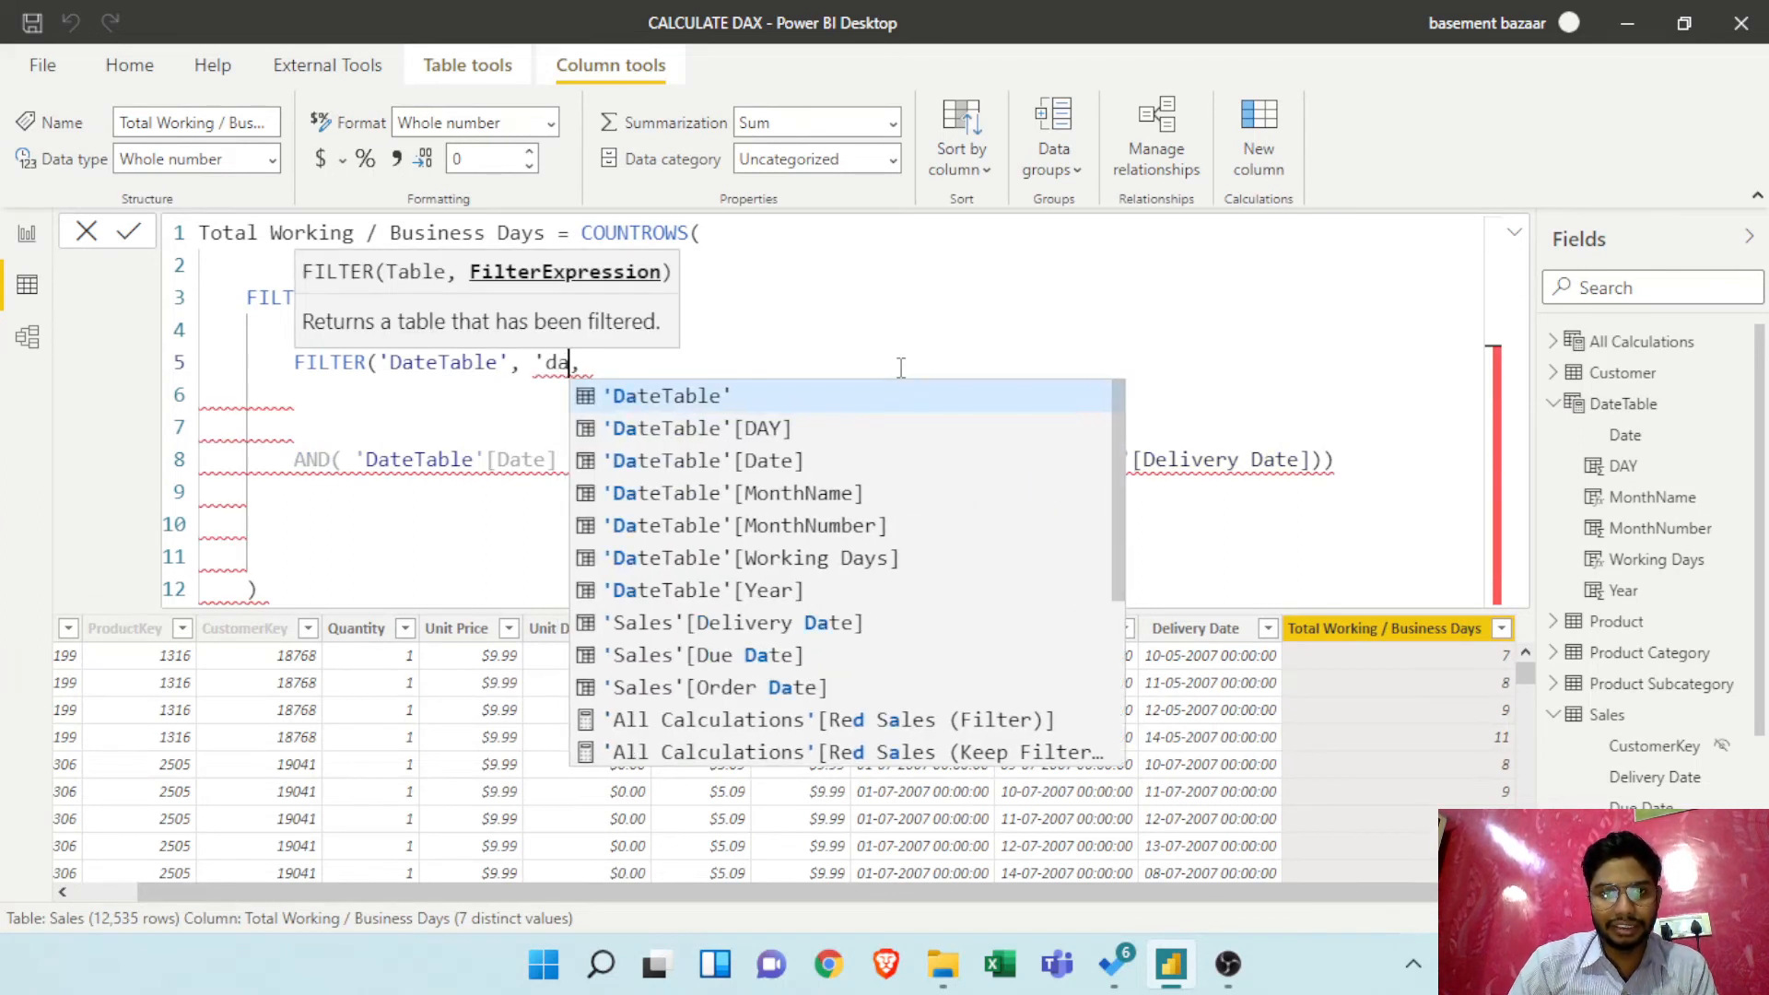
key(Down)
key(Down)
key(Down)
key(Tab)
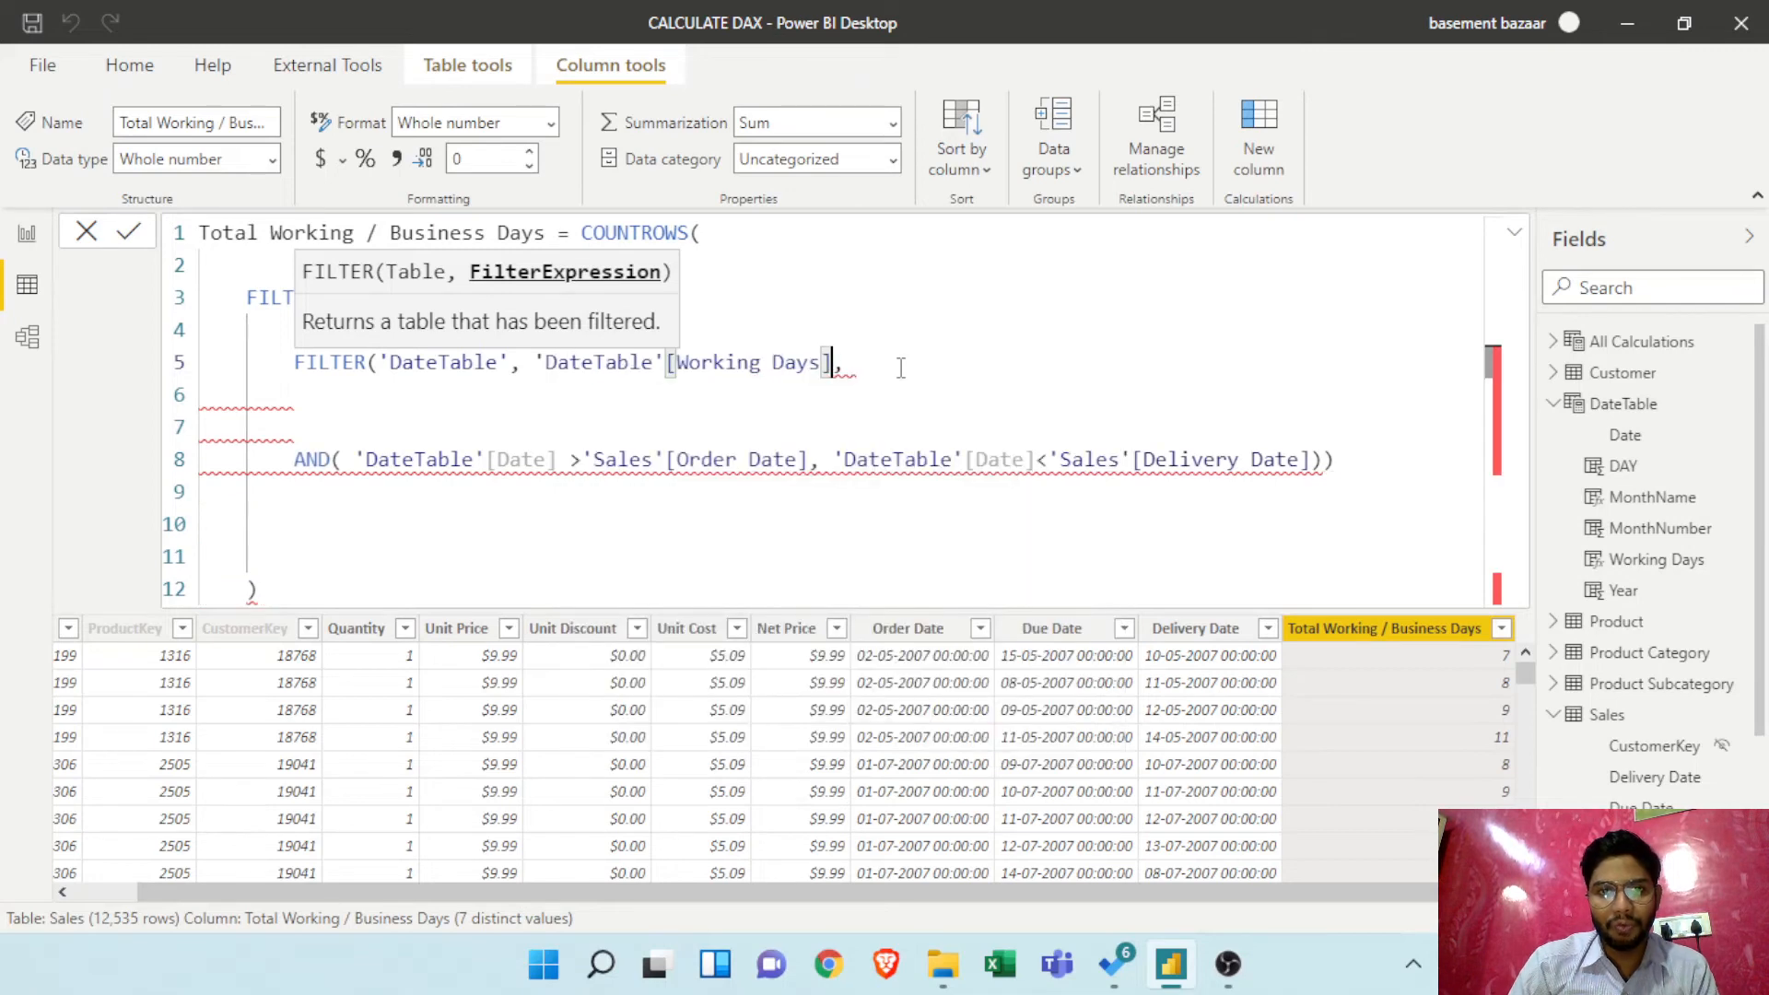
text(= ")
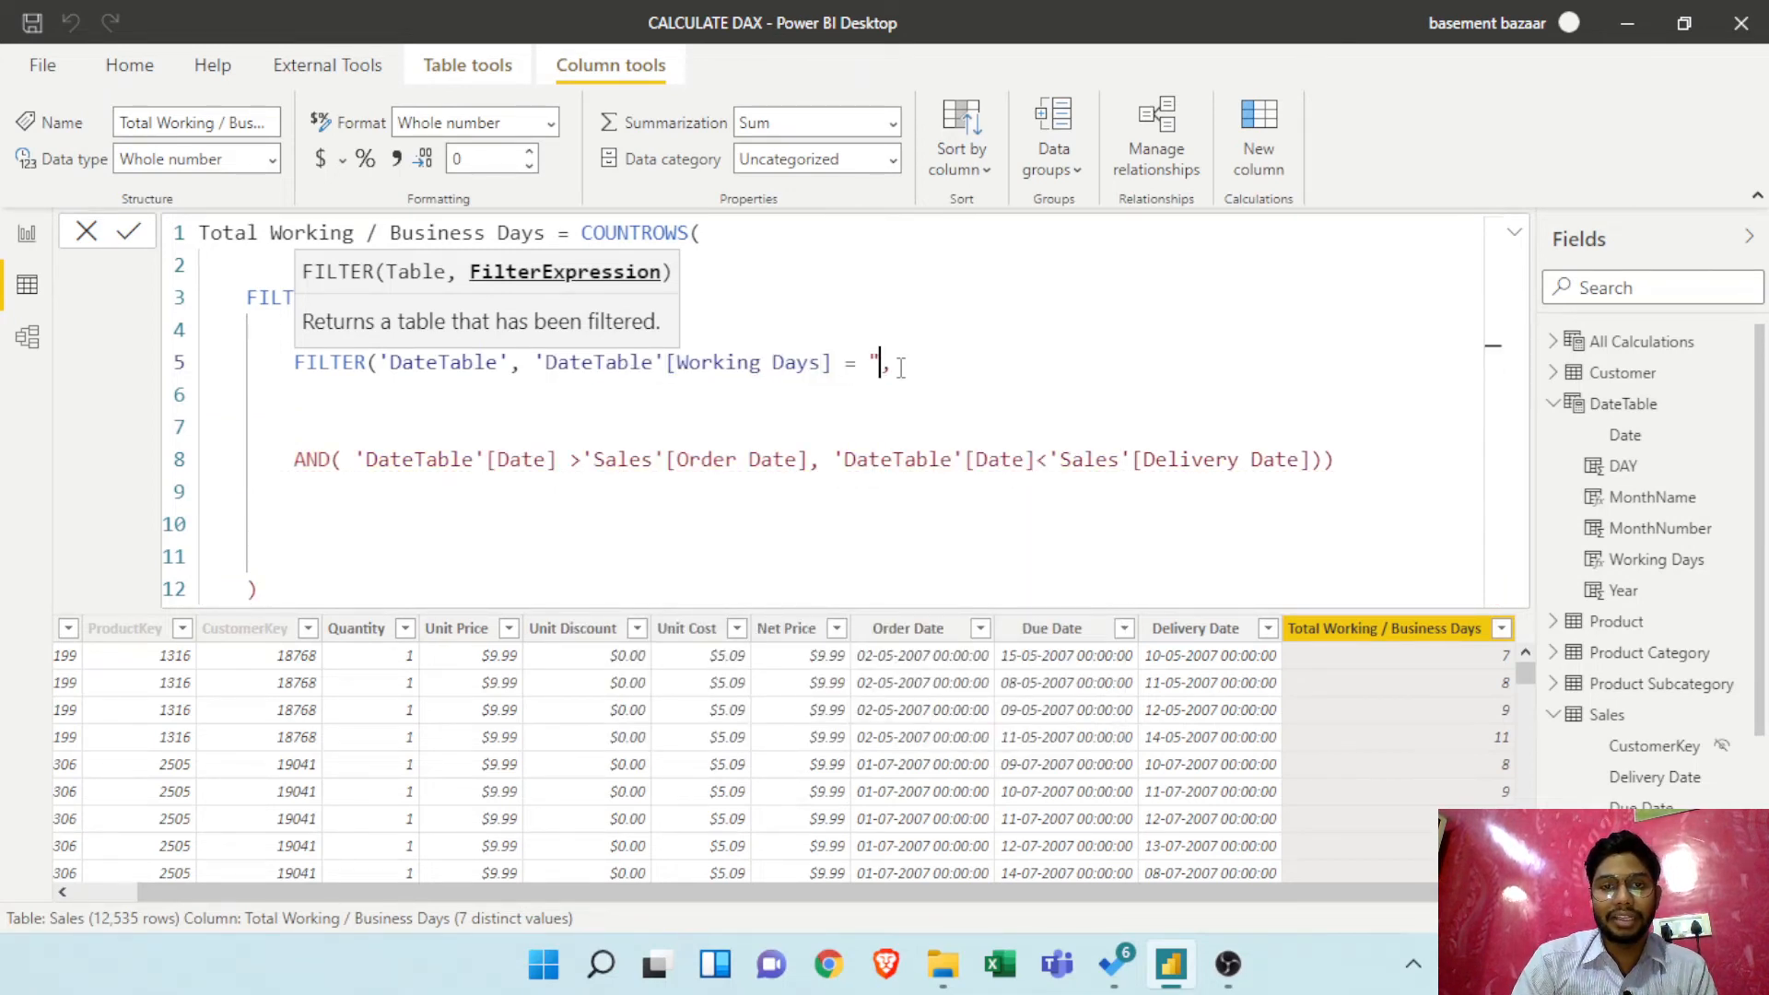
text(Weekday)
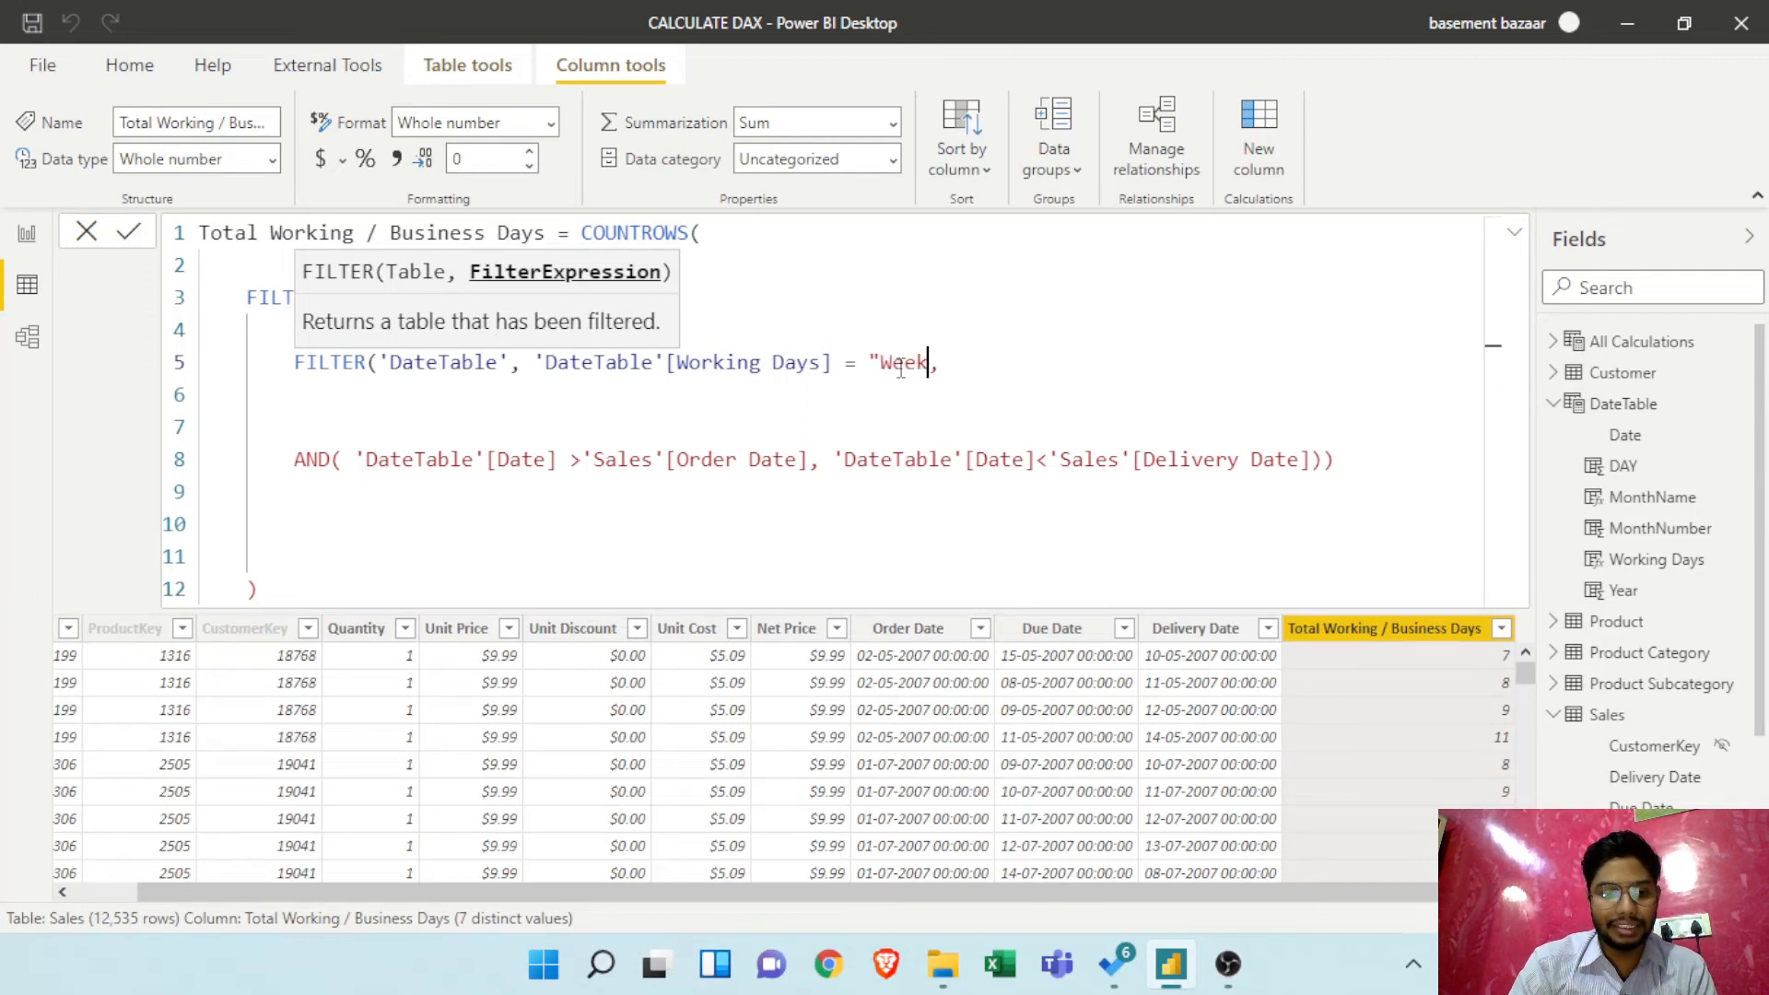
text(")
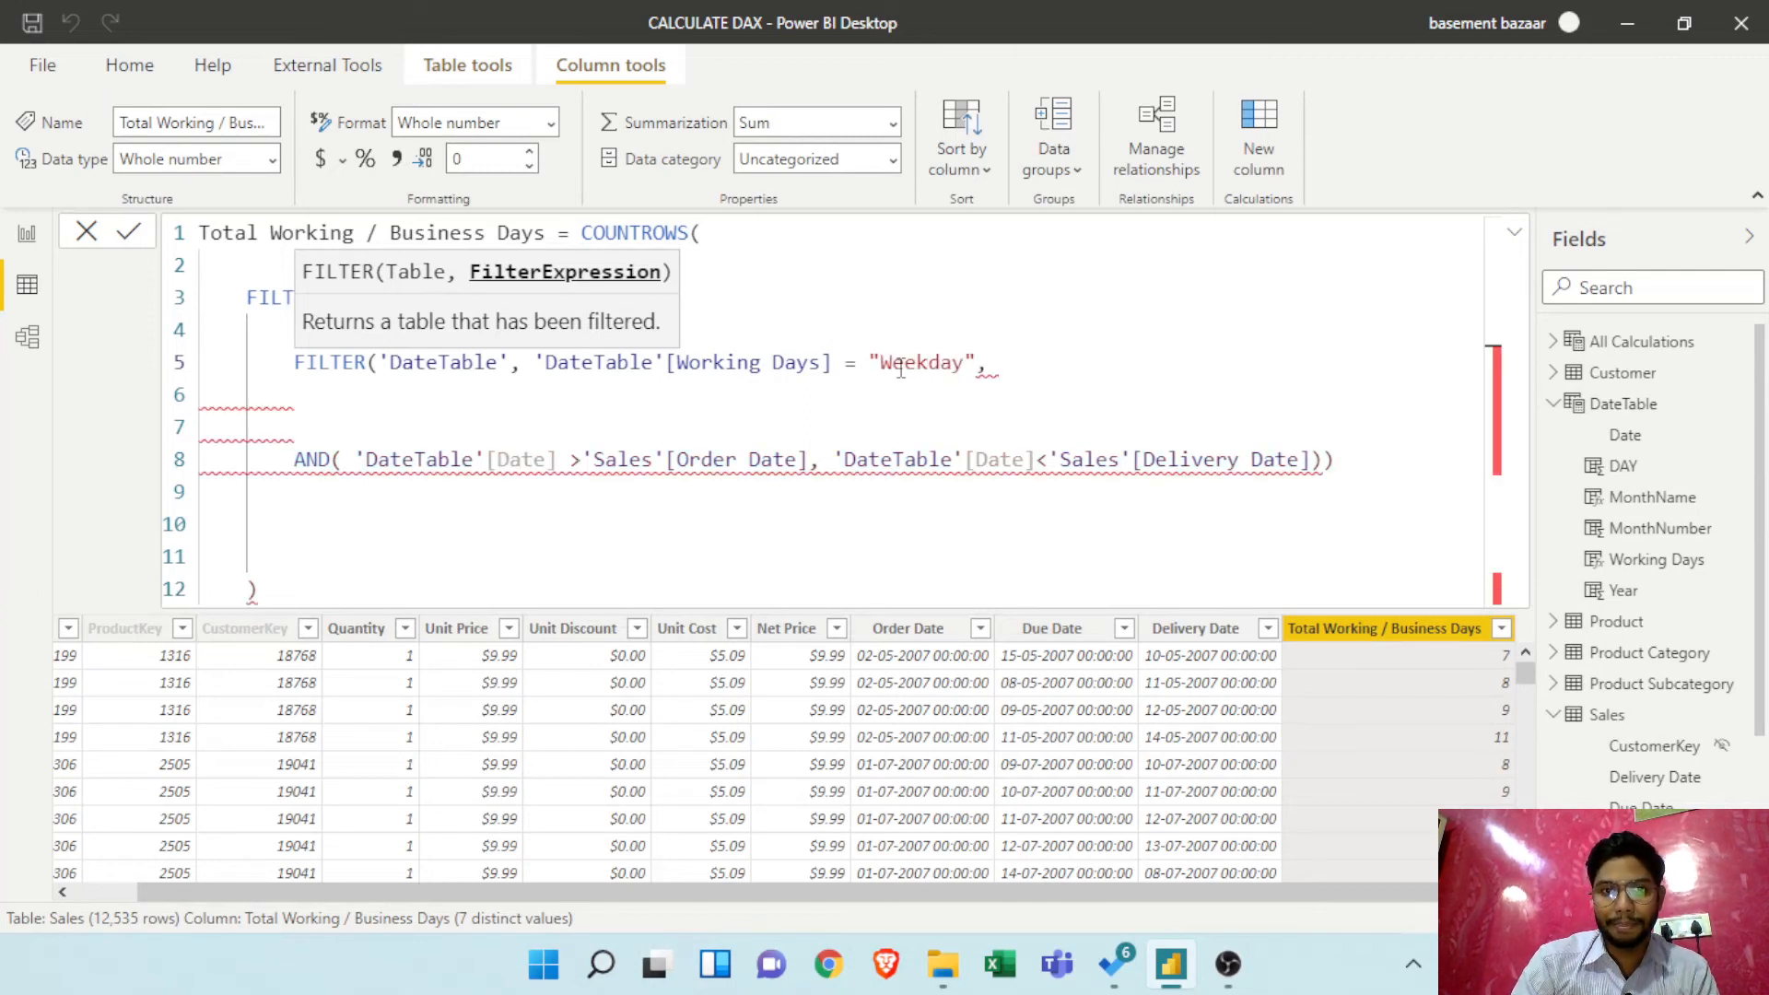
text())
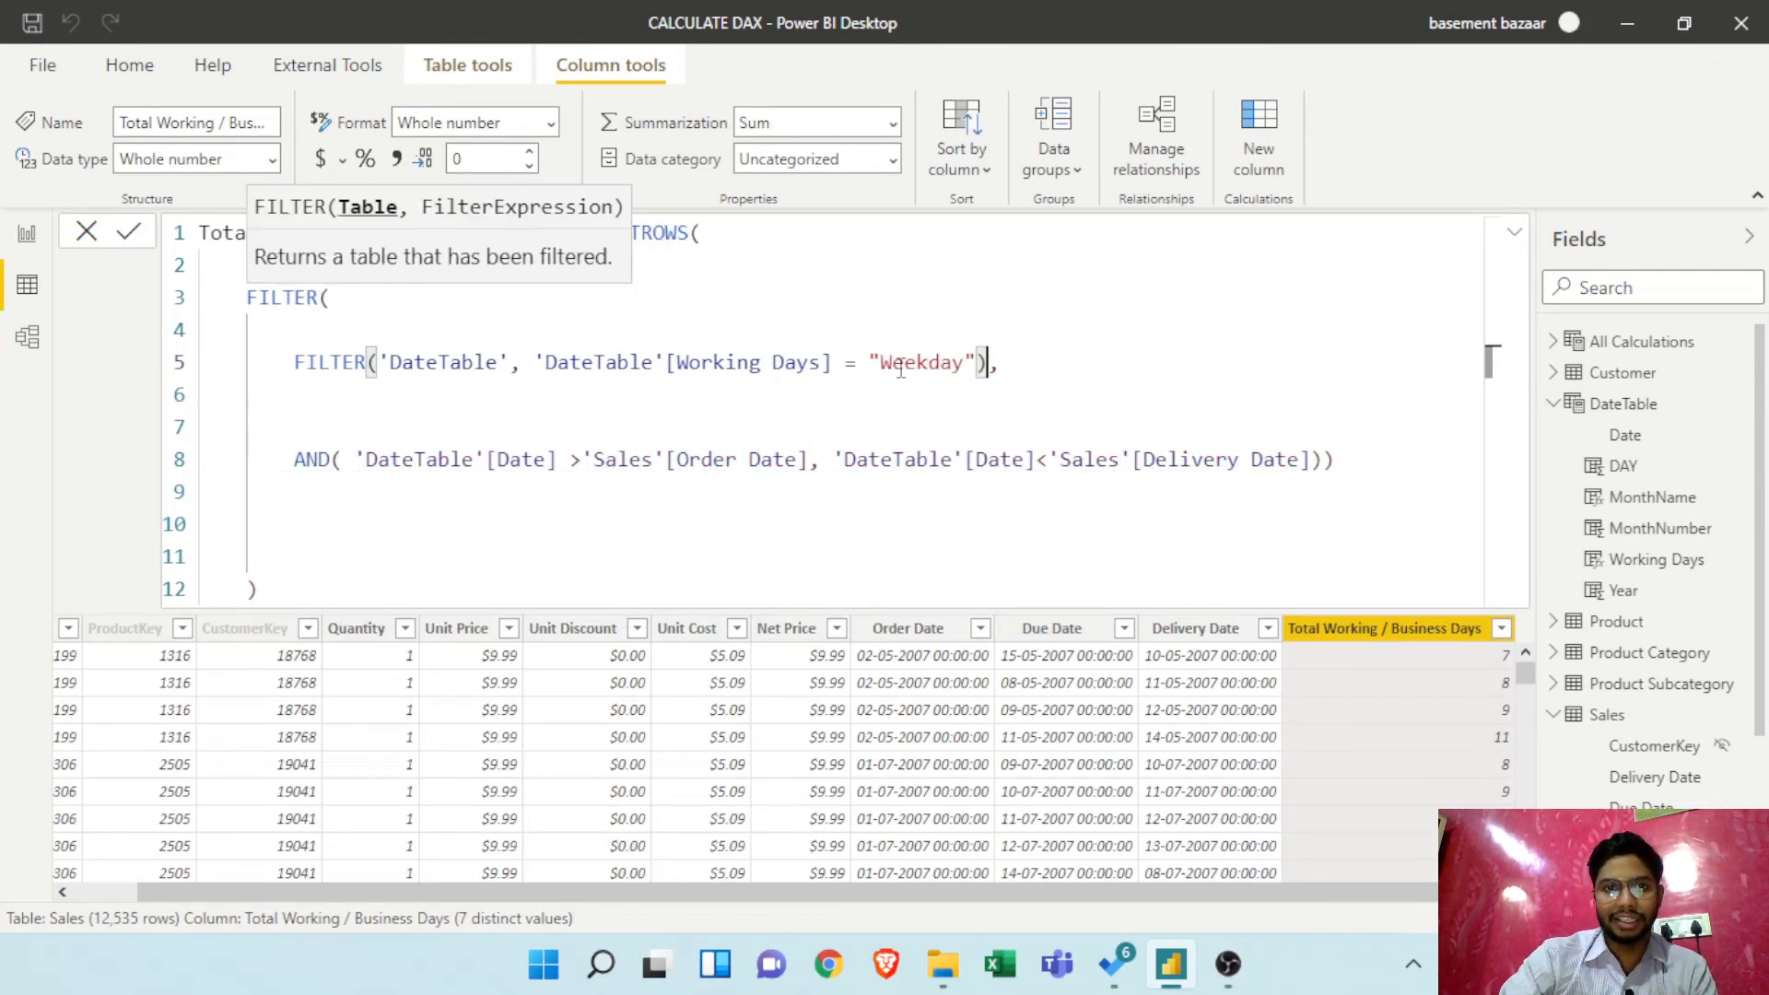
Commit the nested-filter formula, then collapse the editor and bring the Total Working / Business Days column fully into view
click(826, 403)
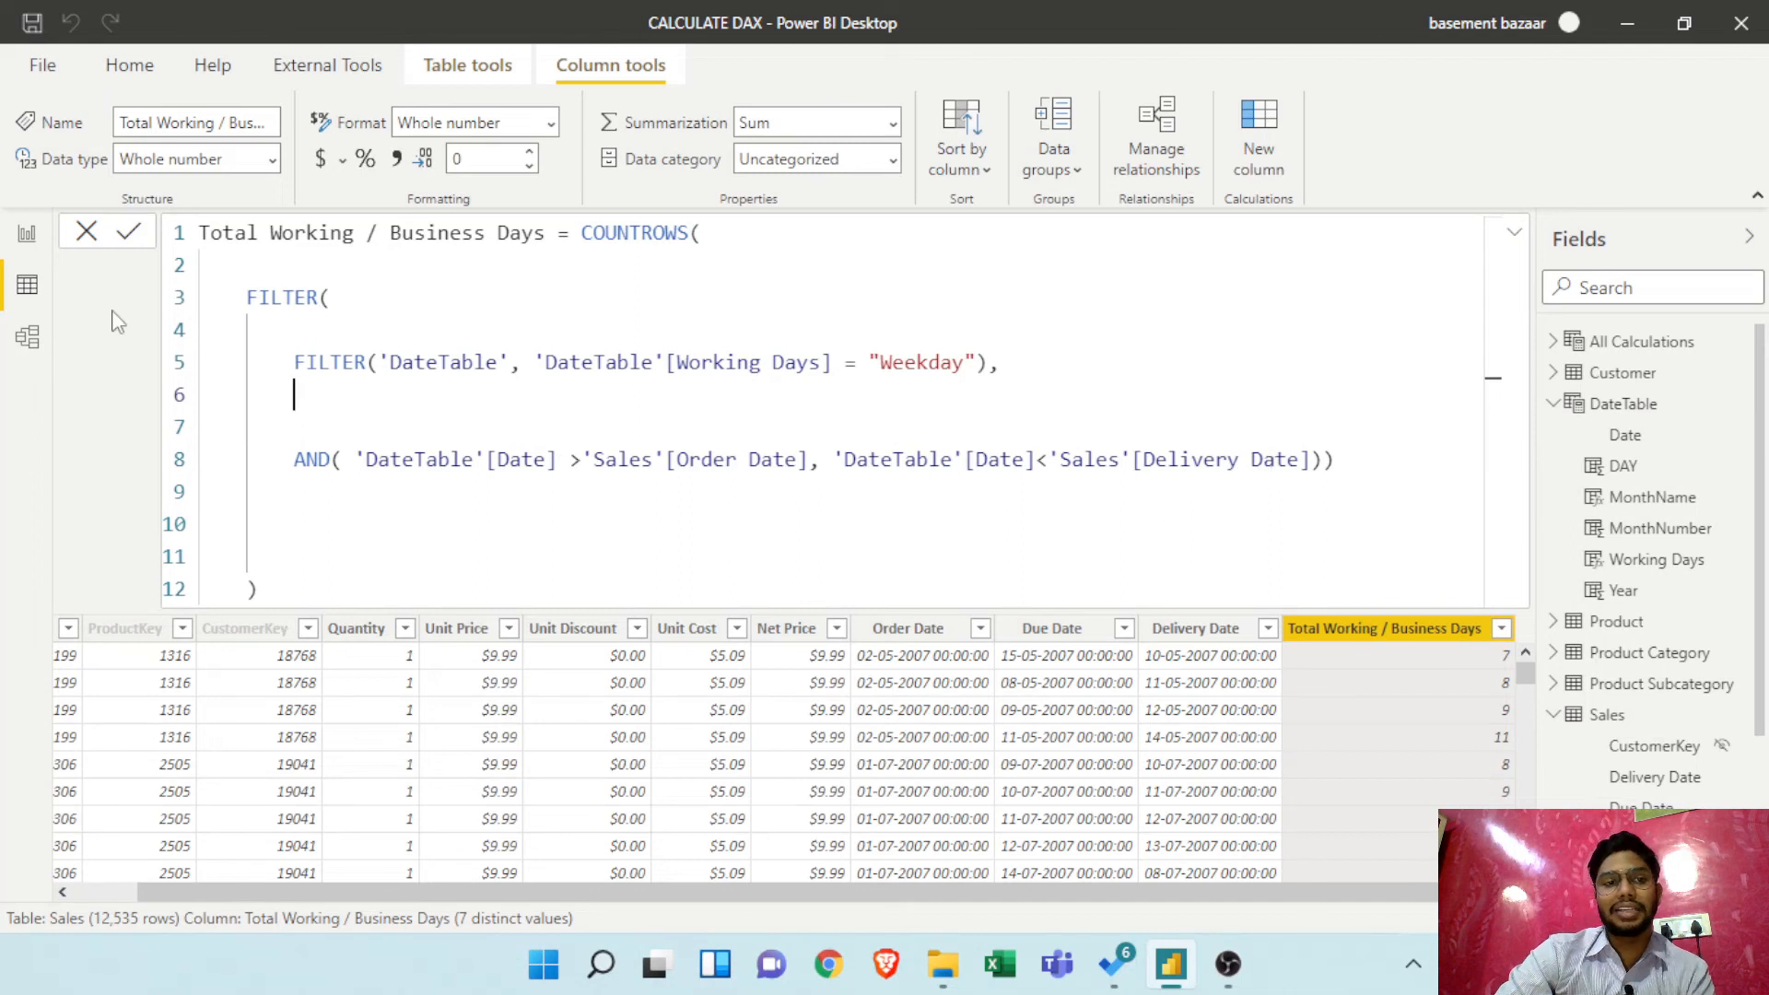
click(129, 234)
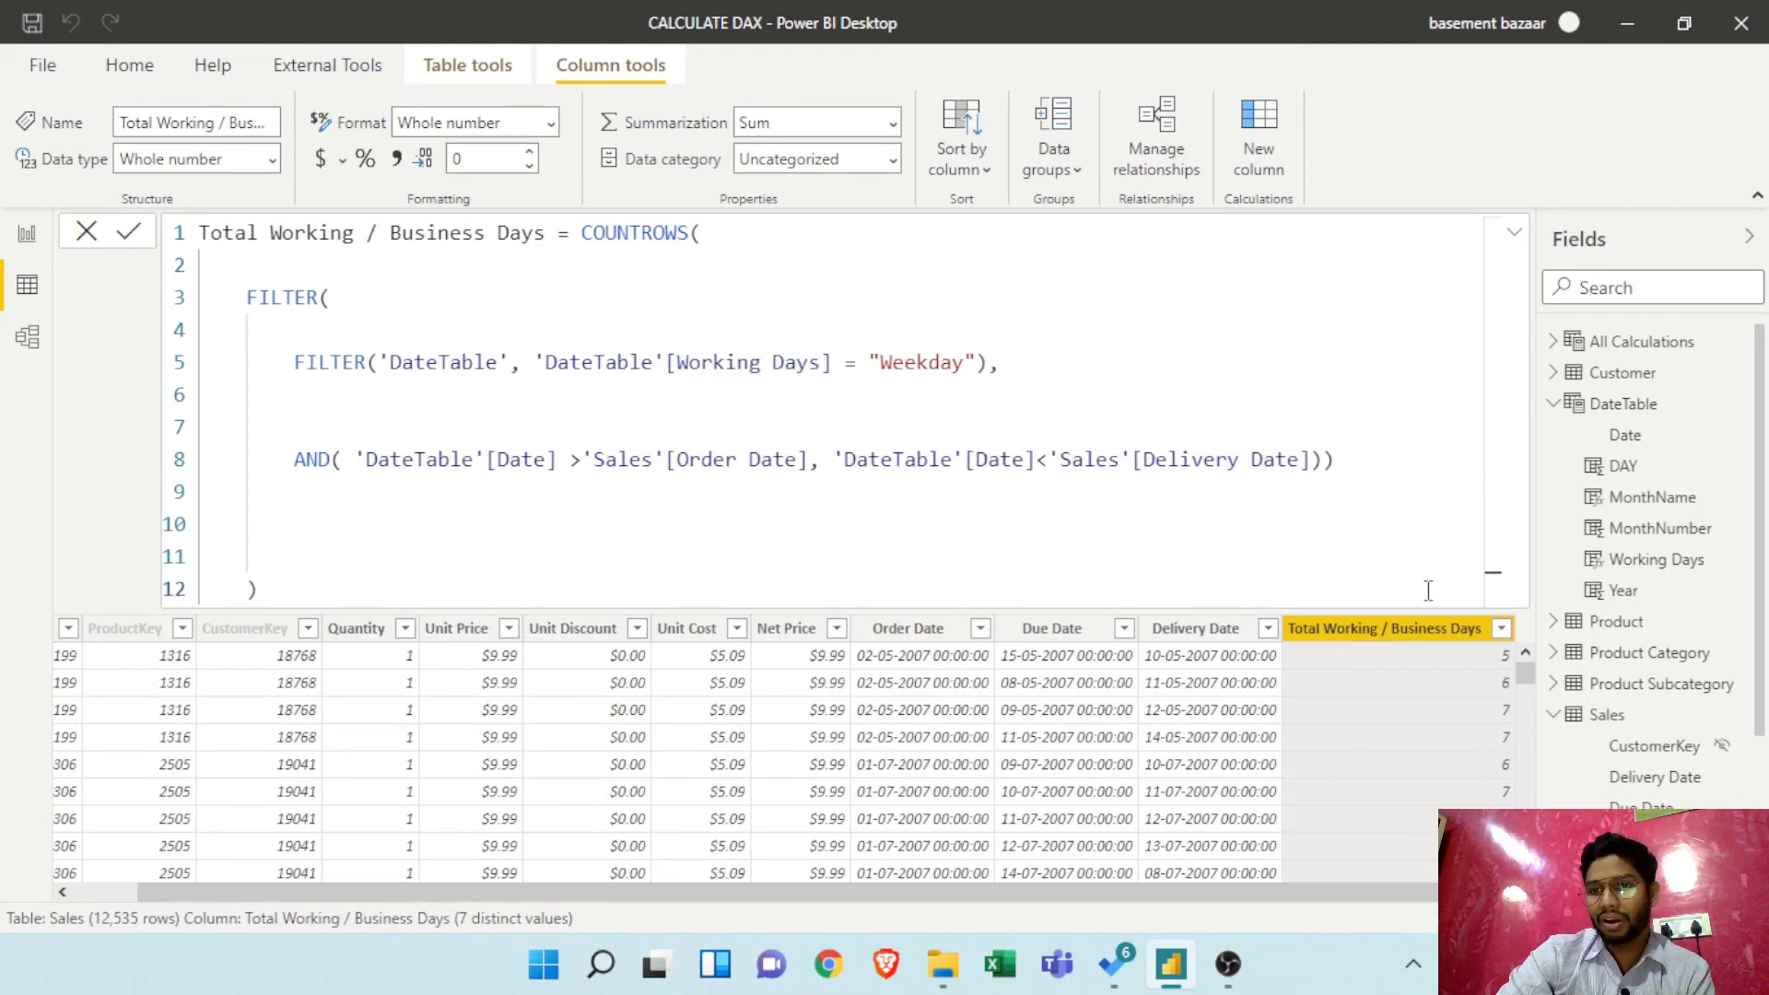
click(1516, 234)
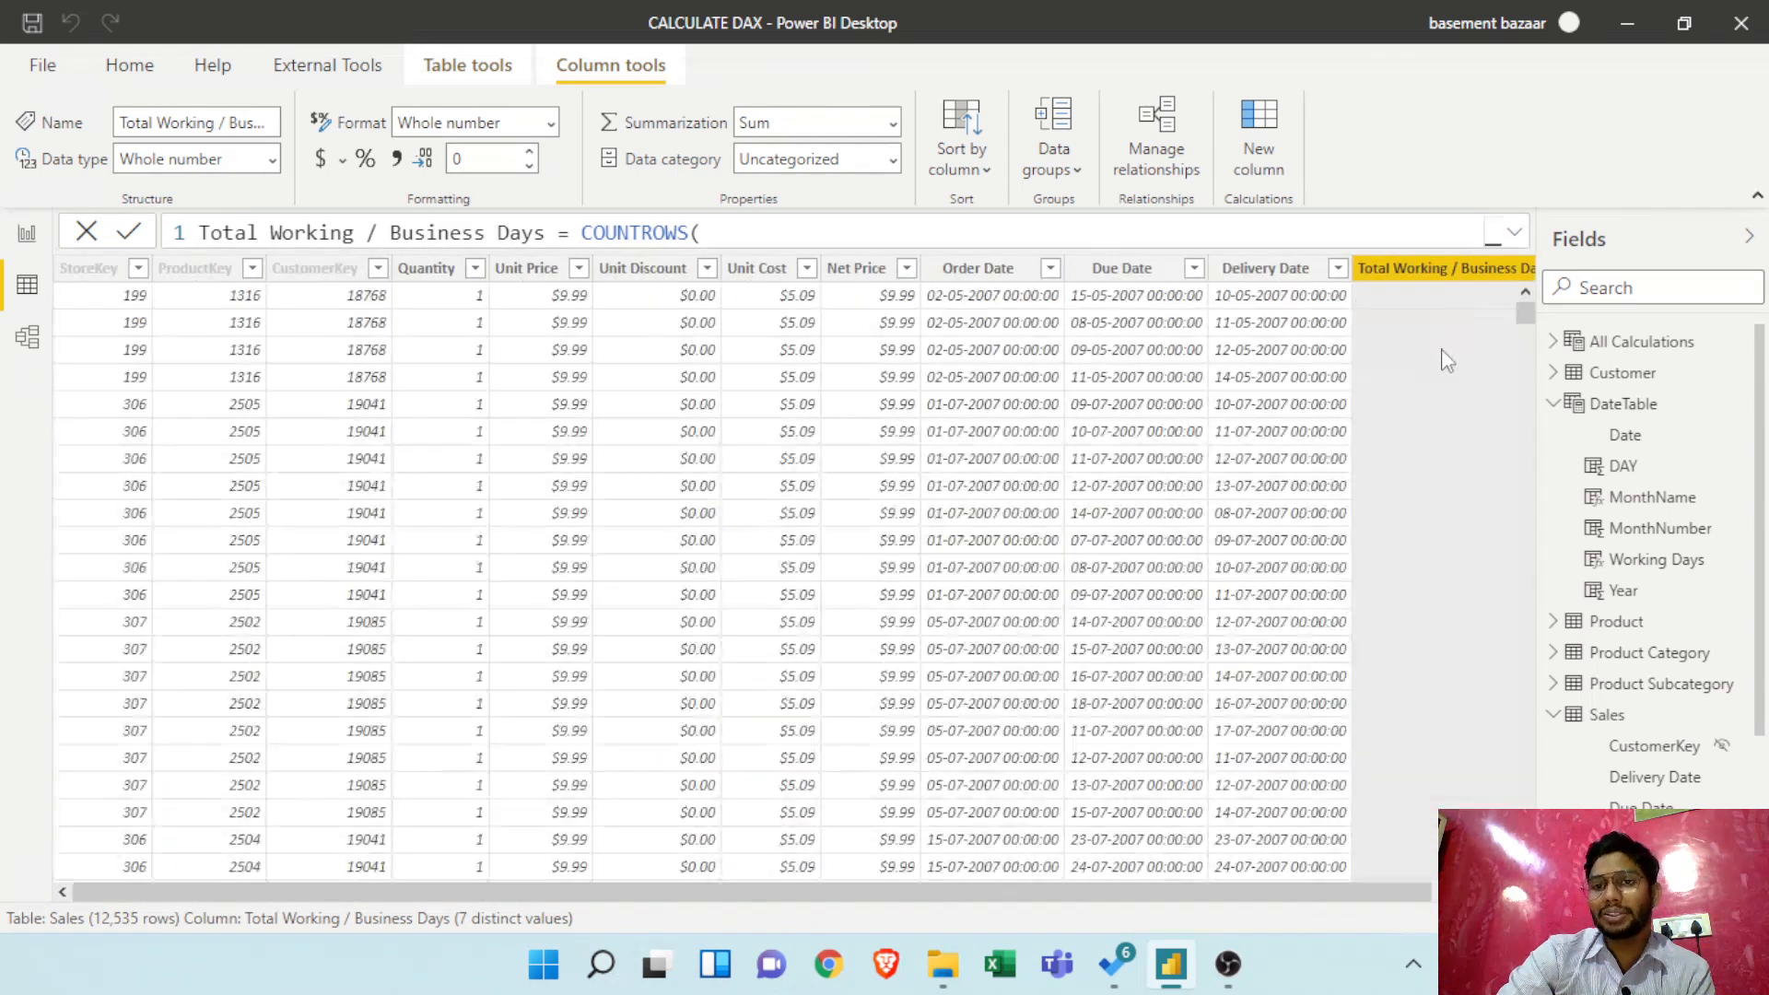
drag(1258, 892, 1431, 883)
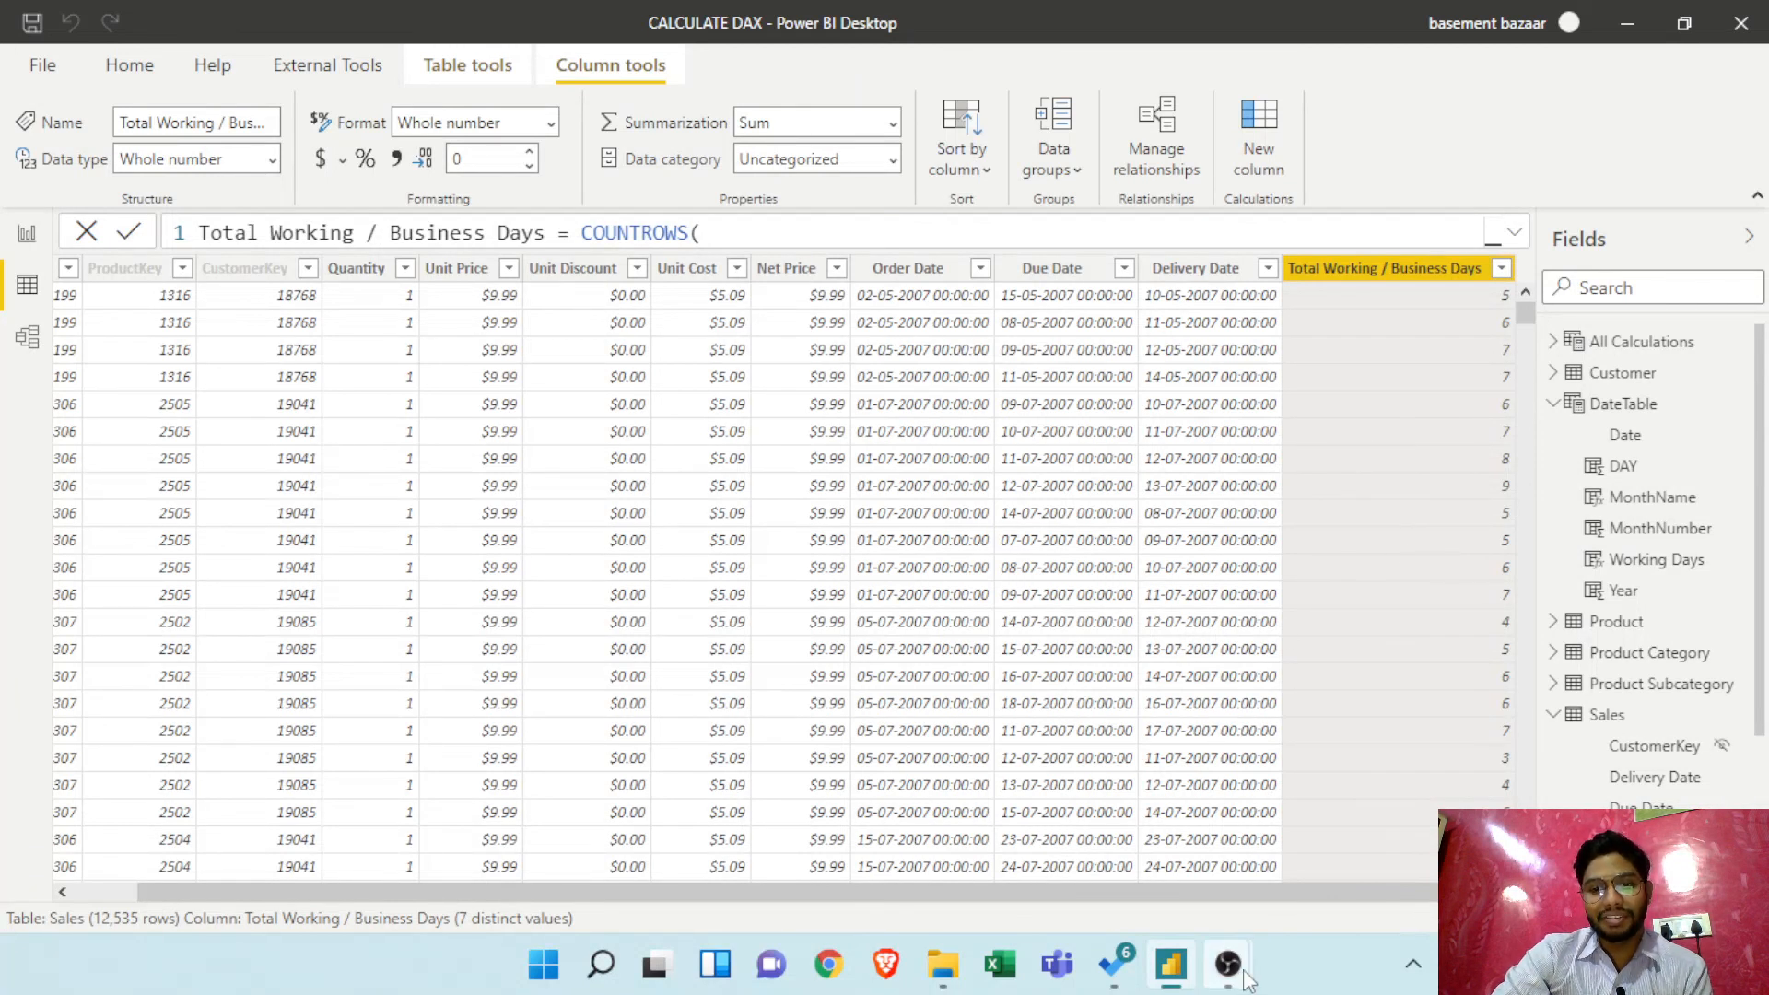
mouse_move(1245, 979)
click(1192, 791)
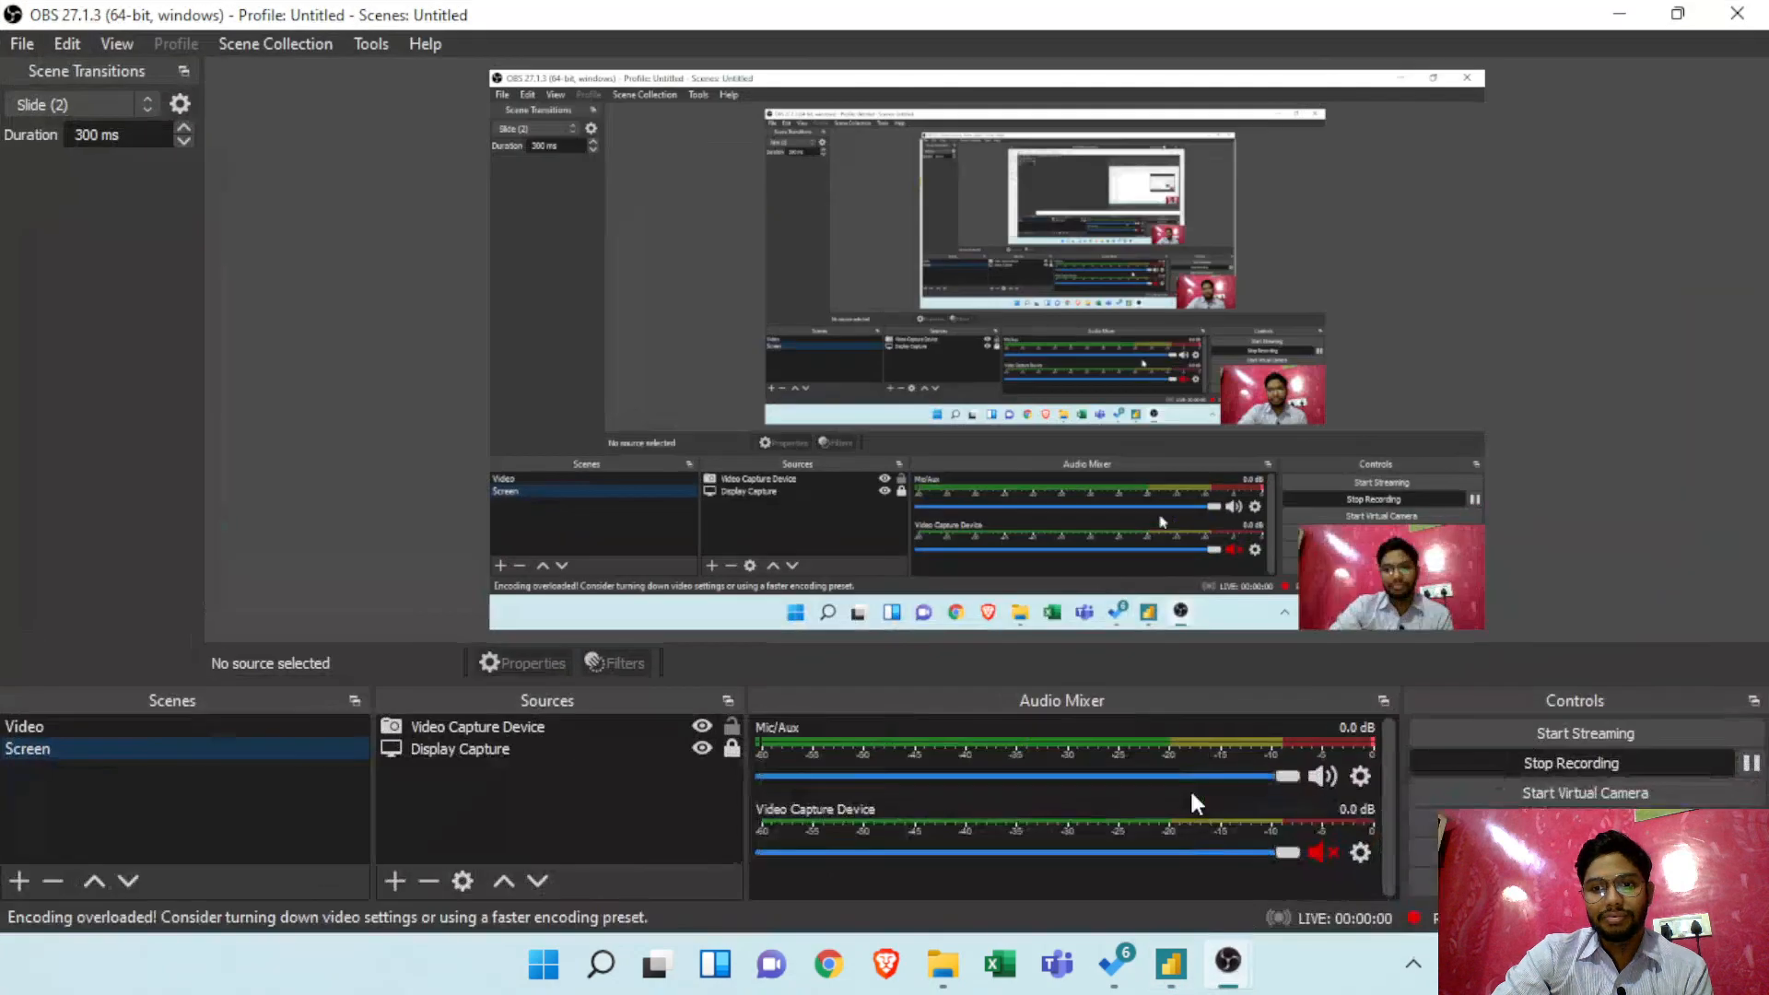